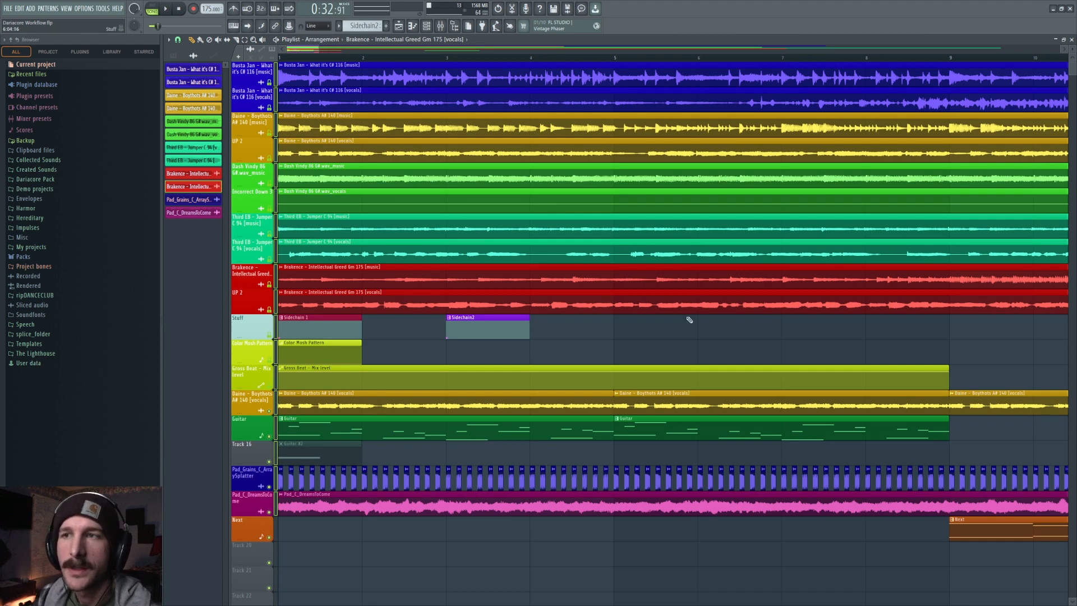
Solo the Brakence vocals track and play it back.
{"action": "left_click", "coordinate": [269, 537]}
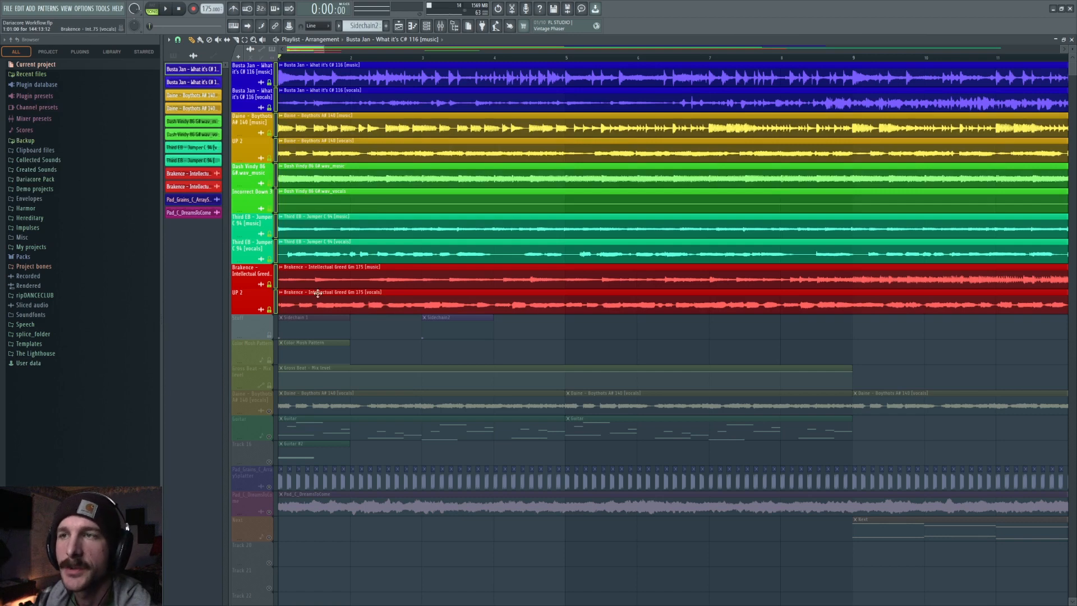
{"action": "left_click_drag", "start_coordinate": [275, 256], "coordinate": [276, 69]}
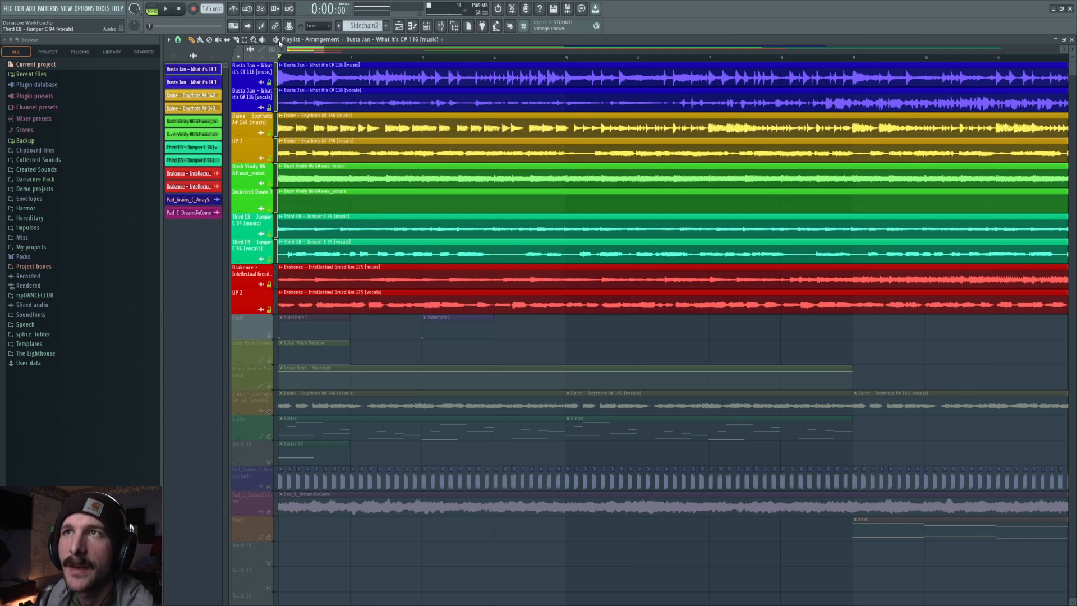
{"action": "left_click", "coordinate": [269, 107]}
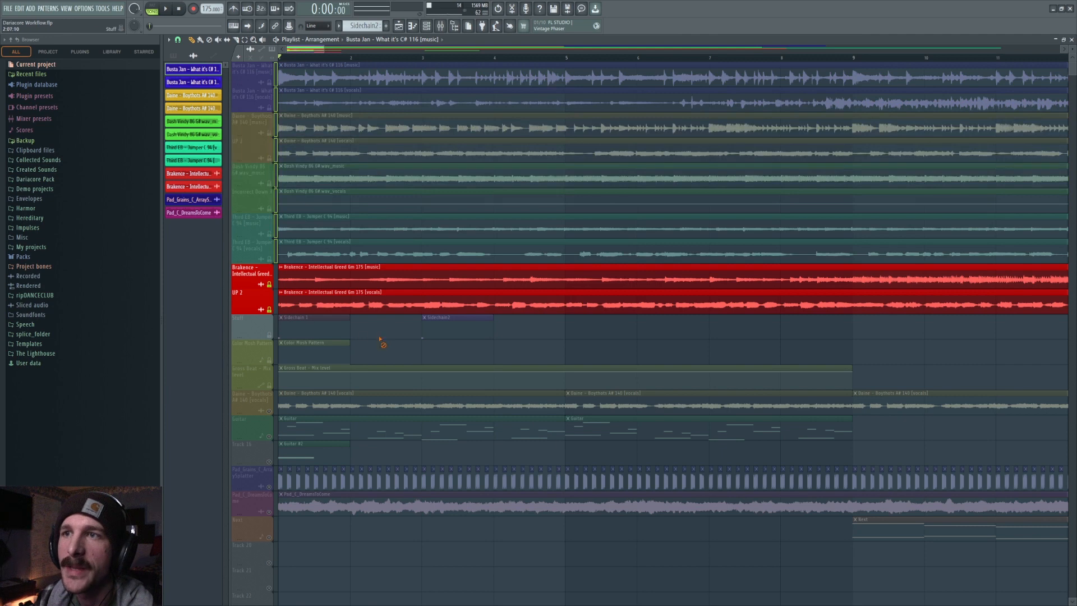
{"action": "left_click", "coordinate": [268, 284]}
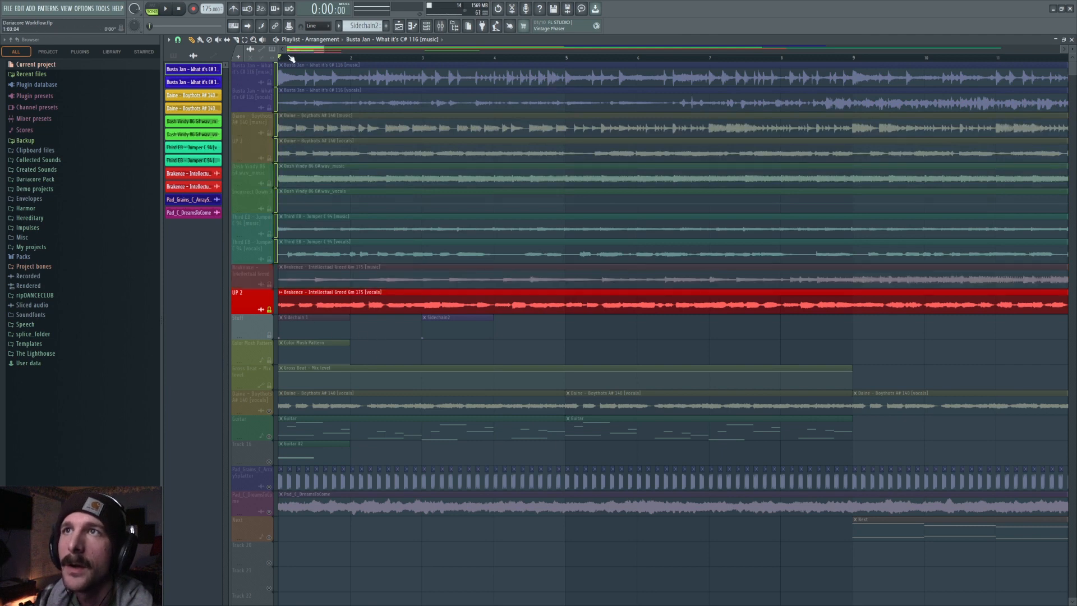
{"action": "key", "text": "space"}
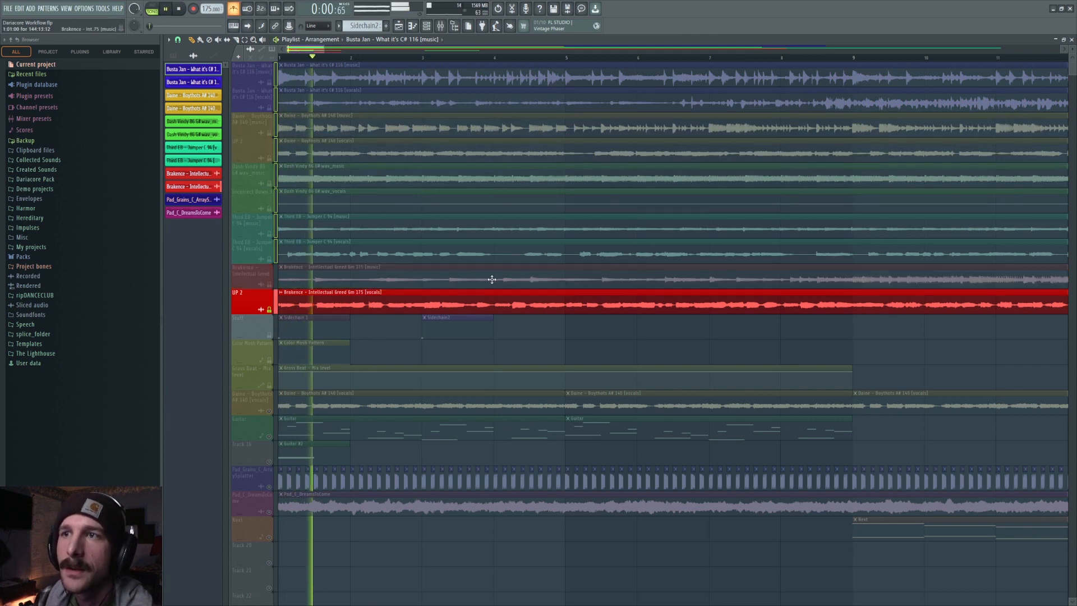
{"action": "key", "text": "space"}
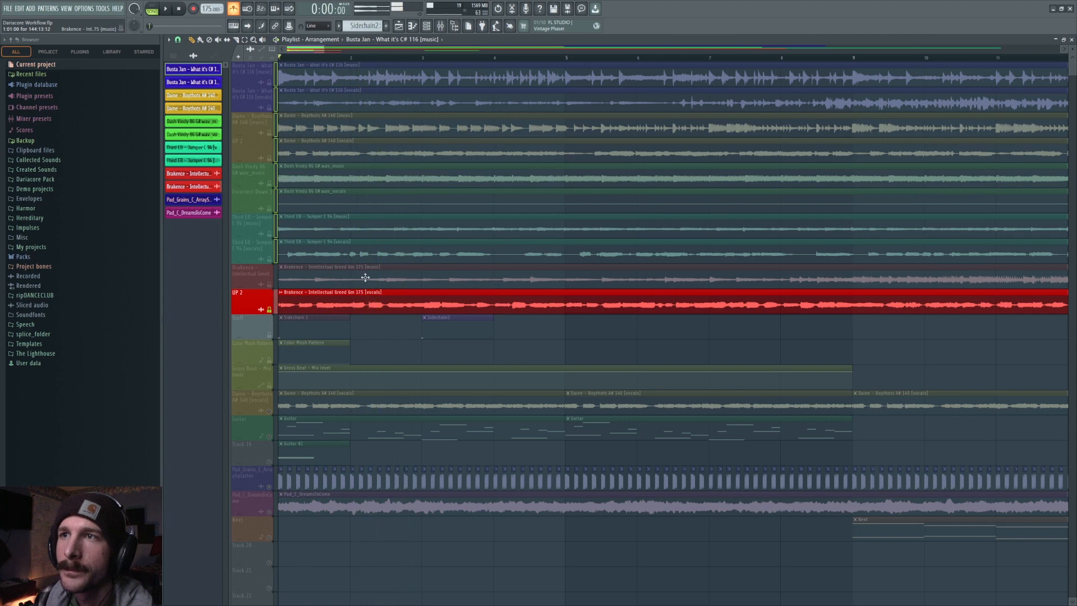
Solo the Third EB vocals track and play it back.
{"action": "left_click", "coordinate": [274, 308]}
{"action": "left_click", "coordinate": [270, 309]}
{"action": "left_click", "coordinate": [270, 259]}
{"action": "key", "text": "space"}
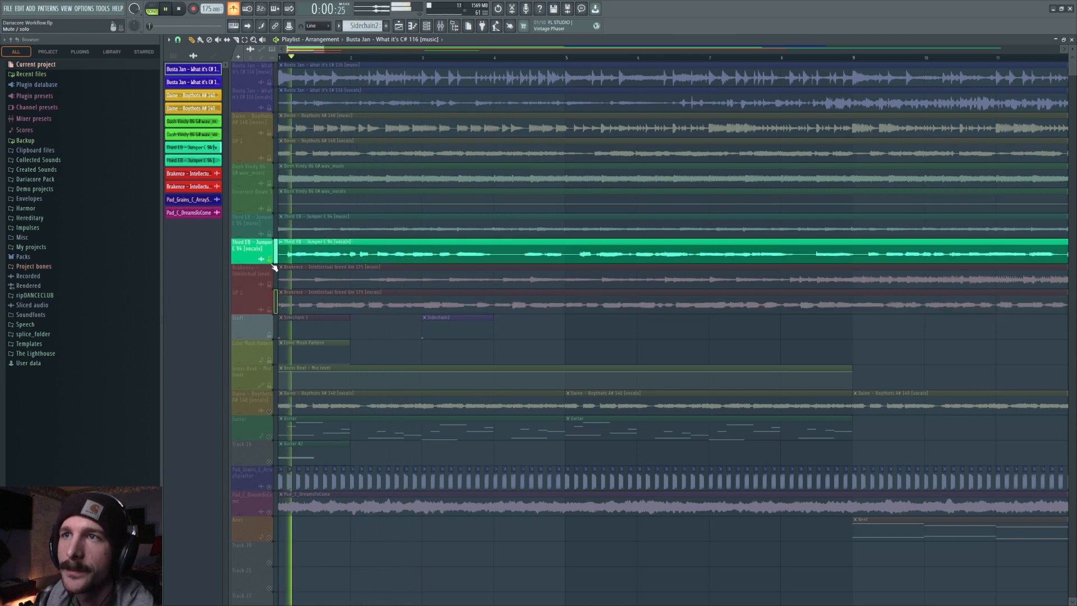
{"action": "key", "text": "space"}
Solo the Third EB music track and play it back.
{"action": "left_click", "coordinate": [273, 236]}
{"action": "left_click", "coordinate": [269, 260]}
{"action": "key", "text": "space"}
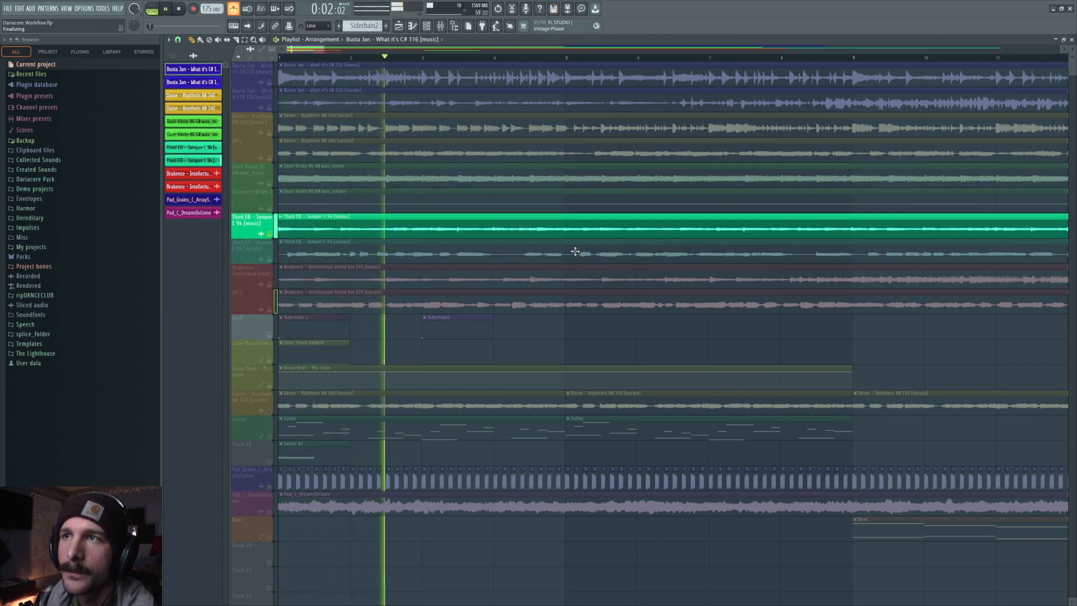
{"action": "key", "text": "space"}
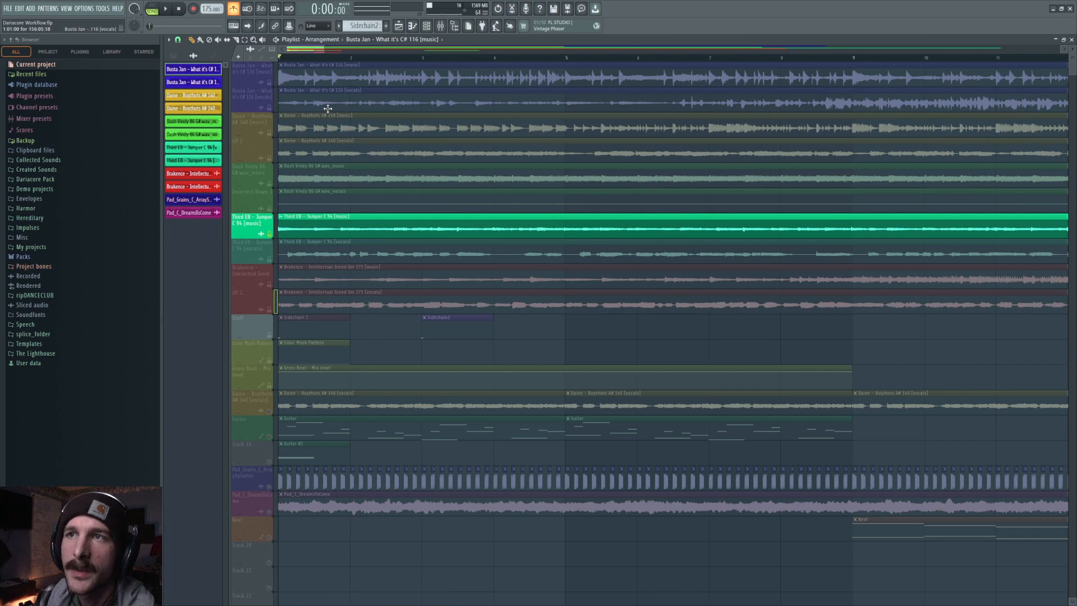
Unmute the Dame vocals track so it plays alongside the Third EB music track.
{"action": "left_click_drag", "start_coordinate": [270, 259], "coordinate": [270, 310]}
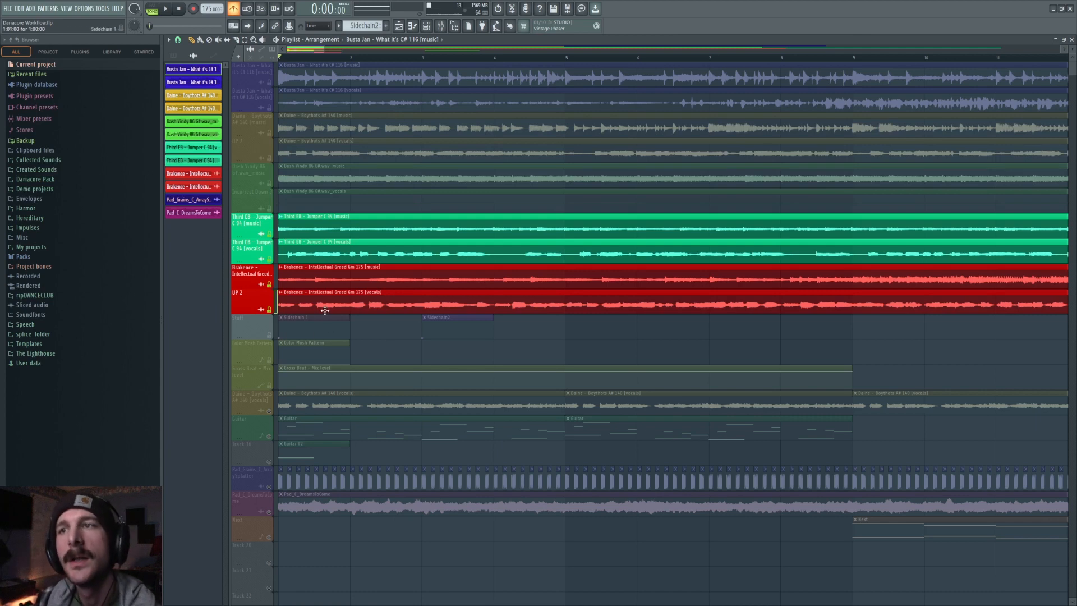
{"action": "left_click_drag", "start_coordinate": [270, 259], "coordinate": [269, 309]}
{"action": "left_click", "coordinate": [269, 157]}
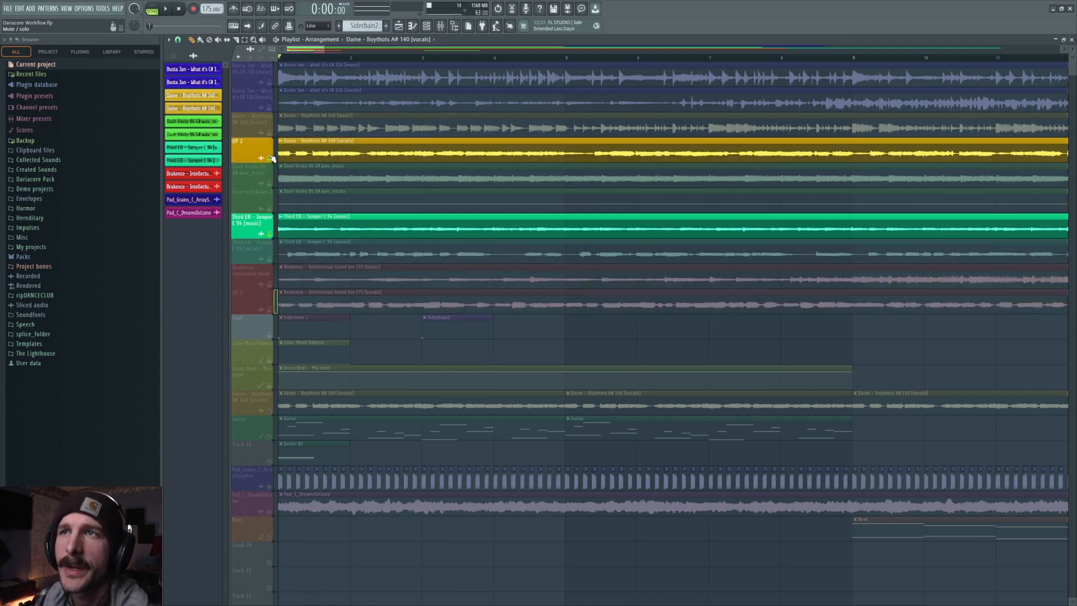
Open the Dame vocals clip's settings and set its root note to C5.
{"action": "double_click", "coordinate": [332, 153]}
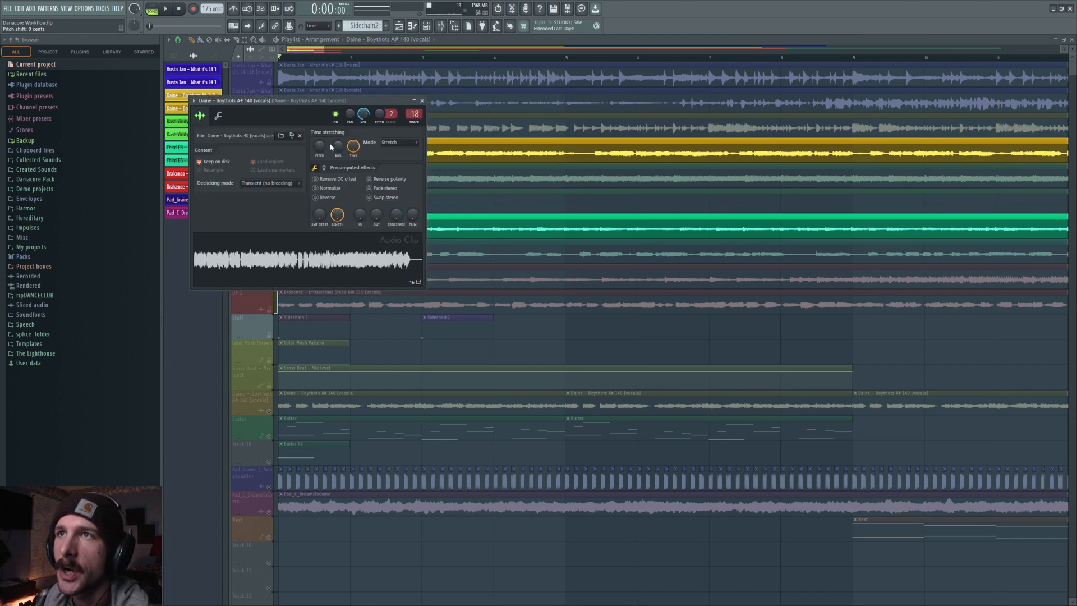
{"action": "double_click", "coordinate": [513, 221]}
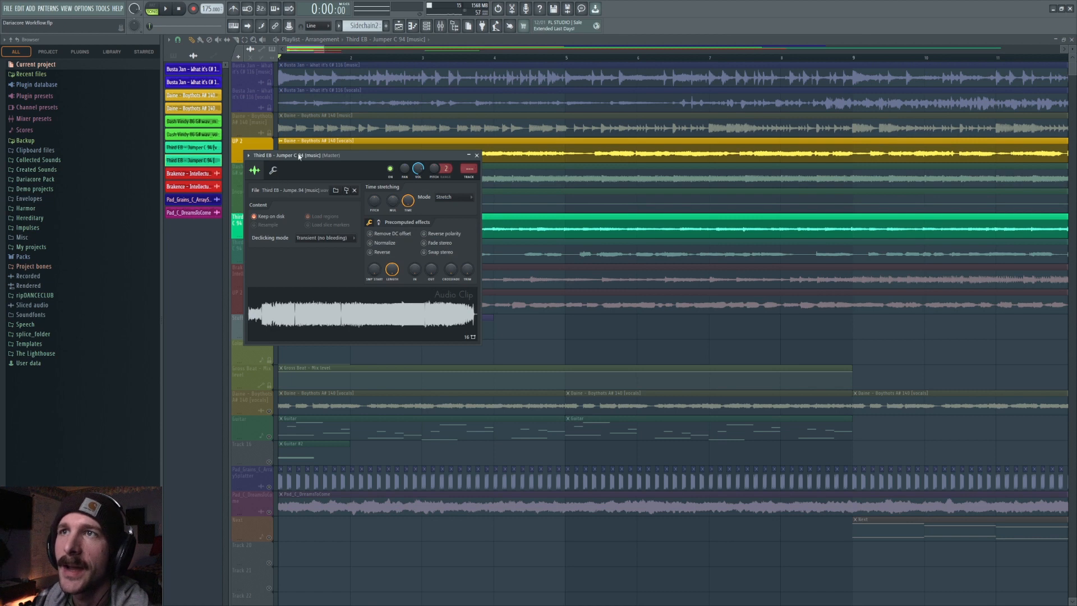
{"action": "left_click", "coordinate": [477, 156]}
{"action": "double_click", "coordinate": [336, 141]}
{"action": "left_click", "coordinate": [218, 115]}
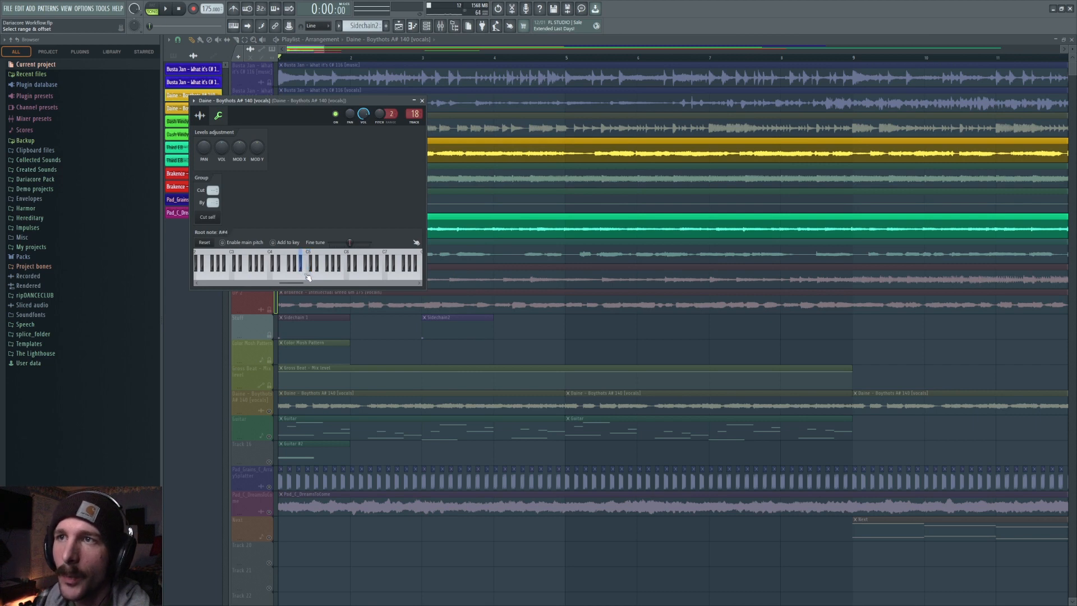
{"action": "left_click", "coordinate": [312, 277]}
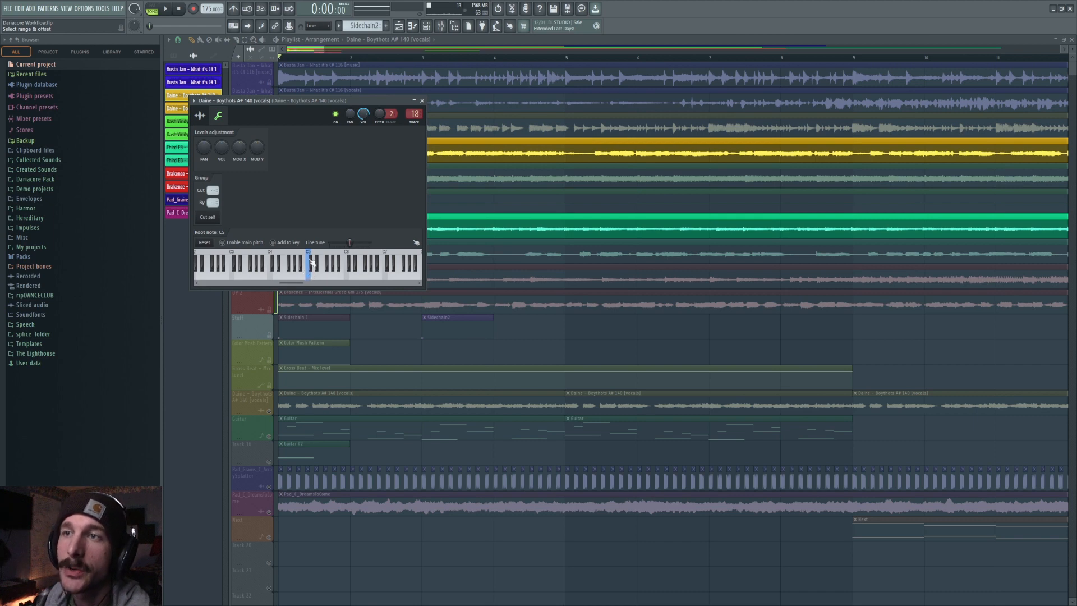
{"action": "left_click", "coordinate": [200, 115]}
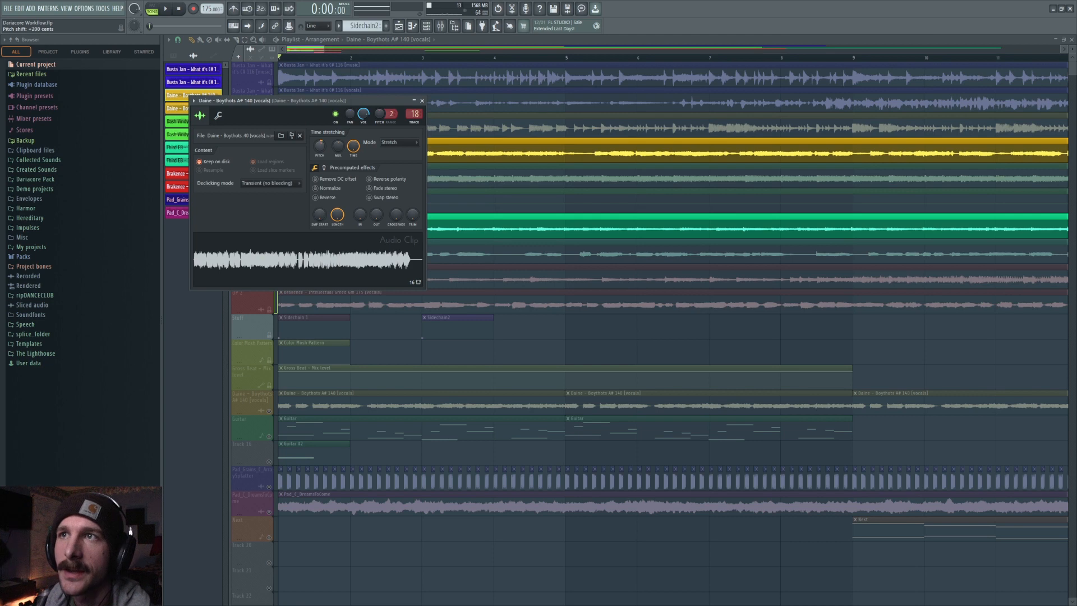
Play back the retuned Dame vocals with the Third EB music and close the clip settings.
{"action": "key", "text": "space"}
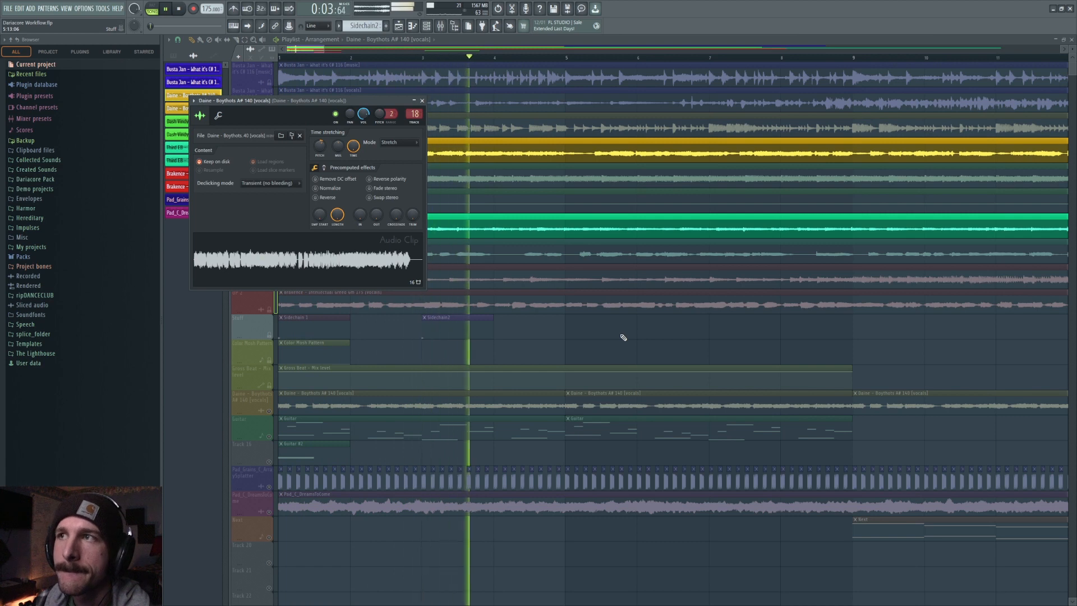
{"action": "key", "text": "space"}
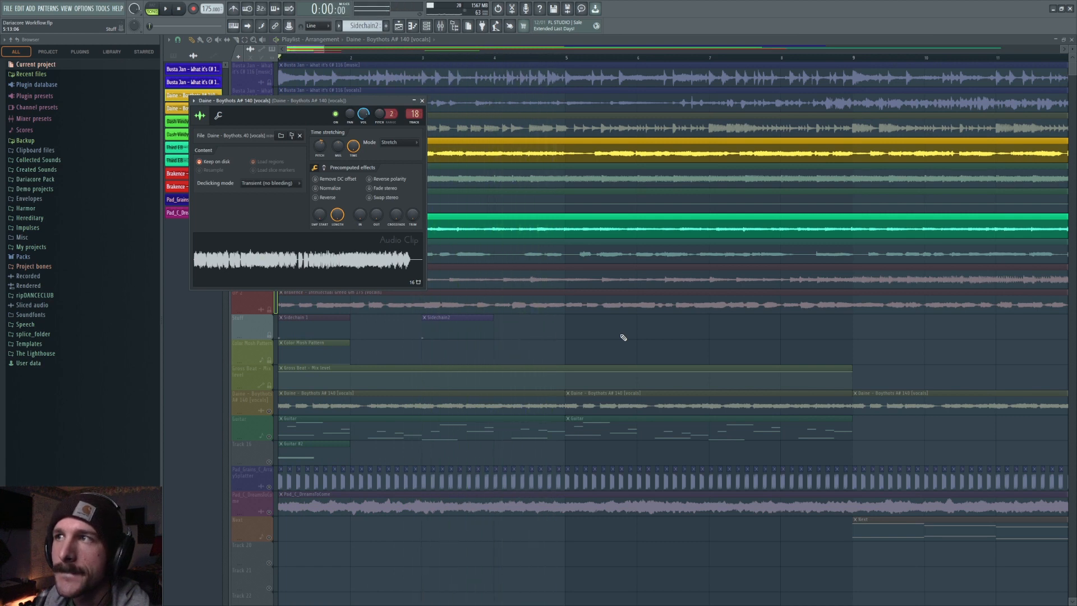
{"action": "key", "text": "Escape"}
Audition several root notes on the Brakence vocals clip, set it to C5, and play it back with the Third EB music.
{"action": "left_click", "coordinate": [351, 300]}
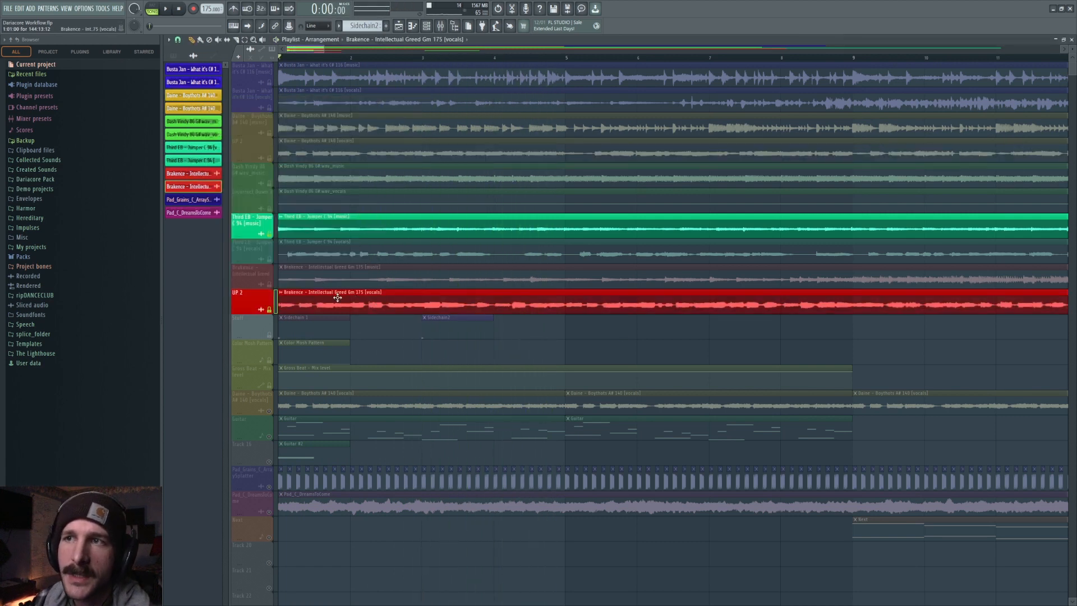
{"action": "double_click", "coordinate": [335, 297]}
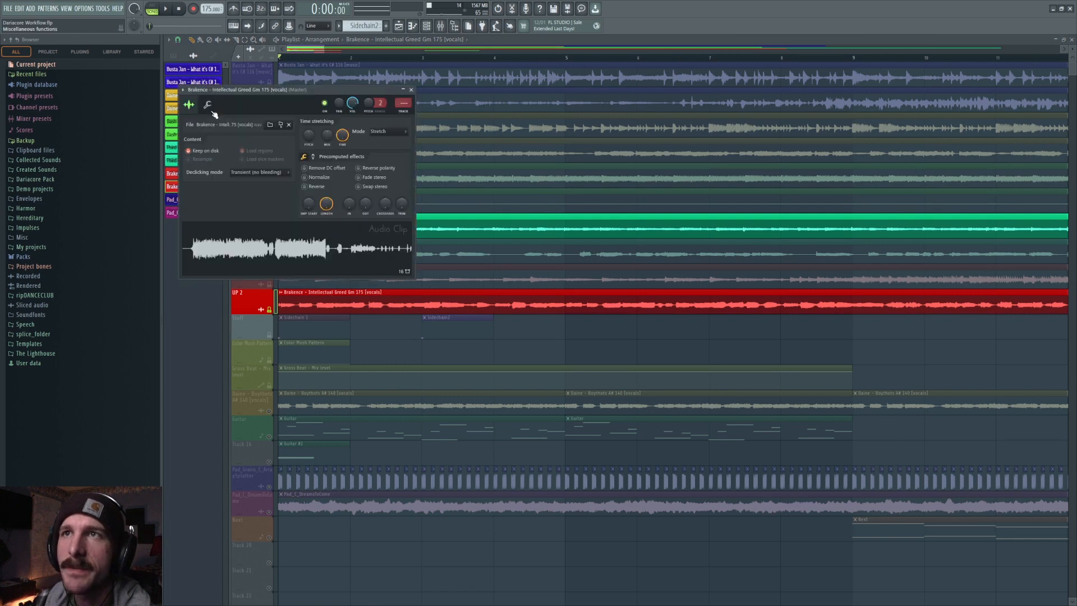
{"action": "right_click", "coordinate": [299, 266]}
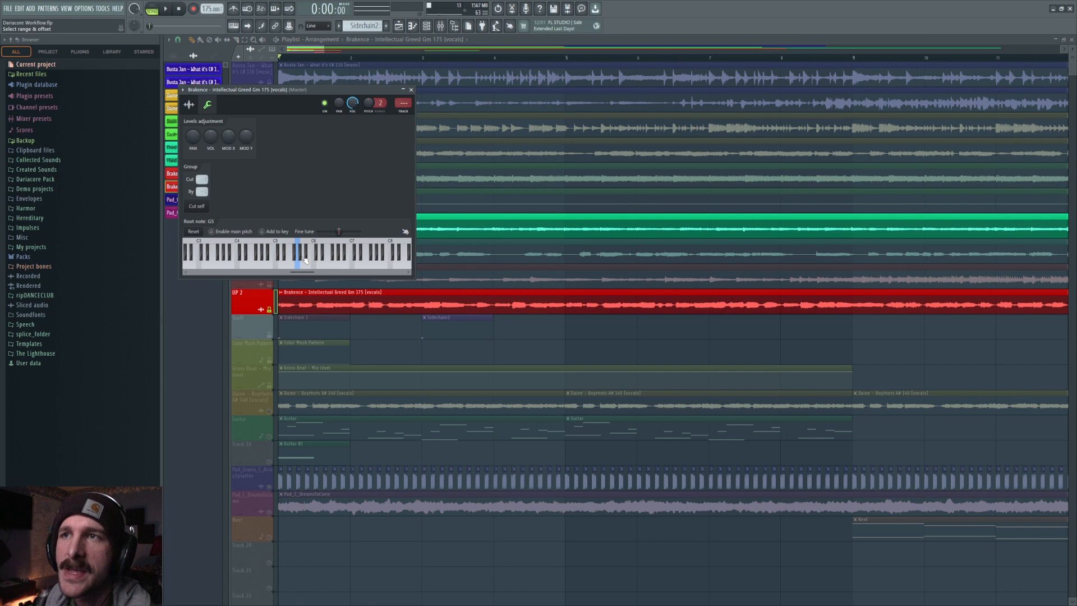
{"action": "right_click", "coordinate": [316, 265]}
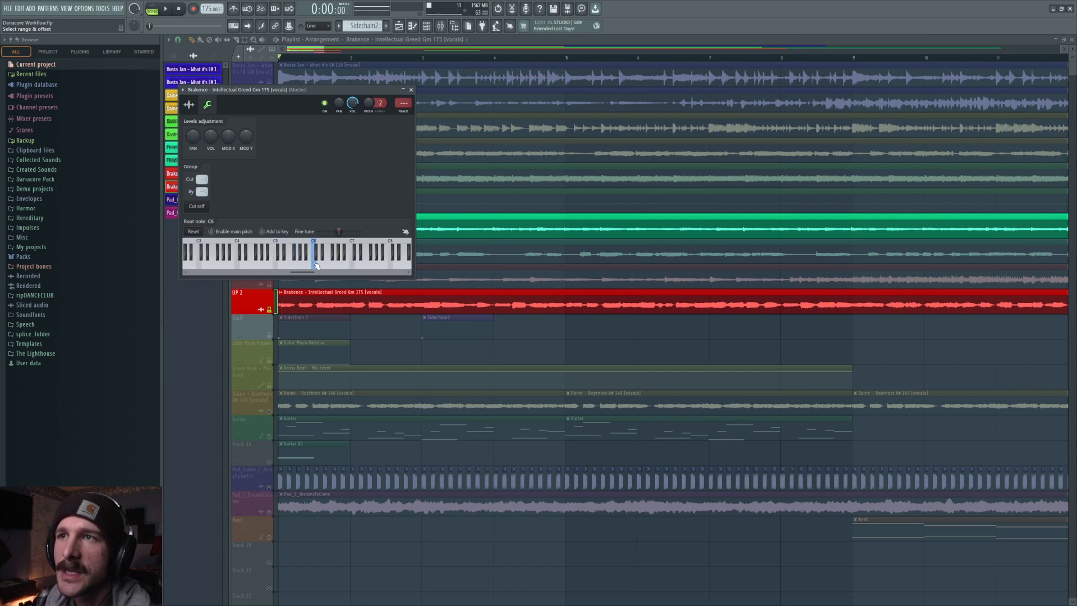
{"action": "right_click", "coordinate": [304, 266]}
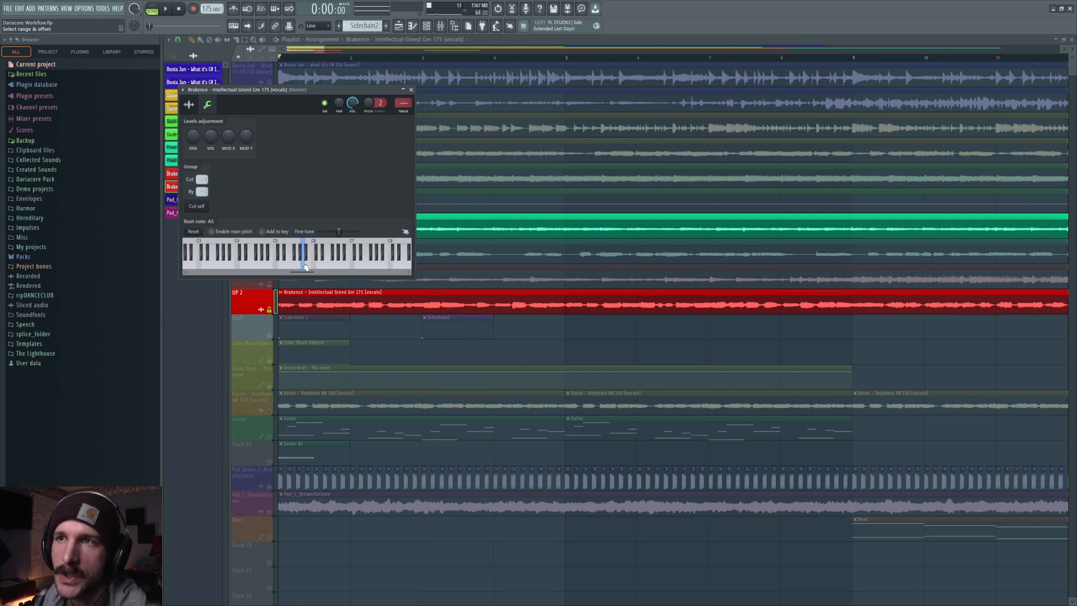
{"action": "right_click", "coordinate": [298, 264]}
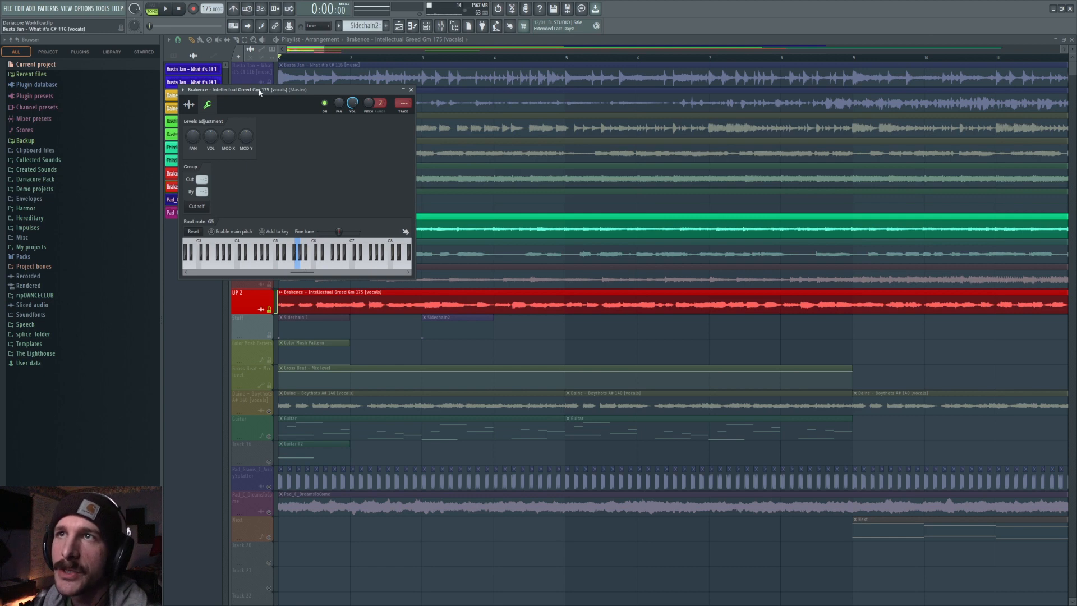
{"action": "right_click", "coordinate": [306, 252]}
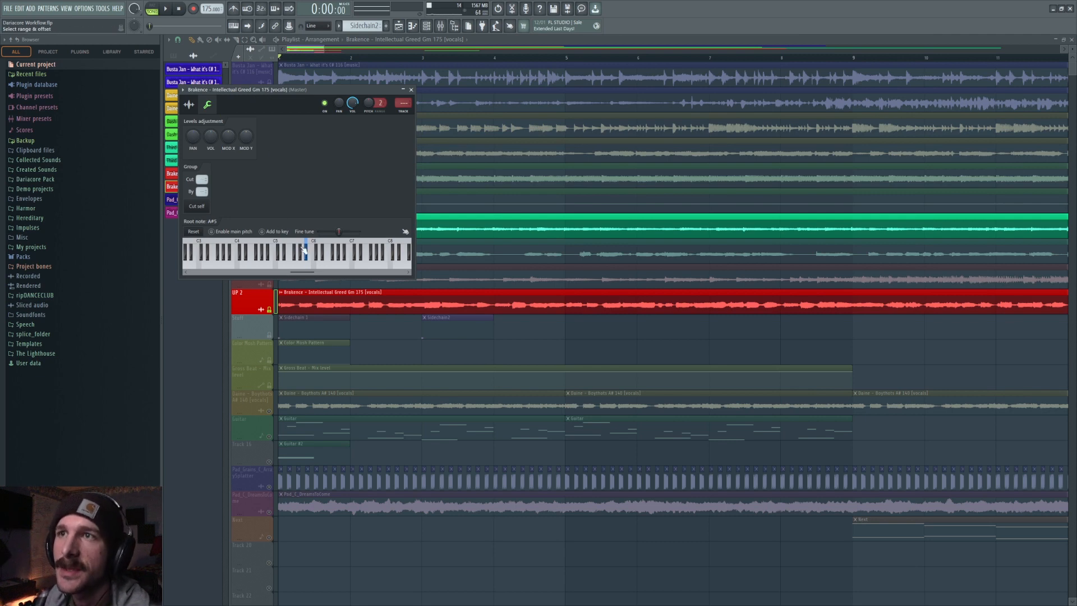
{"action": "right_click", "coordinate": [276, 272]}
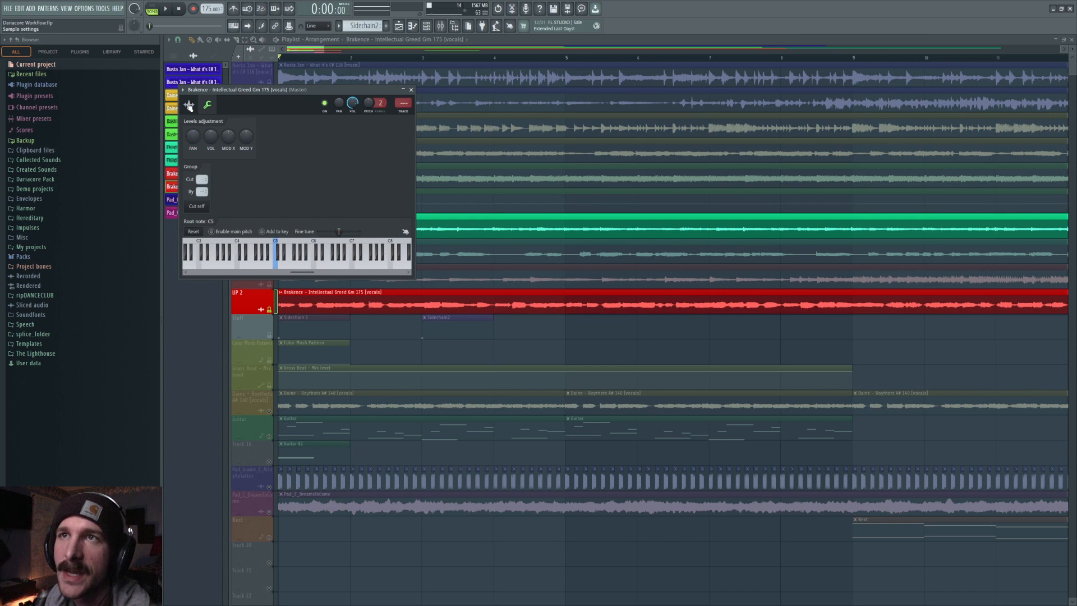
{"action": "left_click", "coordinate": [189, 105]}
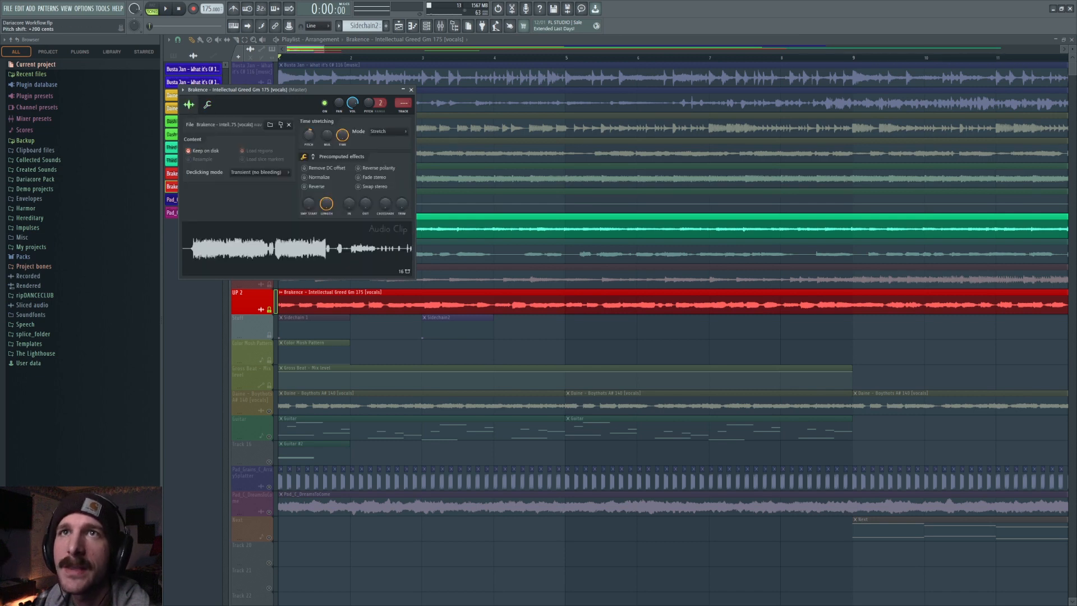
{"action": "key", "text": "Escape"}
{"action": "key", "text": "space"}
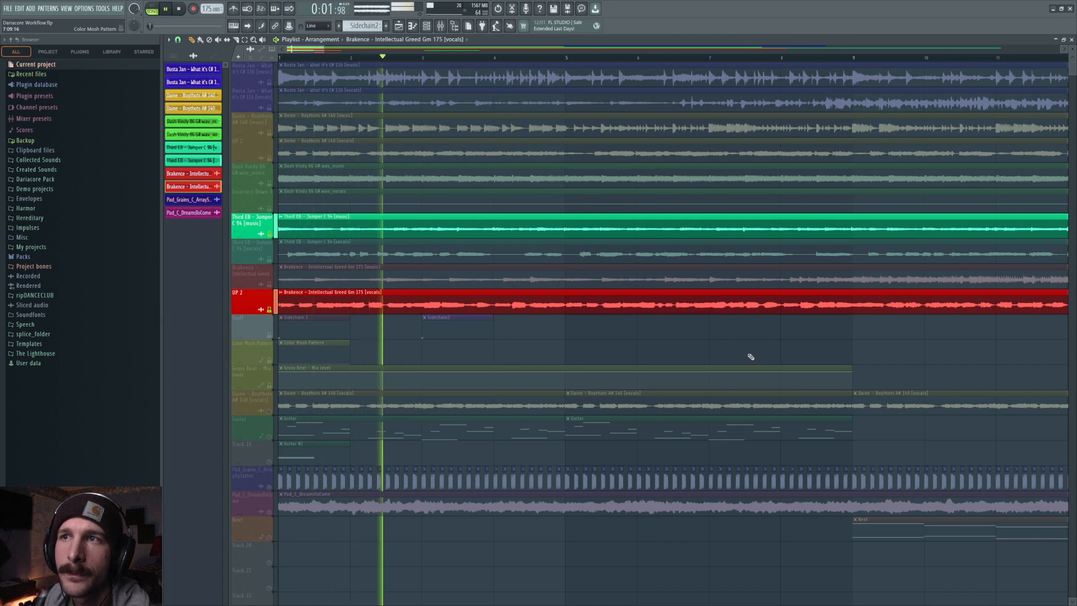
{"action": "key", "text": "space"}
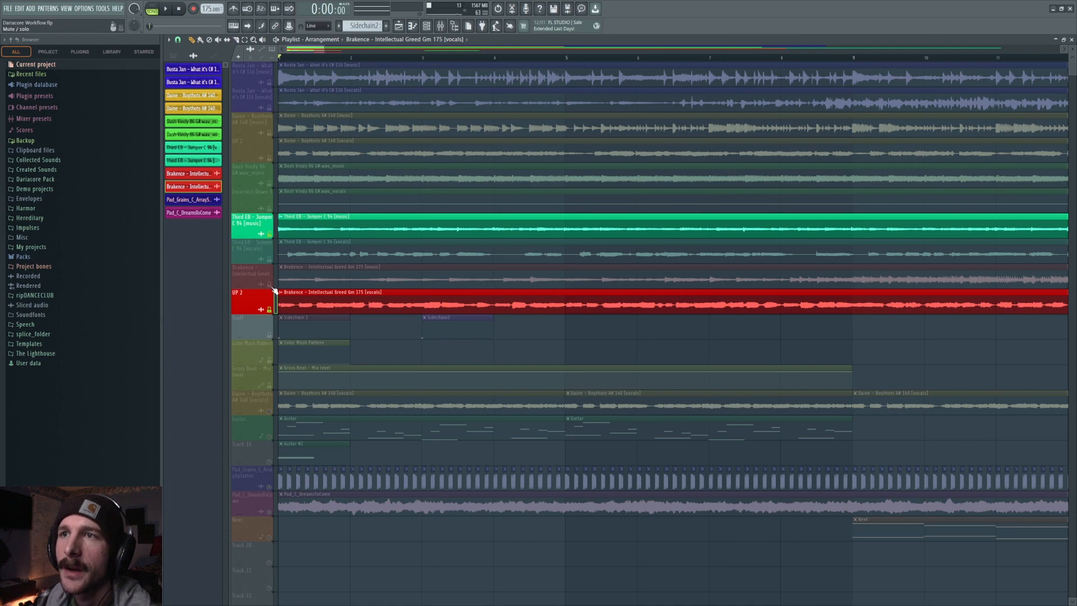
Mute the Brakence vocals, unmute the Dash Vindy vocals track, and set that clip's root note to A5.
{"action": "left_click", "coordinate": [273, 308]}
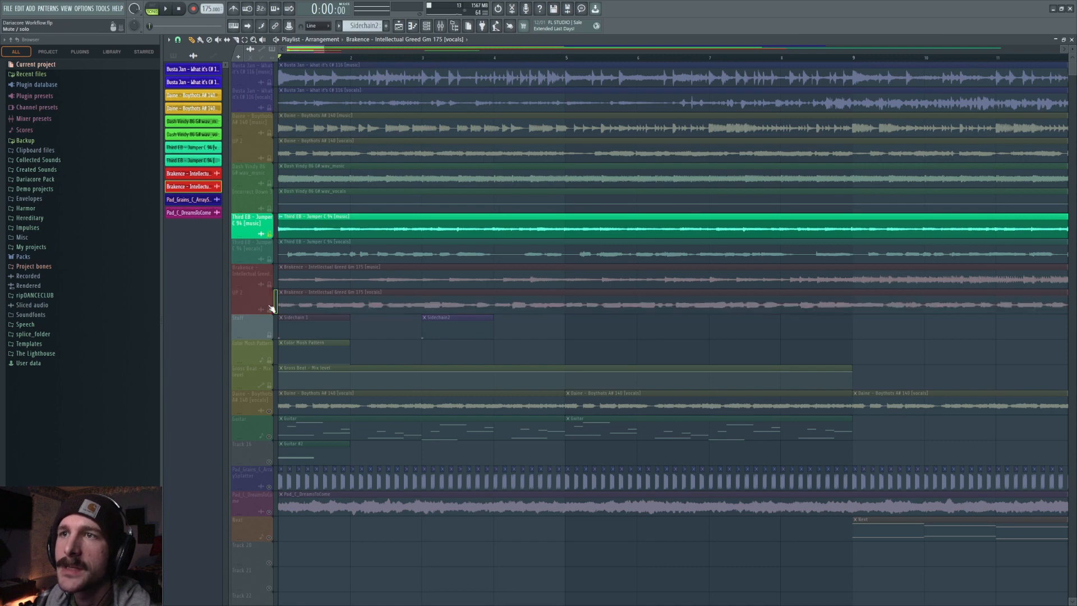
{"action": "left_click", "coordinate": [270, 209]}
{"action": "scroll", "coordinate": [475, 58], "scroll_direction": "down", "scroll_amount": 8}
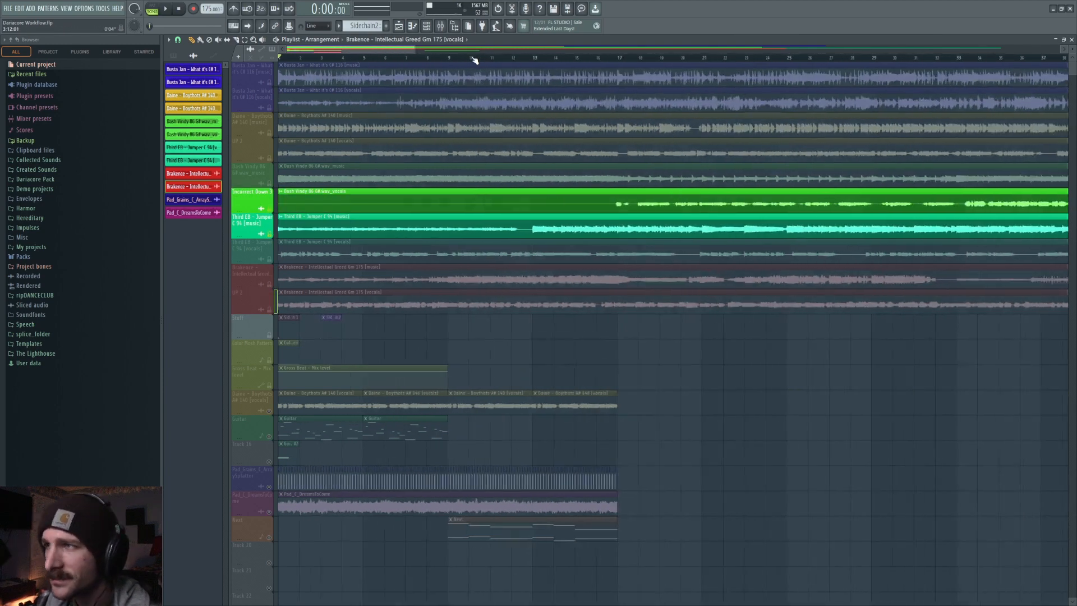
{"action": "left_click", "coordinate": [614, 60]}
{"action": "scroll", "coordinate": [530, 180], "scroll_direction": "up", "scroll_amount": 8}
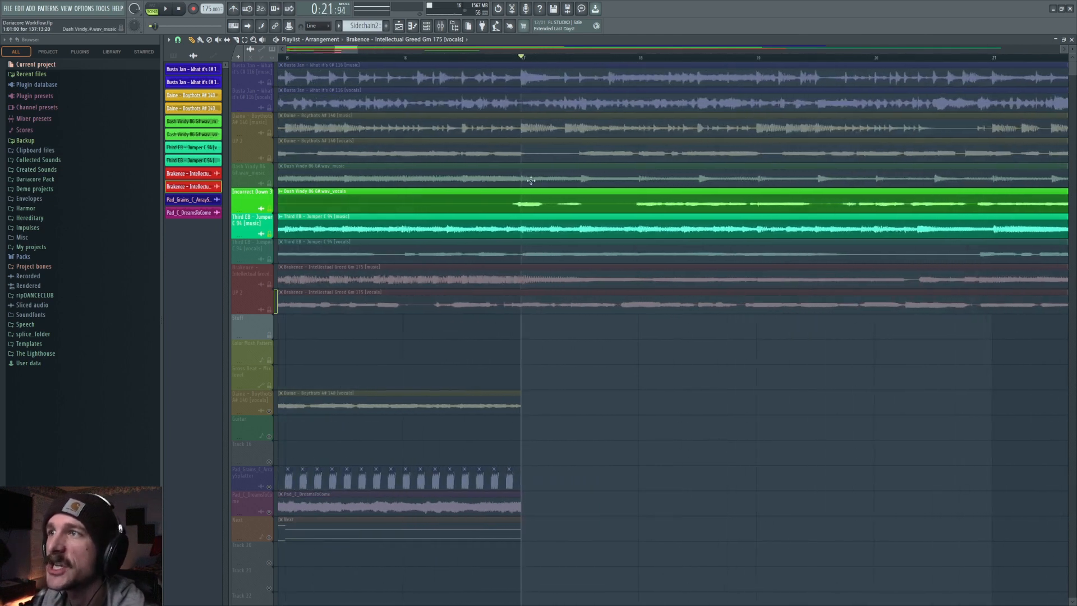
{"action": "double_click", "coordinate": [525, 204]}
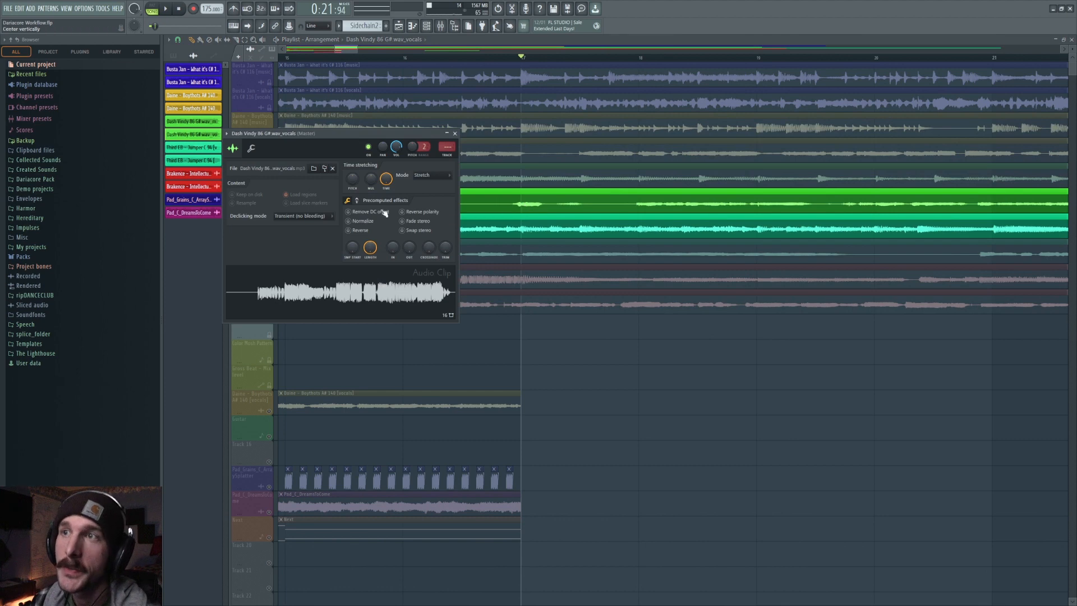
{"action": "left_click", "coordinate": [253, 151]}
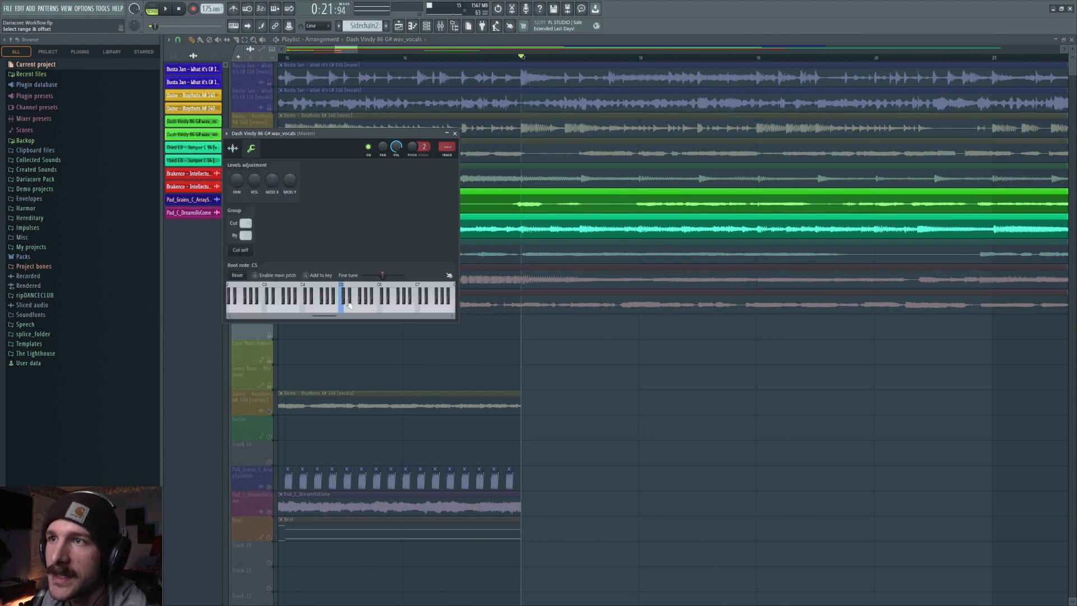
{"action": "right_click", "coordinate": [369, 308]}
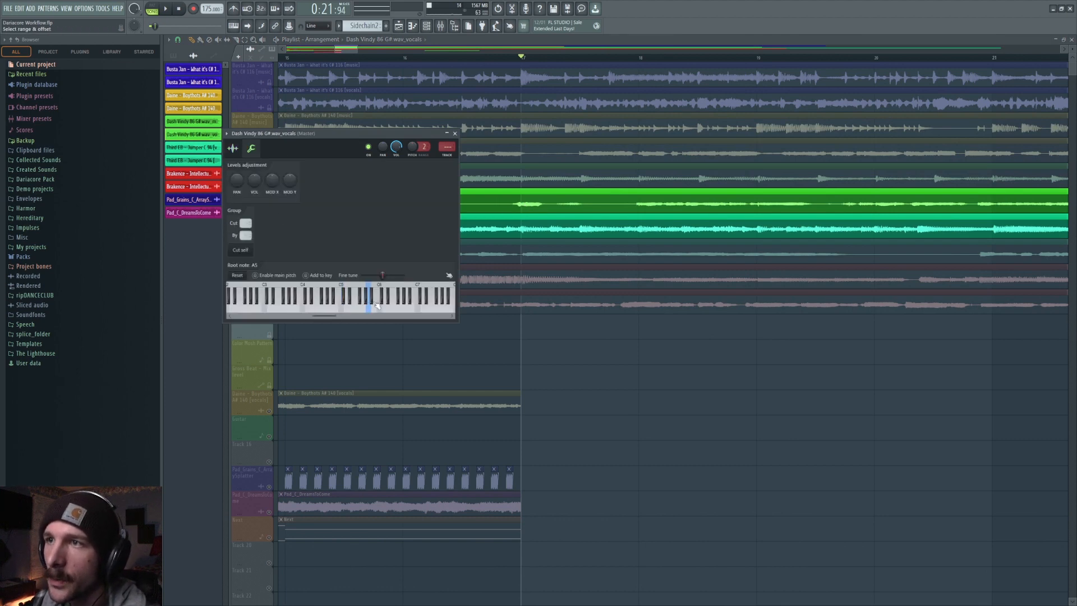
Audition several root notes on the Dash Vindy vocals clip and set its root note to C5.
{"action": "right_click", "coordinate": [371, 300]}
{"action": "right_click", "coordinate": [375, 310]}
{"action": "right_click", "coordinate": [380, 308]}
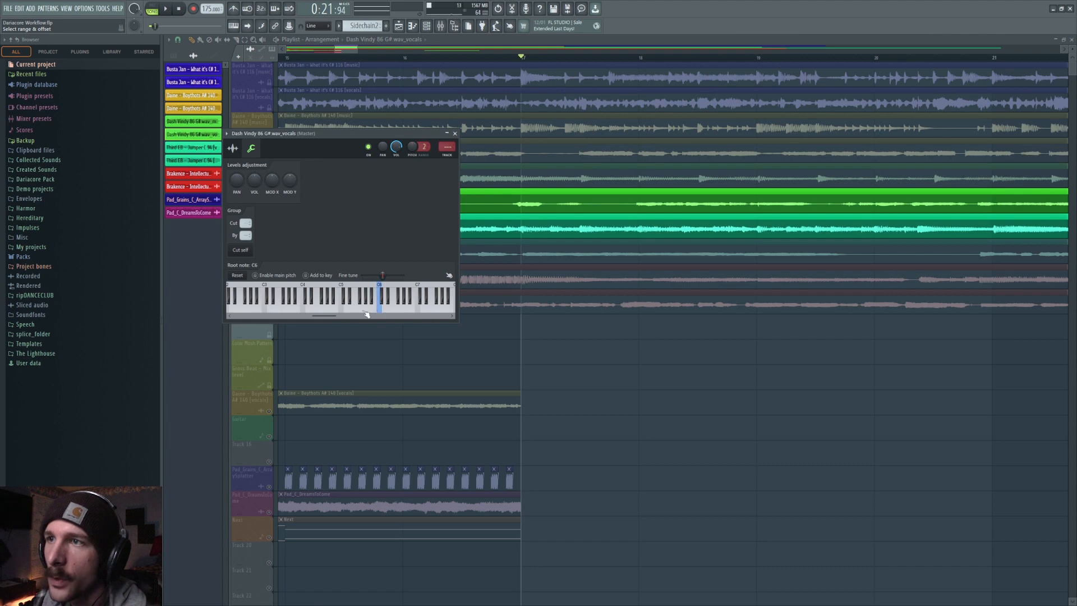
{"action": "right_click", "coordinate": [341, 308]}
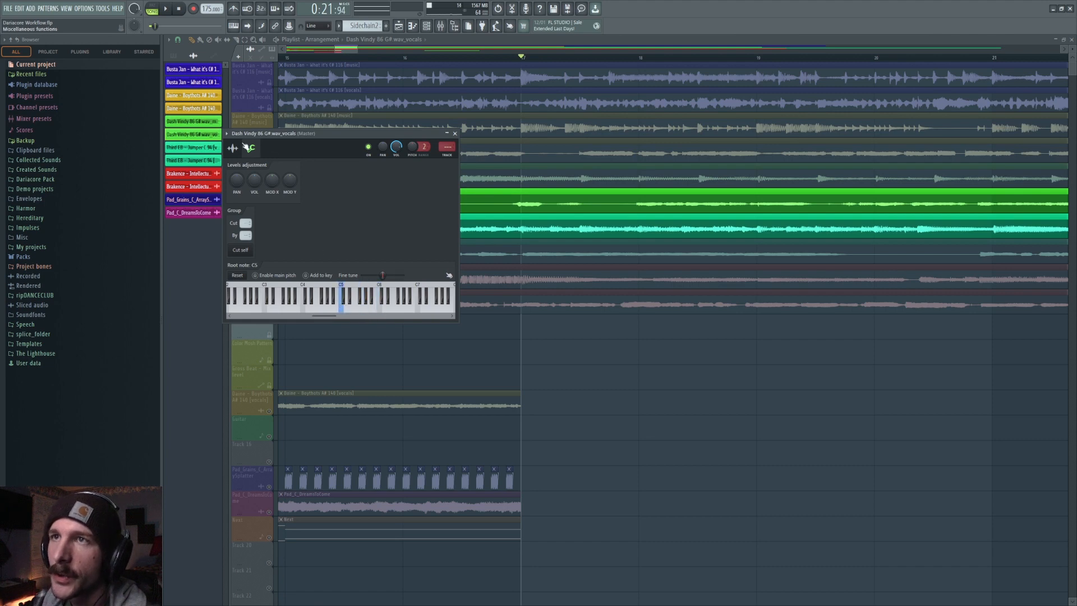
Play back the retuned Dash Vindy vocals with the Third EB music from a later section of the song.
{"action": "left_click", "coordinate": [232, 149]}
{"action": "key", "text": "space"}
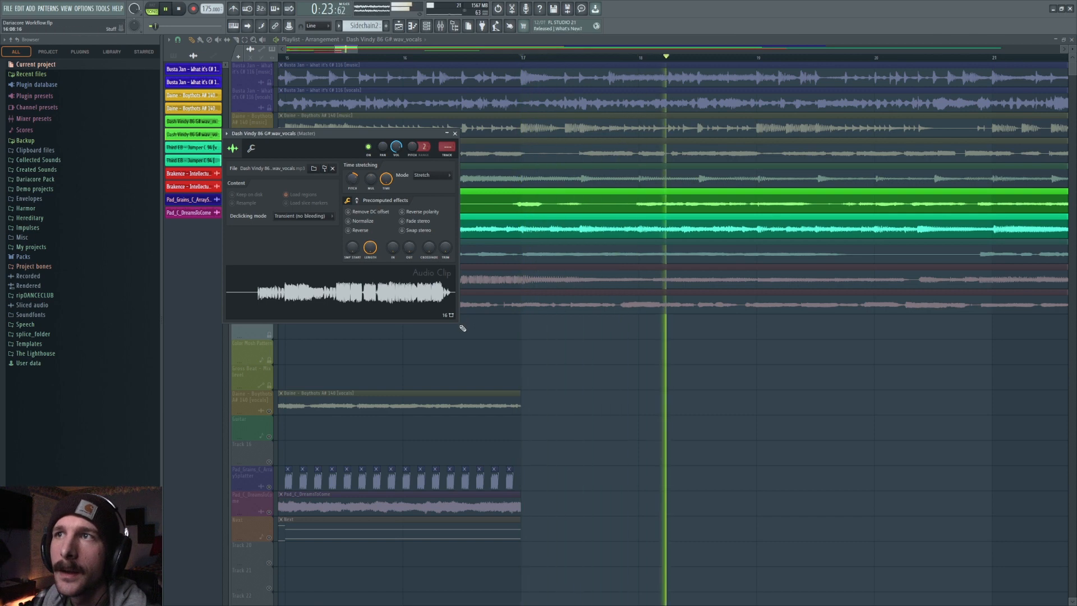
{"action": "scroll", "coordinate": [418, 56], "scroll_direction": "down", "scroll_amount": 5}
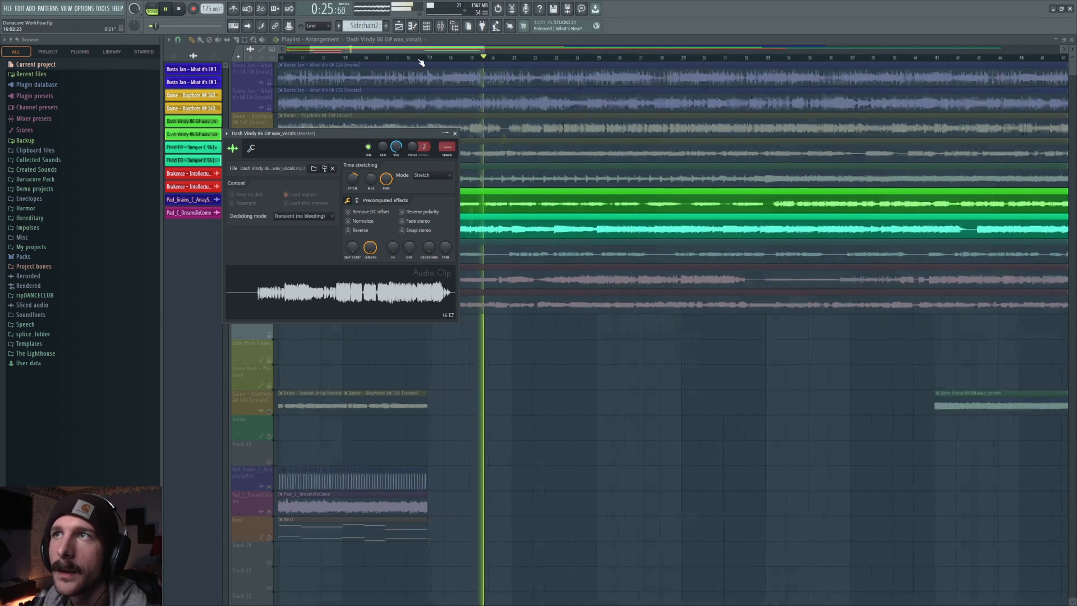
{"action": "scroll", "coordinate": [420, 59], "scroll_direction": "down", "scroll_amount": 2}
{"action": "key", "text": "space"}
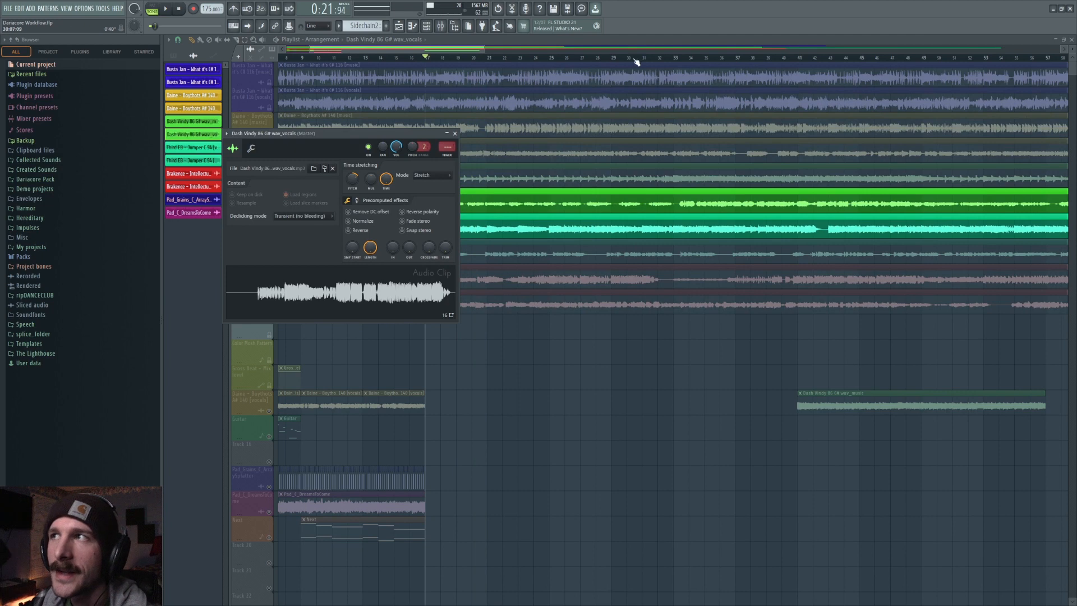
{"action": "left_click", "coordinate": [674, 56]}
{"action": "key", "text": "space"}
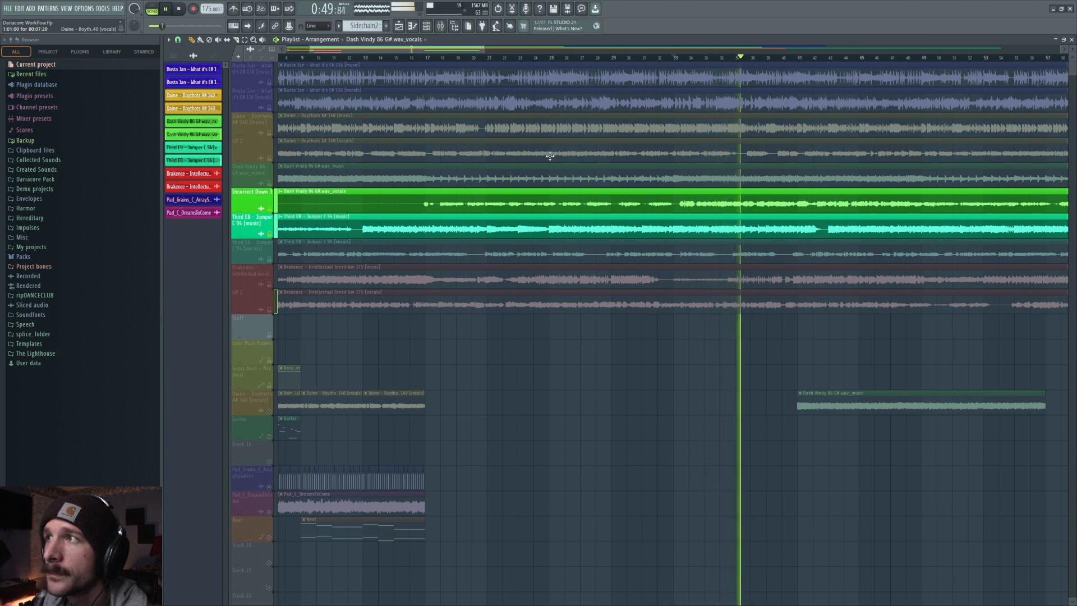
{"action": "key", "text": "space"}
Reopen the Dash Vindy clip settings, close them, and replay the vocals with the Third EB music.
{"action": "double_click", "coordinate": [540, 202]}
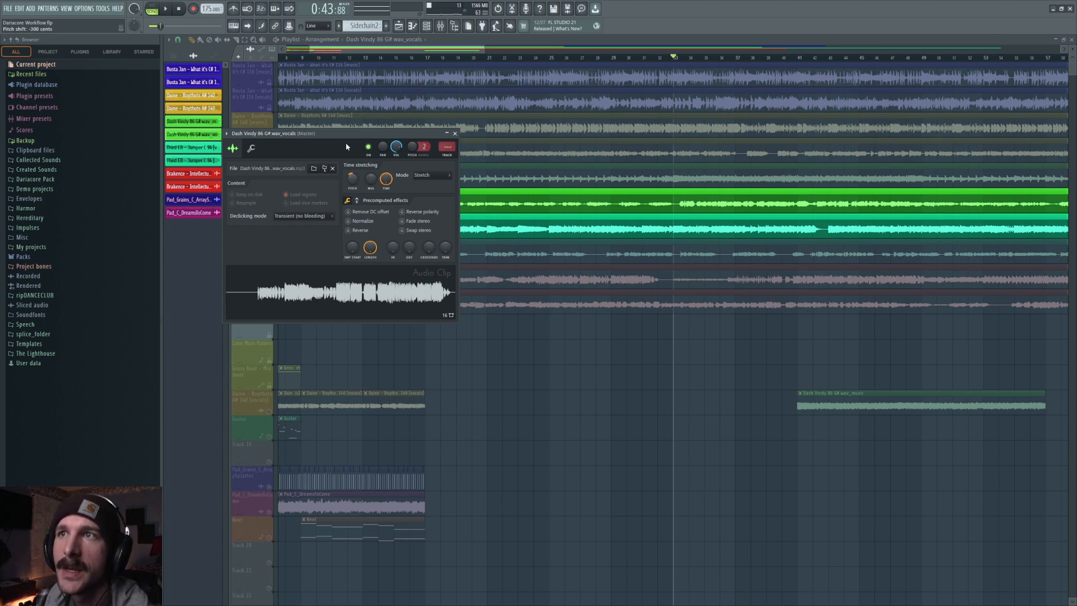
{"action": "left_click_drag", "start_coordinate": [338, 136], "coordinate": [545, 138]}
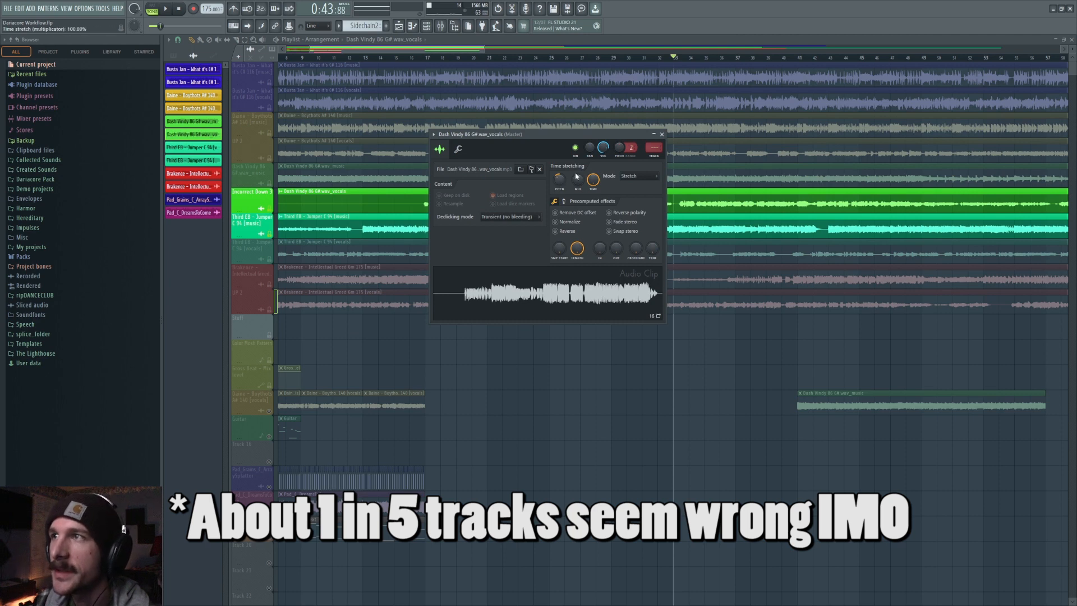
{"action": "key", "text": "Escape"}
{"action": "key", "text": "space"}
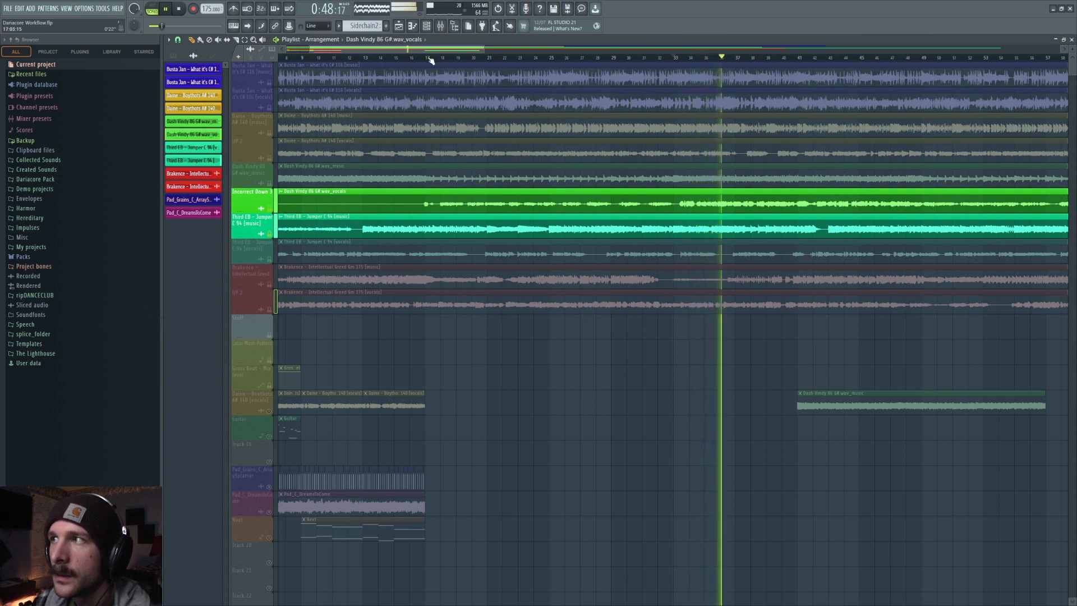
{"action": "key", "text": "space"}
{"action": "key", "text": "space"}
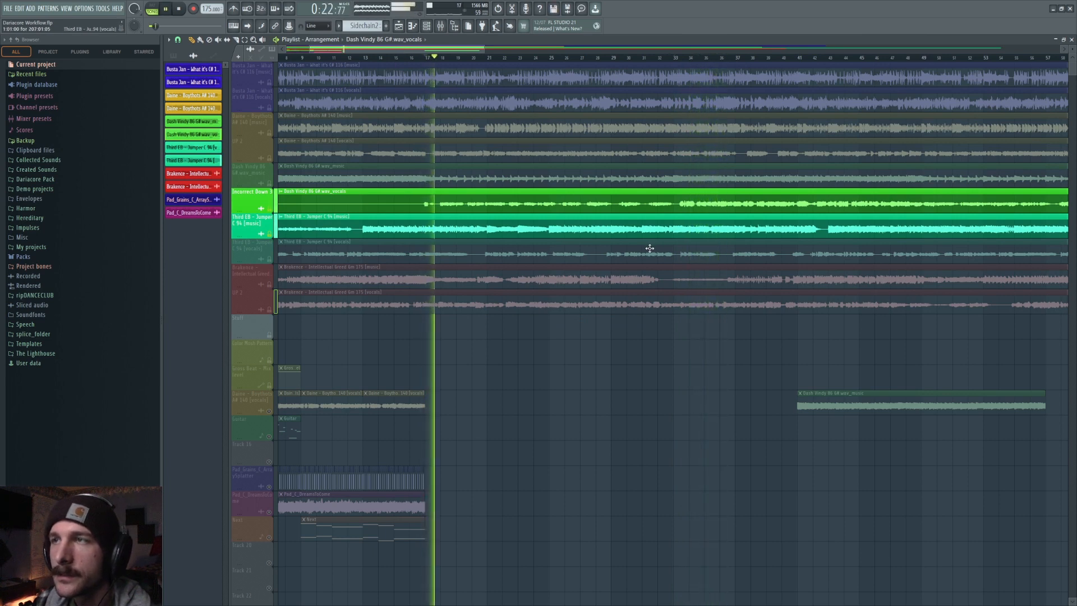
{"action": "key", "text": "space"}
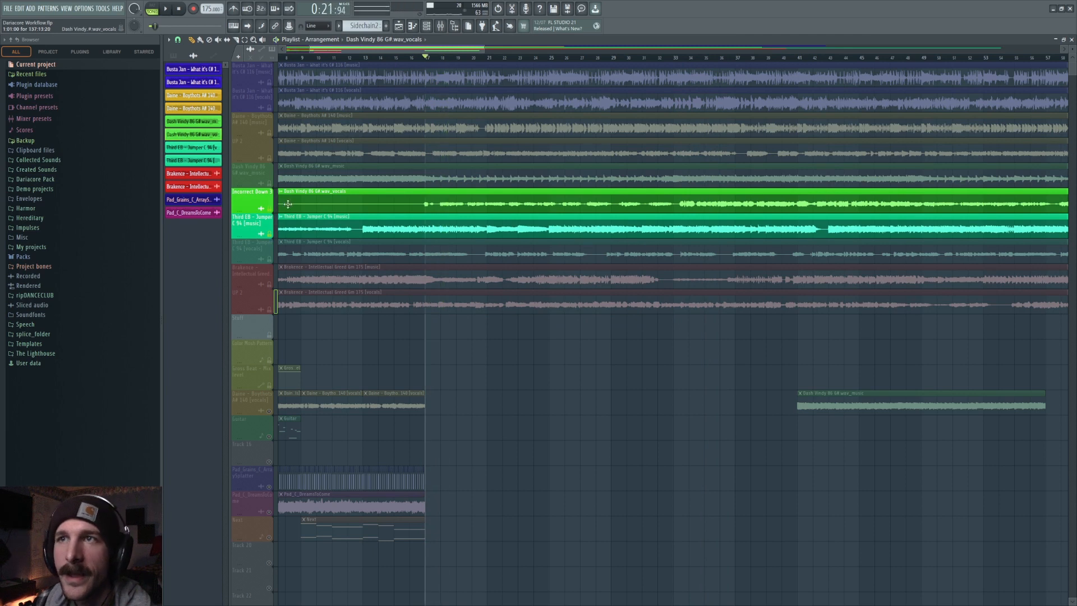
Mute the Dash Vindy vocals track and select the Third EB music clip.
{"action": "left_click", "coordinate": [269, 209]}
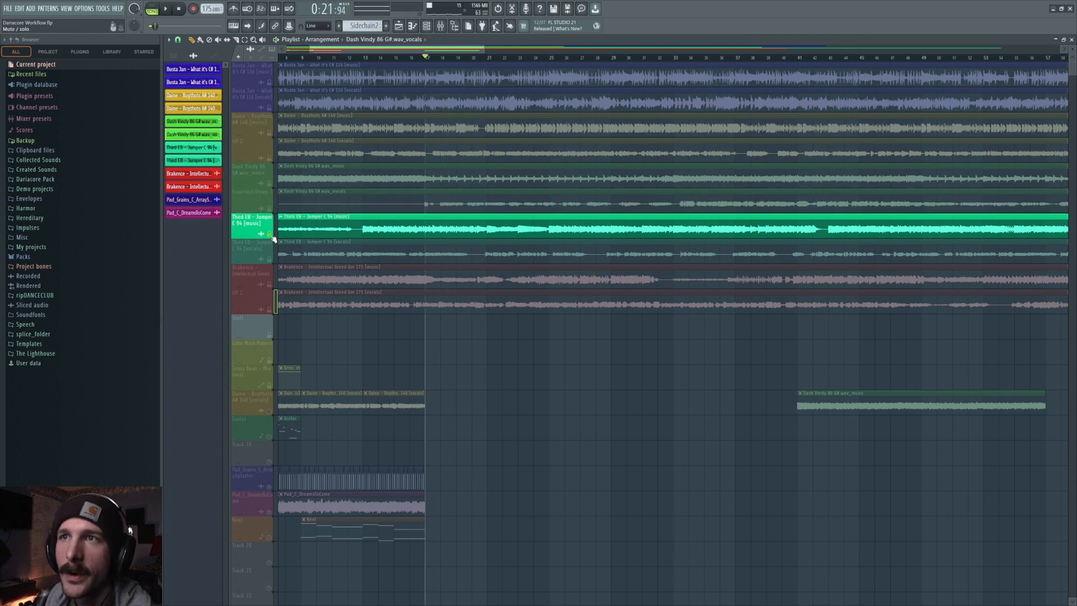
{"action": "double_click", "coordinate": [364, 236]}
{"action": "left_click", "coordinate": [580, 376]}
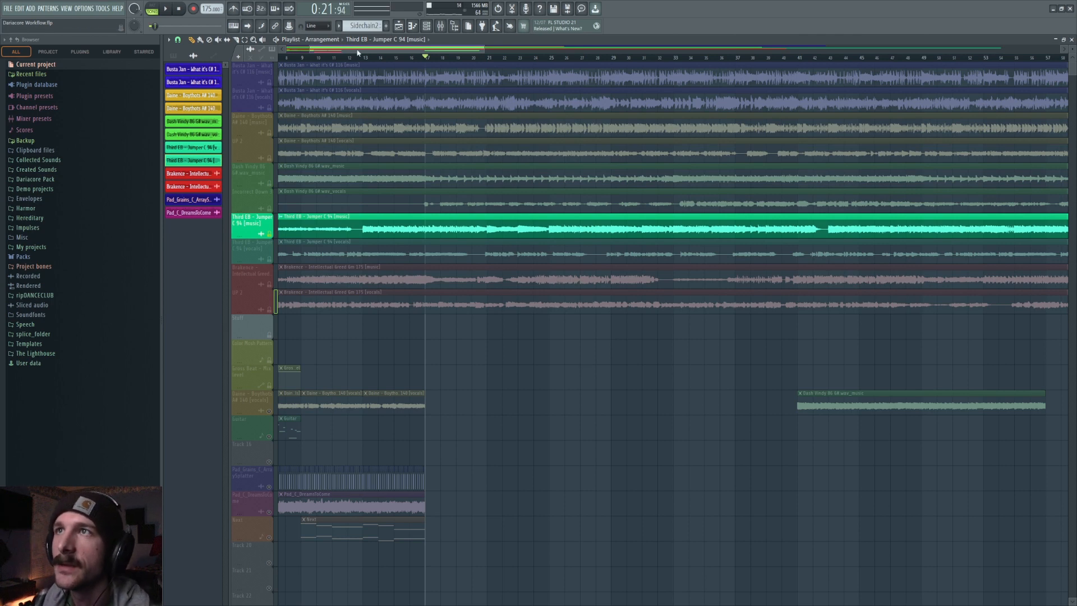
{"action": "left_click_drag", "start_coordinate": [349, 50], "coordinate": [264, 45]}
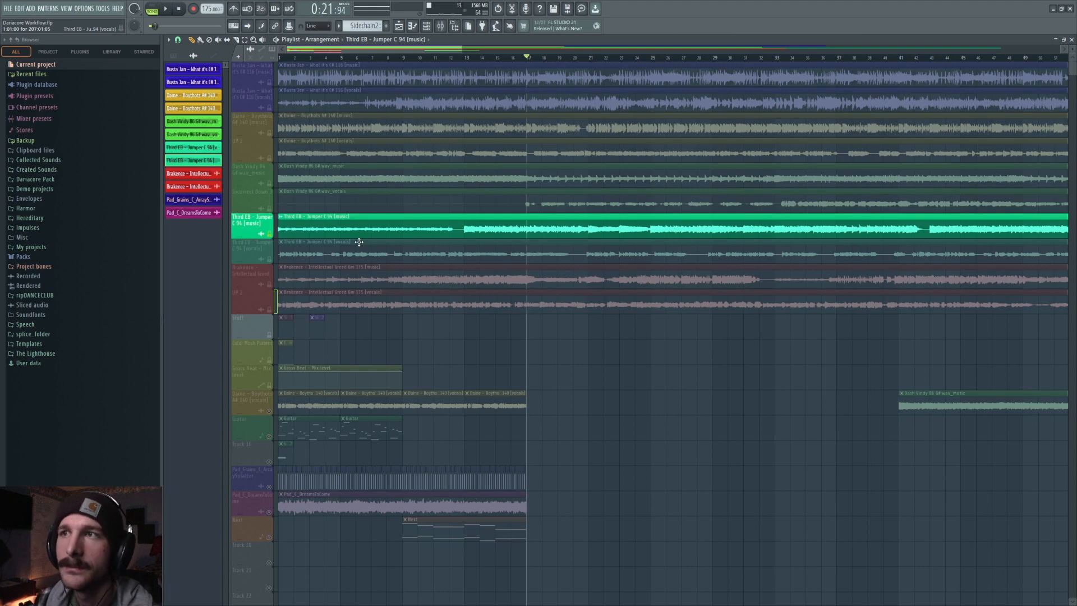
Solo the Brakence music and vocals tracks together and play them back.
{"action": "left_click", "coordinate": [303, 272]}
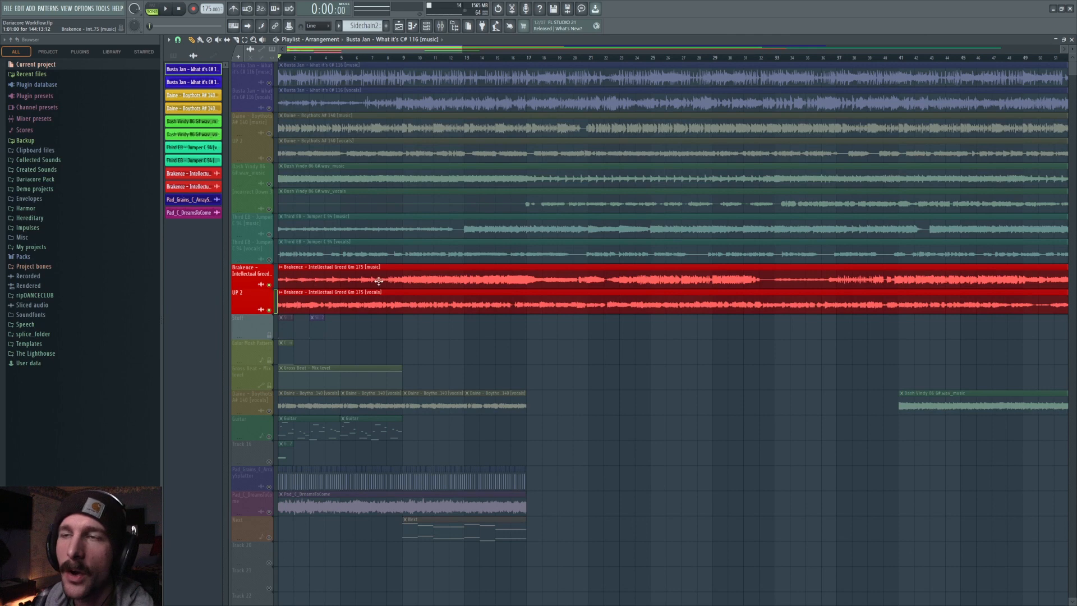
{"action": "left_click", "coordinate": [270, 284]}
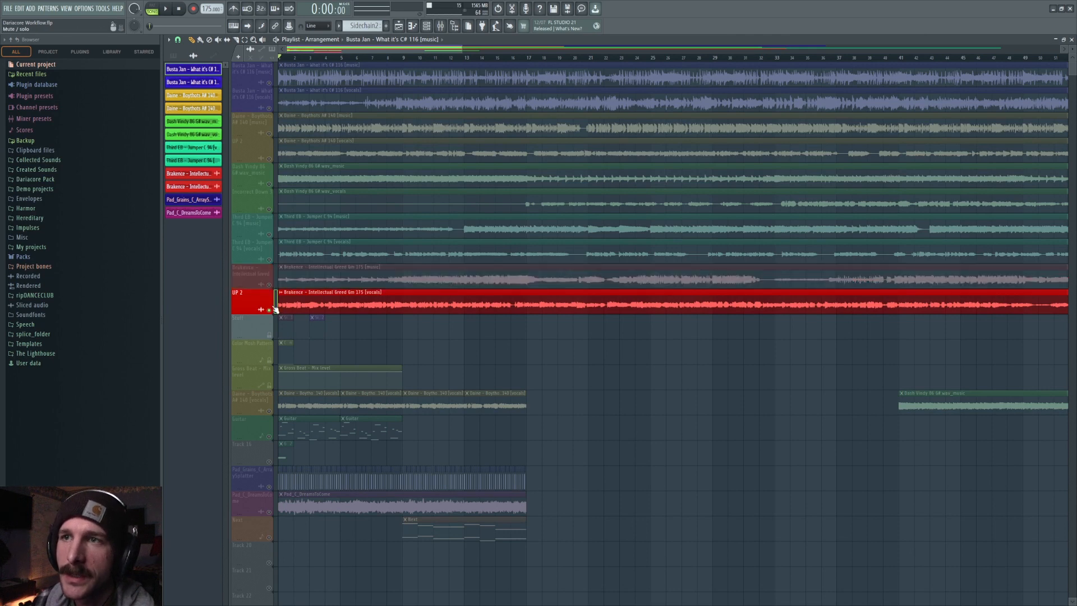
{"action": "left_click", "coordinate": [270, 310]}
{"action": "left_click", "coordinate": [269, 284]}
{"action": "left_click", "coordinate": [270, 310]}
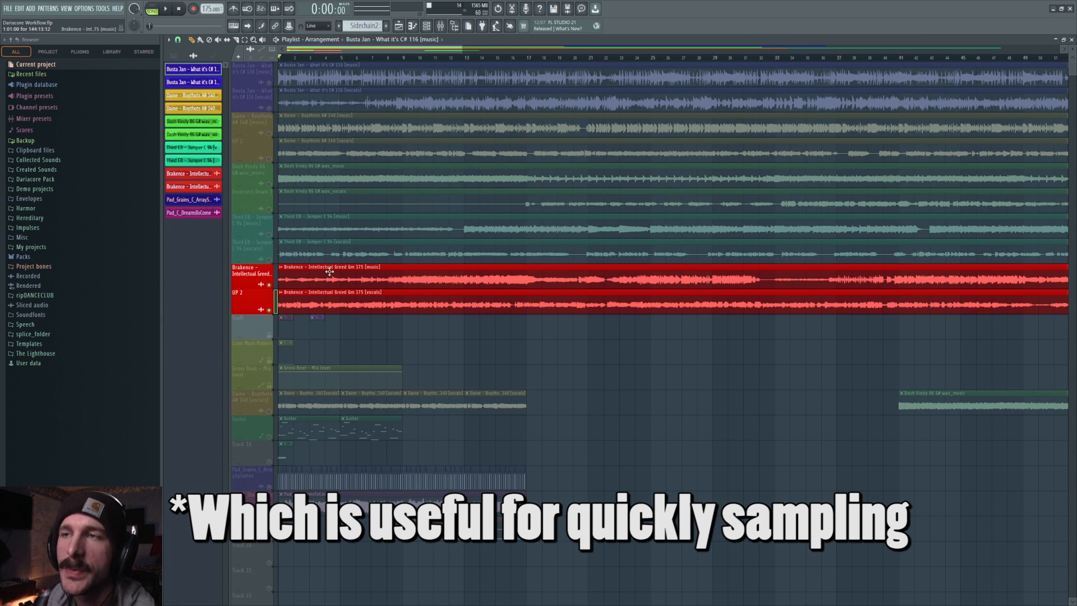
{"action": "key", "text": "space"}
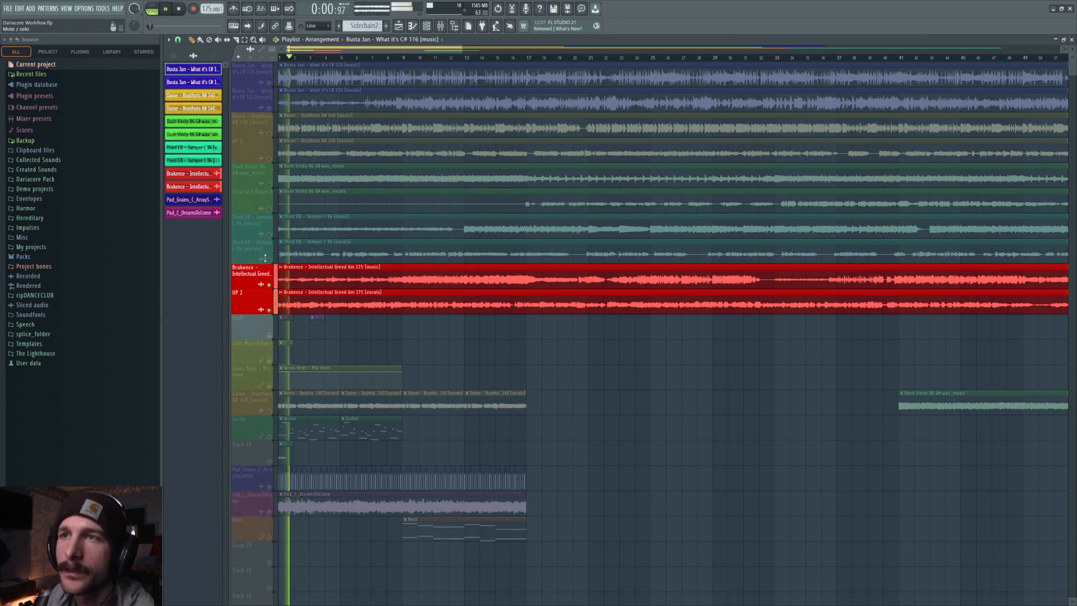
{"action": "key", "text": "space"}
Mute the Brakence vocals, unmute the Third EB vocals, and play them with the Brakence music.
{"action": "left_click", "coordinate": [270, 309]}
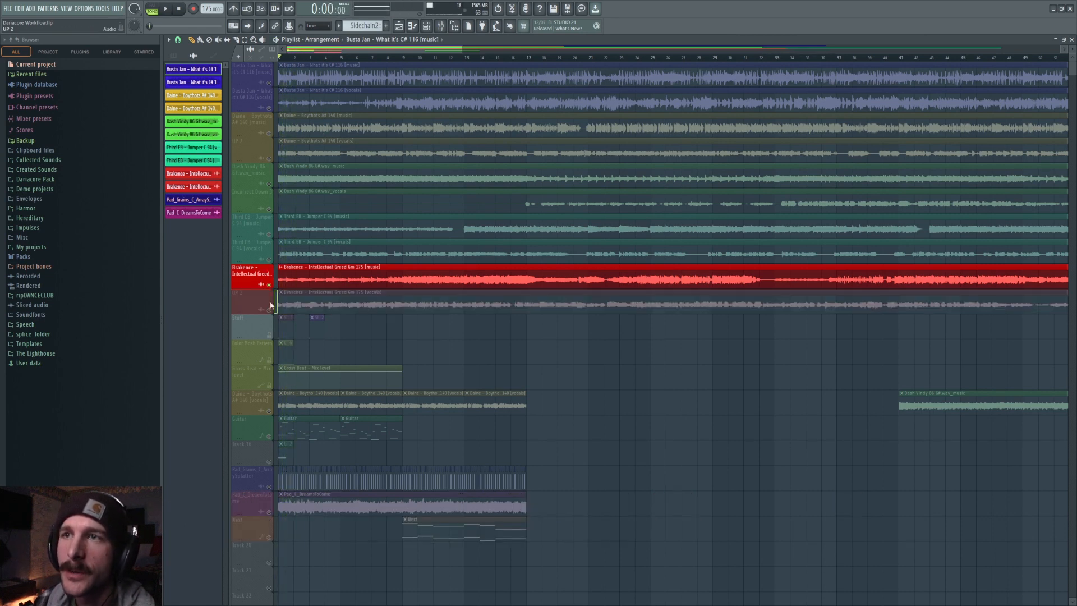
{"action": "left_click", "coordinate": [270, 260]}
{"action": "key", "text": "space"}
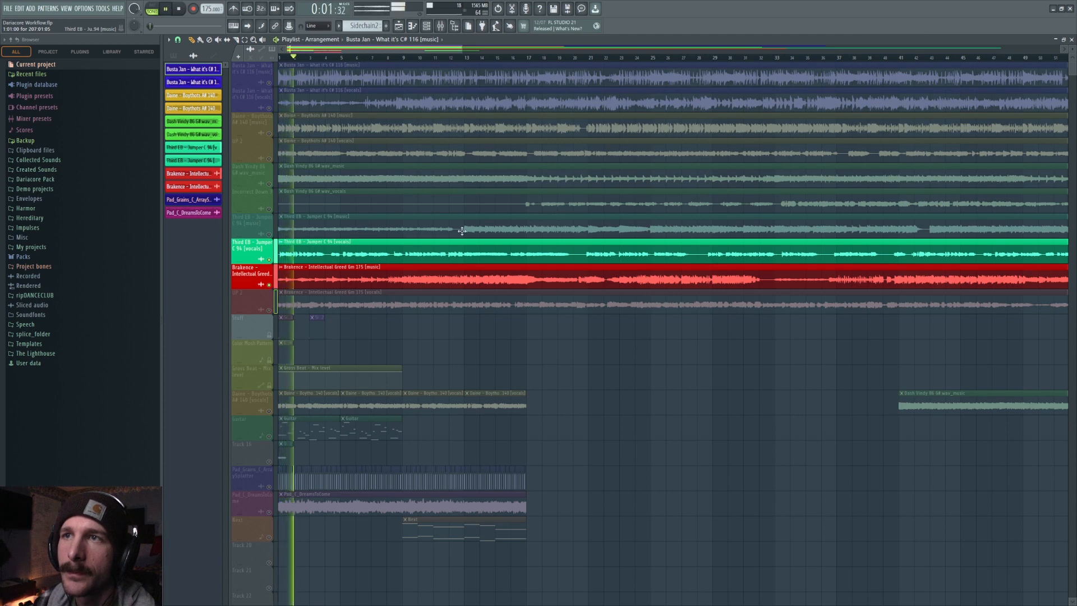
{"action": "key", "text": "space"}
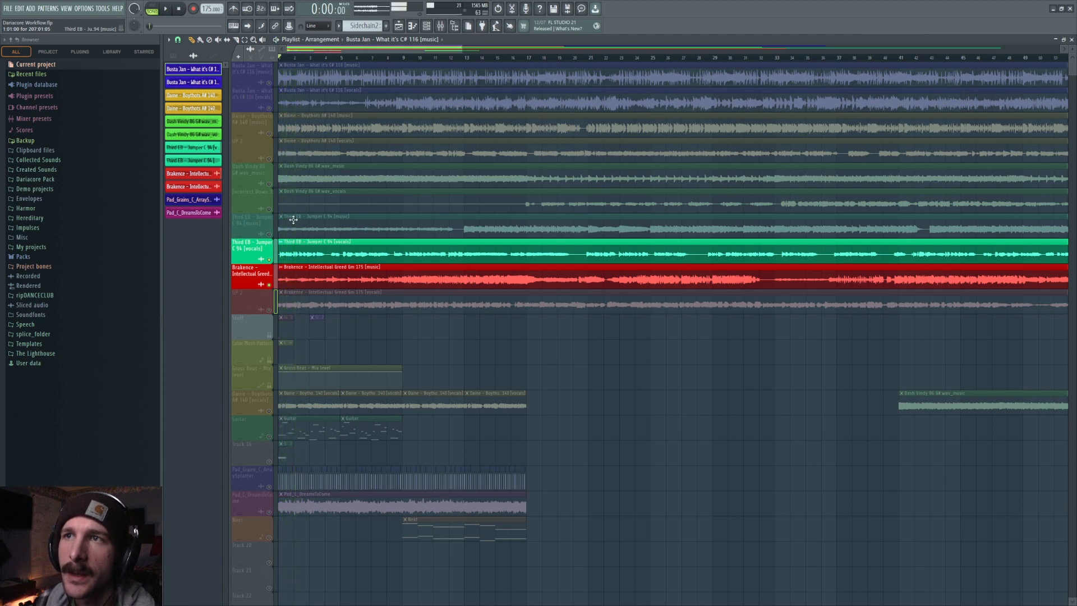
Switch to the Dame UP 2 vocals with the Third EB music and play them together.
{"action": "left_click", "coordinate": [270, 284]}
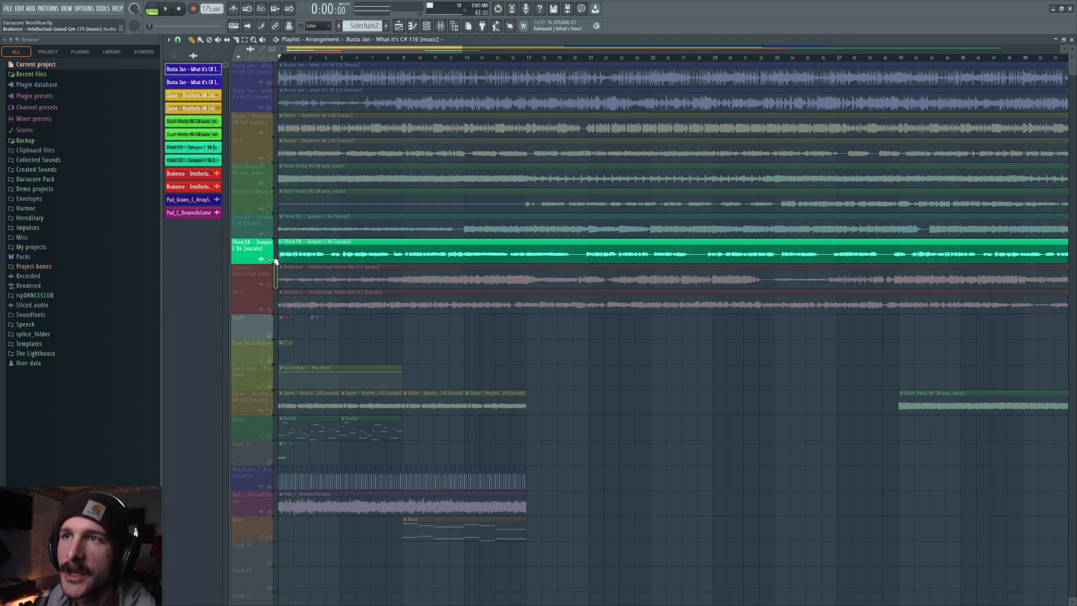
{"action": "left_click", "coordinate": [270, 158]}
{"action": "left_click", "coordinate": [270, 259]}
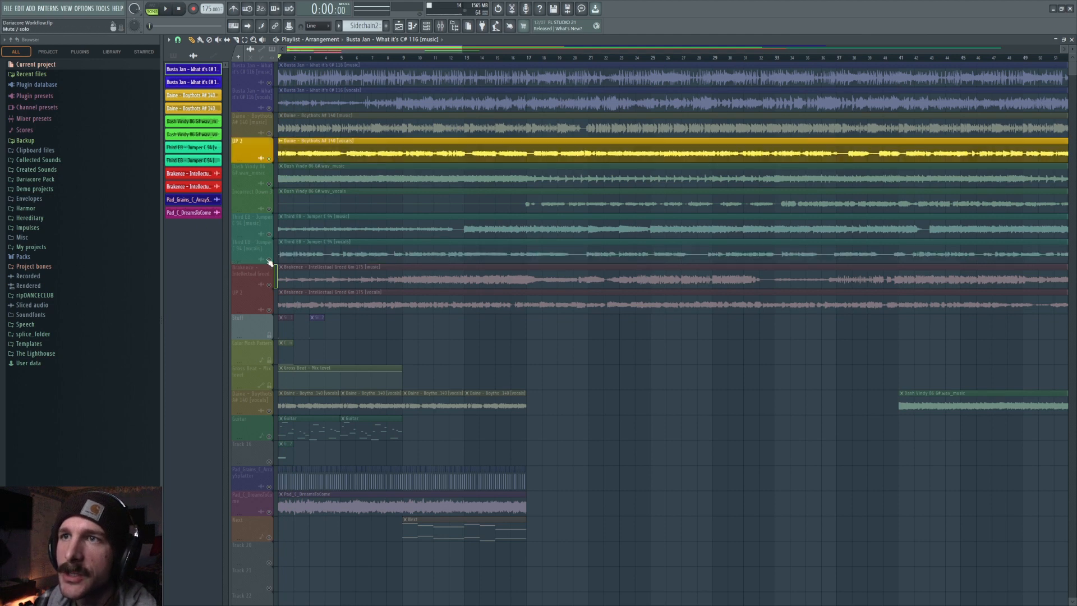
{"action": "left_click", "coordinate": [270, 234]}
{"action": "key", "text": "space"}
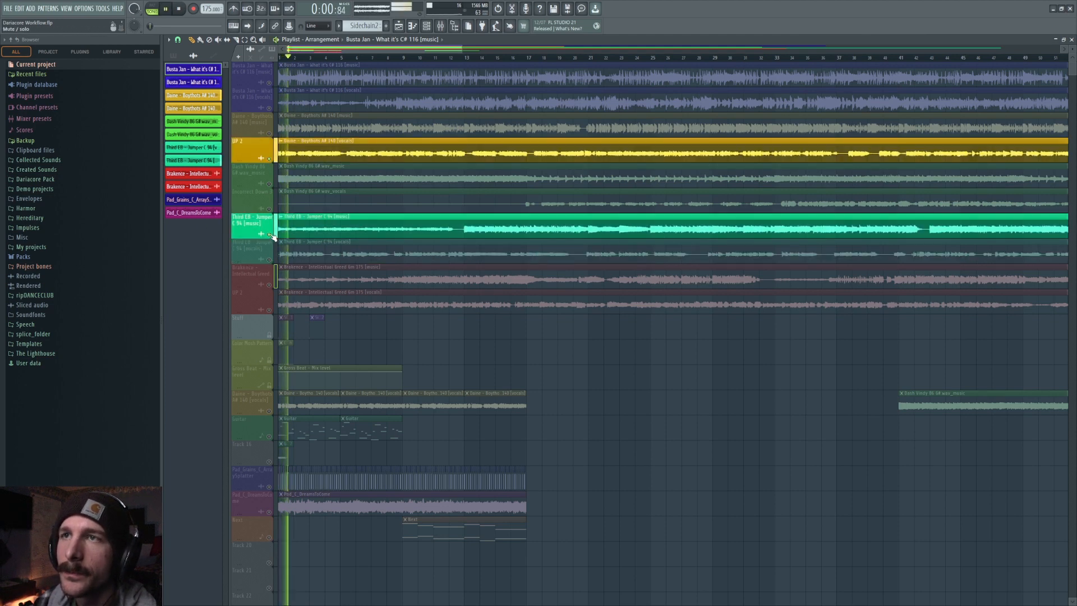
{"action": "key", "text": "space"}
Solo the Busta Jan vocals track and play it from an earlier point in the song.
{"action": "left_click", "coordinate": [269, 234]}
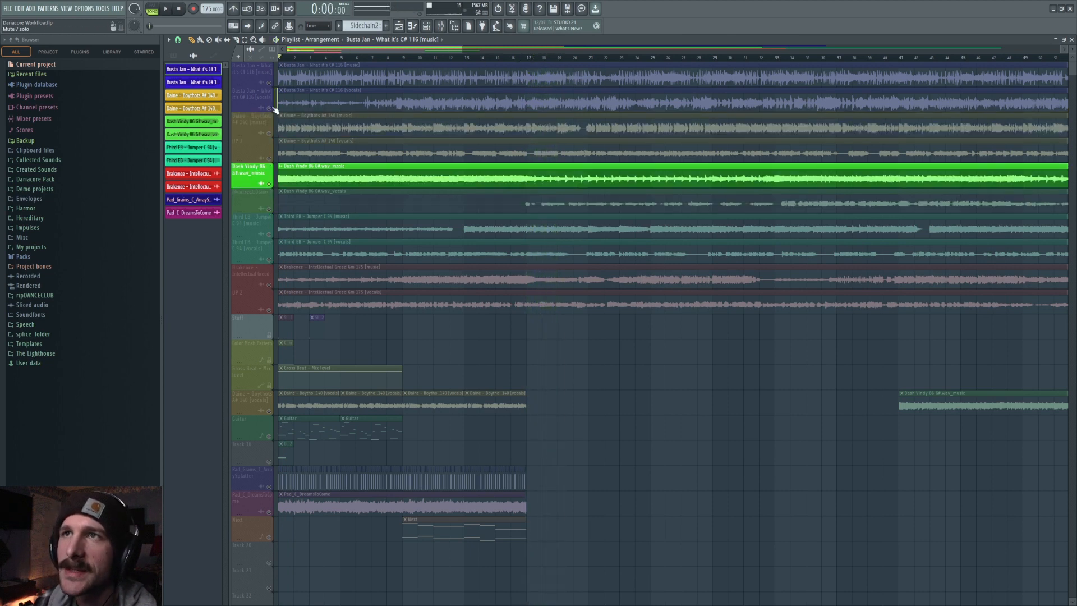
{"action": "left_click", "coordinate": [270, 109]}
{"action": "left_click", "coordinate": [270, 183]}
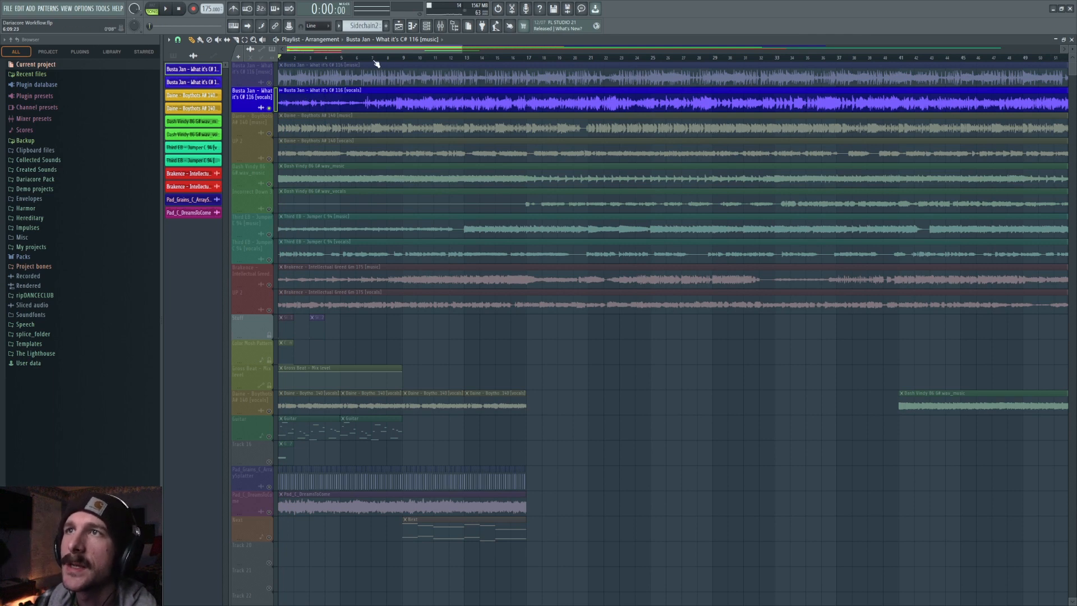
{"action": "left_click", "coordinate": [401, 63]}
{"action": "key", "text": "space"}
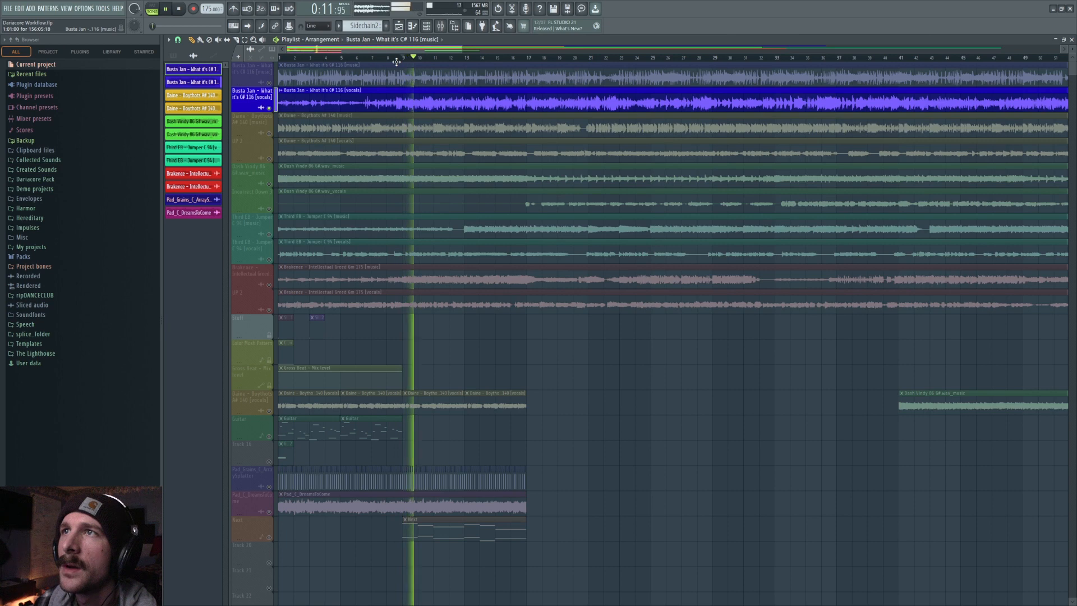
Inspect the Busta Jan vocals clip's time-stretch settings and replay the vocals from later in the song.
{"action": "double_click", "coordinate": [402, 104]}
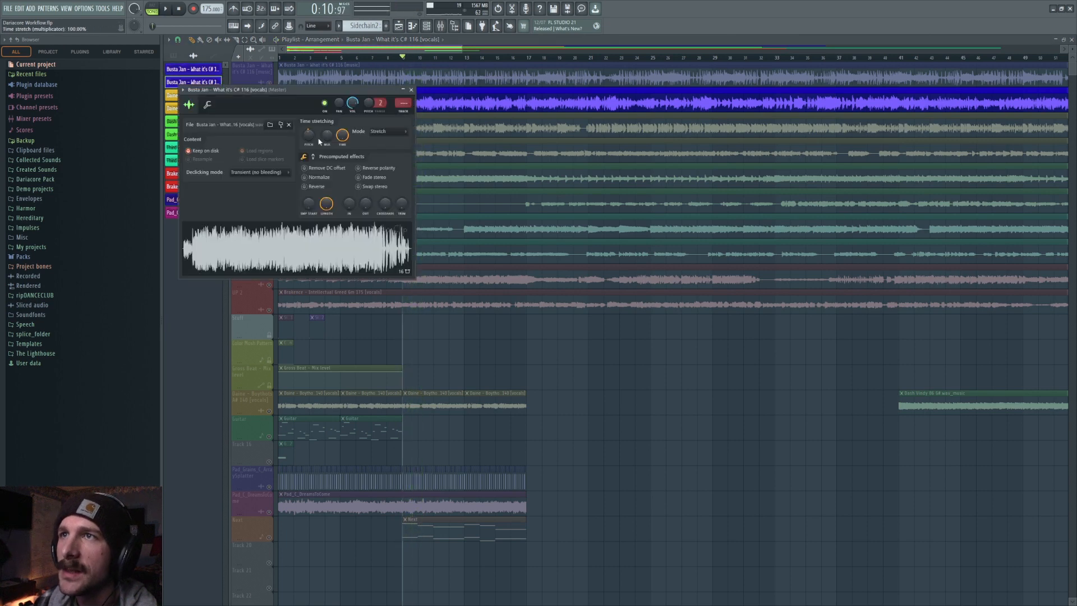
{"action": "left_click_drag", "start_coordinate": [494, 60], "coordinate": [533, 63]}
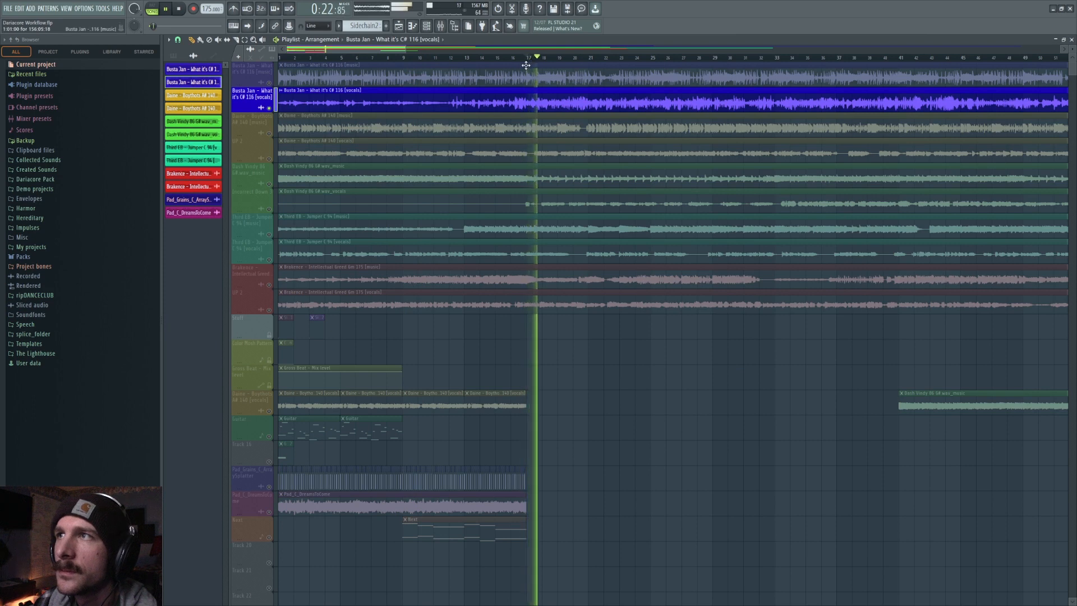
{"action": "key", "text": "space"}
{"action": "double_click", "coordinate": [342, 102]}
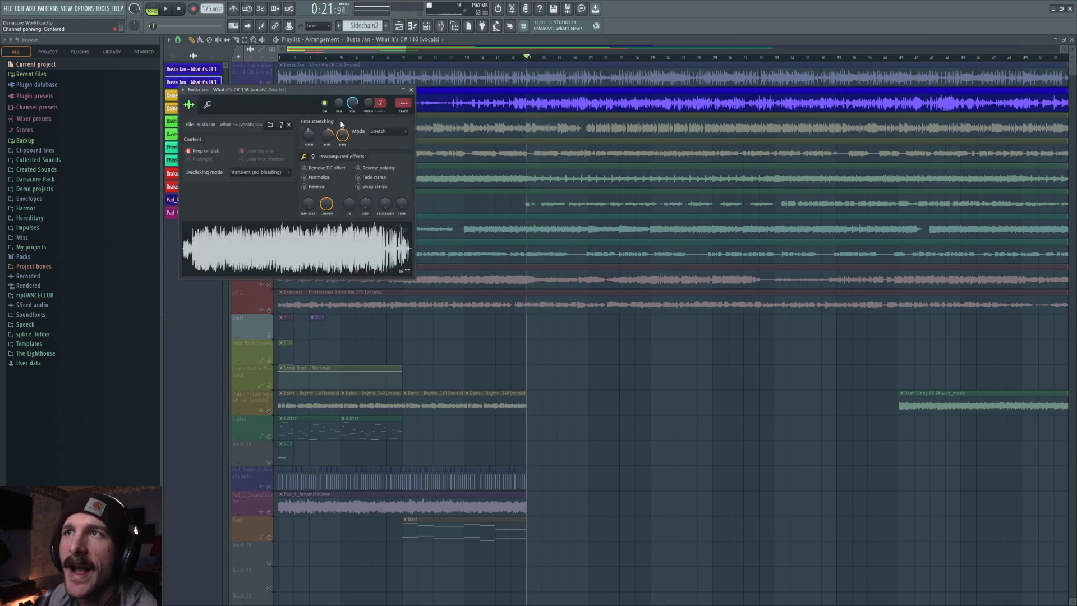
{"action": "right_click", "coordinate": [339, 135]}
{"action": "left_click", "coordinate": [340, 139]}
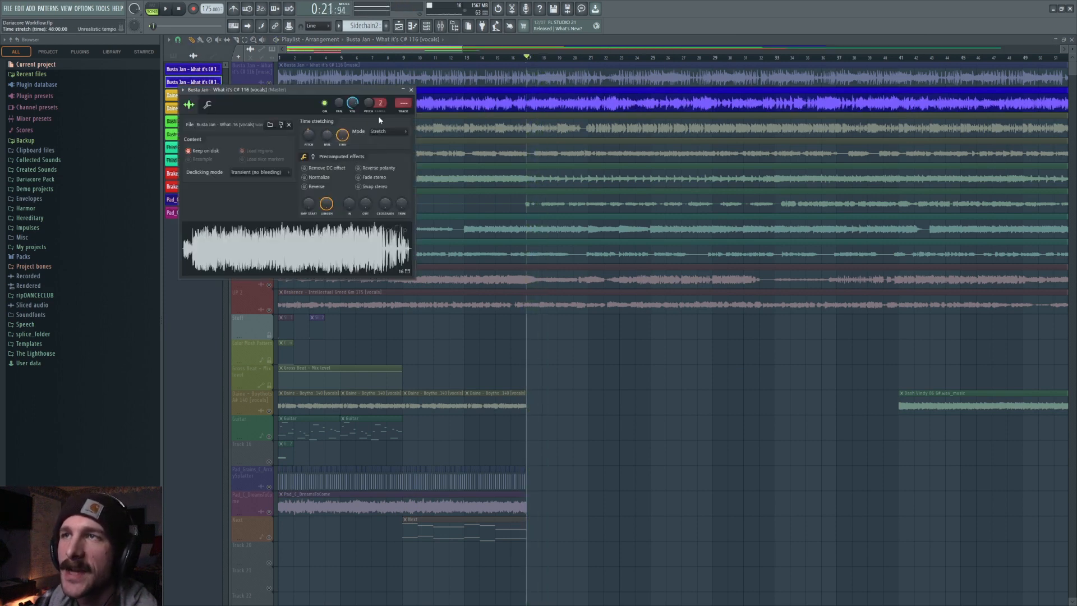
{"action": "right_click", "coordinate": [640, 363]}
{"action": "left_click", "coordinate": [588, 58]}
{"action": "key", "text": "space"}
{"action": "key", "text": "space"}
Unmute both Busta Jan tracks and delete their music and vocals clips from the playlist.
{"action": "left_click", "coordinate": [269, 83]}
{"action": "left_click", "coordinate": [269, 107]}
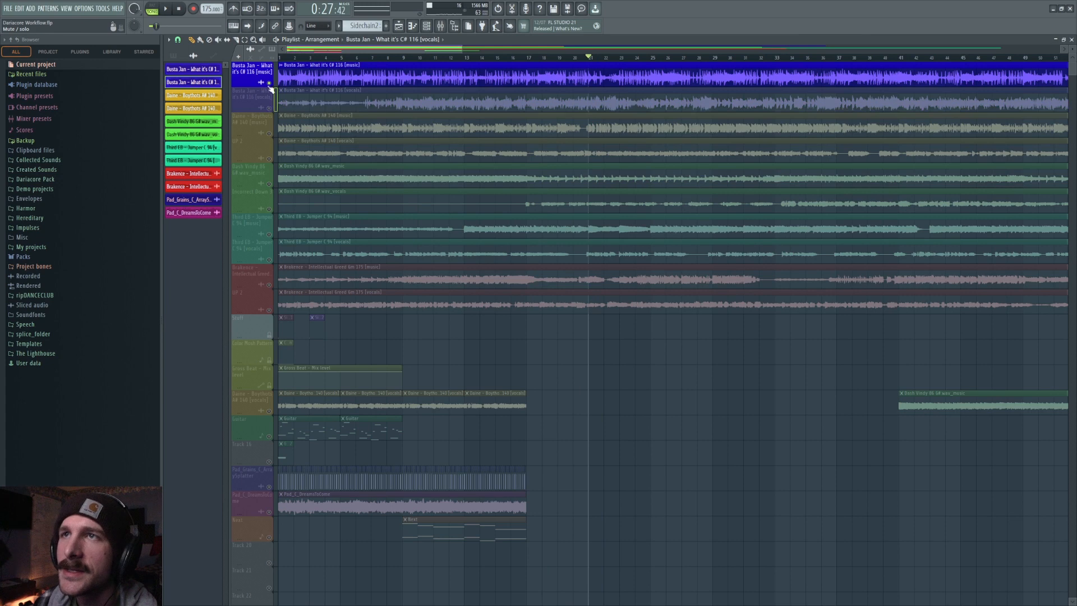
{"action": "left_click", "coordinate": [269, 107]}
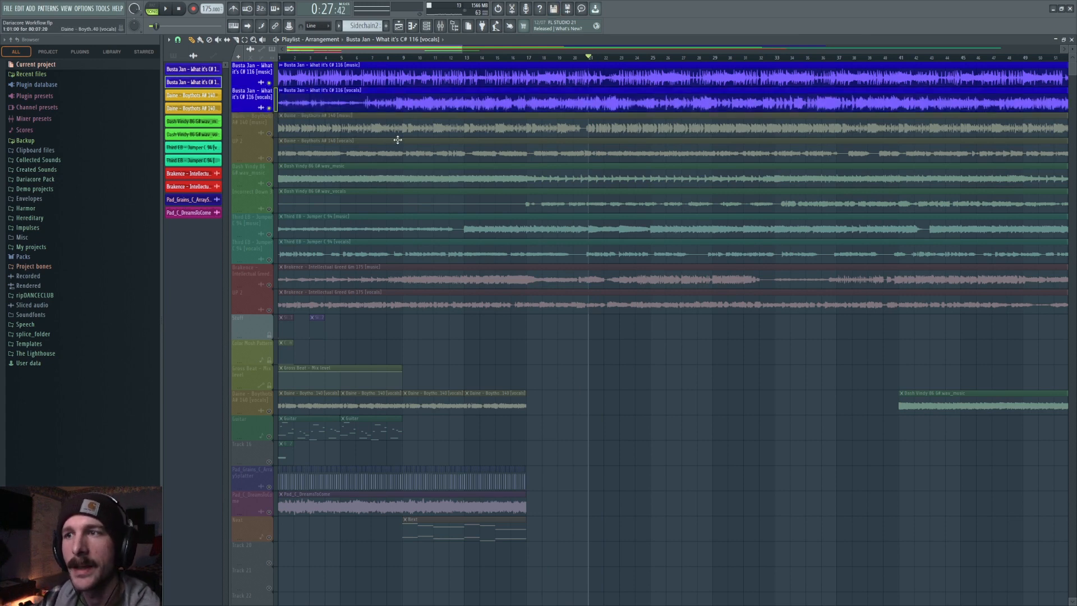
{"action": "right_click", "coordinate": [376, 74]}
{"action": "right_click", "coordinate": [328, 101]}
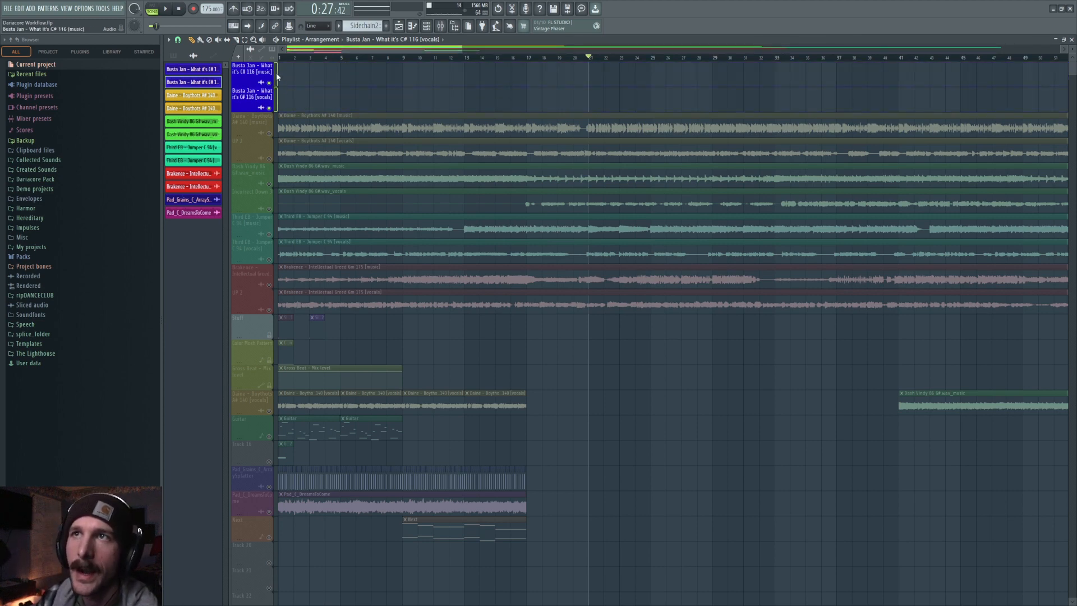
Delete the two empty Busta Jan tracks from the playlist.
{"action": "right_click", "coordinate": [260, 102]}
{"action": "left_click", "coordinate": [305, 273]}
{"action": "left_click", "coordinate": [576, 347]}
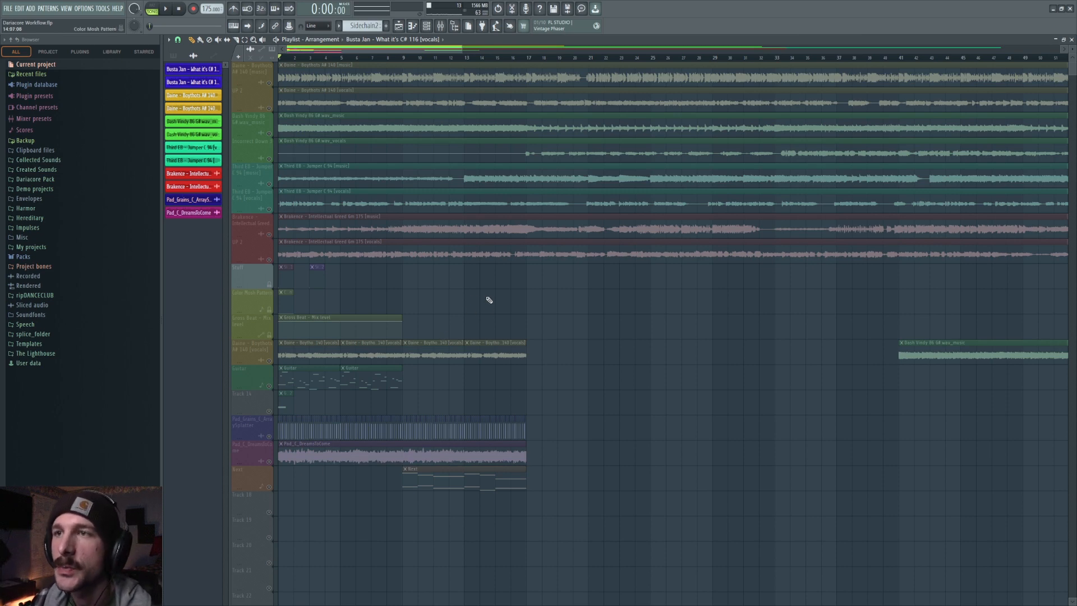
Delete the repeated Daine vocals clips, lengthen the first one across the whole section and play it back.
{"action": "left_click", "coordinate": [274, 363]}
{"action": "right_click", "coordinate": [399, 356]}
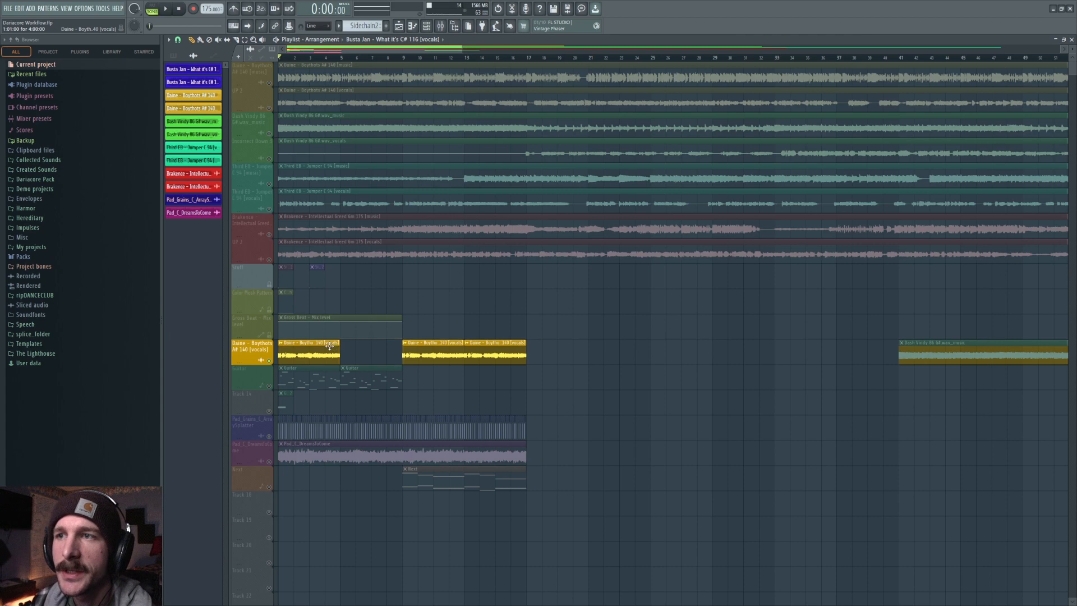
{"action": "mouse_move", "coordinate": [339, 342]}
{"action": "left_mouse_down"}
{"action": "mouse_move", "coordinate": [402, 342]}
{"action": "mouse_move", "coordinate": [340, 342]}
{"action": "left_mouse_up"}
{"action": "right_click", "coordinate": [451, 352]}
{"action": "right_click", "coordinate": [496, 353]}
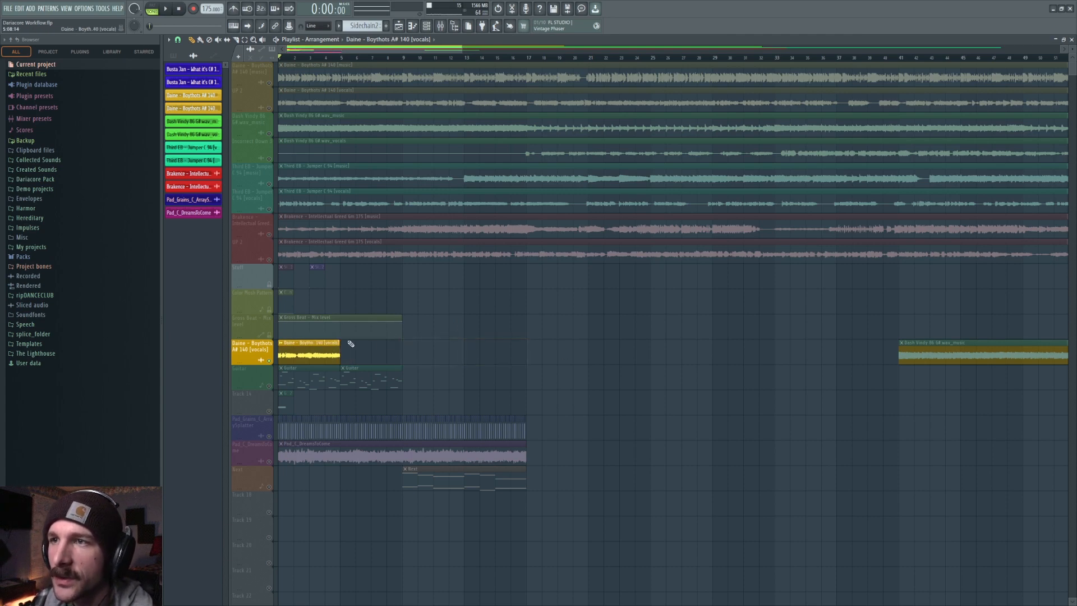
{"action": "left_click_drag", "start_coordinate": [340, 342], "coordinate": [526, 342]}
{"action": "key", "text": "space"}
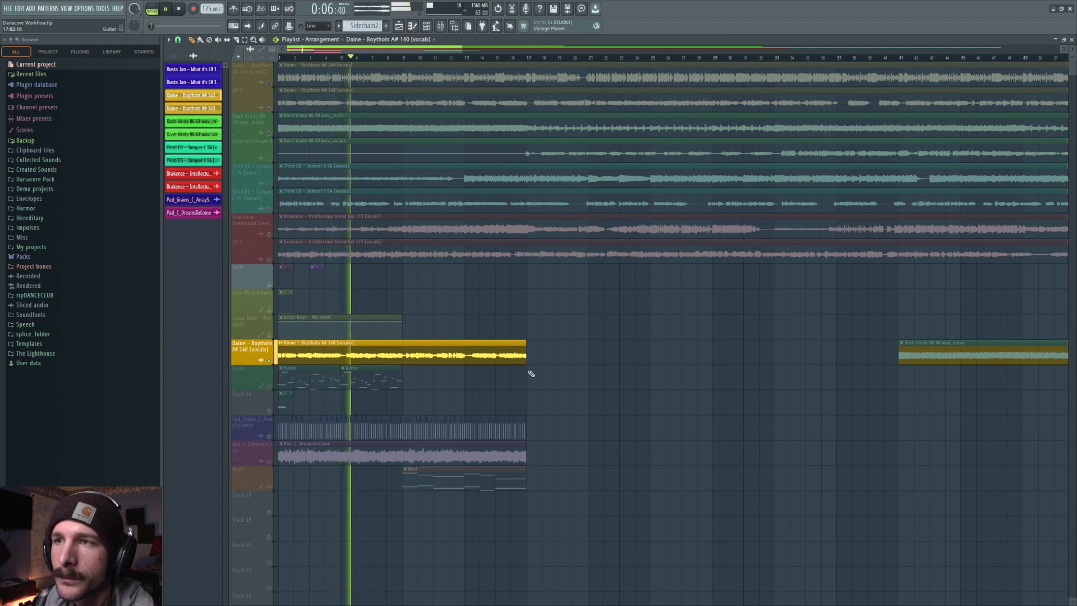
{"action": "key", "text": "space"}
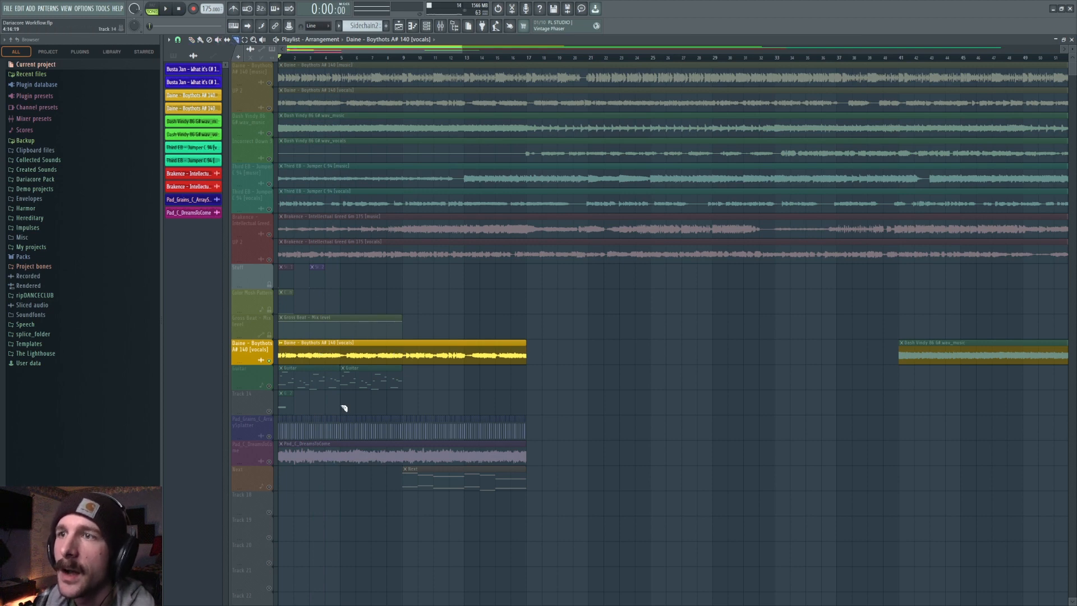
Paint the Daine vocals clip back in four times in a row across the section.
{"action": "left_click", "coordinate": [345, 355]}
{"action": "right_click", "coordinate": [403, 356]}
{"action": "left_click", "coordinate": [192, 40]}
{"action": "right_click", "coordinate": [447, 352]}
{"action": "left_click", "coordinate": [368, 353]}
{"action": "left_click", "coordinate": [400, 353]}
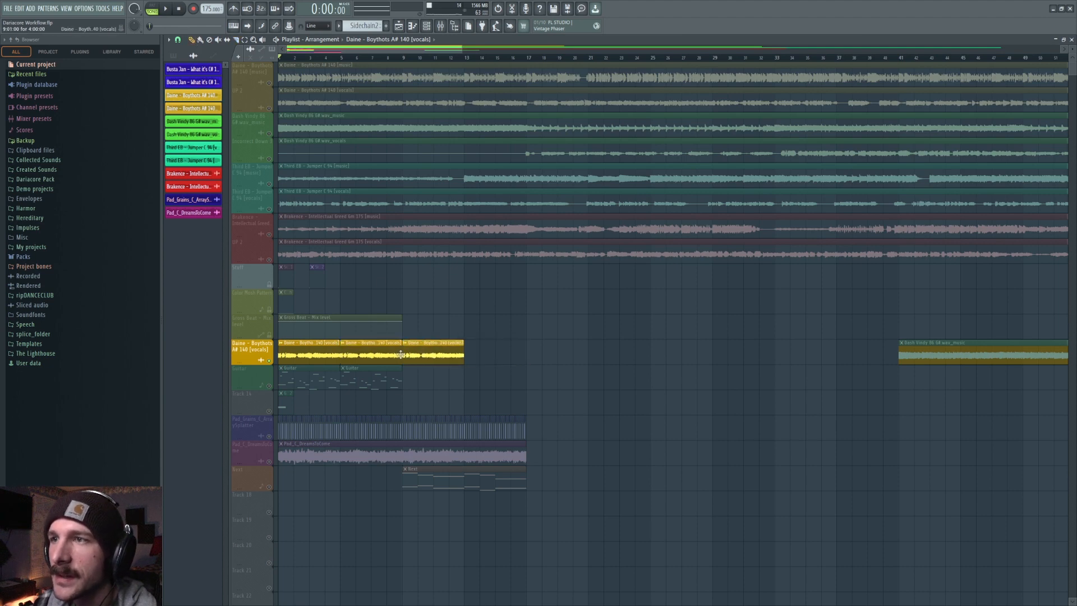
{"action": "left_click", "coordinate": [466, 349]}
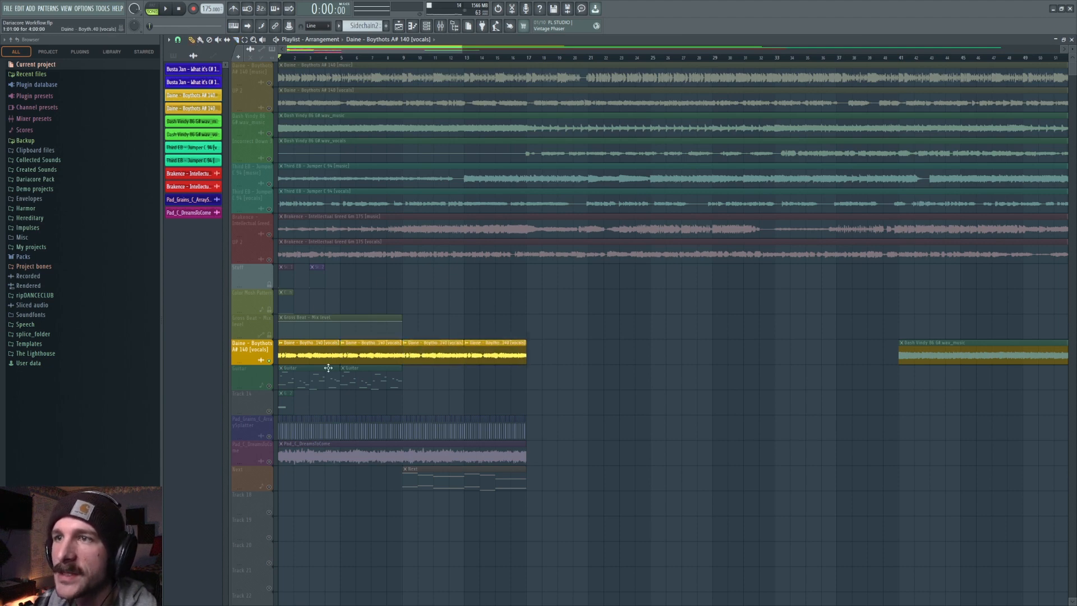
Toggle solo on the Guitar track, solo Track 16 and zoom in on its Guitar #2 clip.
{"action": "left_click", "coordinate": [269, 386]}
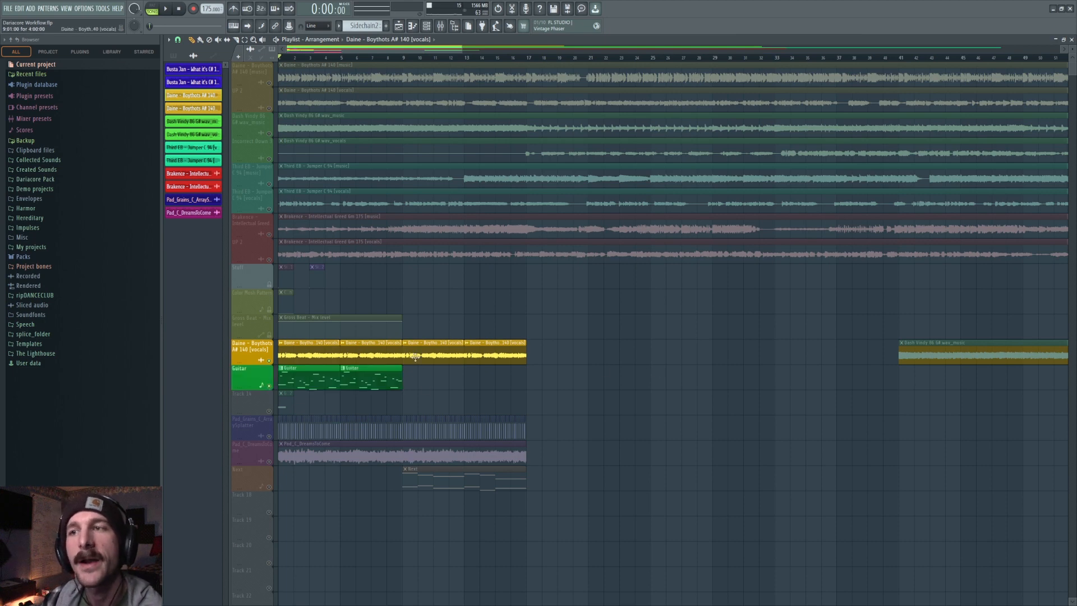
{"action": "left_click", "coordinate": [270, 387]}
{"action": "left_click", "coordinate": [269, 412]}
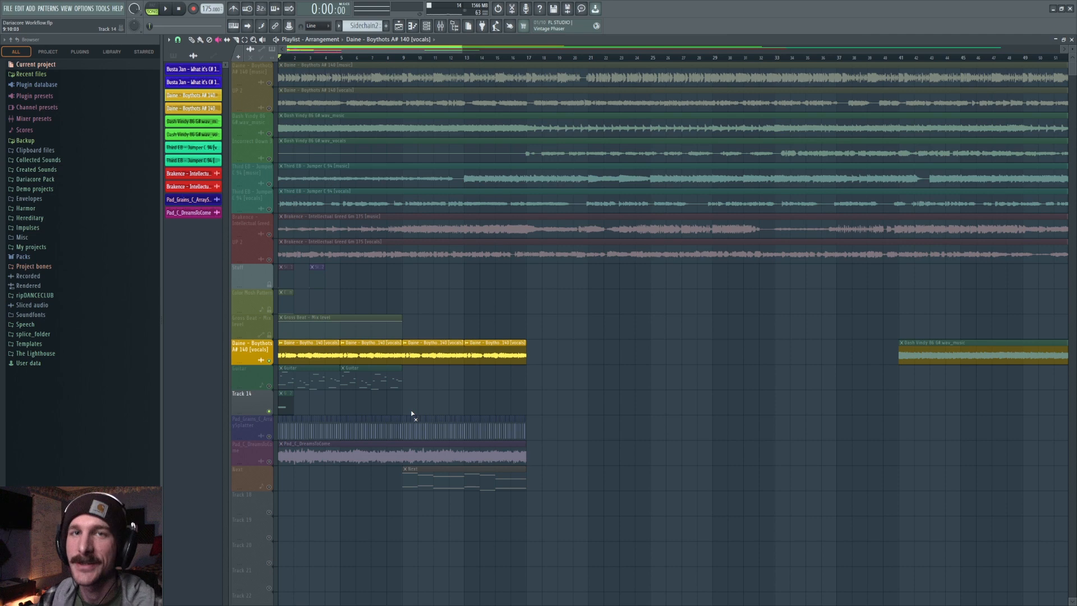
{"action": "scroll", "coordinate": [303, 59], "scroll_direction": "up", "scroll_amount": 2}
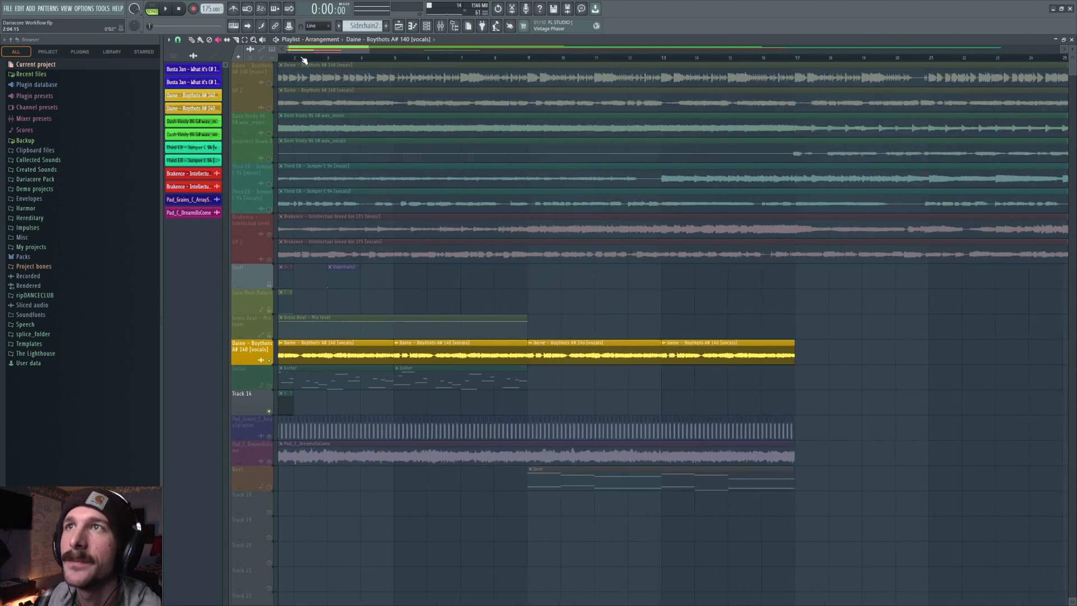
{"action": "scroll", "coordinate": [304, 58], "scroll_direction": "up", "scroll_amount": 4}
{"action": "left_click_drag", "start_coordinate": [305, 50], "coordinate": [296, 50]}
{"action": "scroll", "coordinate": [323, 330], "scroll_direction": "down", "scroll_amount": 3}
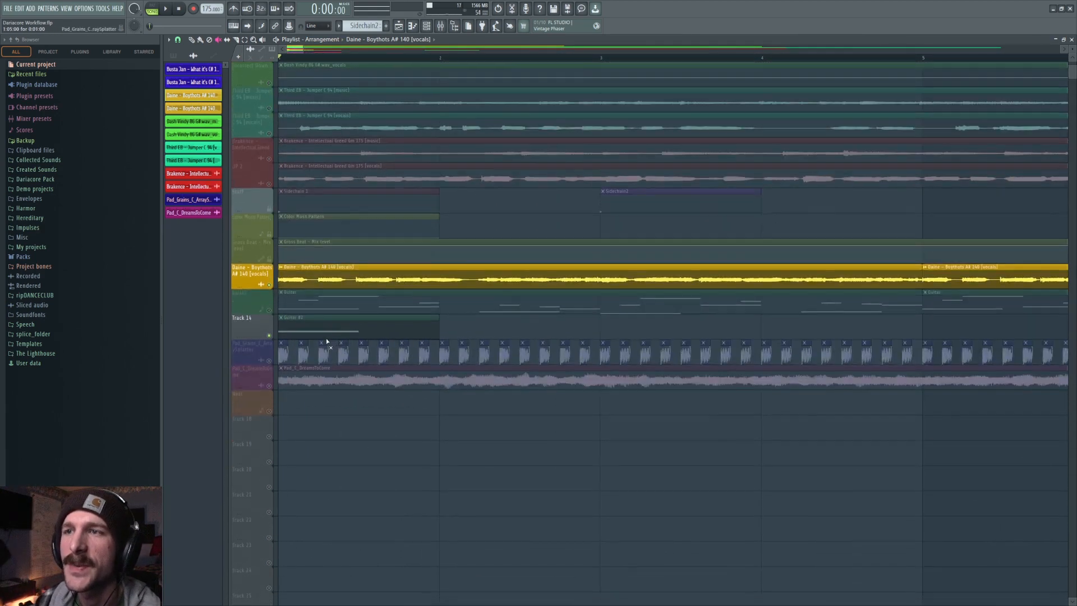
{"action": "left_click", "coordinate": [329, 331]}
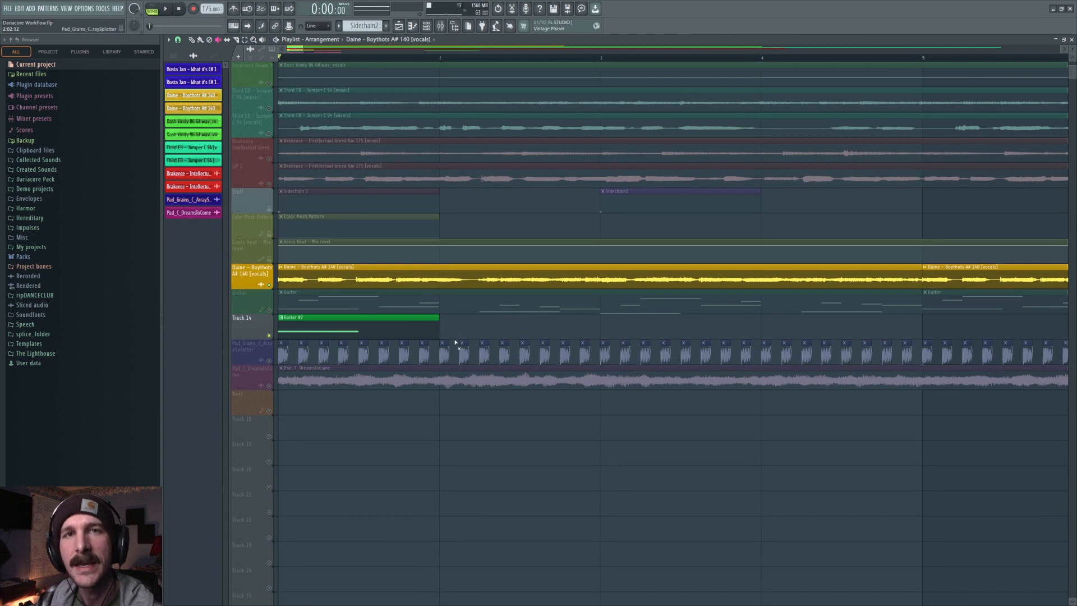
{"action": "scroll", "coordinate": [346, 331], "scroll_direction": "down", "scroll_amount": 2}
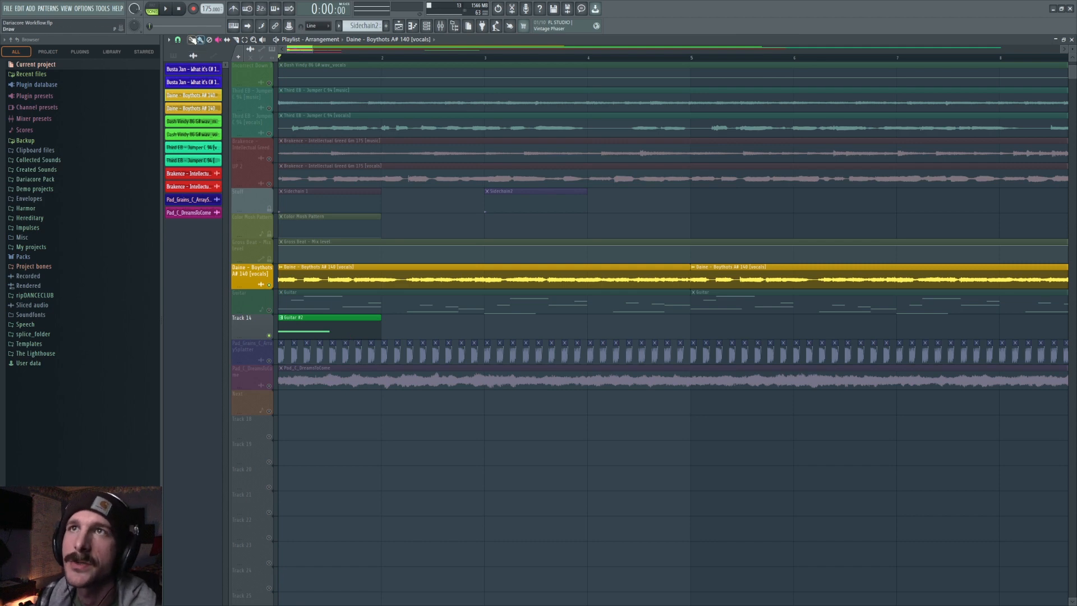
Open the Piezo Dub channel's FLEX instrument from the channel rack and browse its preset packs.
{"action": "left_click", "coordinate": [426, 26]}
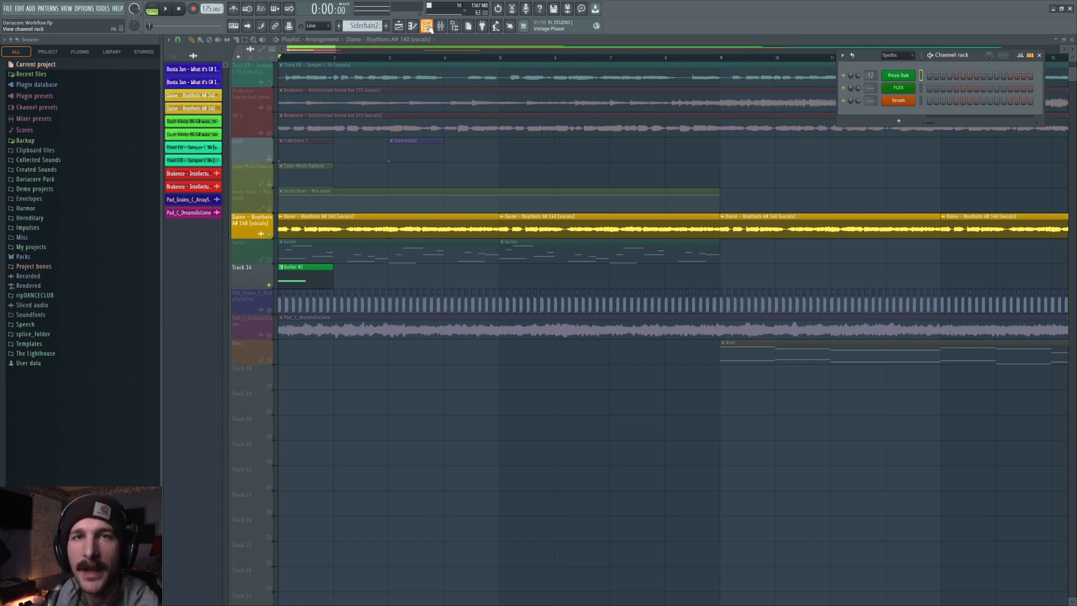
{"action": "left_click", "coordinate": [898, 75]}
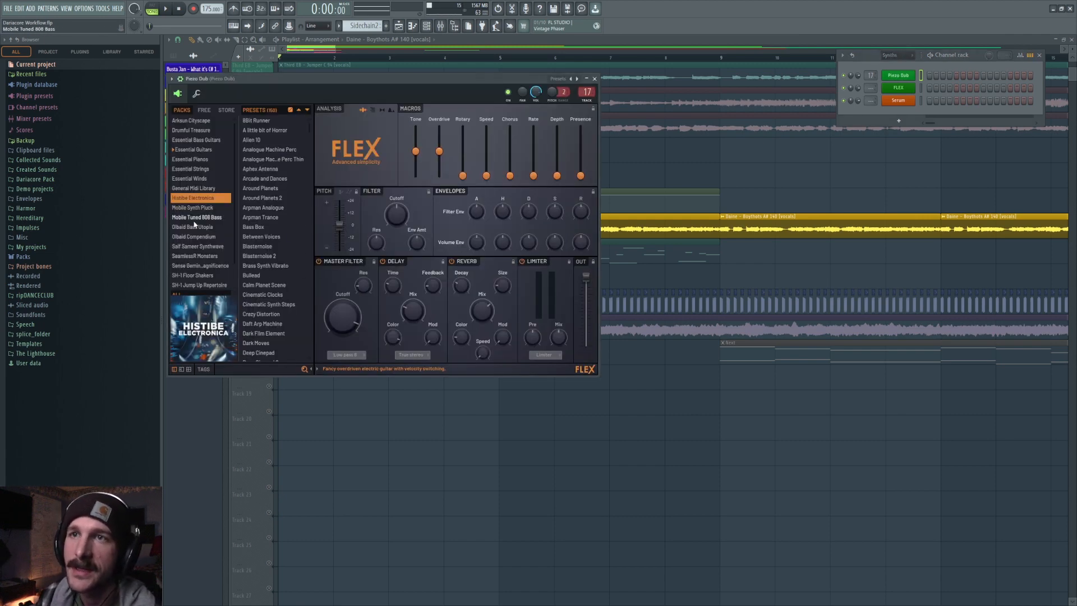
{"action": "left_click", "coordinate": [194, 150]}
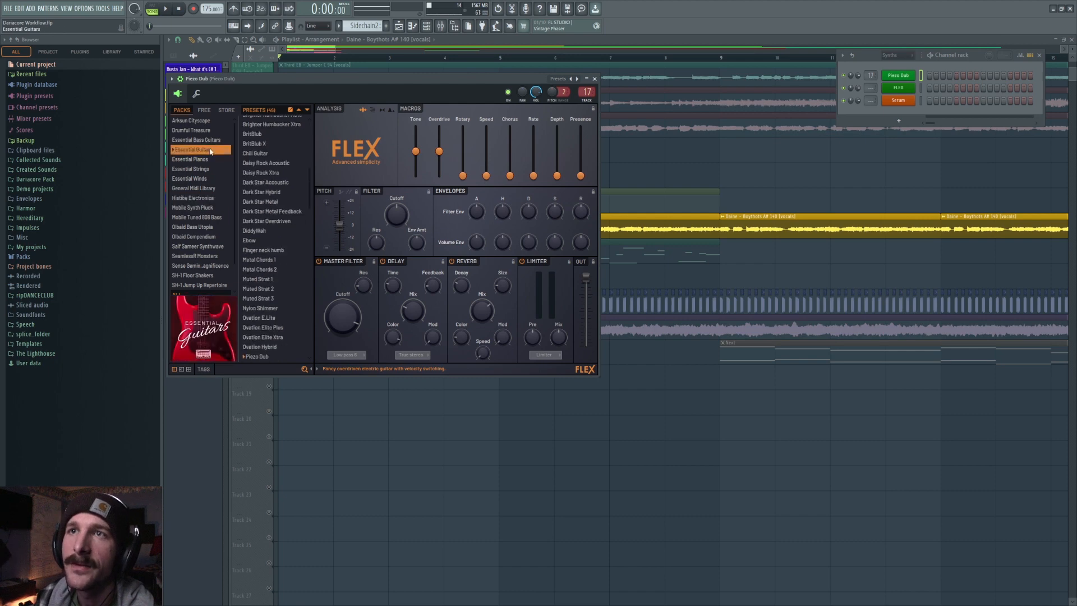
{"action": "left_click", "coordinate": [218, 248]}
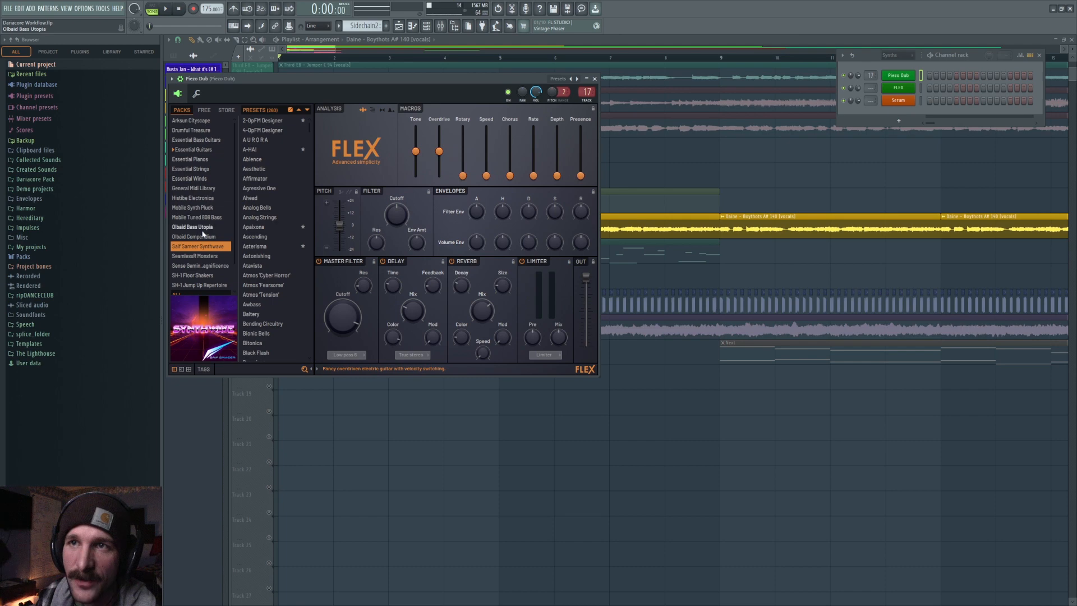
{"action": "left_click", "coordinate": [209, 237]}
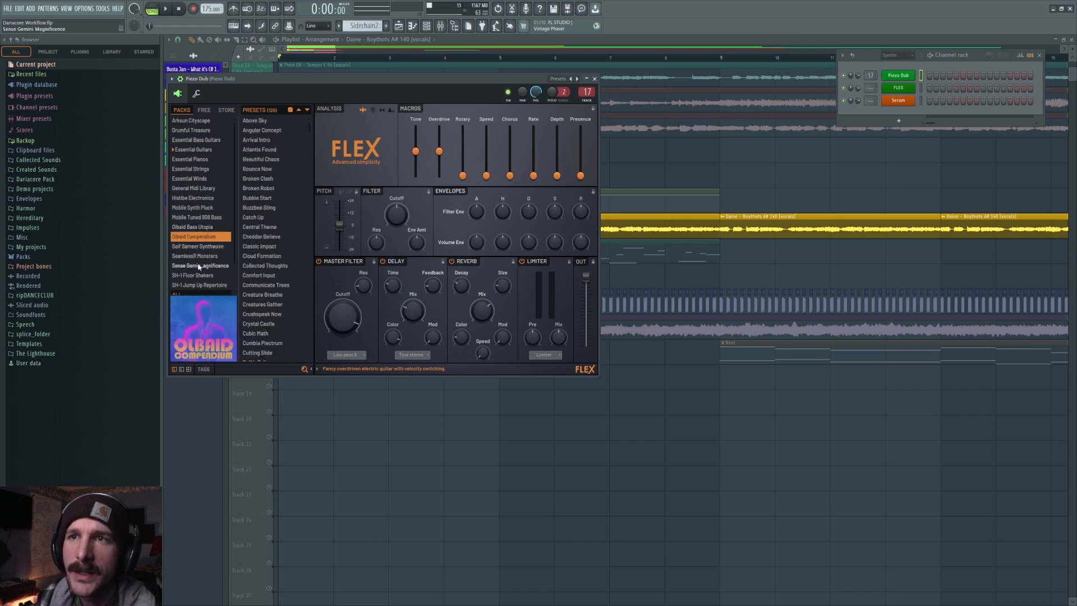
{"action": "left_click", "coordinate": [200, 199]}
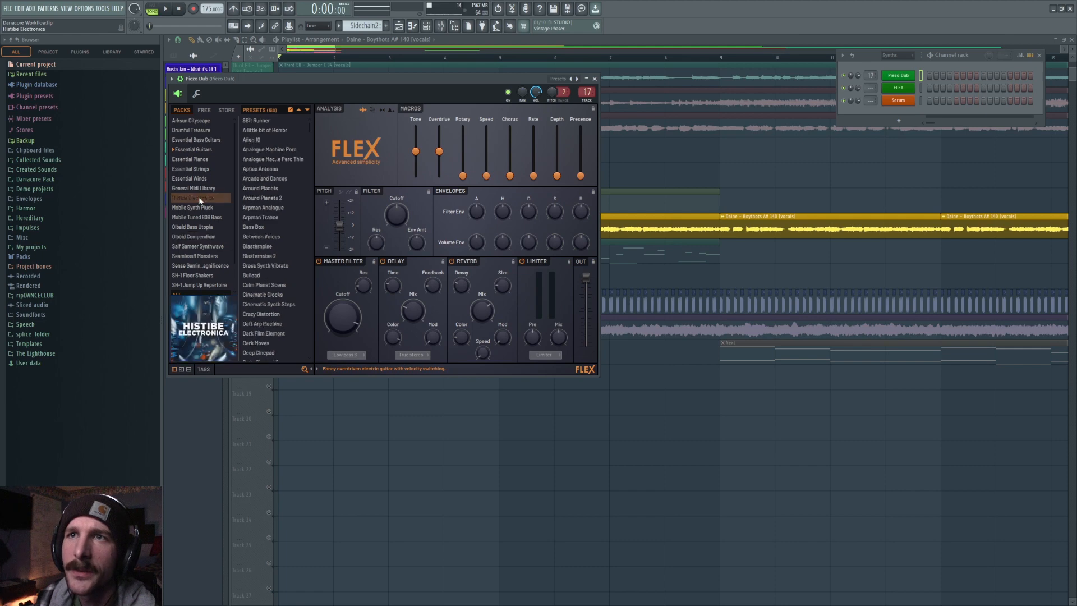
{"action": "left_click", "coordinate": [204, 110]}
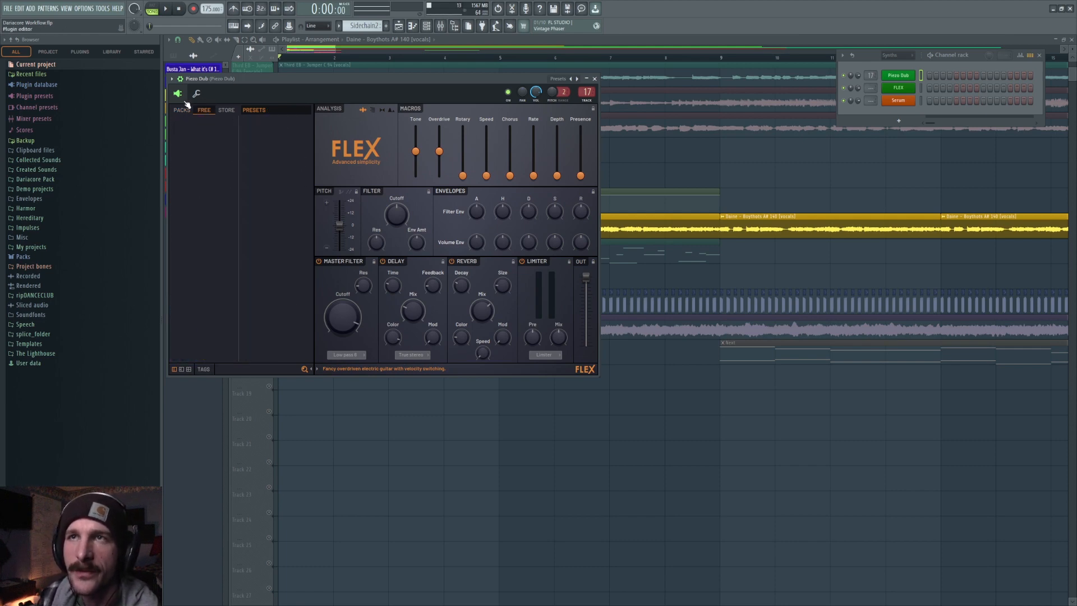
{"action": "left_click", "coordinate": [182, 110]}
{"action": "left_click", "coordinate": [277, 217]}
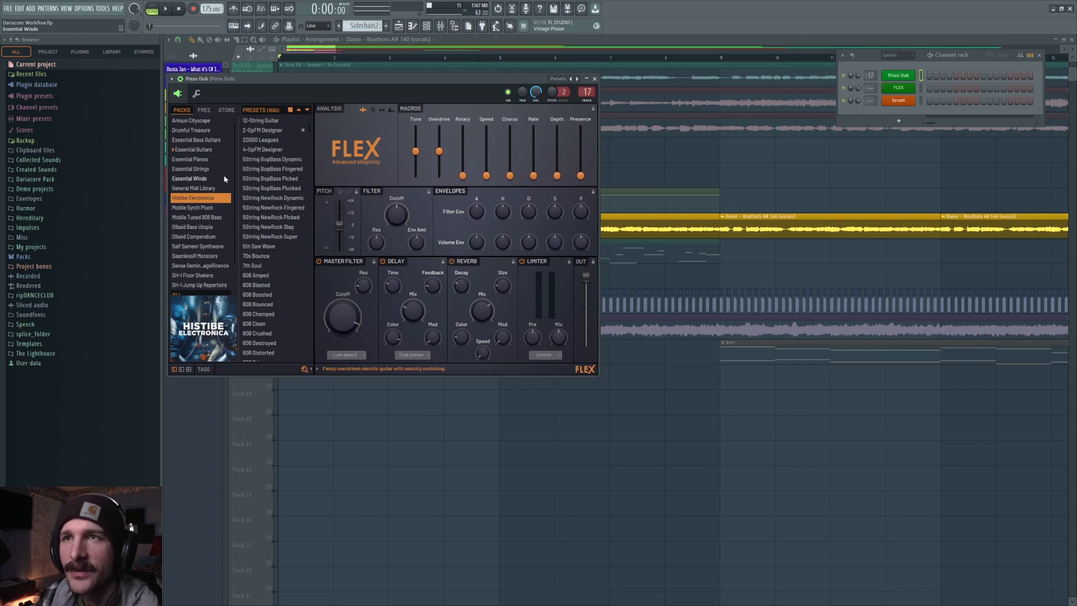
{"action": "left_click", "coordinate": [210, 150]}
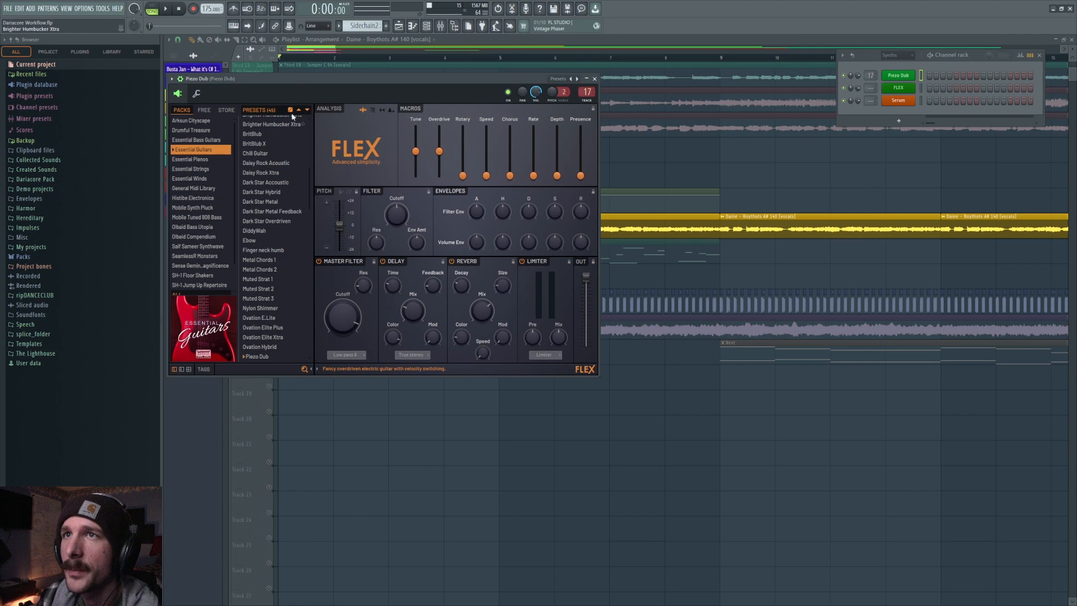
{"action": "left_click", "coordinate": [325, 41]}
Open the Guitar #2 pattern in the piano roll and play it back.
{"action": "double_click", "coordinate": [309, 274]}
{"action": "key", "text": "F5"}
{"action": "left_click", "coordinate": [296, 284]}
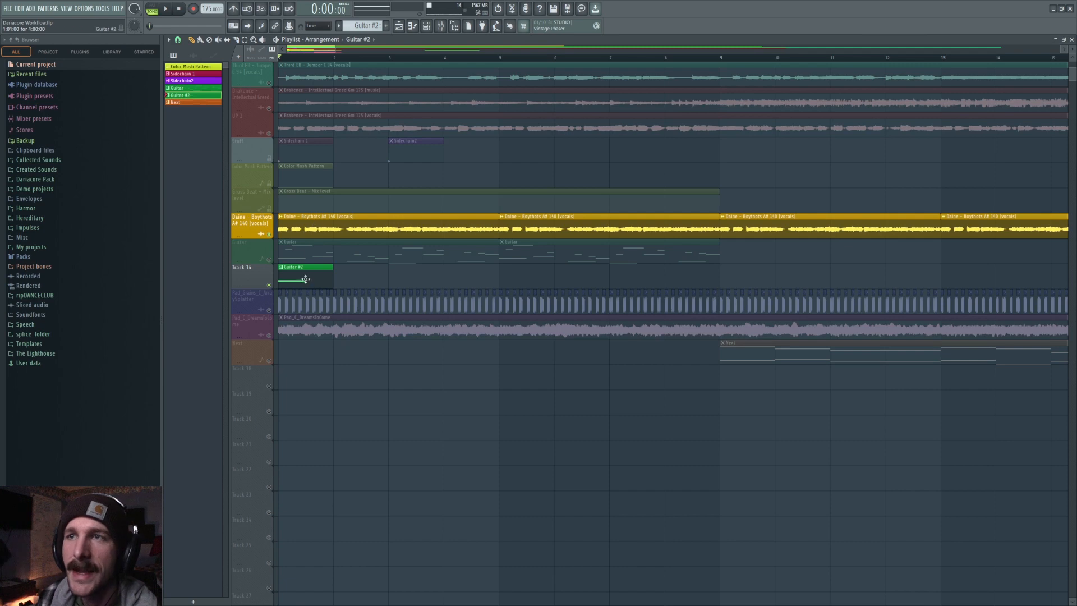
{"action": "double_click", "coordinate": [306, 279]}
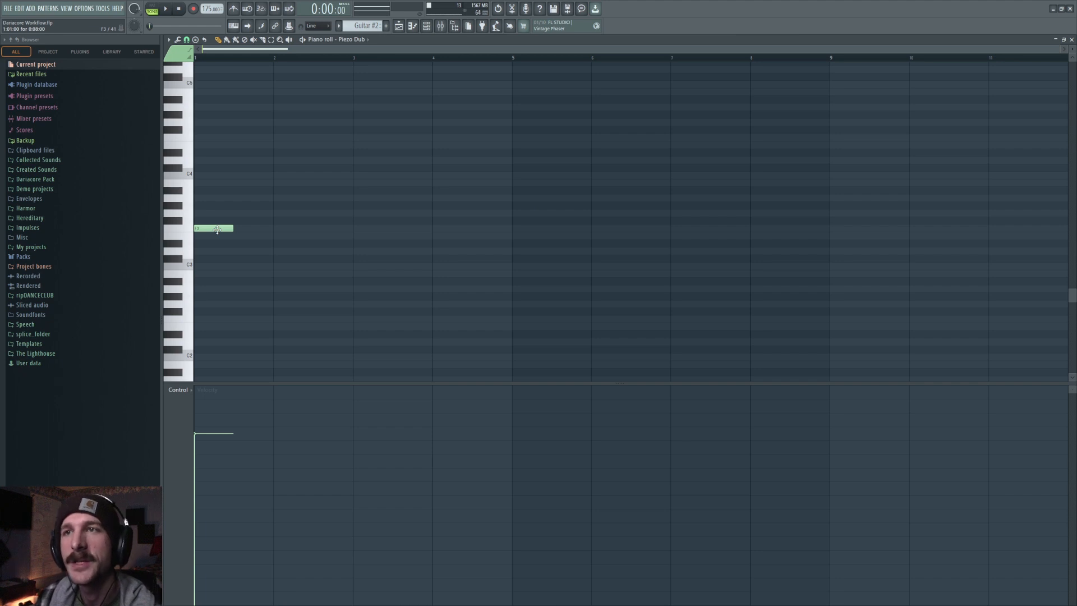
{"action": "scroll", "coordinate": [272, 59], "scroll_direction": "up", "scroll_amount": 5}
{"action": "scroll", "coordinate": [271, 59], "scroll_direction": "down", "scroll_amount": 1}
{"action": "left_click", "coordinate": [398, 27]}
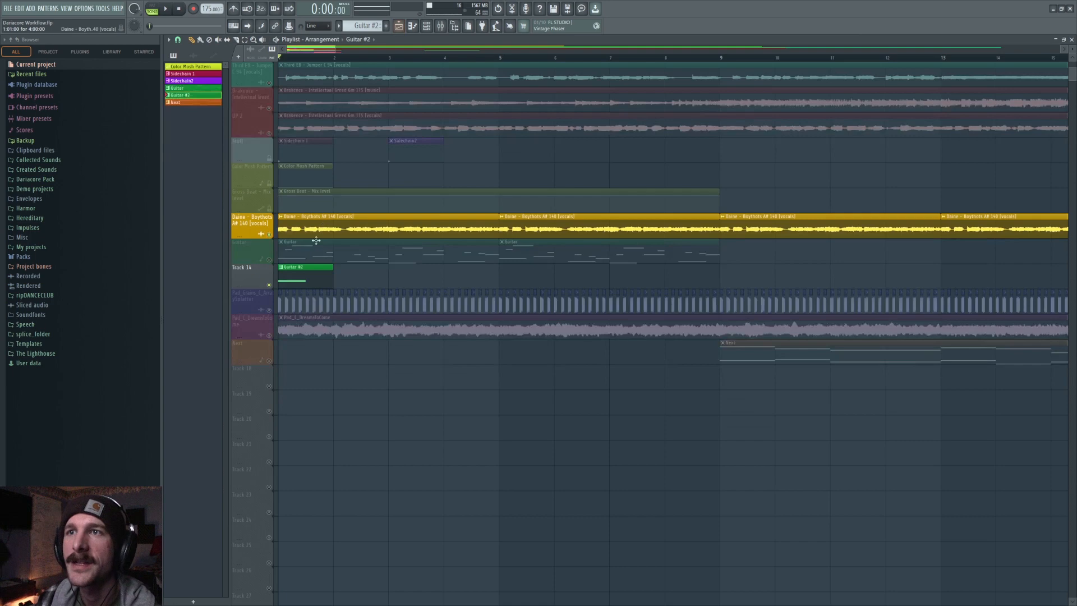
{"action": "double_click", "coordinate": [302, 284]}
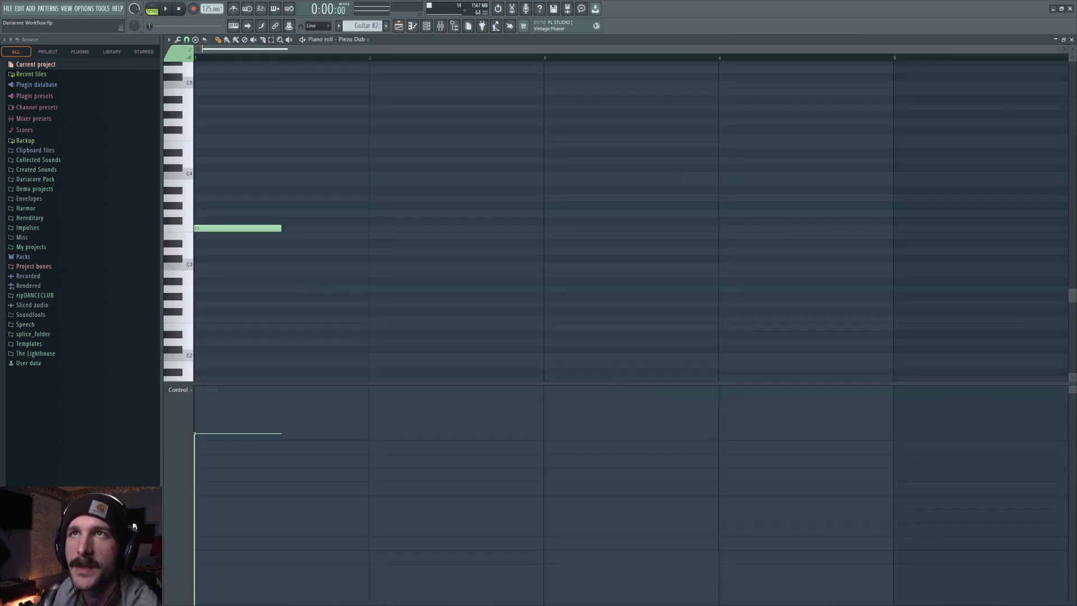
{"action": "left_click", "coordinate": [166, 10]}
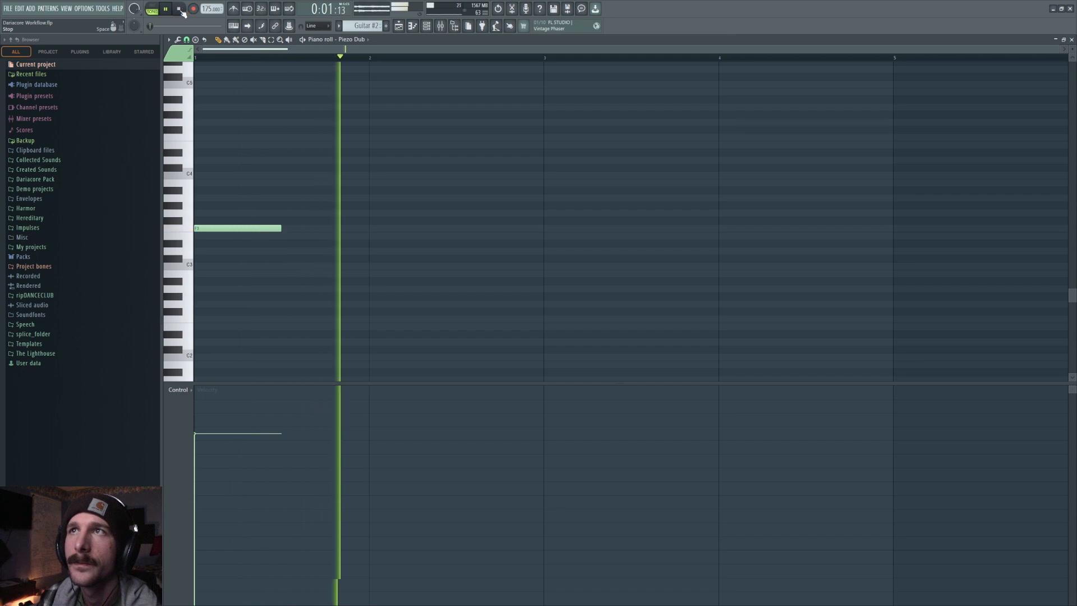
{"action": "left_click", "coordinate": [181, 10]}
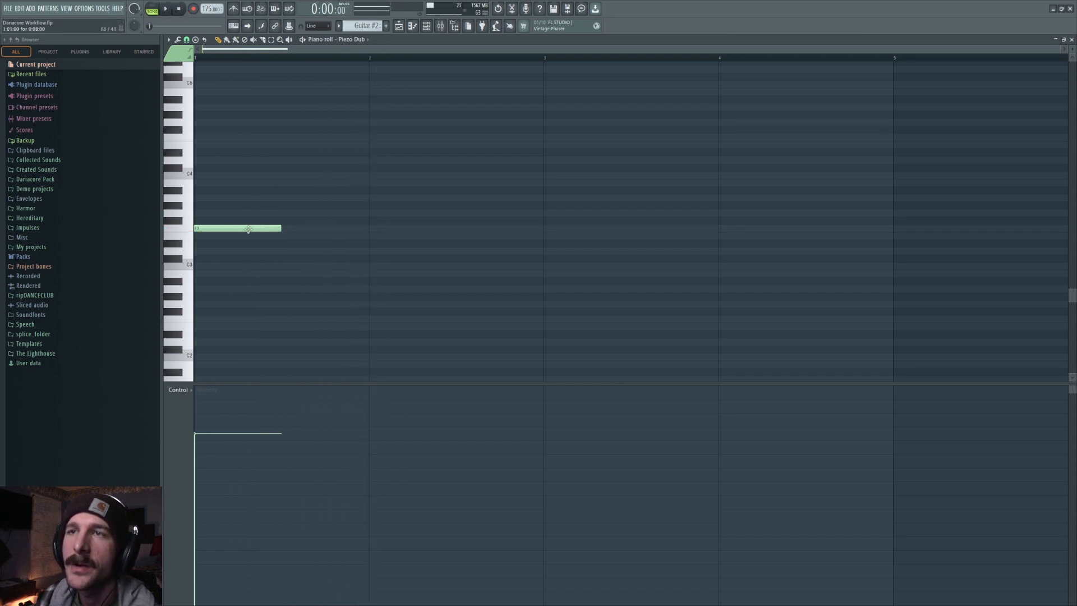
Draw a long second note starting at bar 2, below the existing note, and play the pattern.
{"action": "left_click", "coordinate": [187, 41]}
{"action": "left_click", "coordinate": [201, 135]}
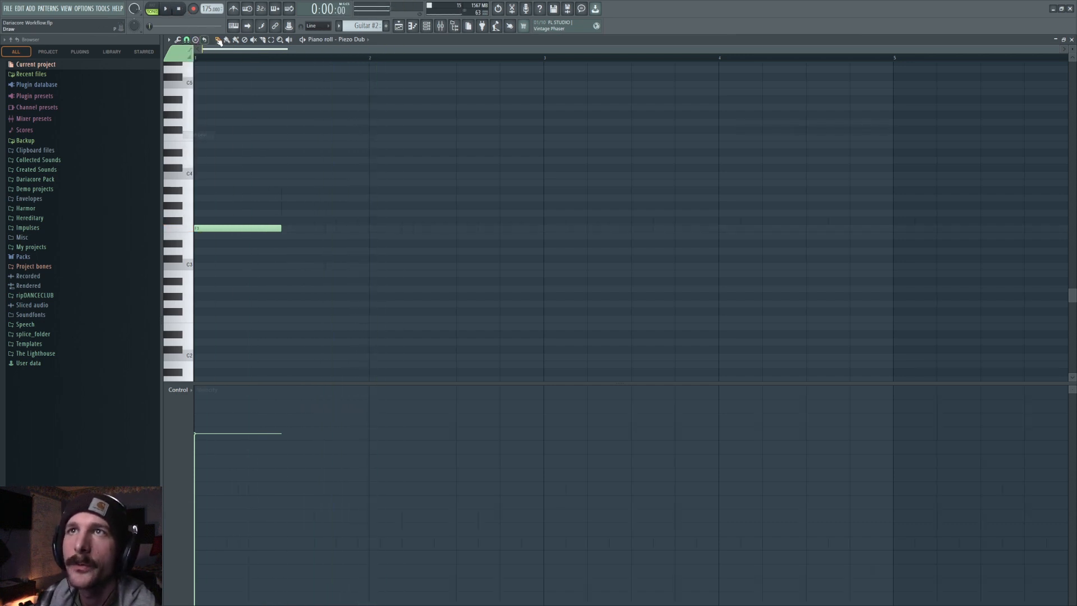
{"action": "mouse_move", "coordinate": [384, 264]}
{"action": "left_mouse_down"}
{"action": "mouse_move", "coordinate": [396, 270]}
{"action": "mouse_move", "coordinate": [392, 291]}
{"action": "left_mouse_up"}
{"action": "key", "text": "space"}
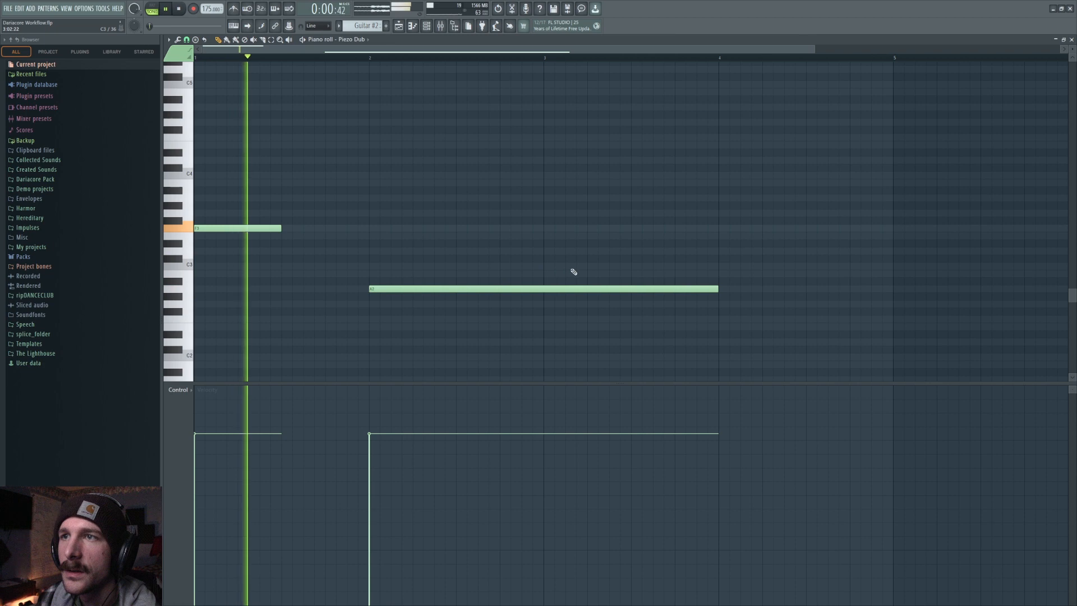
{"action": "key", "text": "space"}
Shorten the second note to about half a bar and transpose both notes down an octave.
{"action": "left_click_drag", "start_coordinate": [720, 289], "coordinate": [452, 303]}
{"action": "key", "text": "ctrl+Down"}
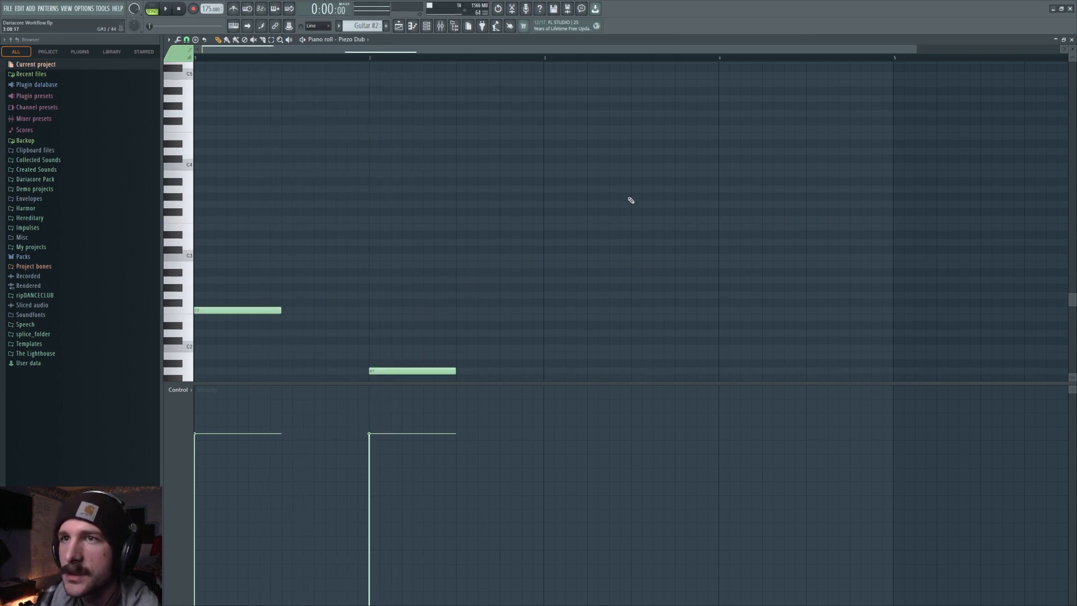
{"action": "key", "text": "space"}
Move the second note slightly earlier and higher, above the first note, and play the pattern.
{"action": "scroll", "coordinate": [573, 216], "scroll_direction": "down", "scroll_amount": 3}
{"action": "key", "text": "space"}
{"action": "left_click_drag", "start_coordinate": [389, 301], "coordinate": [344, 210]}
{"action": "right_click", "coordinate": [346, 303]}
{"action": "key", "text": "space"}
{"action": "scroll", "coordinate": [387, 220], "scroll_direction": "down", "scroll_amount": 2}
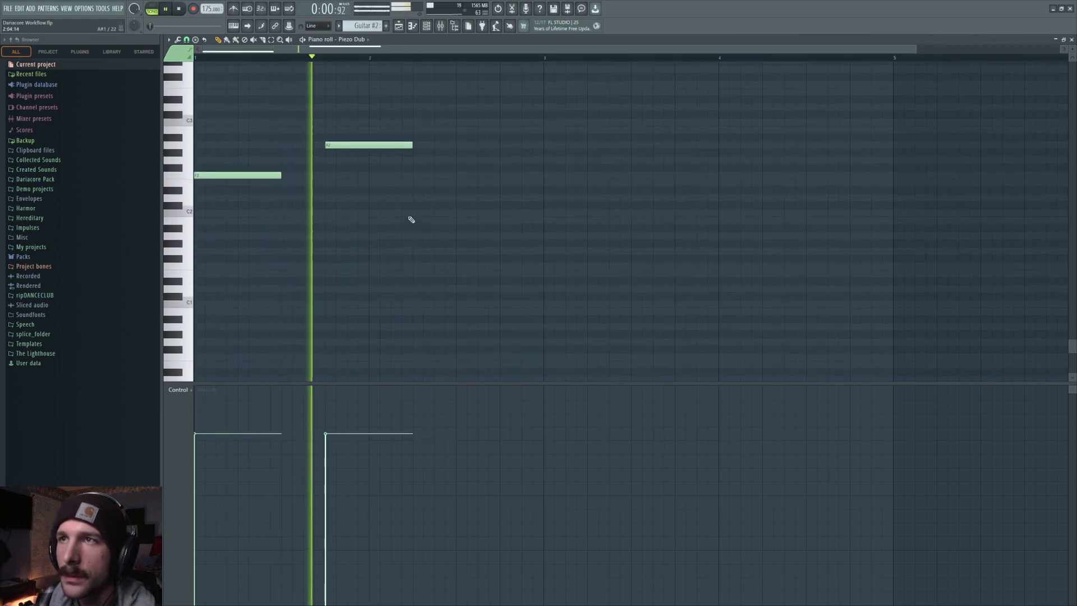
{"action": "scroll", "coordinate": [411, 219], "scroll_direction": "up", "scroll_amount": 3}
{"action": "key", "text": "space"}
Draw a third half-bar note at the start of bar 3, raise it a semitone and play the pattern.
{"action": "left_click", "coordinate": [544, 302]}
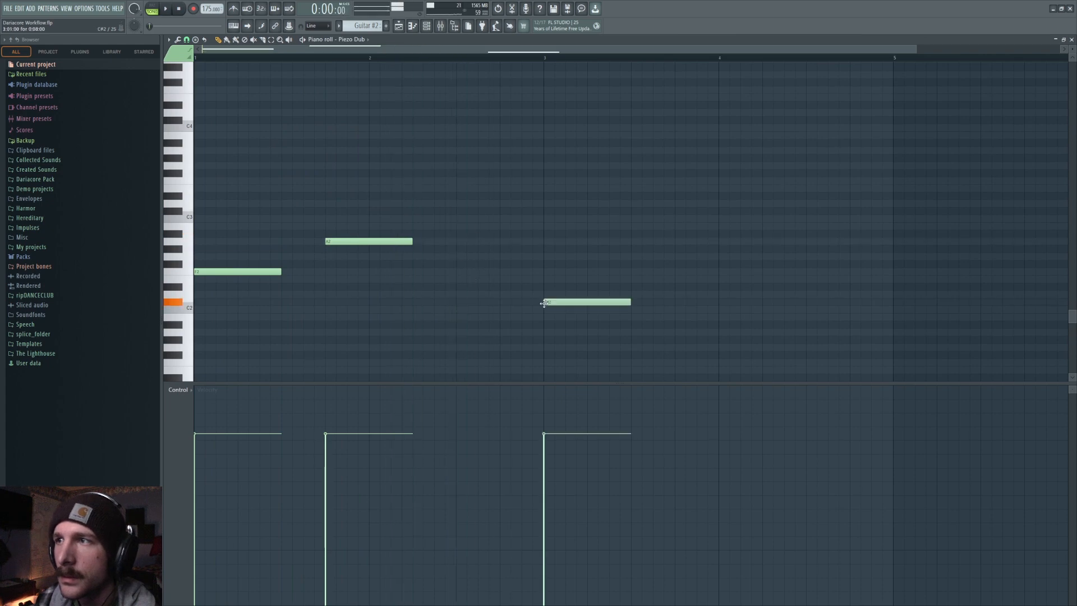
{"action": "left_click_drag", "start_coordinate": [544, 304], "coordinate": [544, 295]}
{"action": "key", "text": "space"}
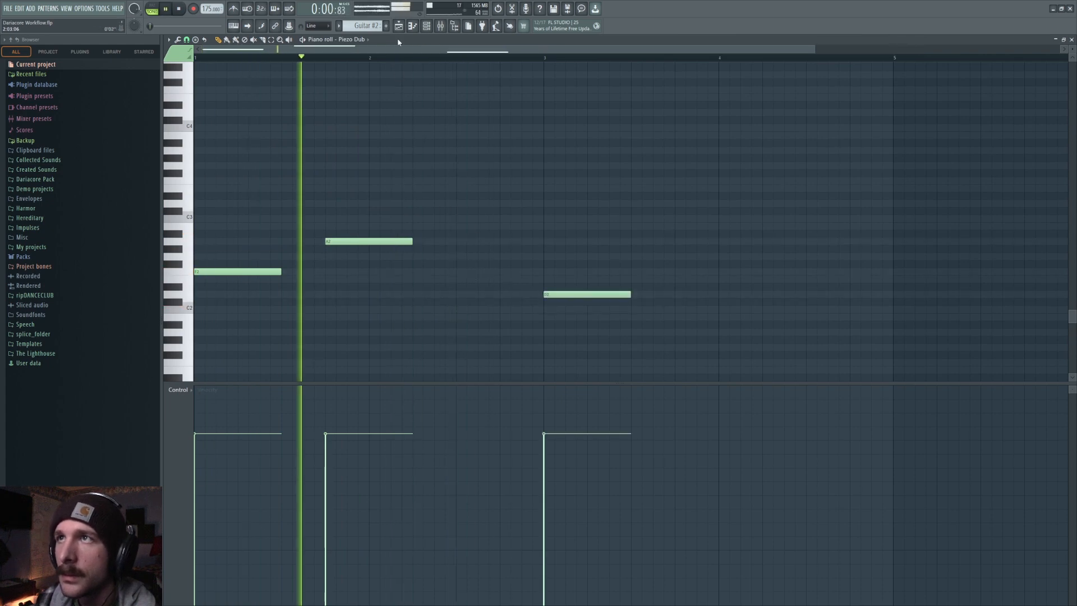
{"action": "key", "text": "space"}
Open the mixer and reset the Piezo Dub insert's volume fader.
{"action": "left_click", "coordinate": [440, 30]}
{"action": "left_click", "coordinate": [897, 335]}
{"action": "left_click", "coordinate": [629, 363]}
{"action": "right_click", "coordinate": [624, 468]}
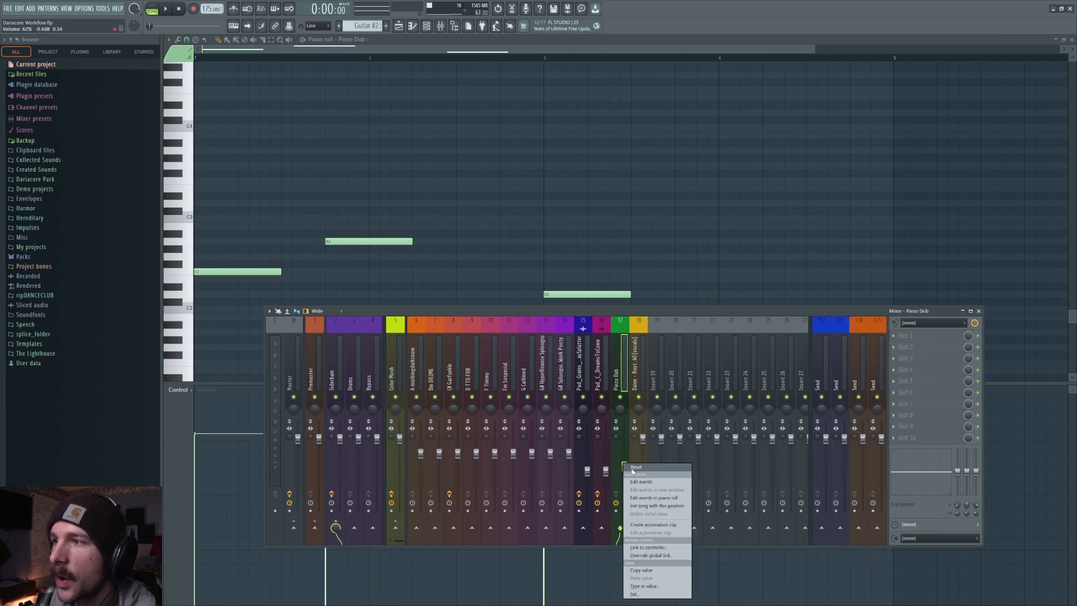
{"action": "left_click", "coordinate": [630, 467]}
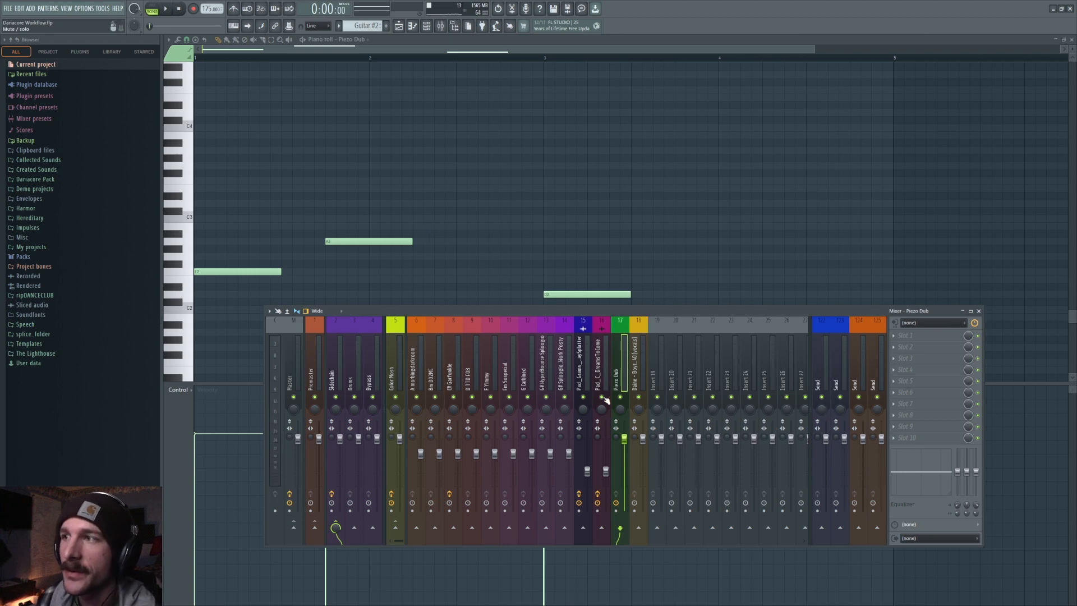
Play the pattern, close the mixer and listen to the three-note phrase again.
{"action": "key", "text": "space"}
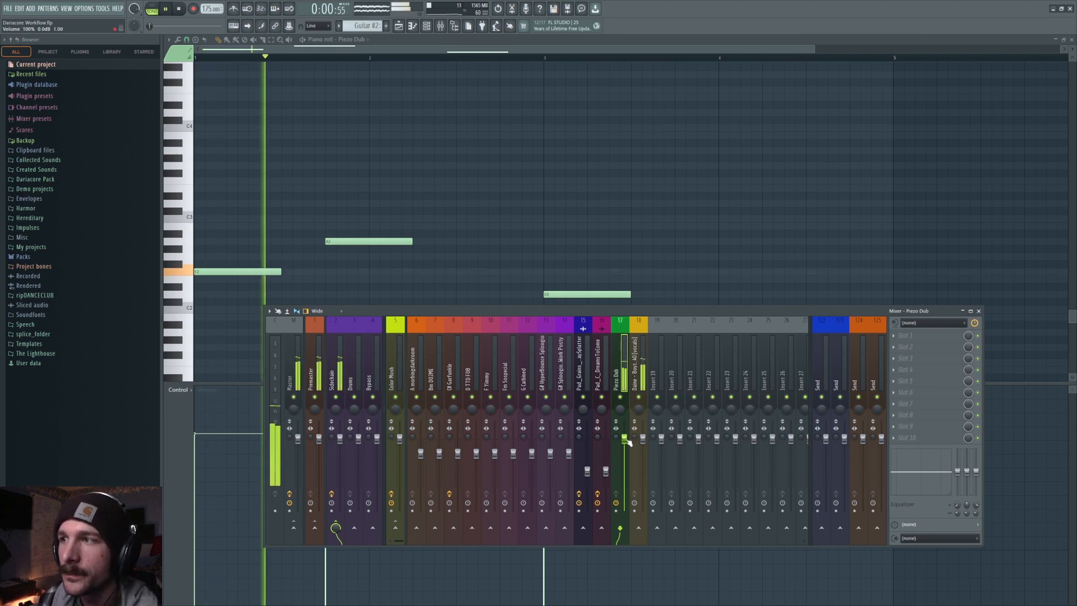
{"action": "key", "text": "space"}
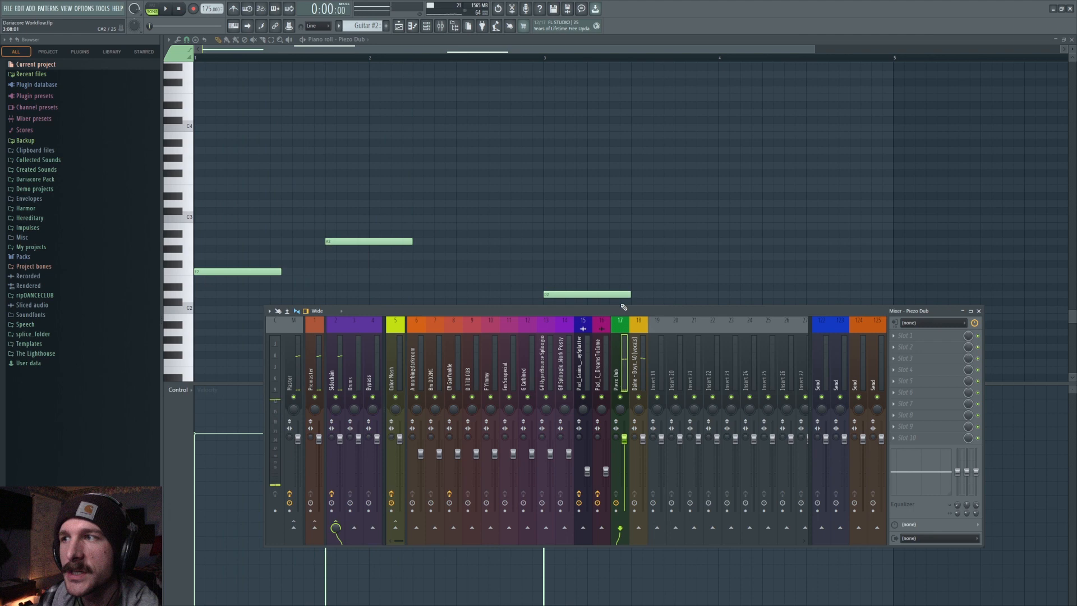
{"action": "key", "text": "F9"}
{"action": "scroll", "coordinate": [312, 61], "scroll_direction": "up", "scroll_amount": 3}
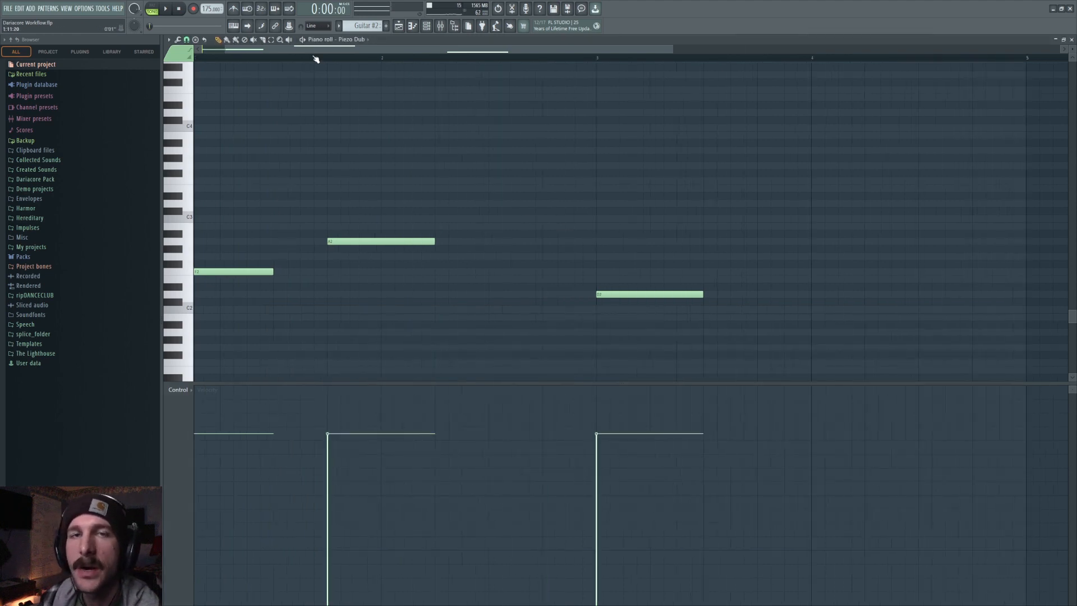
{"action": "scroll", "coordinate": [275, 134], "scroll_direction": "up", "scroll_amount": 3}
{"action": "scroll", "coordinate": [280, 156], "scroll_direction": "down", "scroll_amount": 3}
{"action": "scroll", "coordinate": [329, 62], "scroll_direction": "down", "scroll_amount": 4}
{"action": "scroll", "coordinate": [328, 59], "scroll_direction": "down", "scroll_amount": 2}
{"action": "scroll", "coordinate": [285, 168], "scroll_direction": "up", "scroll_amount": 3}
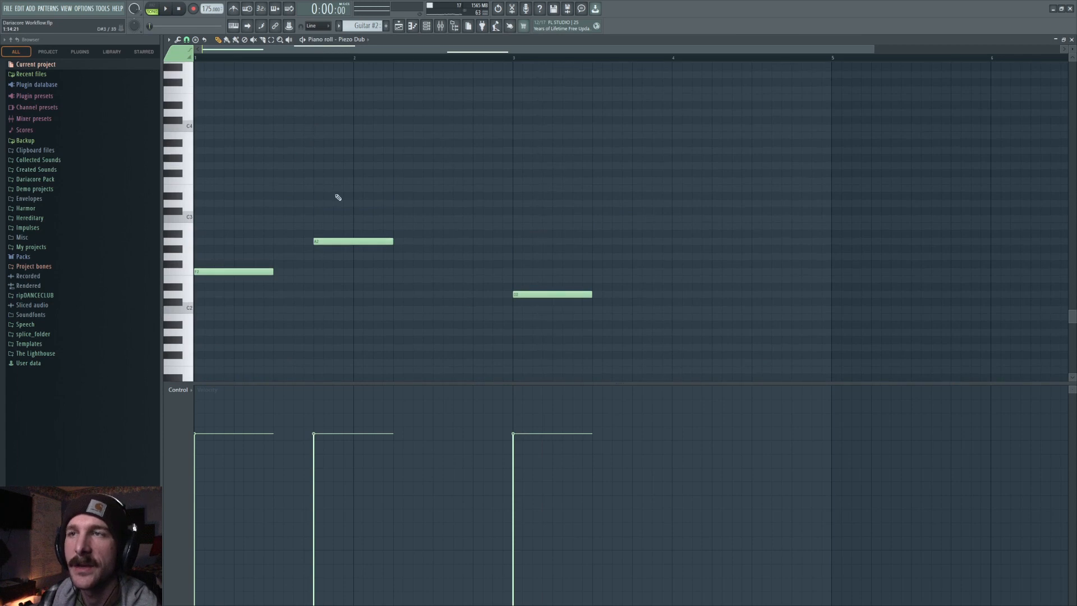
{"action": "key", "text": "space"}
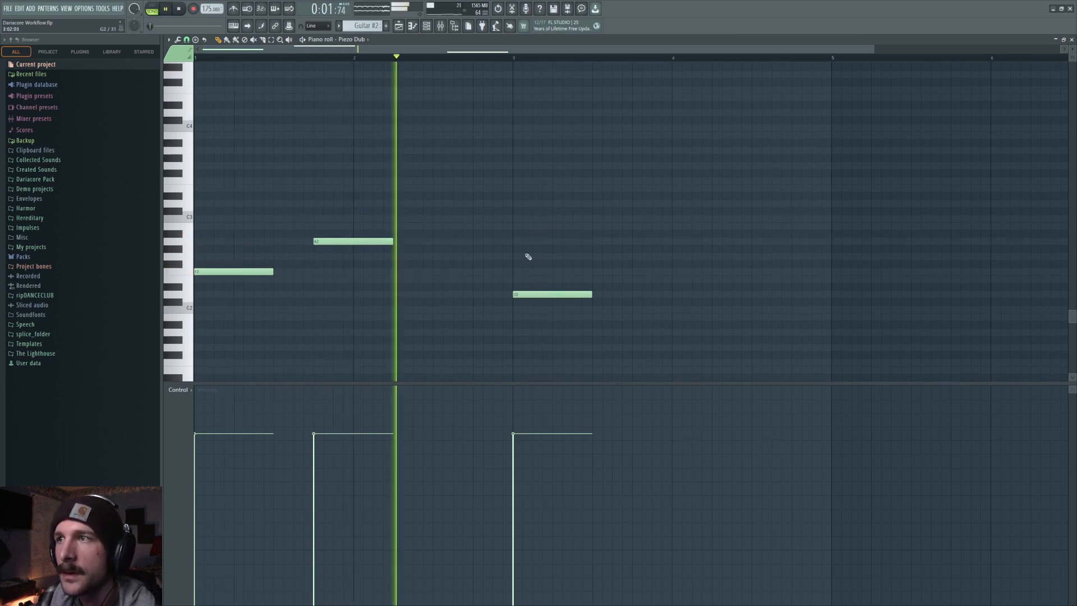
{"action": "key", "text": "space"}
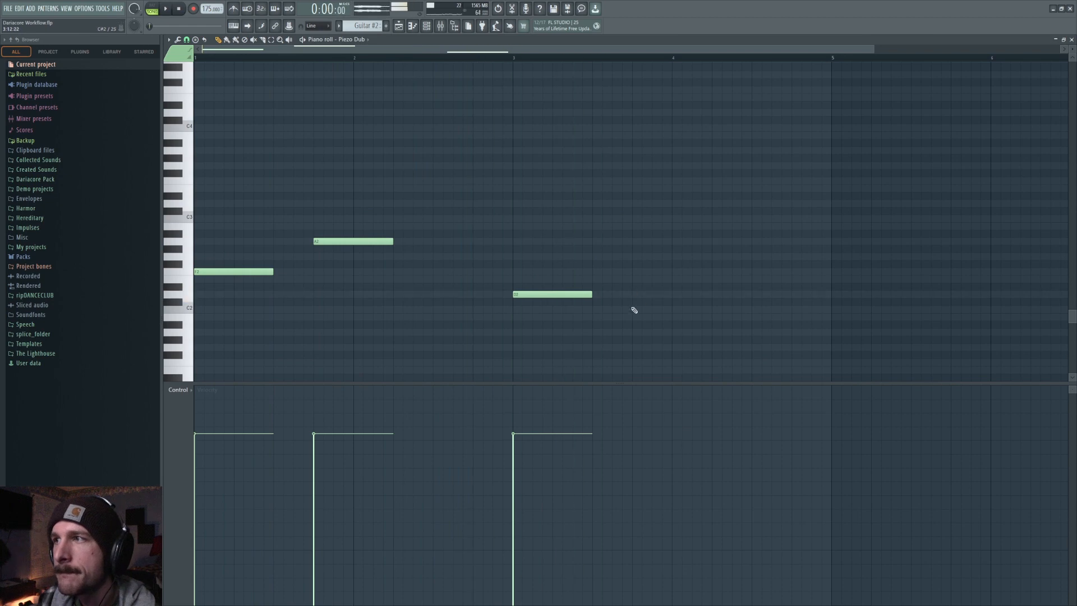
Draw a fourth half-bar note after the third one, slightly lower, and play the pattern.
{"action": "left_click", "coordinate": [634, 309]}
{"action": "key", "text": "space"}
{"action": "key", "text": "space"}
Add a half-bar note at C4 starting a quarter bar into bar 1 and play the pattern.
{"action": "scroll", "coordinate": [332, 231], "scroll_direction": "up", "scroll_amount": 1}
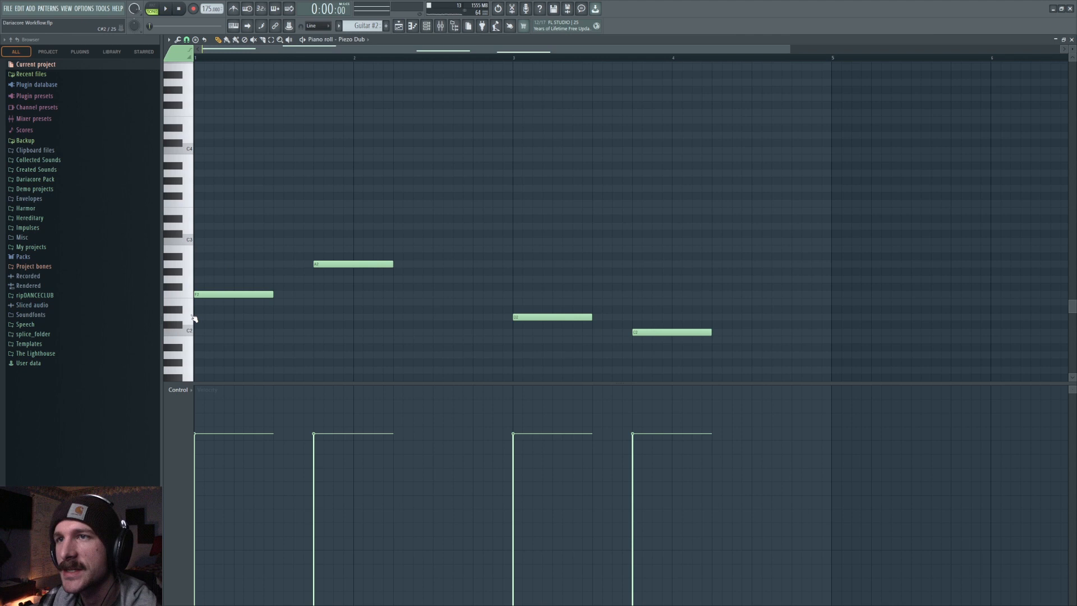
{"action": "scroll", "coordinate": [239, 198], "scroll_direction": "up", "scroll_amount": 2}
{"action": "left_click", "coordinate": [243, 203]}
{"action": "right_click", "coordinate": [279, 205]}
{"action": "key", "text": "space"}
{"action": "key", "text": "space"}
{"action": "left_click_drag", "start_coordinate": [233, 221], "coordinate": [234, 195]}
{"action": "key", "text": "space"}
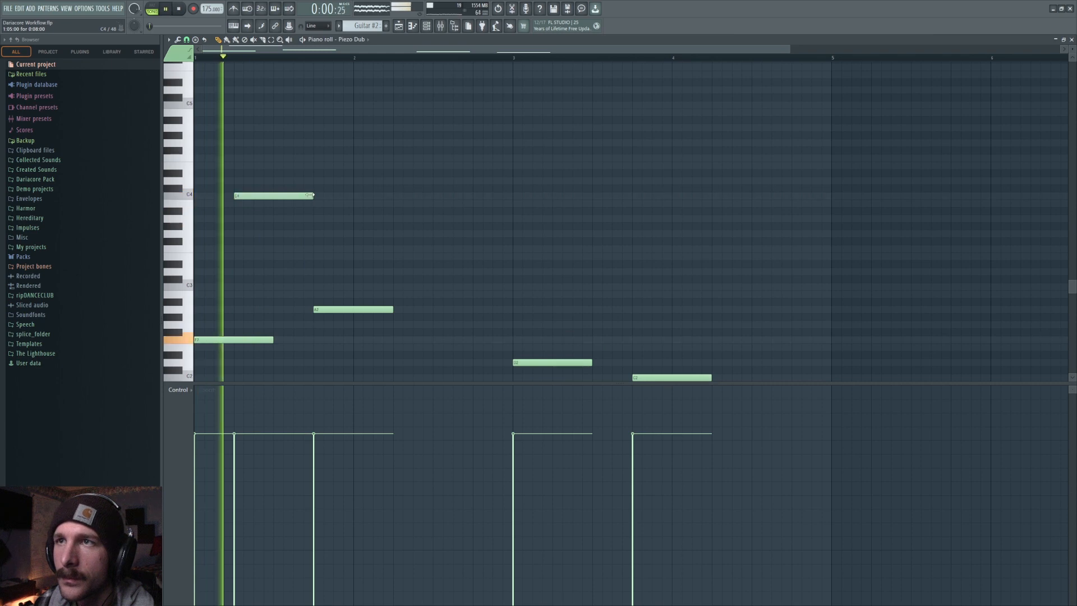
Draw an eighth-bar note just before bar 2, between the low and C4 notes, and play the pattern.
{"action": "key", "text": "space"}
{"action": "left_click", "coordinate": [334, 211]}
{"action": "left_click_drag", "start_coordinate": [333, 215], "coordinate": [334, 292]}
{"action": "left_click_drag", "start_coordinate": [412, 288], "coordinate": [354, 287]}
{"action": "key", "text": "space"}
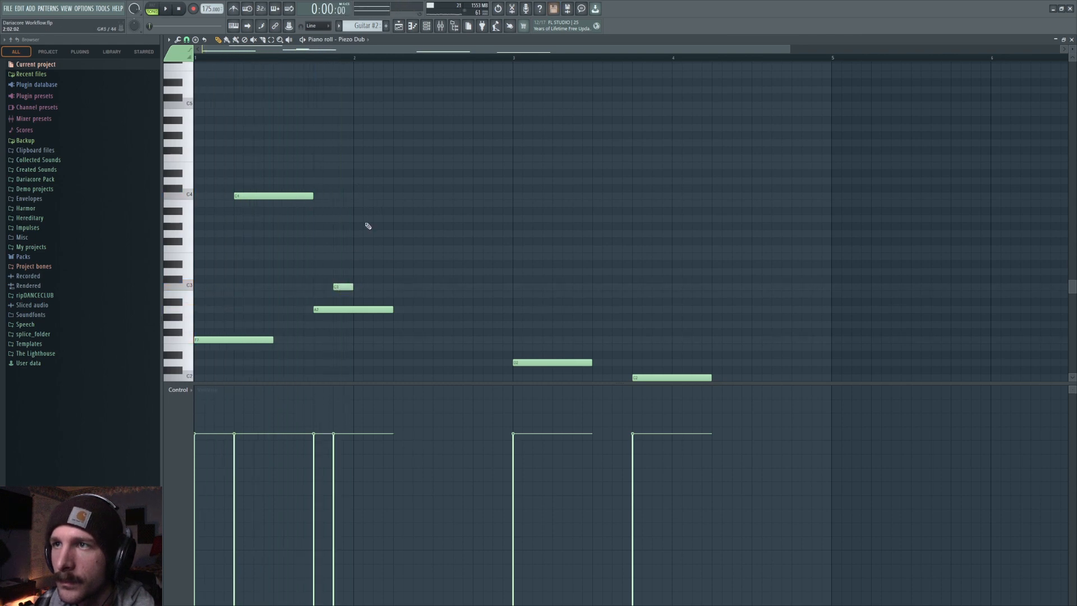
Draw a half-bar note above C4 at the start of bar 2, raise the short note, and play.
{"action": "left_click", "coordinate": [357, 165]}
{"action": "left_click_drag", "start_coordinate": [342, 288], "coordinate": [342, 257]}
{"action": "key", "text": "space"}
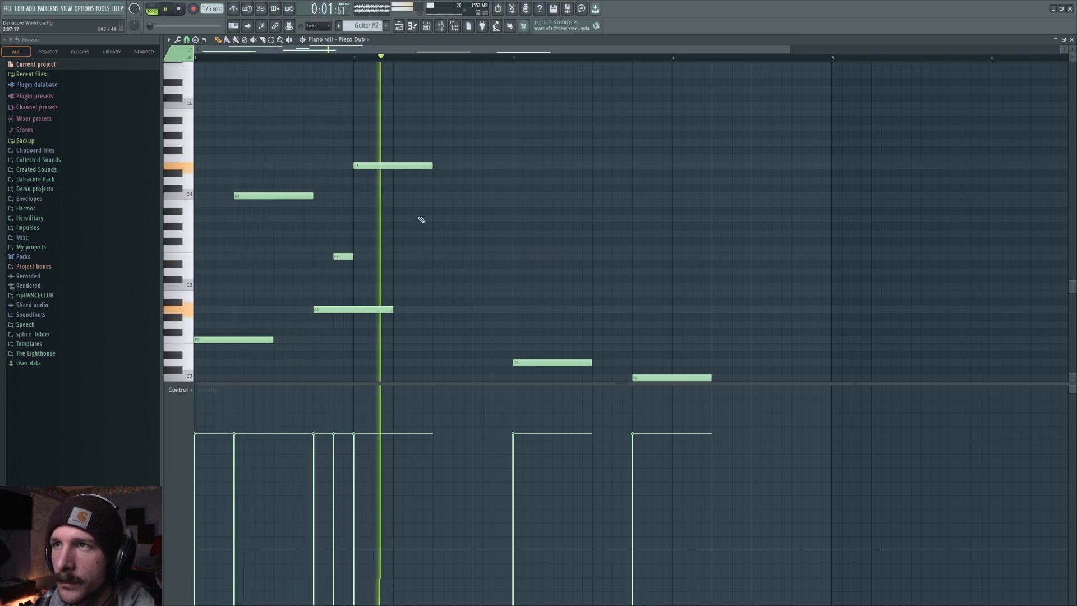
{"action": "key", "text": "space"}
{"action": "scroll", "coordinate": [491, 300], "scroll_direction": "down", "scroll_amount": 3}
{"action": "left_click", "coordinate": [534, 264]}
{"action": "right_click", "coordinate": [533, 264]}
{"action": "scroll", "coordinate": [277, 207], "scroll_direction": "up", "scroll_amount": 4}
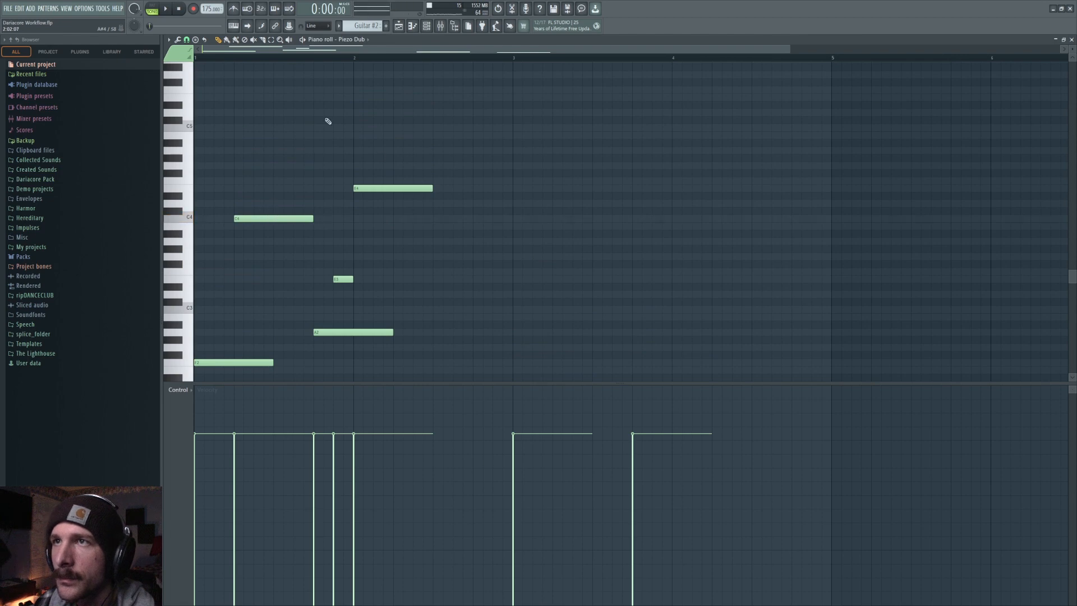
Select the three added notes and duplicate them two bars later into bars 3–4.
{"action": "left_click", "coordinate": [271, 40]}
{"action": "left_click_drag", "start_coordinate": [247, 164], "coordinate": [420, 298]}
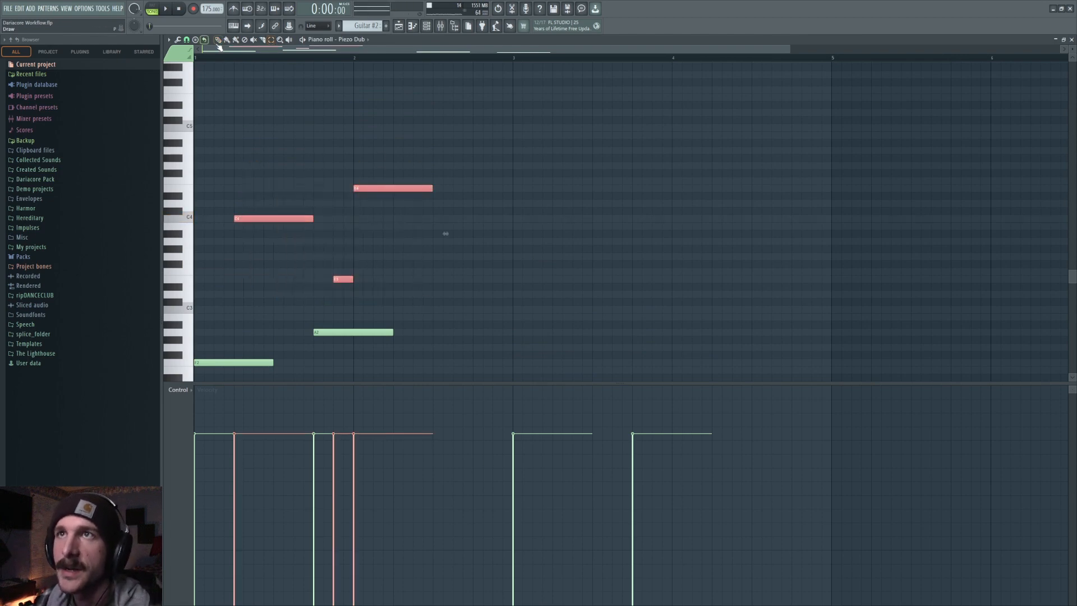
{"action": "left_click_drag", "start_coordinate": [258, 52], "coordinate": [326, 53]}
{"action": "key", "text": "ctrl+b"}
{"action": "right_click", "coordinate": [467, 122]}
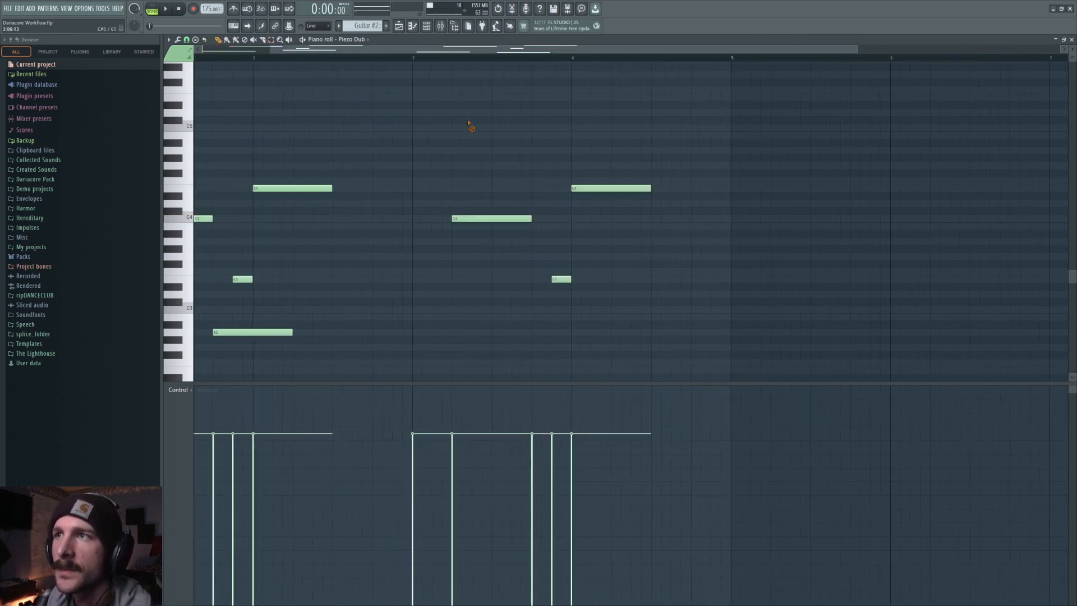
Lower the first duplicated note a few semitones and play from bar 3.
{"action": "scroll", "coordinate": [417, 66], "scroll_direction": "down", "scroll_amount": 4}
{"action": "left_click", "coordinate": [412, 58]}
{"action": "key", "text": "space"}
{"action": "key", "text": "space"}
{"action": "key", "text": "space"}
{"action": "key", "text": "space"}
{"action": "left_click_drag", "start_coordinate": [486, 127], "coordinate": [489, 150]}
{"action": "key", "text": "space"}
Raise the duplicated short note to C4 and play the pattern.
{"action": "key", "text": "space"}
{"action": "left_click", "coordinate": [563, 189]}
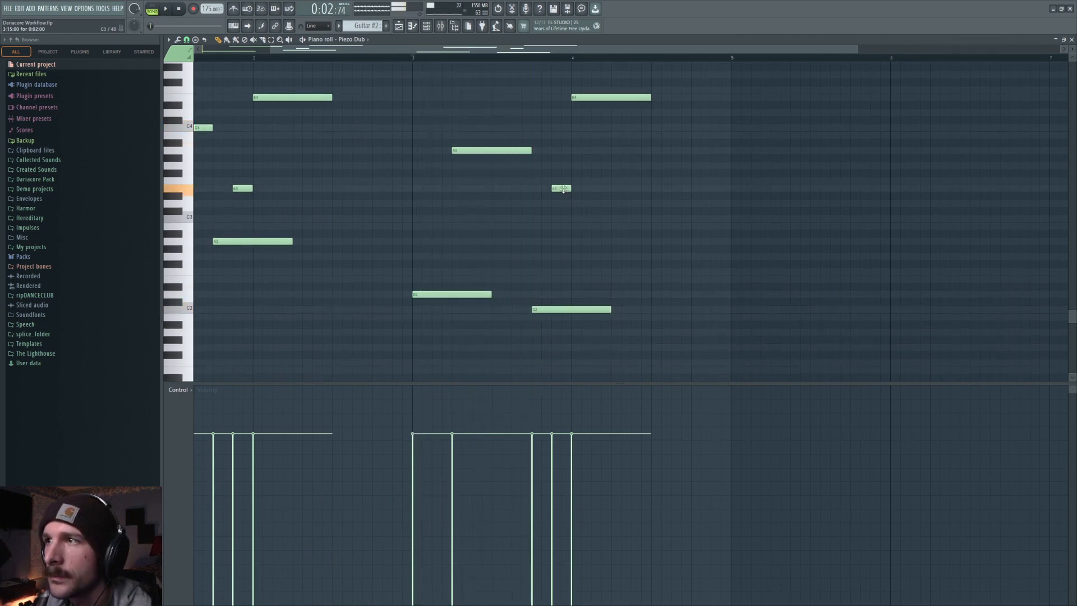
{"action": "left_click_drag", "start_coordinate": [564, 196], "coordinate": [565, 136]}
{"action": "key", "text": "space"}
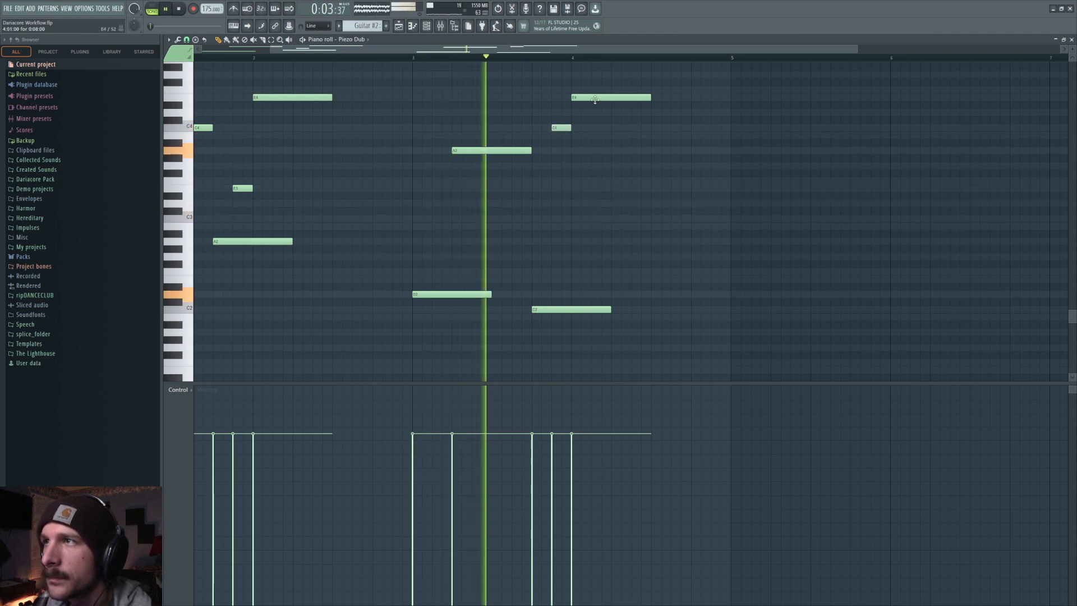
Lower the last duplicated note to the short note's former pitch and play.
{"action": "key", "text": "space"}
{"action": "left_click_drag", "start_coordinate": [595, 100], "coordinate": [599, 195]}
{"action": "key", "text": "space"}
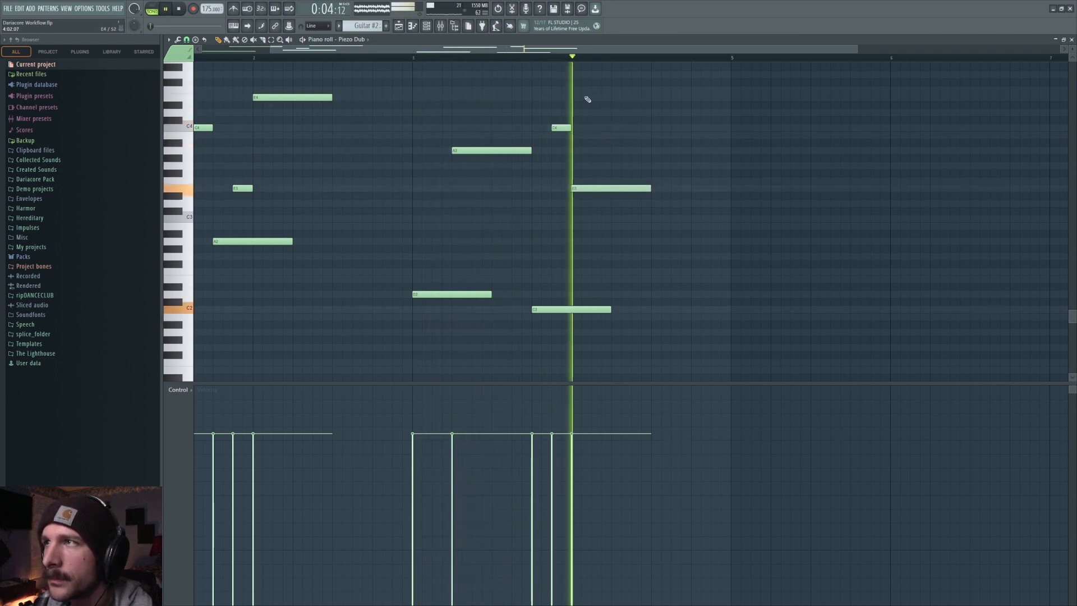
{"action": "key", "text": "space"}
Move the last duplicated note back up to its previous pitch and play from the start.
{"action": "scroll", "coordinate": [601, 58], "scroll_direction": "down", "scroll_amount": 1}
{"action": "scroll", "coordinate": [537, 275], "scroll_direction": "up", "scroll_amount": 3}
{"action": "left_click_drag", "start_coordinate": [535, 280], "coordinate": [536, 188]}
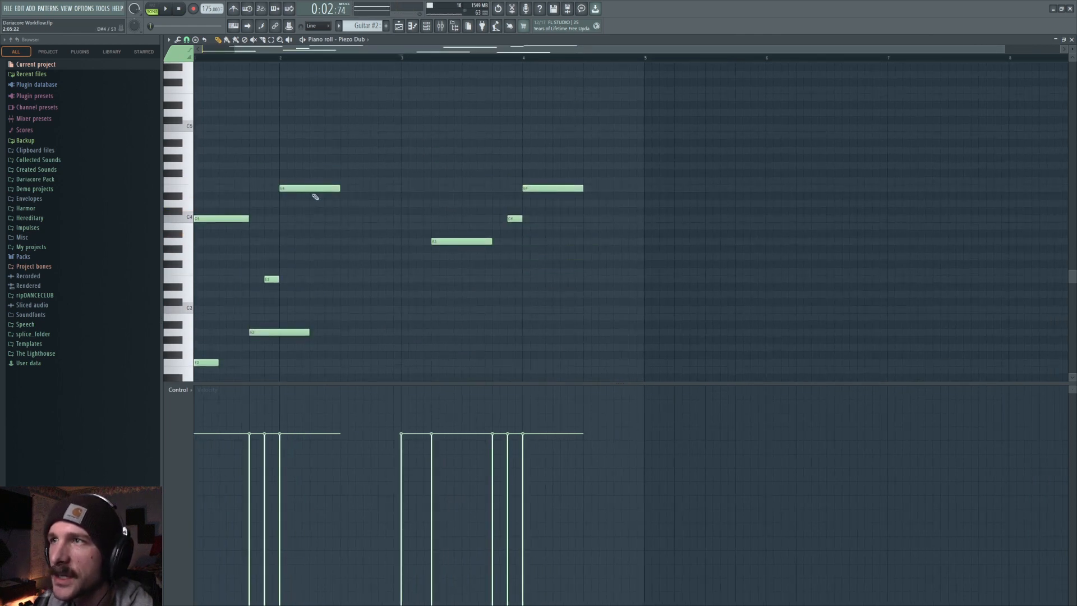
{"action": "left_click_drag", "start_coordinate": [264, 50], "coordinate": [218, 55]}
{"action": "key", "text": "space"}
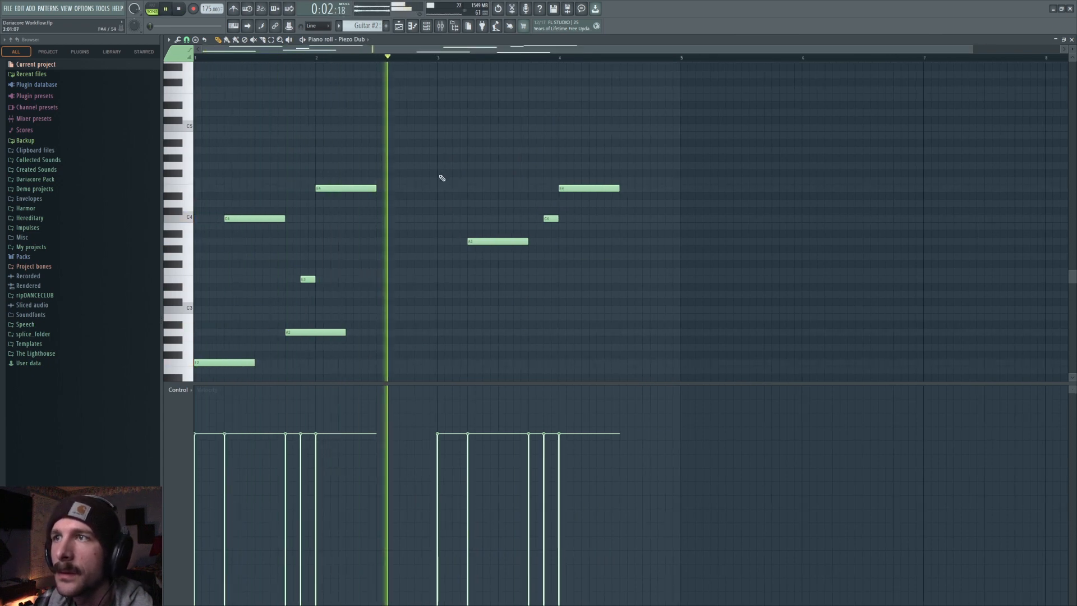
Select the whole four-bar riff and duplicate it after itself.
{"action": "scroll", "coordinate": [441, 178], "scroll_direction": "down", "scroll_amount": 3}
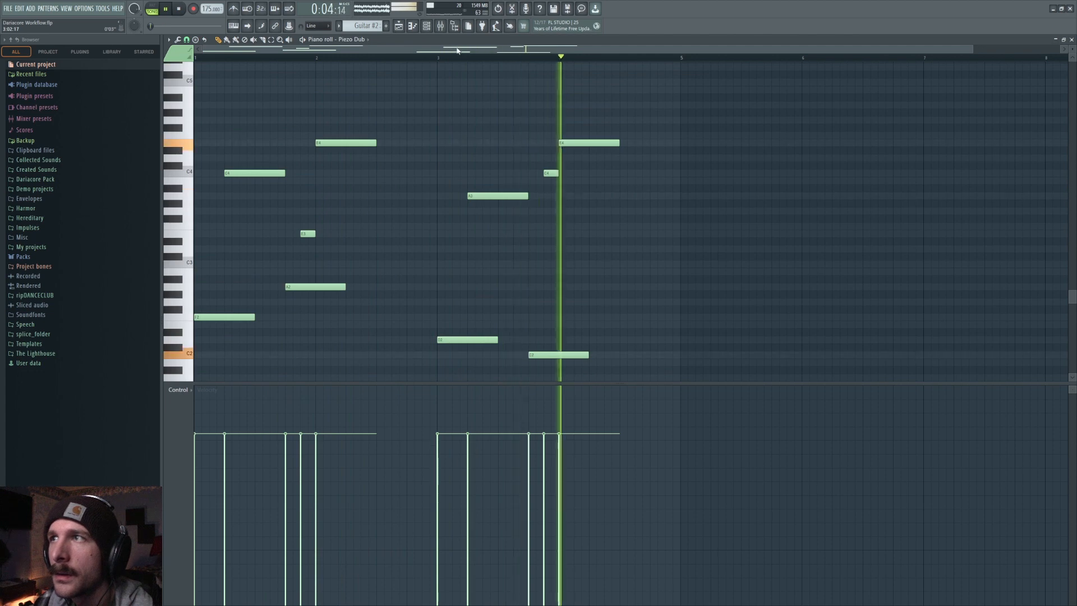
{"action": "left_click_drag", "start_coordinate": [473, 50], "coordinate": [571, 52]}
{"action": "key", "text": "space"}
{"action": "left_click", "coordinate": [273, 43]}
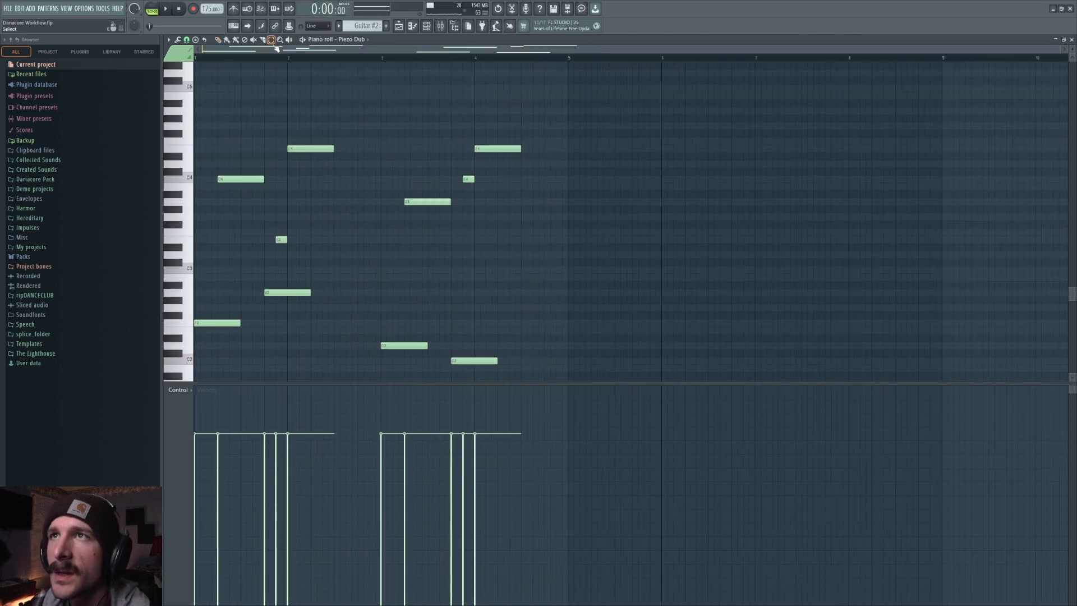
{"action": "left_click_drag", "start_coordinate": [549, 122], "coordinate": [203, 380]}
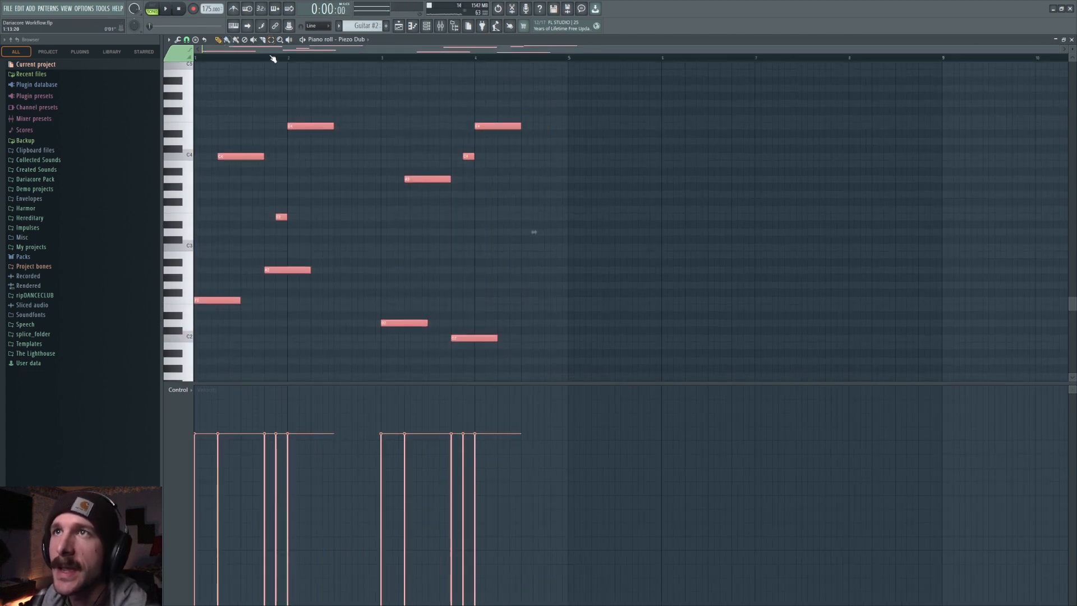
{"action": "key", "text": "ctrl+b"}
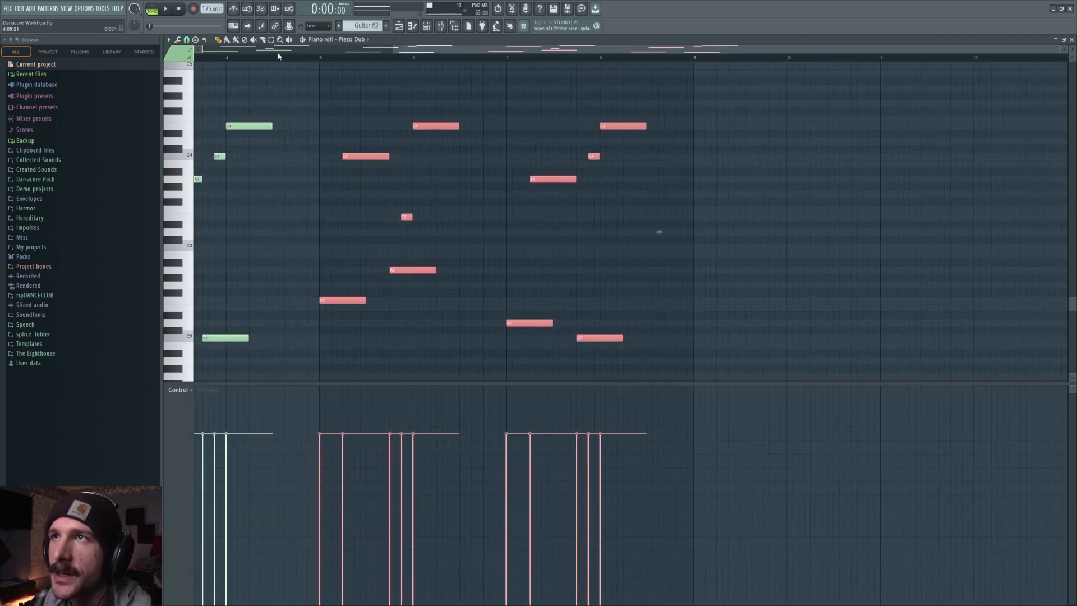
Play the duplicated riff from bar 5 and deselect the notes.
{"action": "left_click", "coordinate": [321, 57]}
{"action": "key", "text": "space"}
{"action": "key", "text": "ctrl+d"}
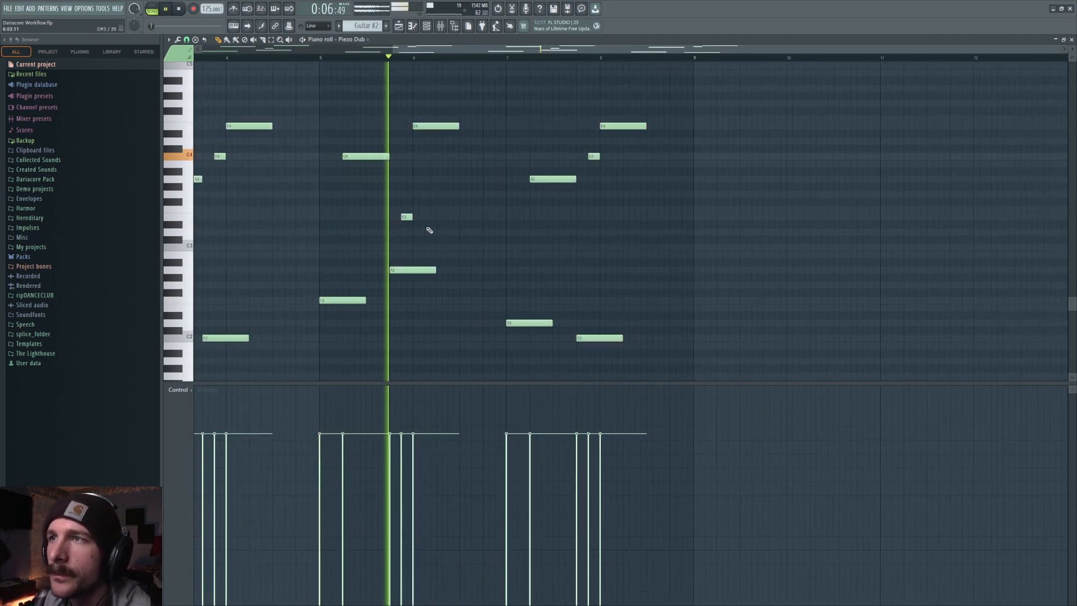
{"action": "key", "text": "space"}
Try adding a short grace note just before bar 5 at different pitches while playing.
{"action": "mouse_move", "coordinate": [462, 163]}
{"action": "left_mouse_down"}
{"action": "mouse_move", "coordinate": [460, 188]}
{"action": "mouse_move", "coordinate": [327, 187]}
{"action": "mouse_move", "coordinate": [357, 204]}
{"action": "mouse_move", "coordinate": [356, 225]}
{"action": "left_mouse_up"}
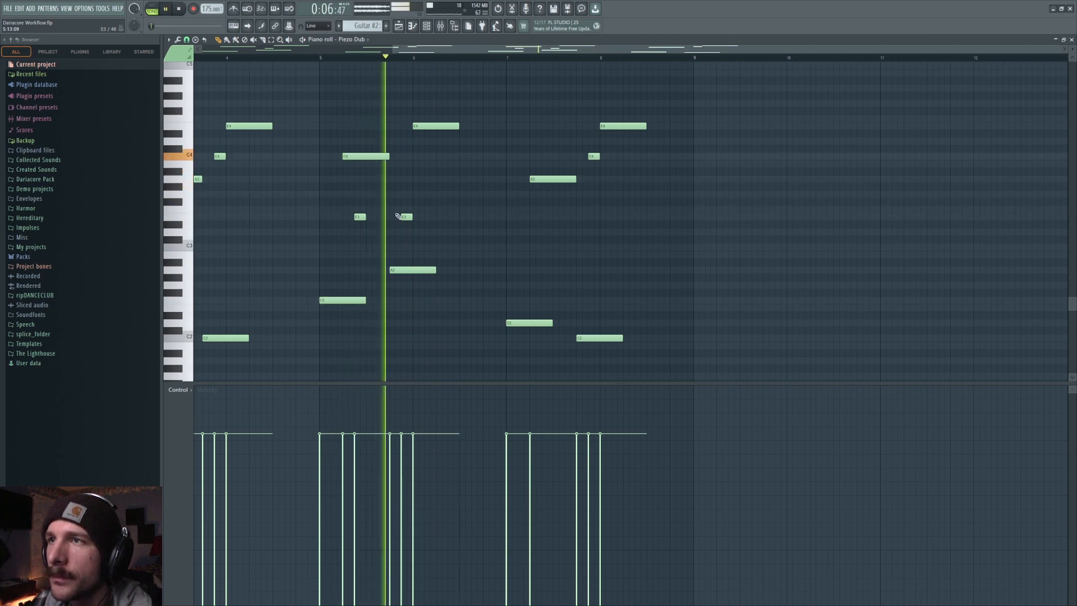
{"action": "left_click_drag", "start_coordinate": [360, 221], "coordinate": [384, 198]}
{"action": "key", "text": "space"}
{"action": "key", "text": "space"}
{"action": "left_click_drag", "start_coordinate": [384, 193], "coordinate": [378, 285]}
{"action": "left_click_drag", "start_coordinate": [379, 235], "coordinate": [340, 184]}
{"action": "key", "text": "space"}
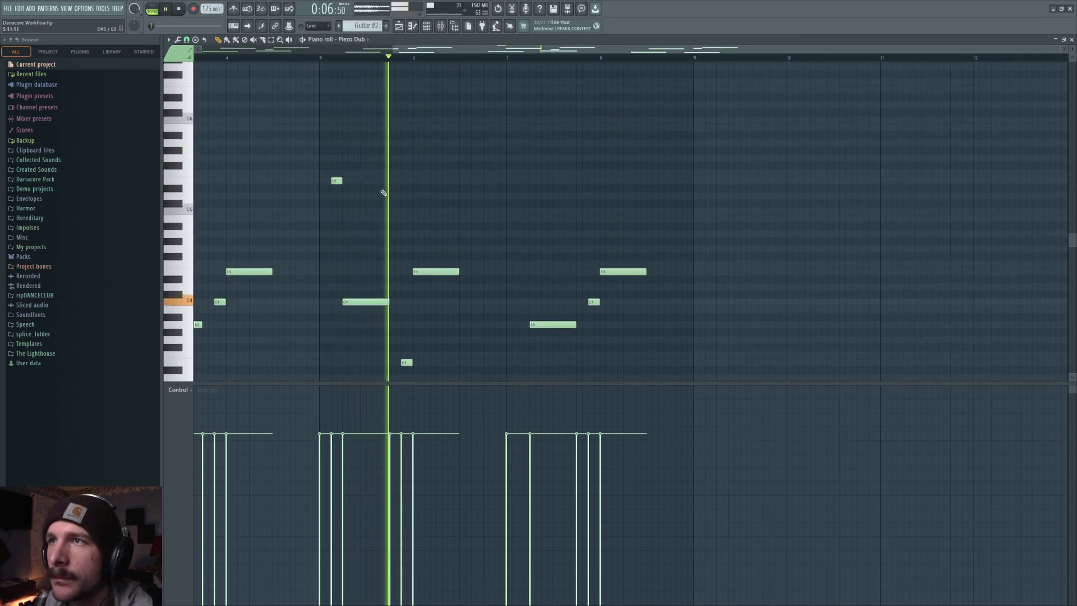
Try another short note at the start of bar 6, then delete both added short notes.
{"action": "key", "text": "space"}
{"action": "left_click_drag", "start_coordinate": [458, 184], "coordinate": [460, 217]}
{"action": "key", "text": "space"}
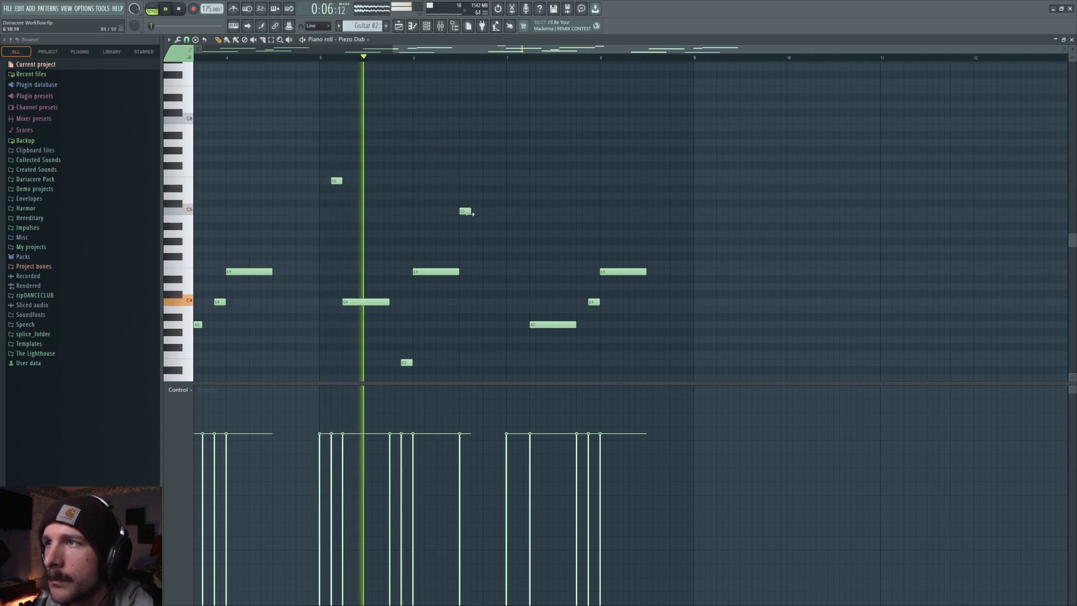
{"action": "key", "text": "space"}
{"action": "right_click", "coordinate": [466, 212]}
{"action": "right_click", "coordinate": [336, 181]}
Delete all duplicated notes from bar 5 onward.
{"action": "scroll", "coordinate": [414, 206], "scroll_direction": "down", "scroll_amount": 3}
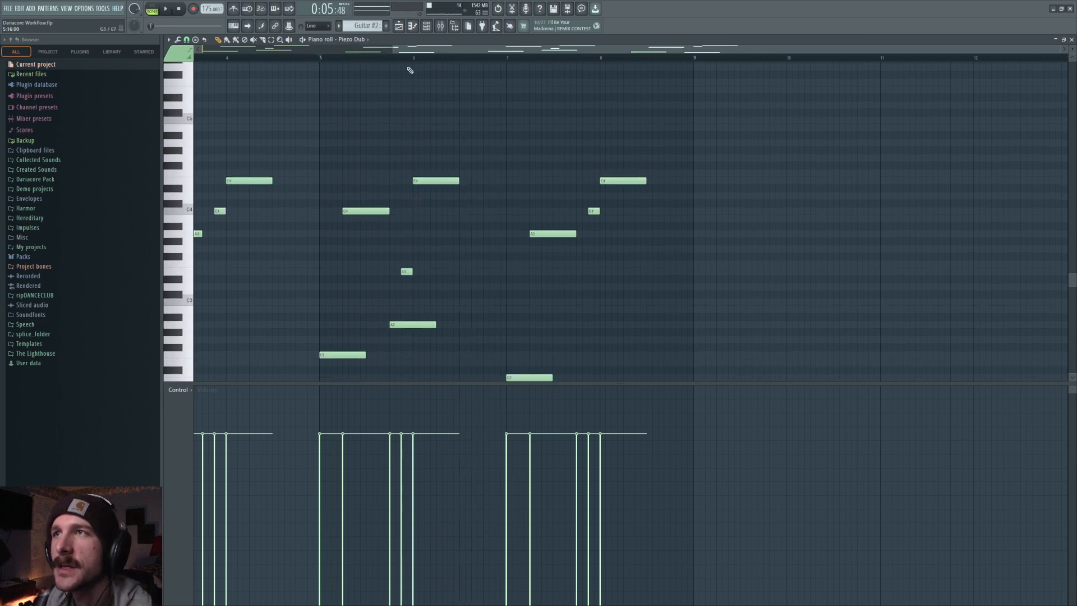
{"action": "scroll", "coordinate": [416, 59], "scroll_direction": "down", "scroll_amount": 2}
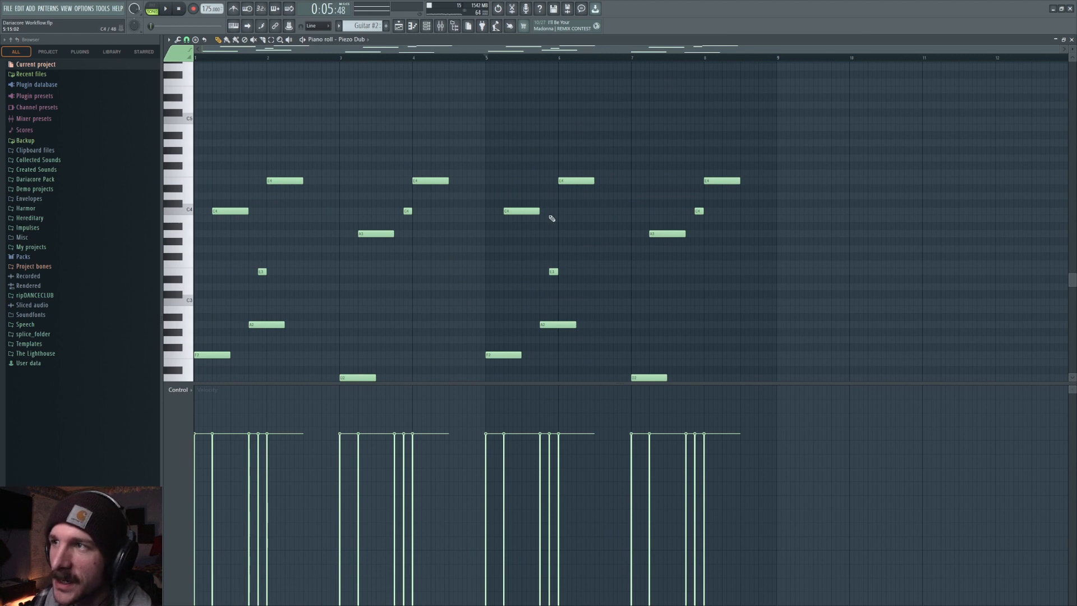
{"action": "left_click_drag", "start_coordinate": [476, 112], "coordinate": [934, 510]}
{"action": "key", "text": "Delete"}
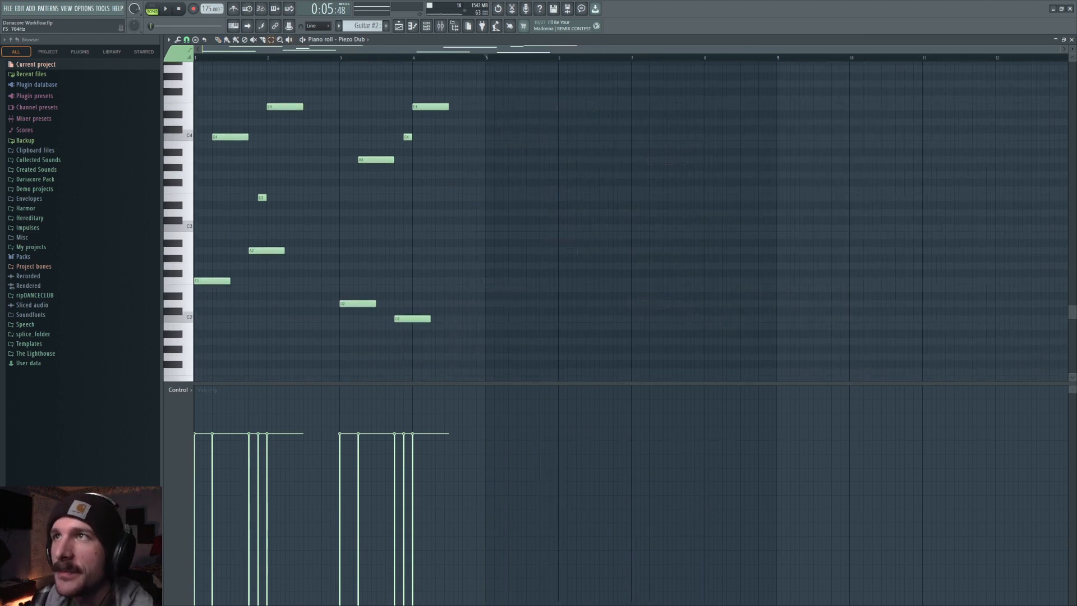
Open the playlist, unmute the original Guitar track and mute the Guitar #2 clip.
{"action": "key", "text": "F5"}
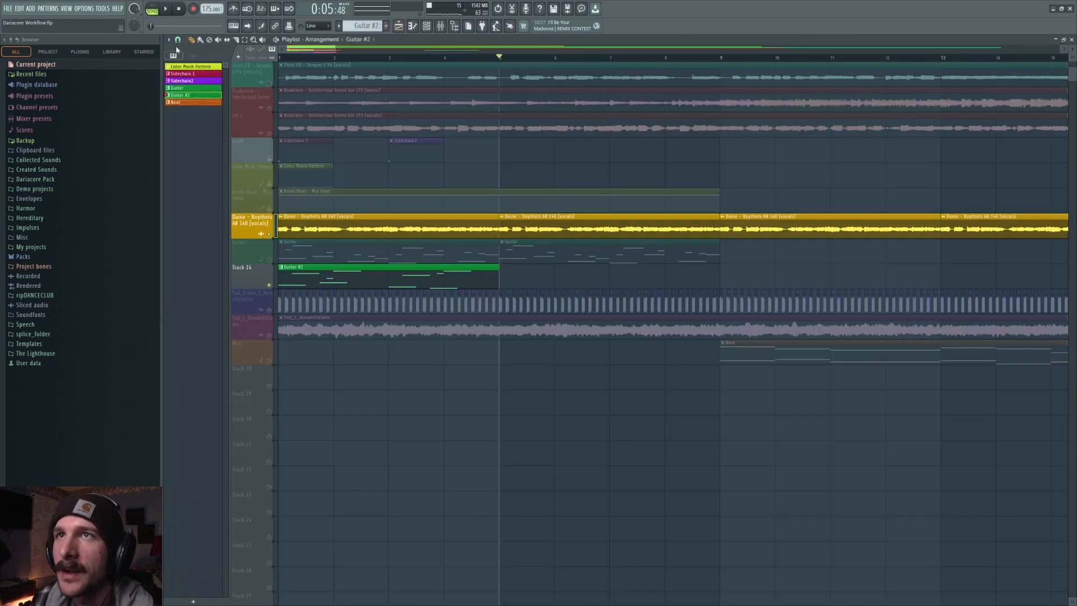
{"action": "left_click", "coordinate": [178, 41]}
{"action": "left_click", "coordinate": [184, 160]}
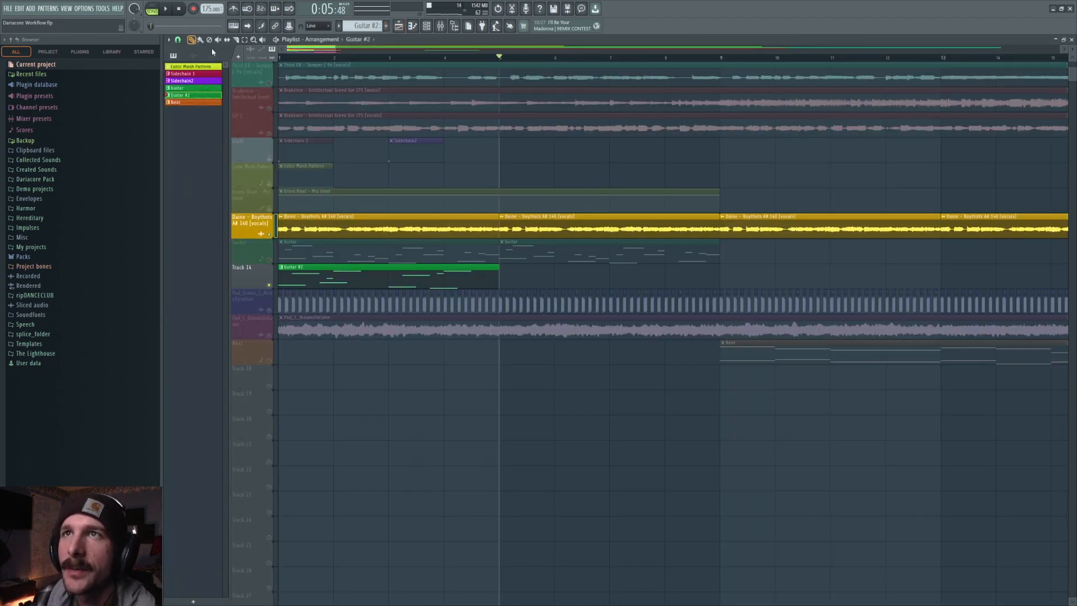
{"action": "scroll", "coordinate": [318, 67], "scroll_direction": "down", "scroll_amount": 3}
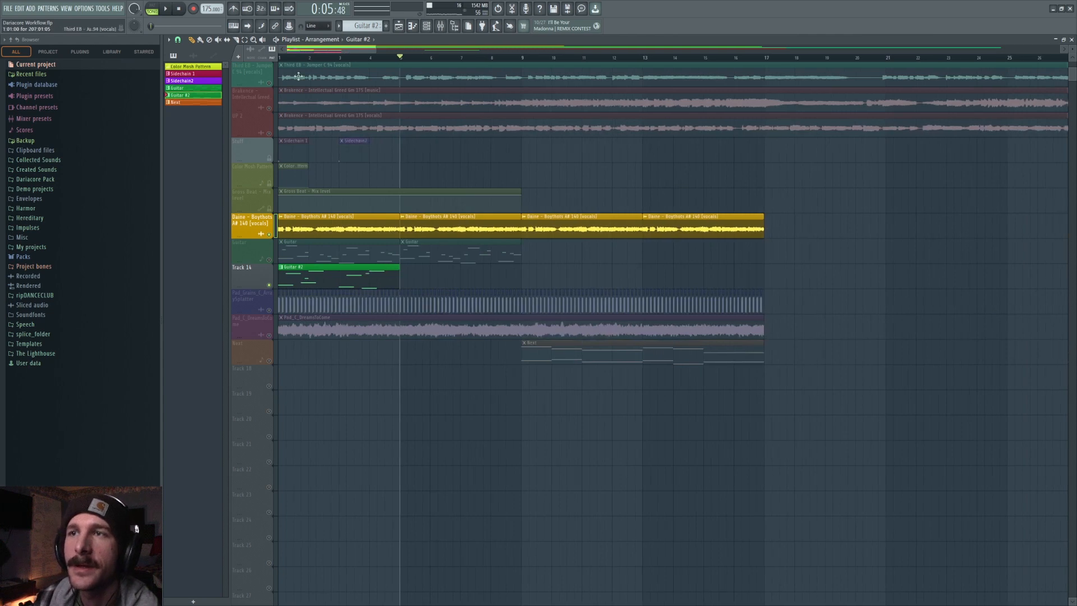
{"action": "left_click", "coordinate": [281, 58]}
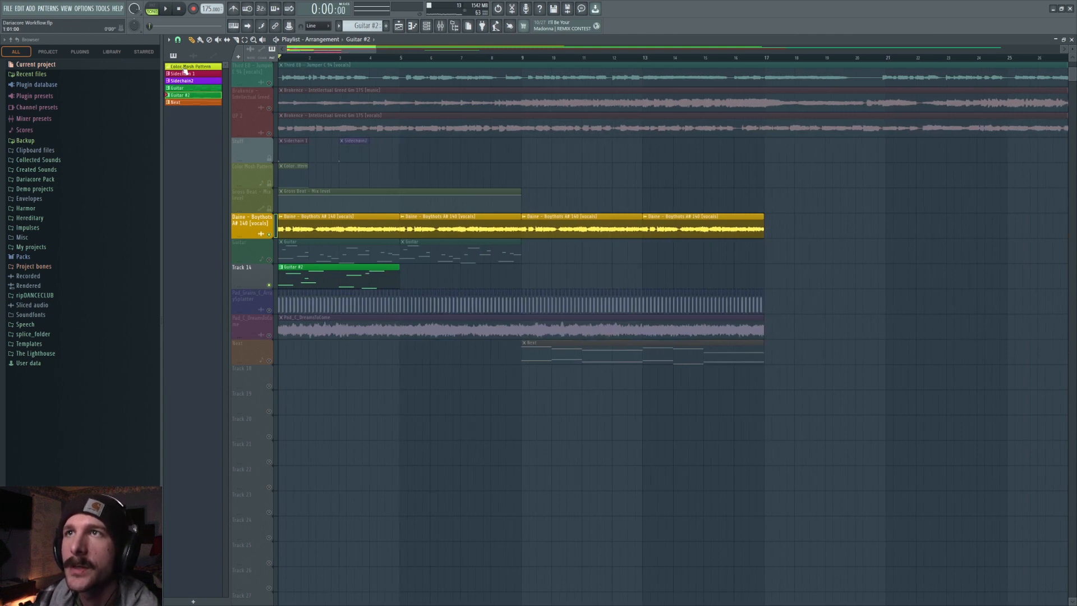
{"action": "left_click", "coordinate": [219, 41]}
{"action": "left_click", "coordinate": [269, 260]}
{"action": "left_click", "coordinate": [285, 284]}
Play the arrangement from the start, then unmute the Guitar #2 clip.
{"action": "key", "text": "space"}
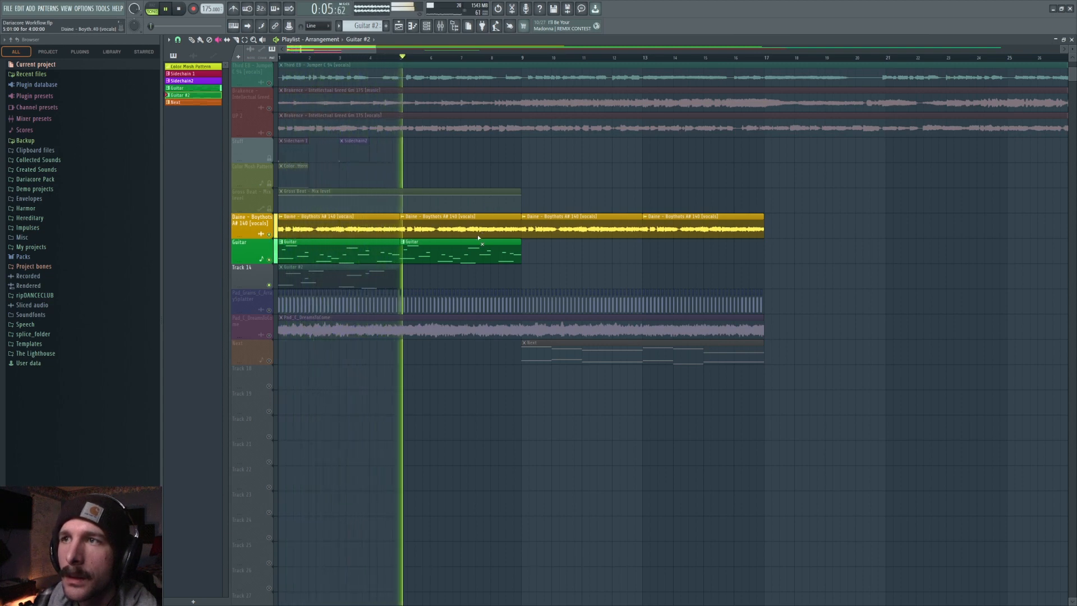
{"action": "key", "text": "space"}
{"action": "left_click", "coordinate": [343, 277]}
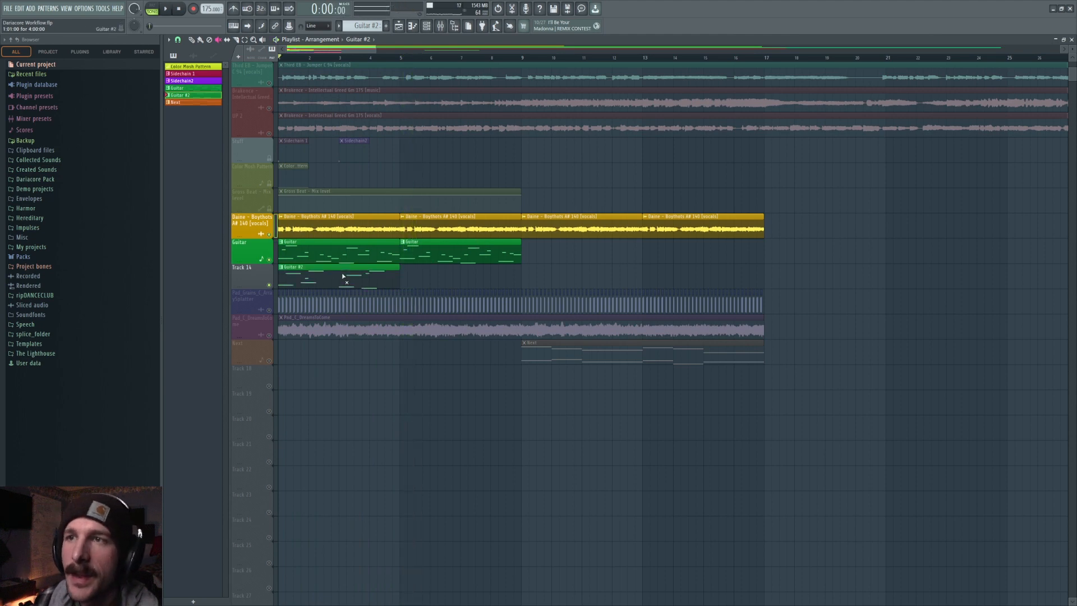
{"action": "left_click", "coordinate": [178, 40]}
{"action": "left_click", "coordinate": [186, 171]}
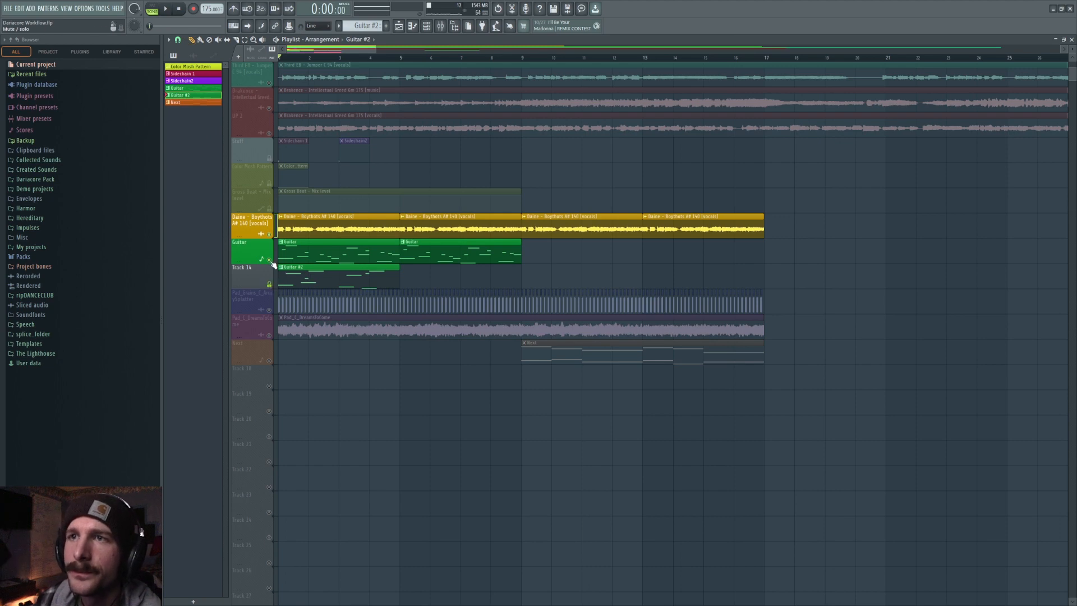
Name track 14 after its Guitar #2 clip and solo that track.
{"action": "right_click", "coordinate": [274, 285]}
{"action": "left_click", "coordinate": [277, 292]}
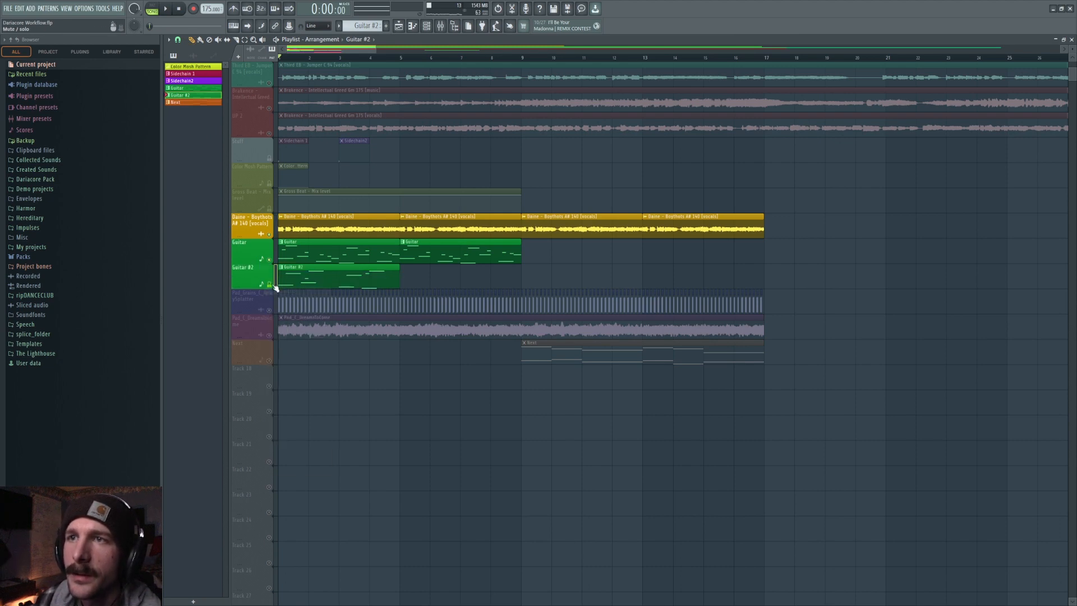
{"action": "left_click", "coordinate": [352, 266]}
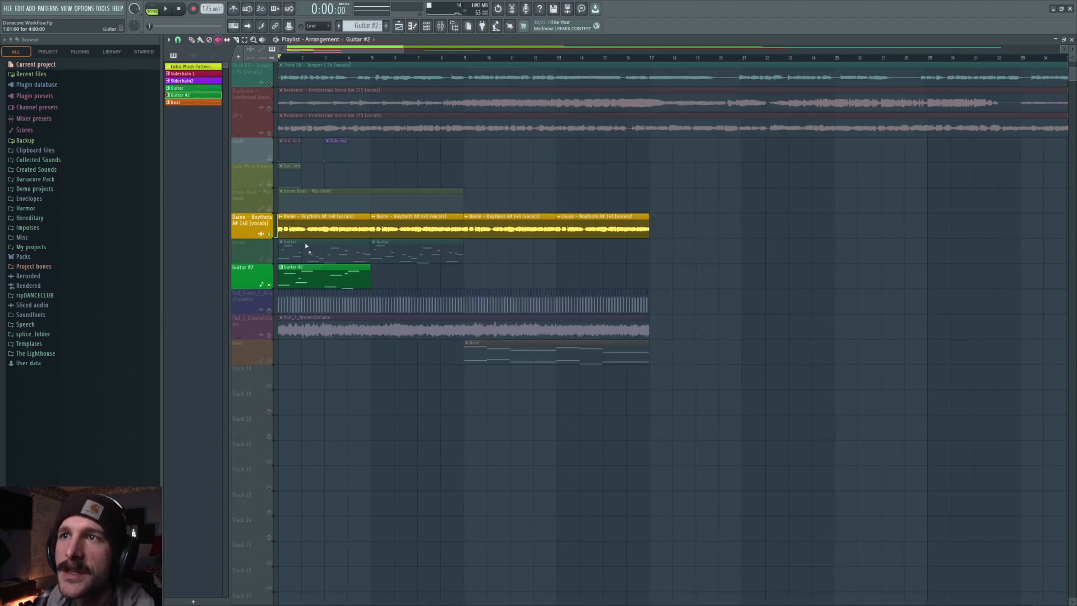
{"action": "left_click", "coordinate": [312, 285]}
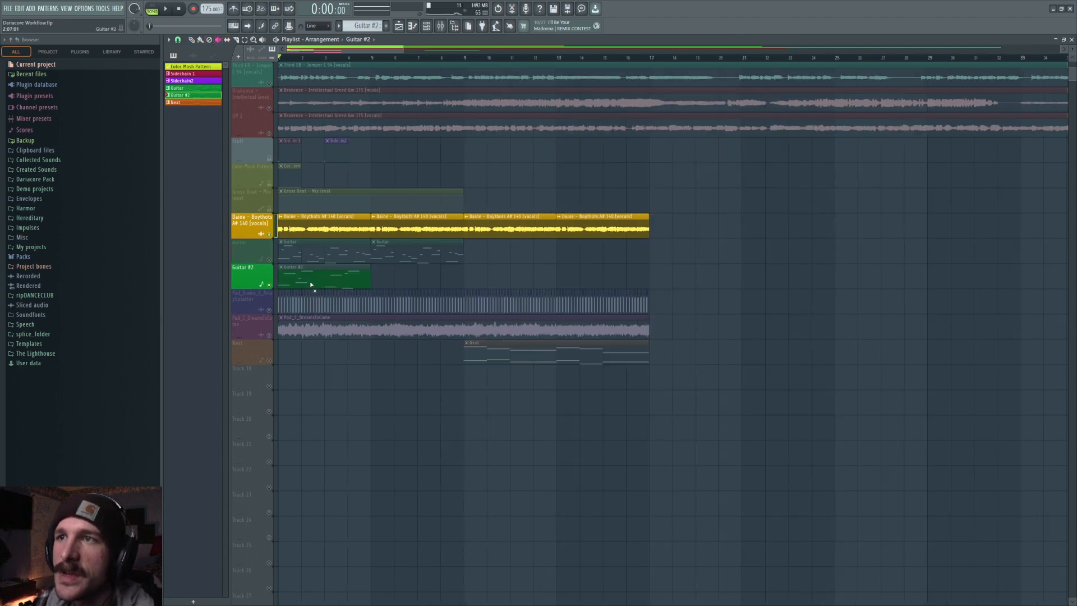
Solo the Guitar track instead and set the playlist snap to Bar.
{"action": "right_click", "coordinate": [270, 261]}
{"action": "left_click", "coordinate": [269, 261]}
{"action": "right_click", "coordinate": [270, 261]}
{"action": "left_click", "coordinate": [269, 234]}
{"action": "left_click", "coordinate": [178, 40]}
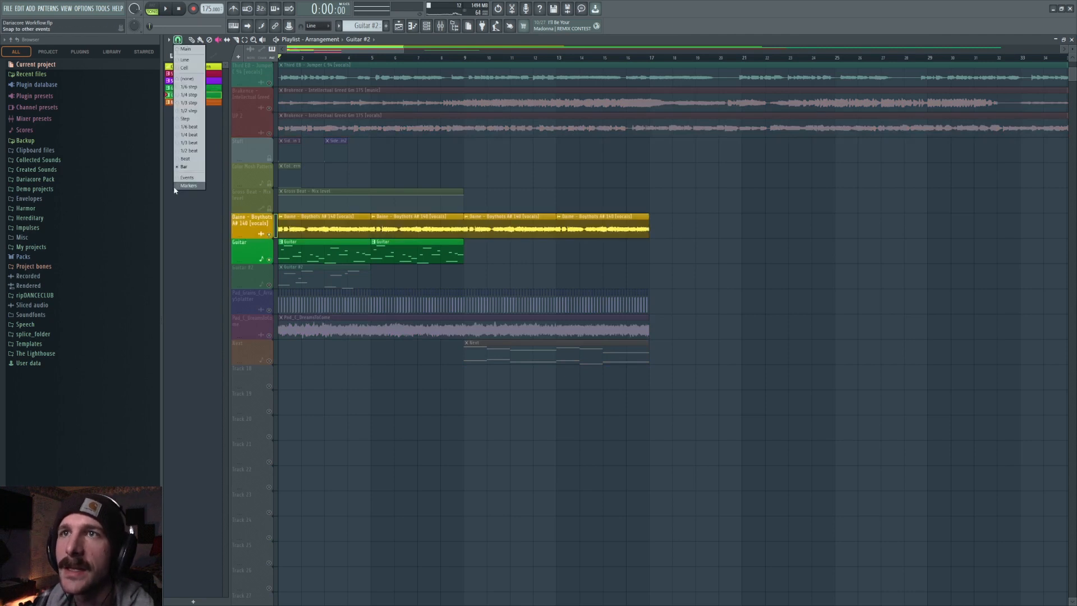
{"action": "left_click", "coordinate": [182, 167]}
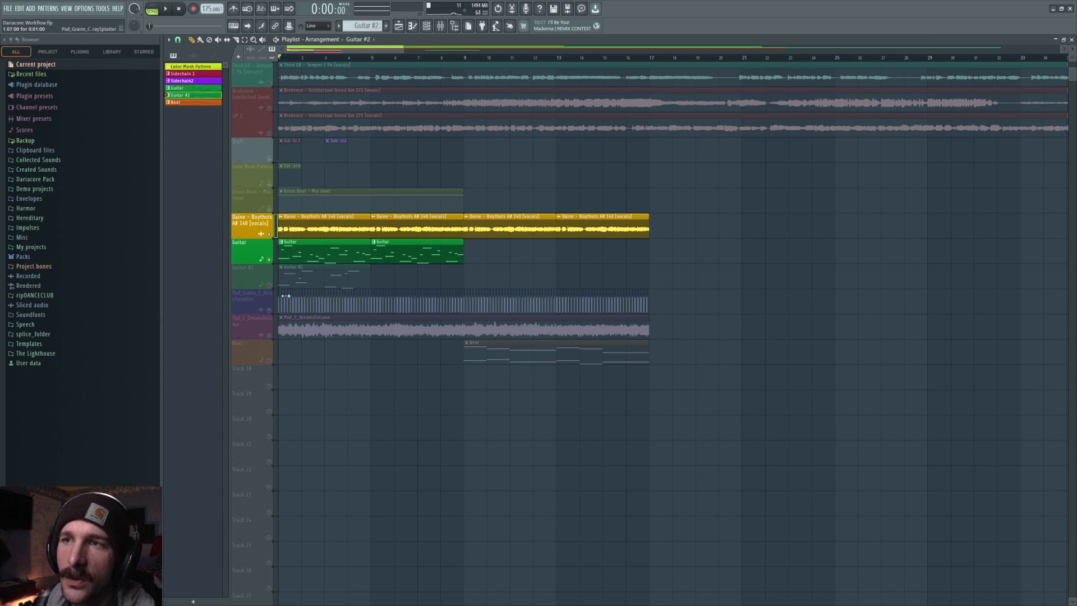
Mute the vocals track and create a Pad_Grains_C_ArraySplatter audio clip on a new track above the pad track.
{"action": "left_click", "coordinate": [270, 235]}
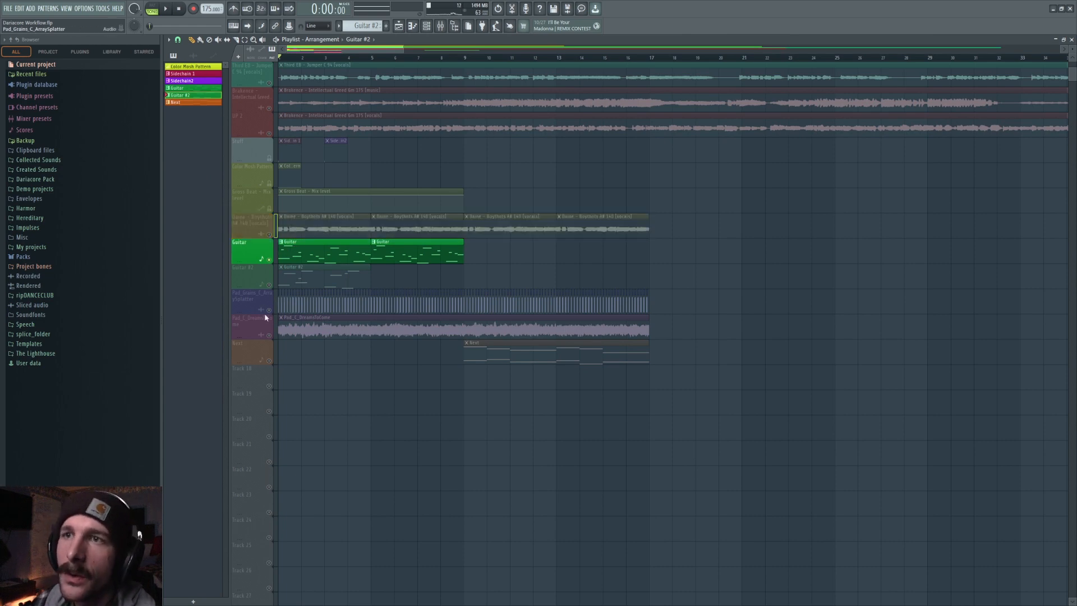
{"action": "left_click", "coordinate": [268, 310]}
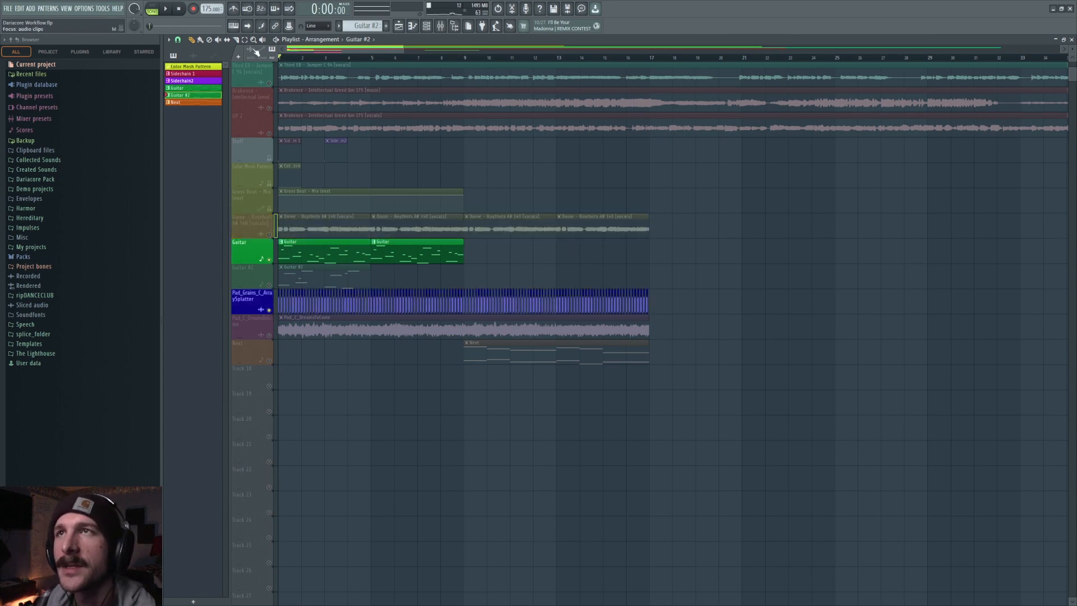
{"action": "scroll", "coordinate": [278, 56], "scroll_direction": "up", "scroll_amount": 3}
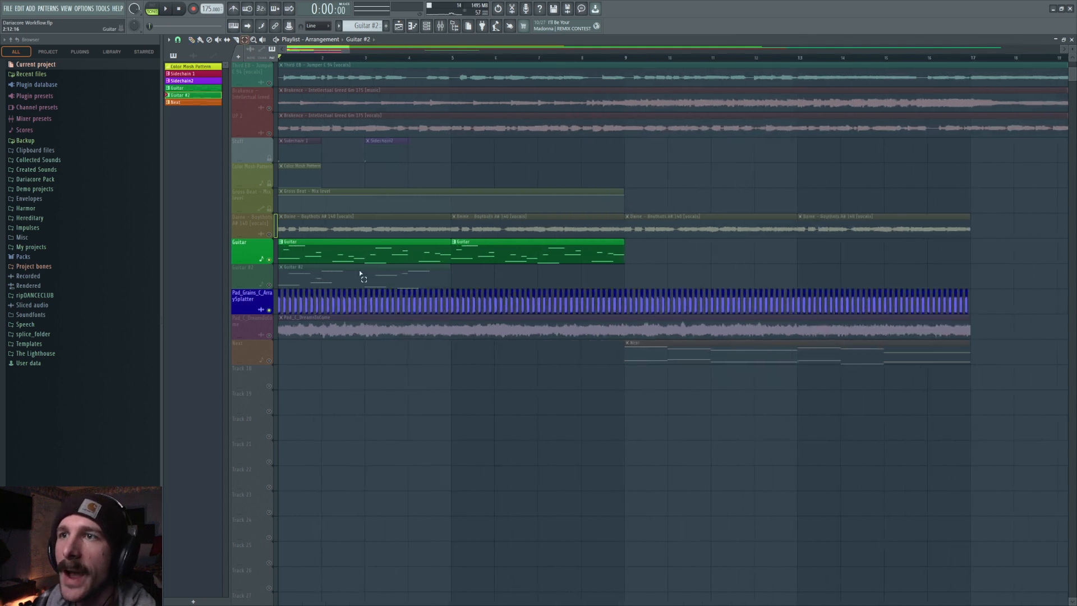
{"action": "left_click_drag", "start_coordinate": [617, 308], "coordinate": [532, 304]}
{"action": "left_click", "coordinate": [549, 278]}
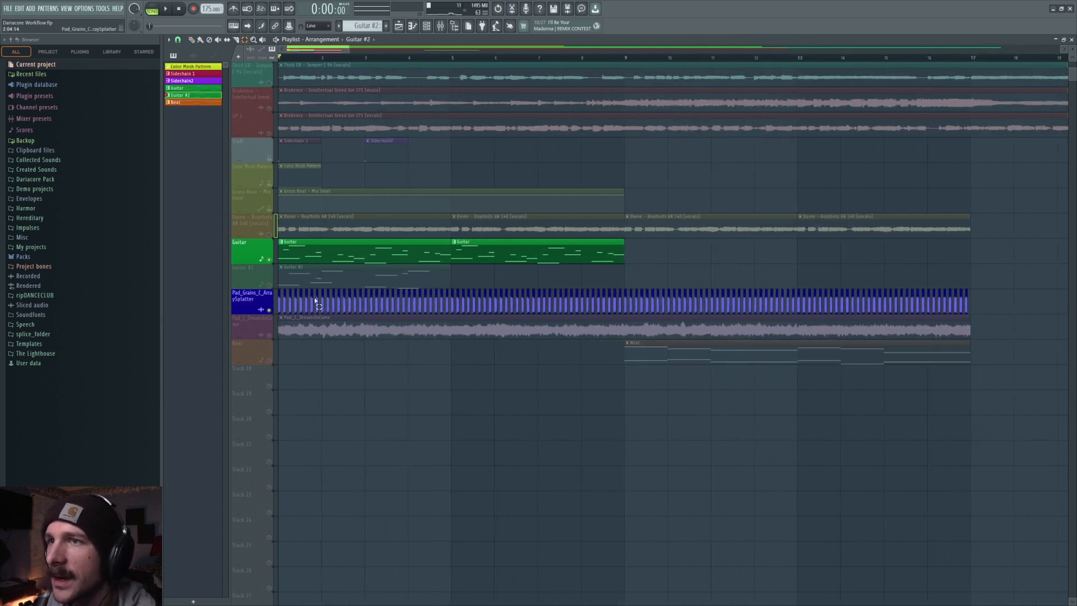
{"action": "right_click", "coordinate": [263, 310]}
{"action": "left_click", "coordinate": [280, 459]}
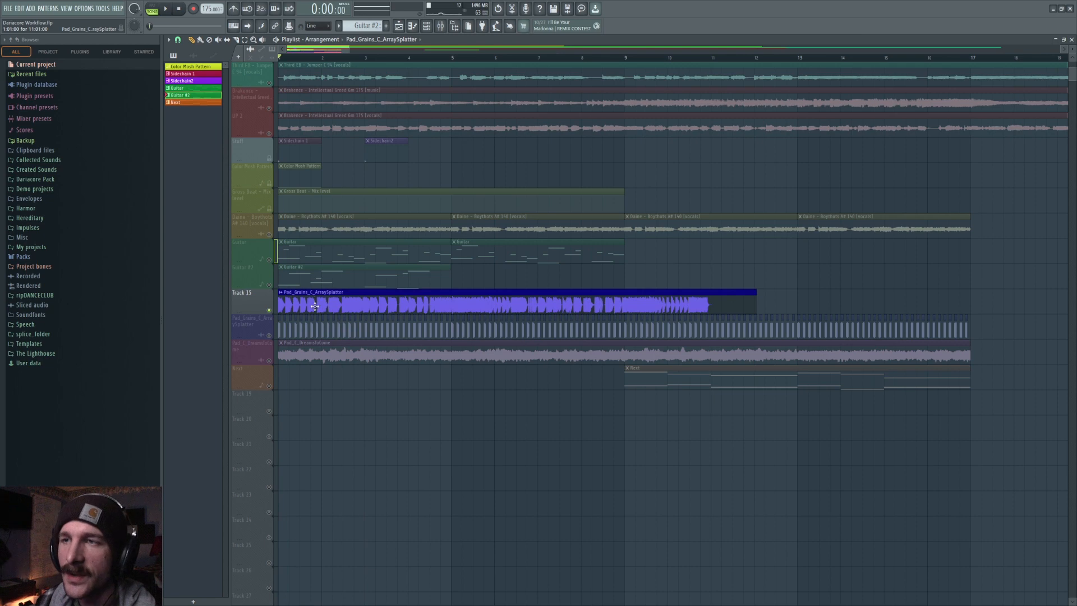
Open the mixer on the pad's insert and adjust the kHs Stereo plugin's control while playing.
{"action": "key", "text": "space"}
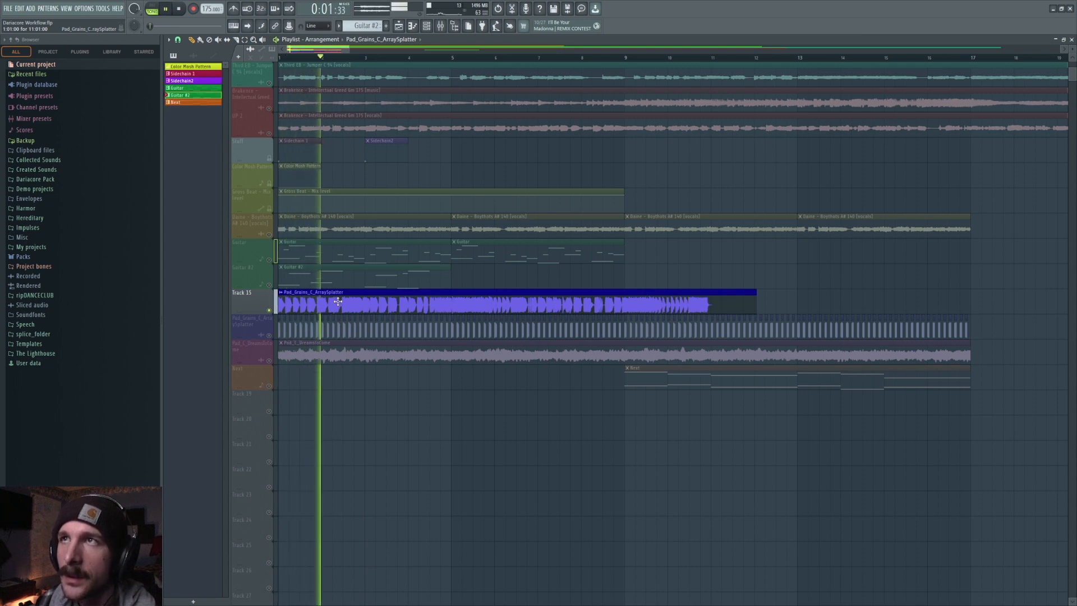
{"action": "key", "text": "space"}
{"action": "key", "text": "F9"}
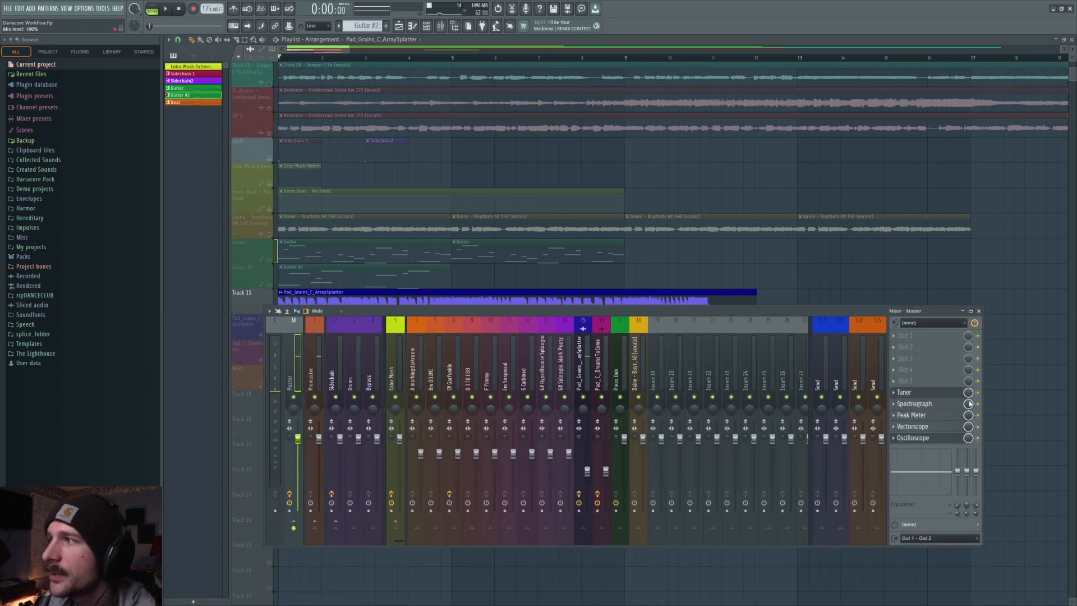
{"action": "left_click", "coordinate": [579, 368]}
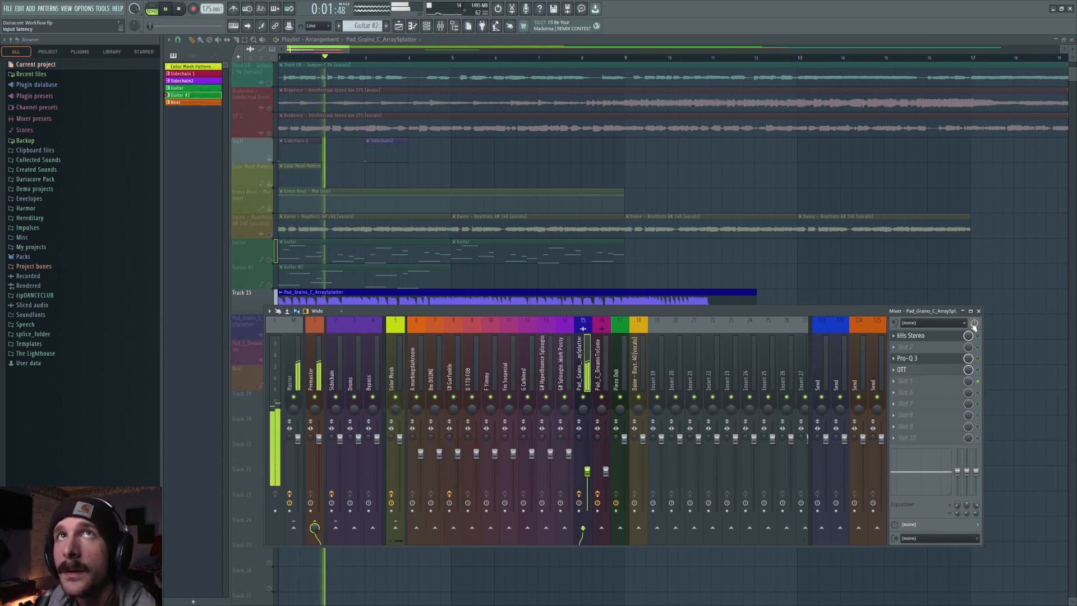
{"action": "key", "text": "space"}
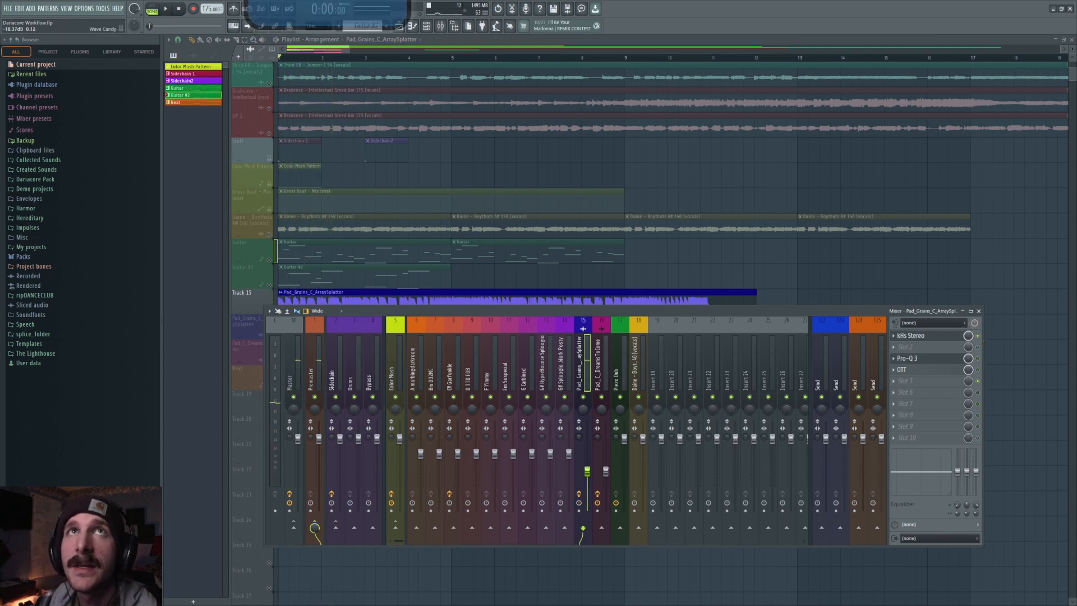
{"action": "left_click", "coordinate": [962, 336]}
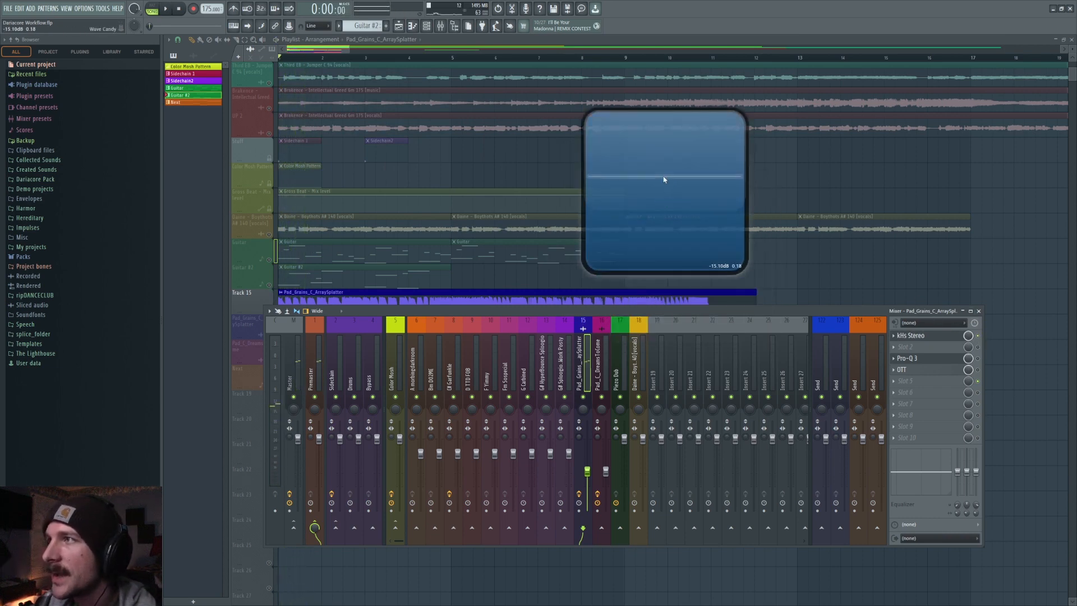
{"action": "left_click_drag", "start_coordinate": [692, 197], "coordinate": [730, 0]}
{"action": "key", "text": "space"}
{"action": "key", "text": "space"}
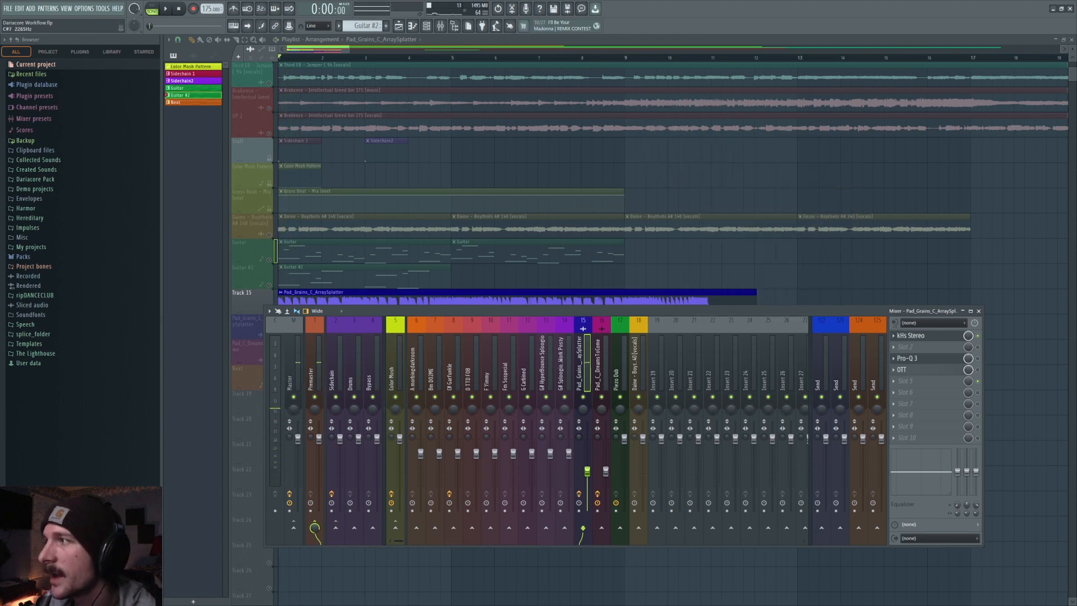
Open the pad insert's Pro-Q 3 equalizer, audition it, and close all plugin windows.
{"action": "left_click", "coordinate": [926, 361]}
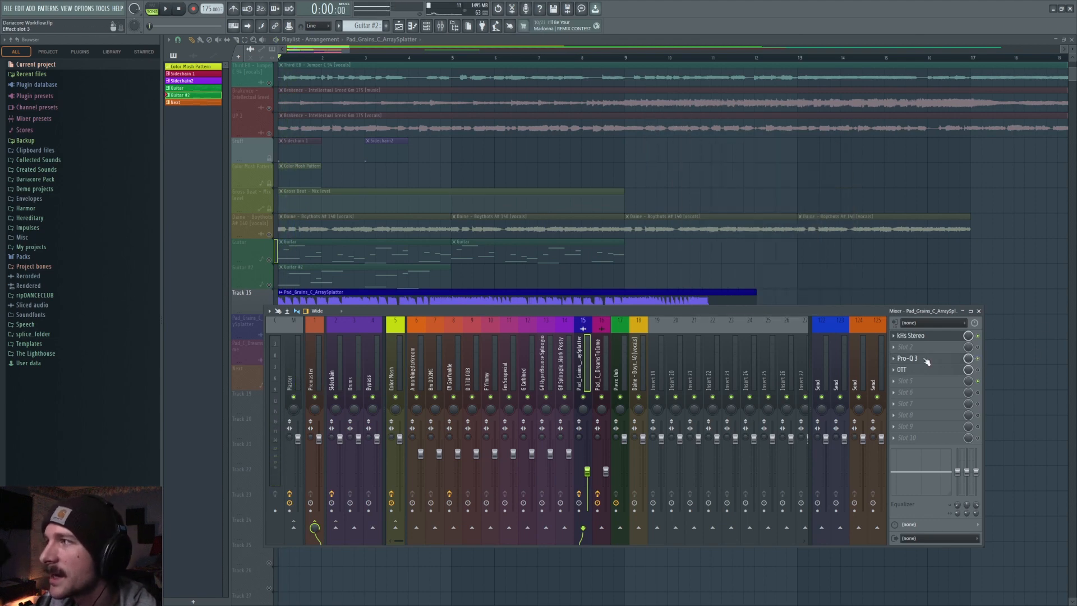
{"action": "key", "text": "space"}
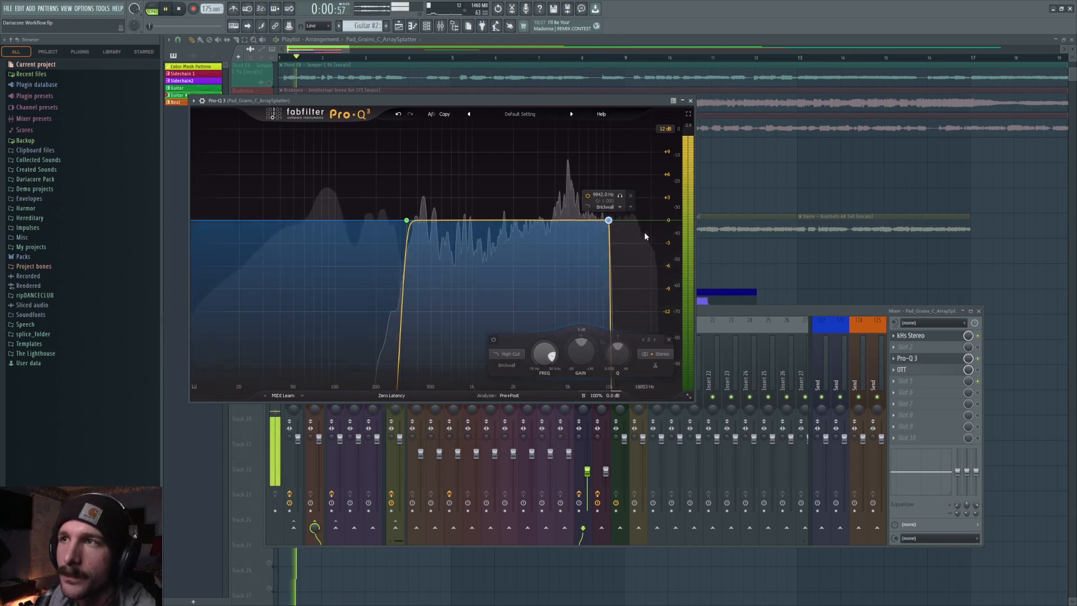
{"action": "key", "text": "space"}
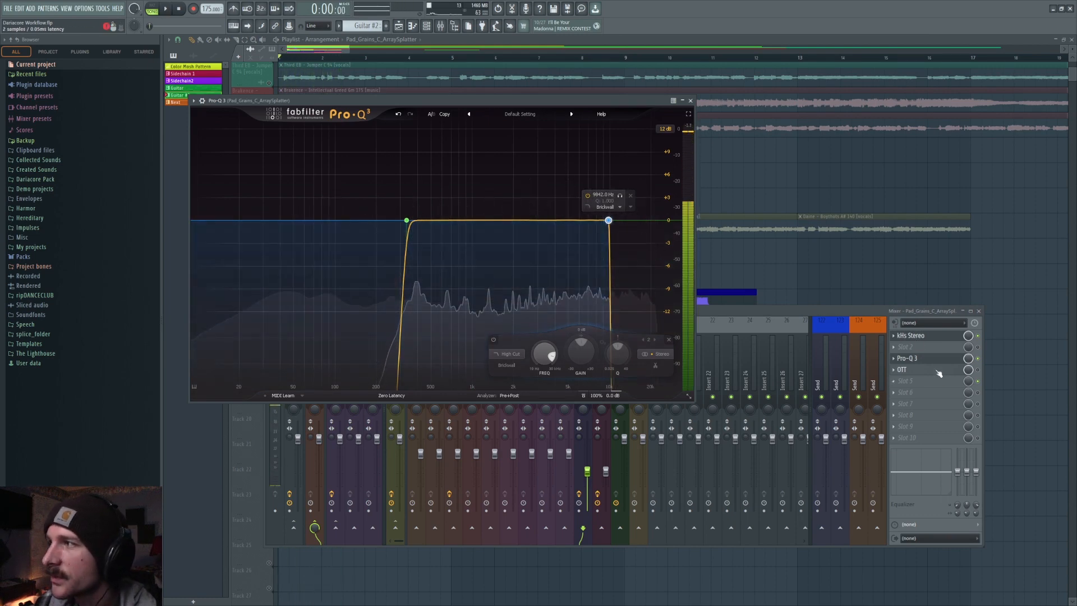
{"action": "left_click", "coordinate": [982, 375]}
{"action": "key", "text": "F12"}
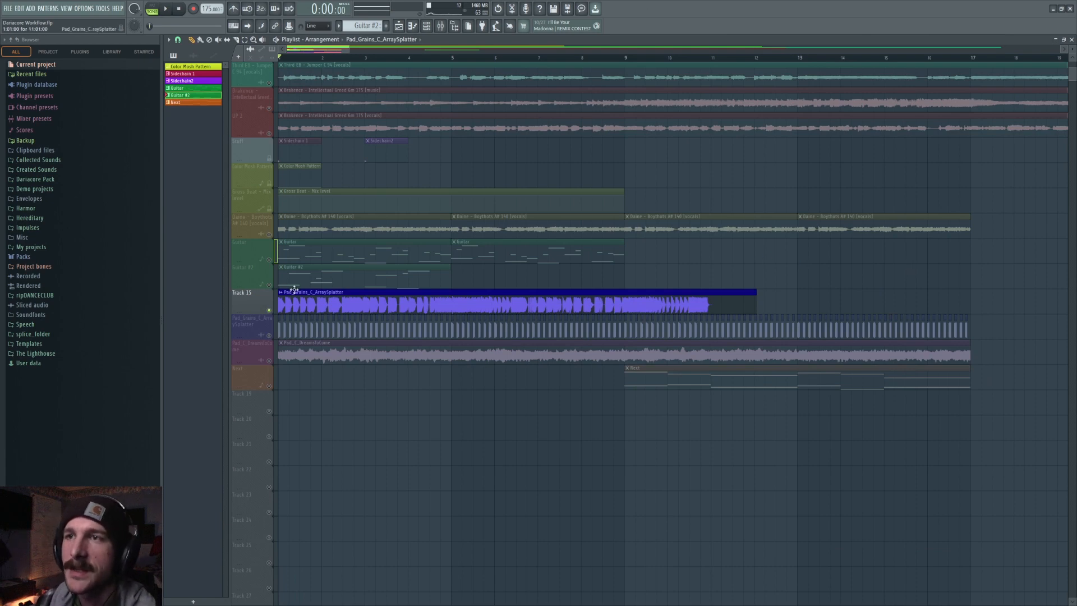
Trim the new Pad_Grains audio clip down to a short hit at the start of bar 1.
{"action": "key", "text": "space"}
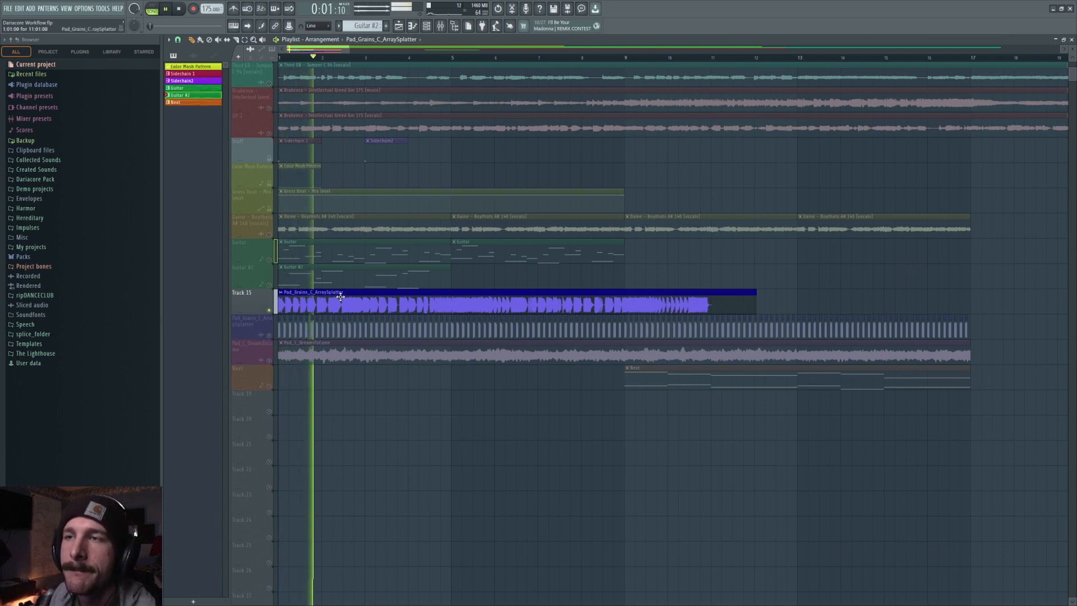
{"action": "key", "text": "space"}
{"action": "left_click_drag", "start_coordinate": [280, 303], "coordinate": [239, 282]}
{"action": "left_click_drag", "start_coordinate": [322, 292], "coordinate": [189, 287]}
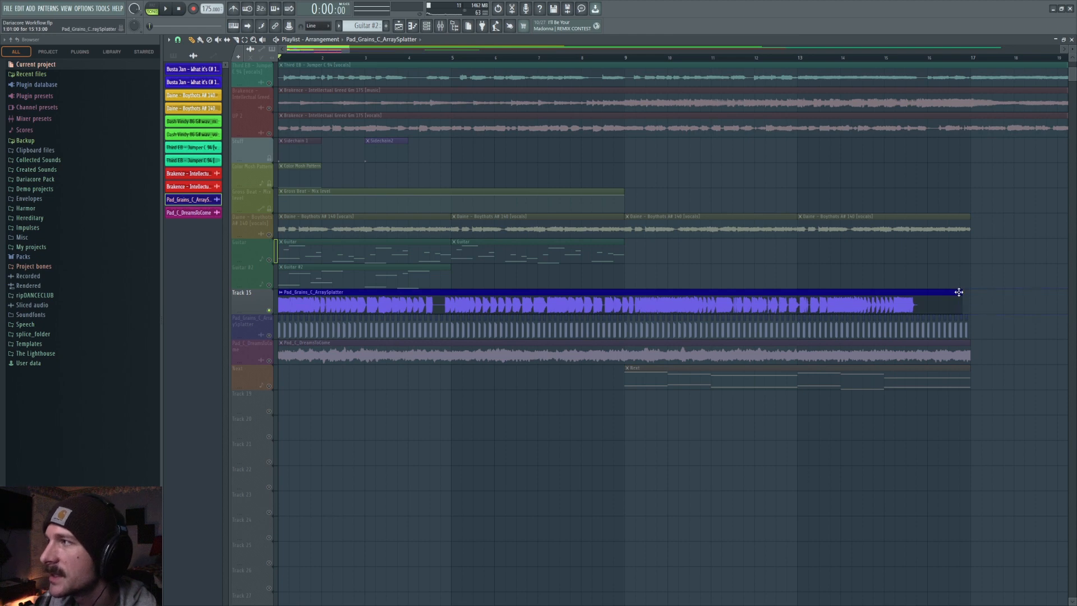
{"action": "left_click_drag", "start_coordinate": [958, 292], "coordinate": [285, 298]}
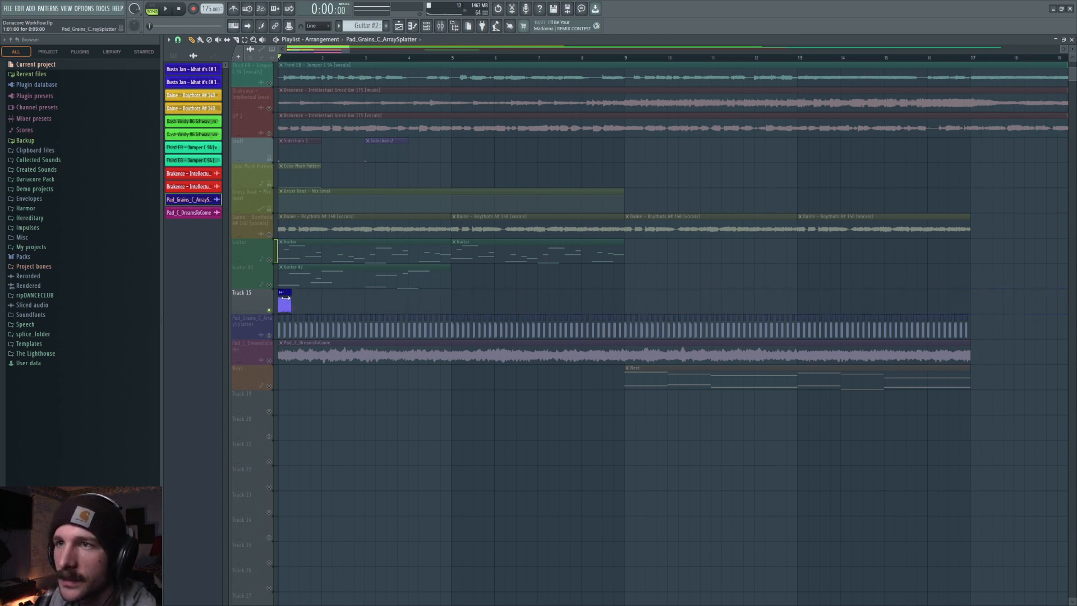
Enlarge Track 15's height and shape a fade-out on the short pad hit.
{"action": "scroll", "coordinate": [300, 59], "scroll_direction": "up", "scroll_amount": 5}
{"action": "left_click_drag", "start_coordinate": [292, 50], "coordinate": [230, 53]}
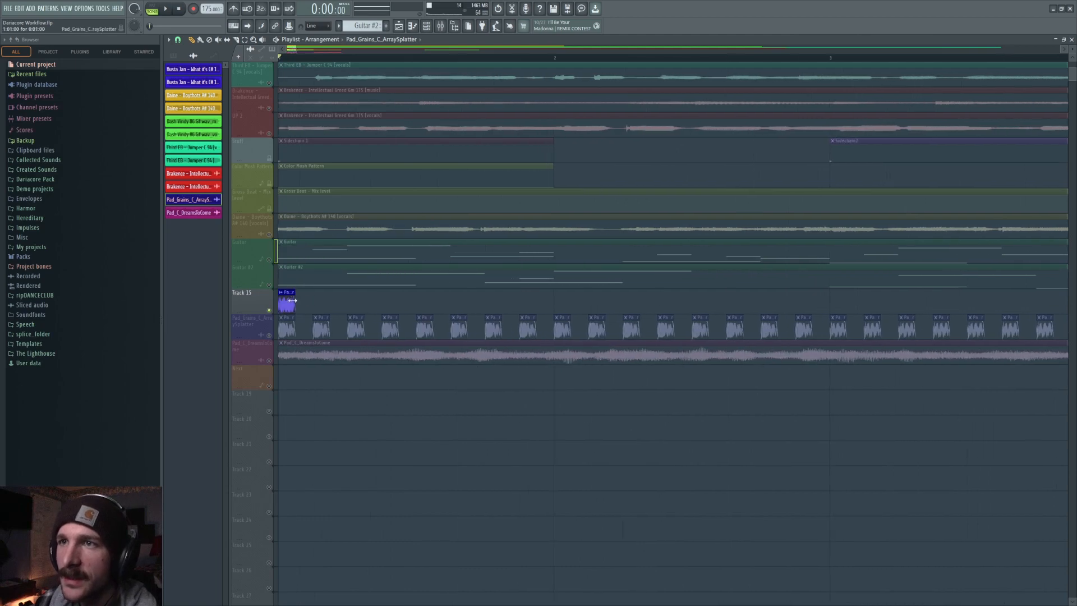
{"action": "left_click_drag", "start_coordinate": [253, 309], "coordinate": [264, 481]}
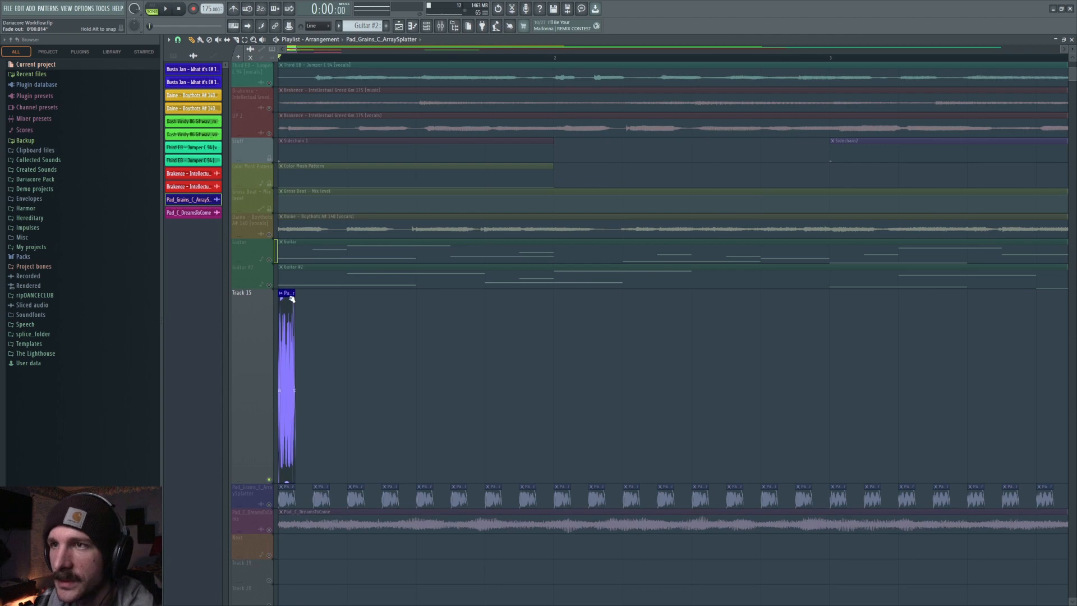
{"action": "left_click_drag", "start_coordinate": [294, 299], "coordinate": [286, 297]}
{"action": "key", "text": "space"}
{"action": "key", "text": "space"}
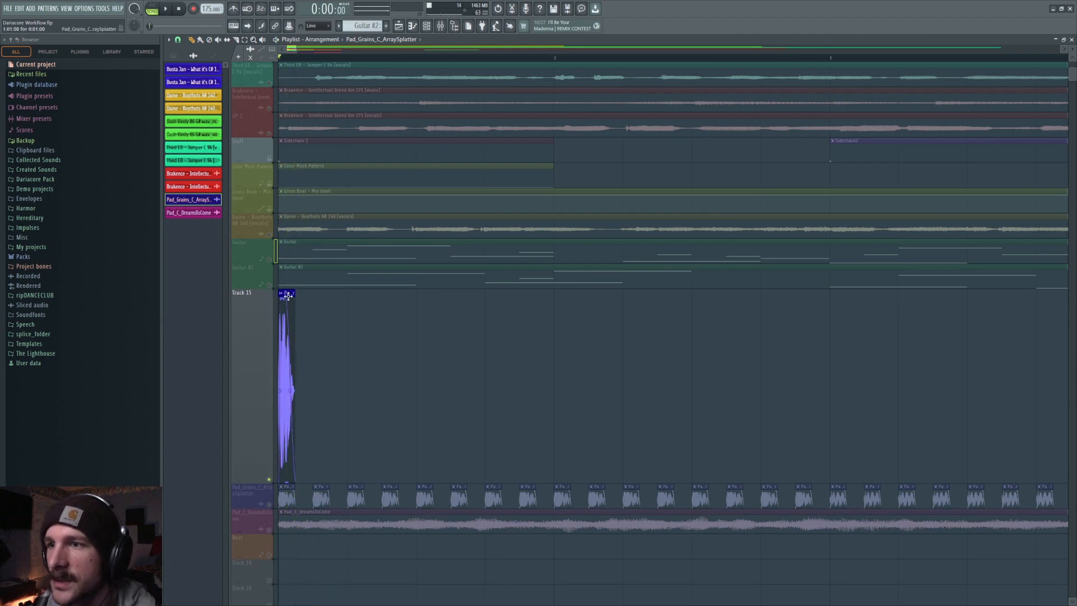
Set the snap to 1/2 beat and paint repeated pad hits across the first four bars.
{"action": "left_click", "coordinate": [178, 39]}
{"action": "left_click", "coordinate": [189, 150]}
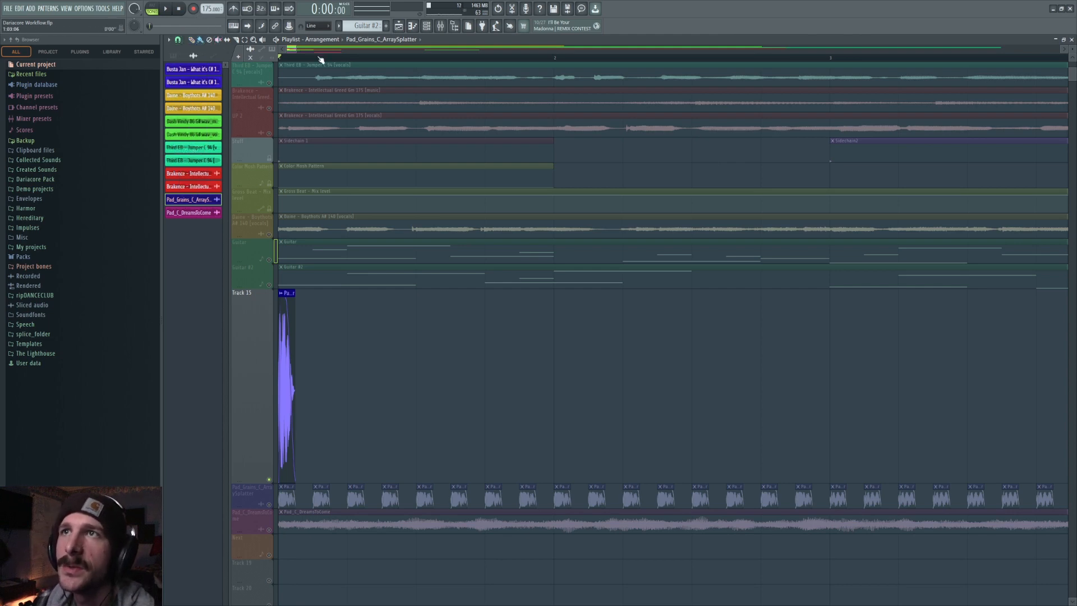
{"action": "scroll", "coordinate": [320, 60], "scroll_direction": "down", "scroll_amount": 4}
{"action": "left_click_drag", "start_coordinate": [291, 313], "coordinate": [545, 330]}
{"action": "left_click_drag", "start_coordinate": [665, 335], "coordinate": [558, 332]}
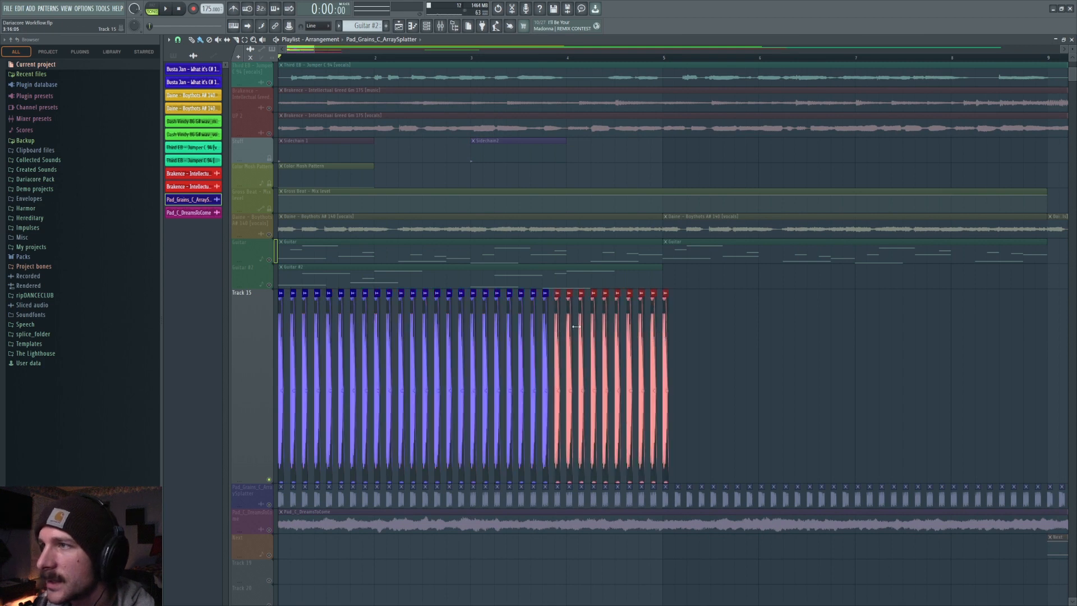
{"action": "key", "text": "e"}
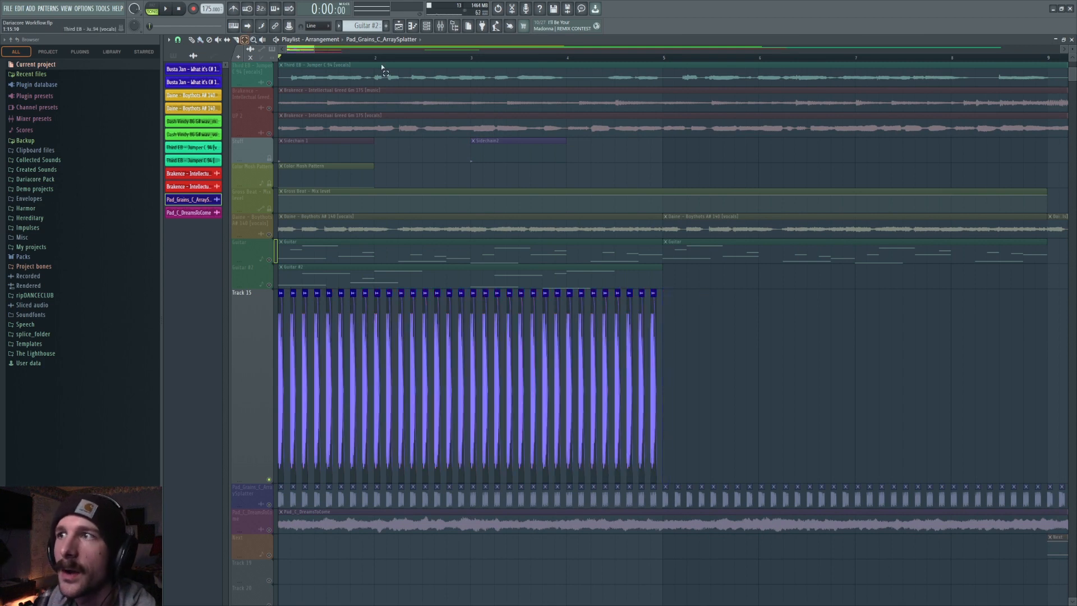
Play the arrangement while comparing the Guitar and Guitar #2 tracks, and mute Guitar #2.
{"action": "scroll", "coordinate": [476, 58], "scroll_direction": "down", "scroll_amount": 4}
{"action": "key", "text": "space"}
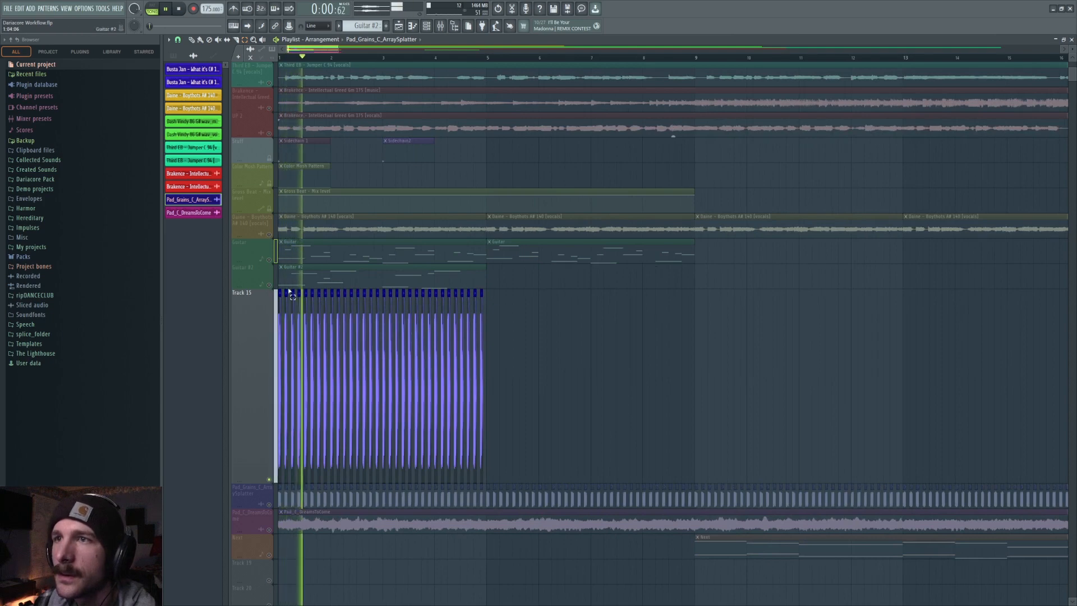
{"action": "left_click", "coordinate": [269, 285]}
{"action": "key", "text": "space"}
{"action": "left_click", "coordinate": [269, 259]}
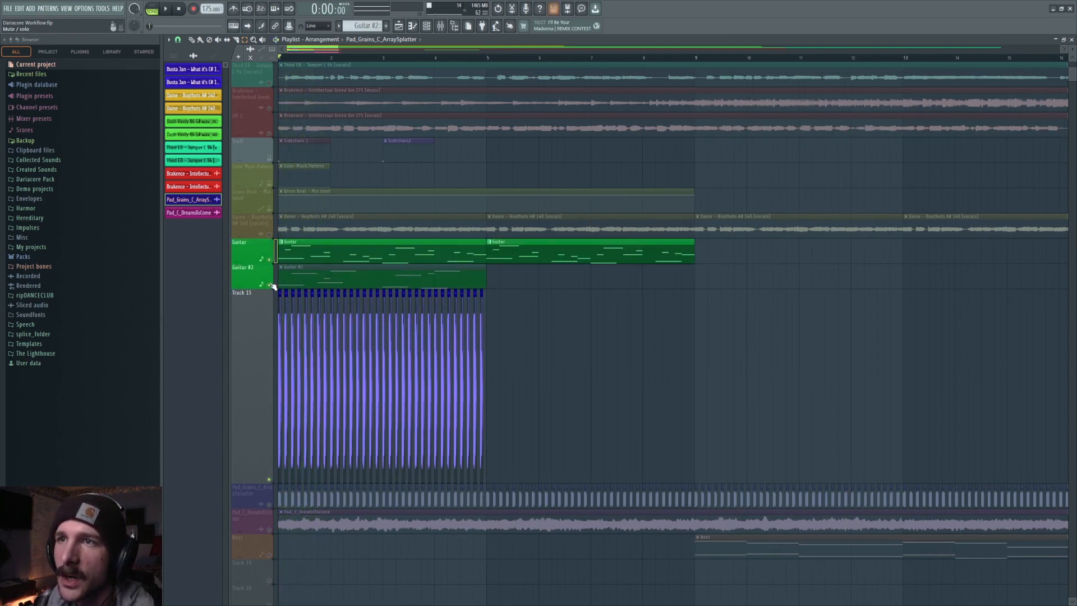
{"action": "left_click", "coordinate": [270, 285]}
{"action": "key", "text": "space"}
{"action": "left_click", "coordinate": [250, 332]}
{"action": "key", "text": "space"}
Set the playlist snap to none and deselect the pad clips.
{"action": "left_click", "coordinate": [177, 40]}
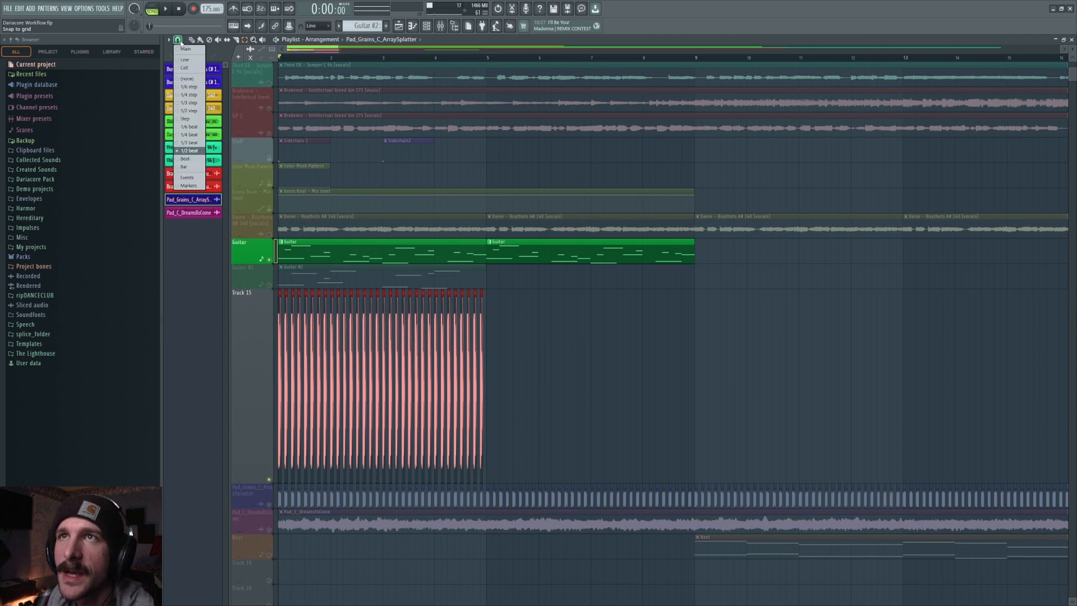
{"action": "left_click", "coordinate": [191, 79]}
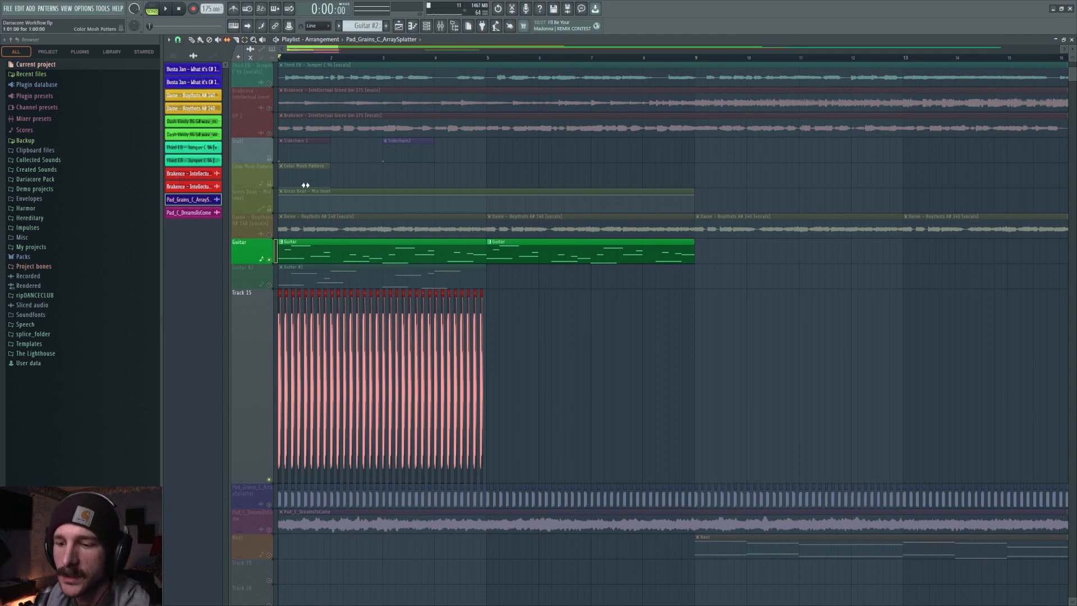
{"action": "key", "text": "ctrl+d"}
{"action": "key", "text": "b"}
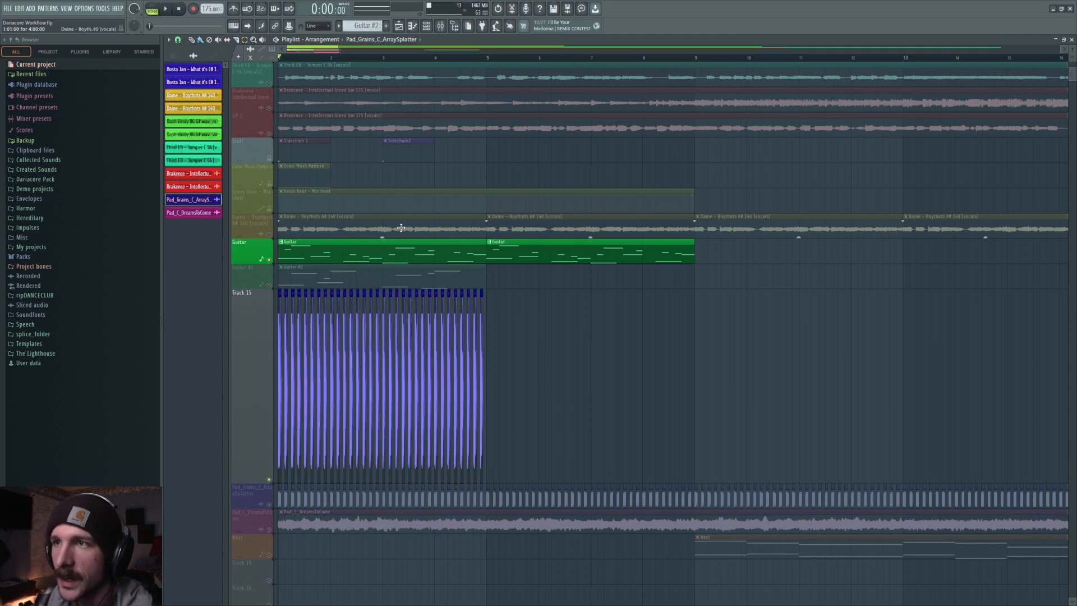
{"action": "scroll", "coordinate": [362, 64], "scroll_direction": "up", "scroll_amount": 5}
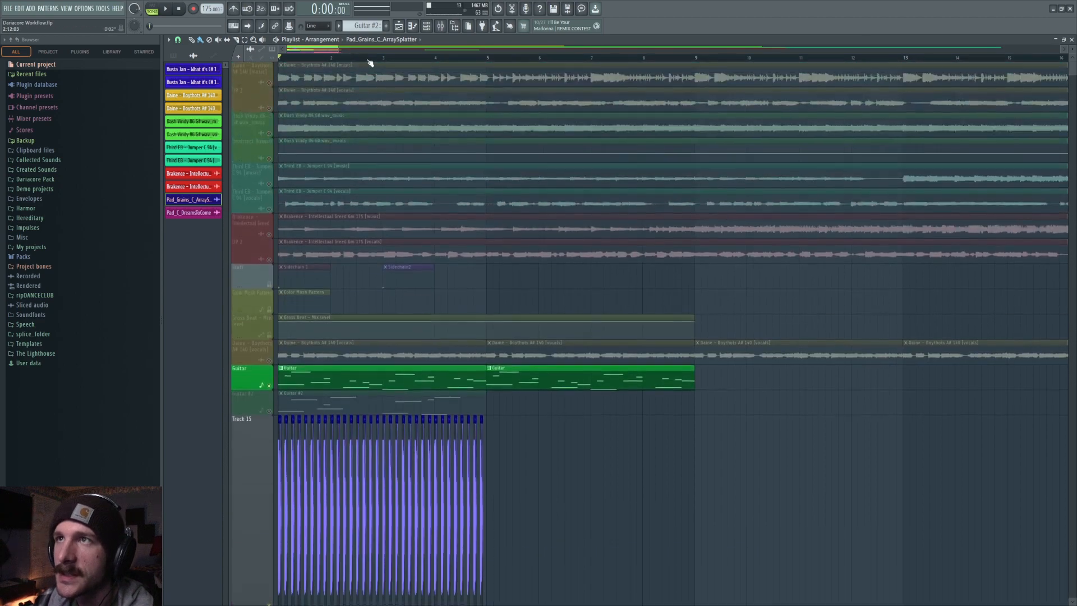
{"action": "scroll", "coordinate": [363, 66], "scroll_direction": "up", "scroll_amount": 5}
{"action": "scroll", "coordinate": [517, 354], "scroll_direction": "down", "scroll_amount": 6}
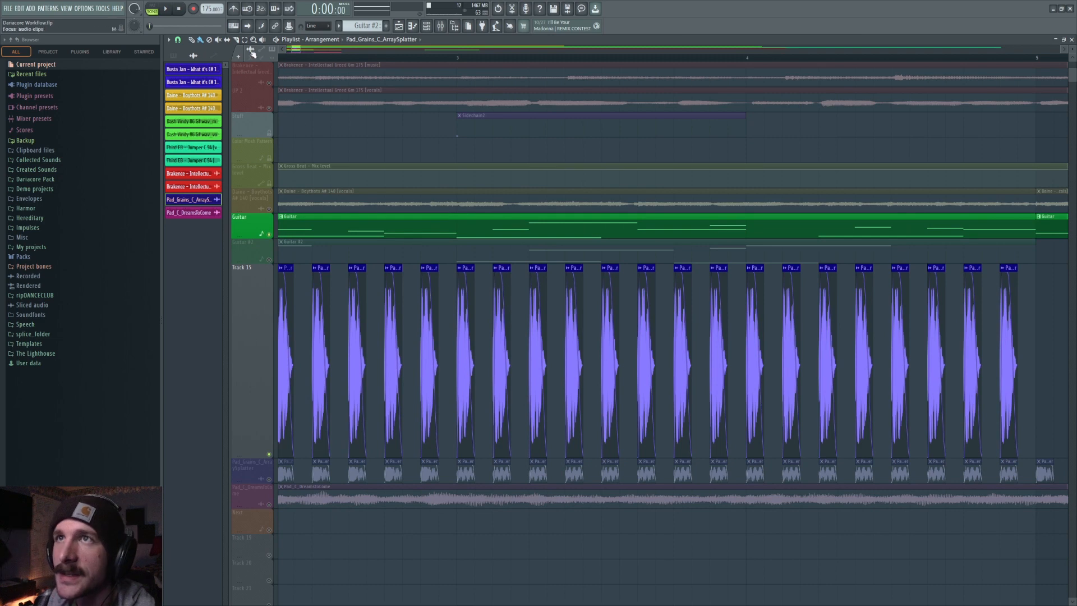
Select all the pad hit clips on Track 15 and play the arrangement to audition them.
{"action": "left_click", "coordinate": [315, 269]}
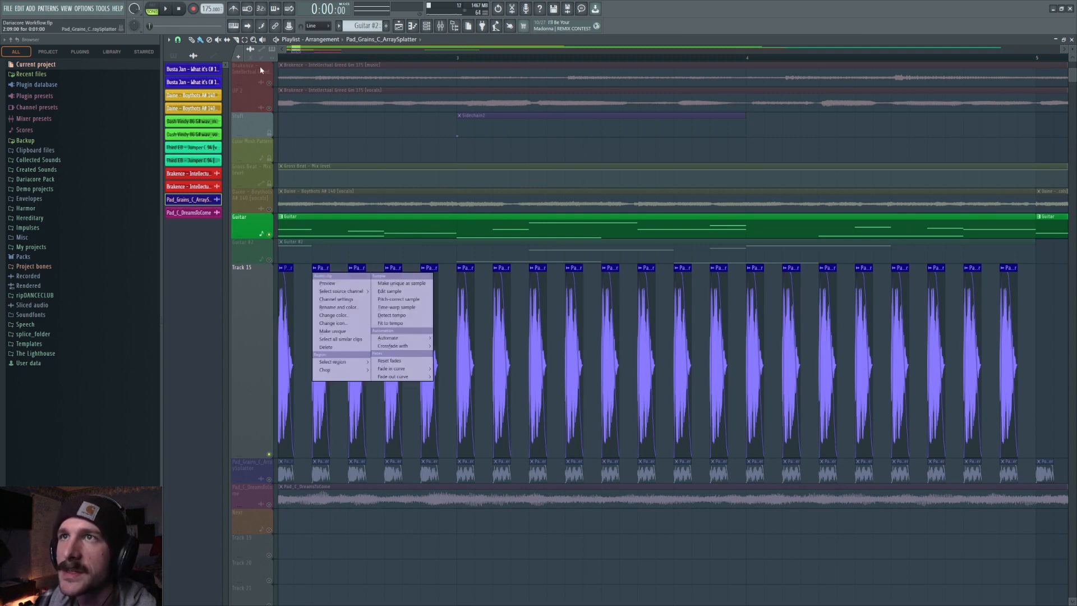
{"action": "left_click", "coordinate": [243, 38]}
{"action": "middle_click", "coordinate": [254, 364]}
{"action": "left_click", "coordinate": [274, 277]}
{"action": "left_click", "coordinate": [272, 327]}
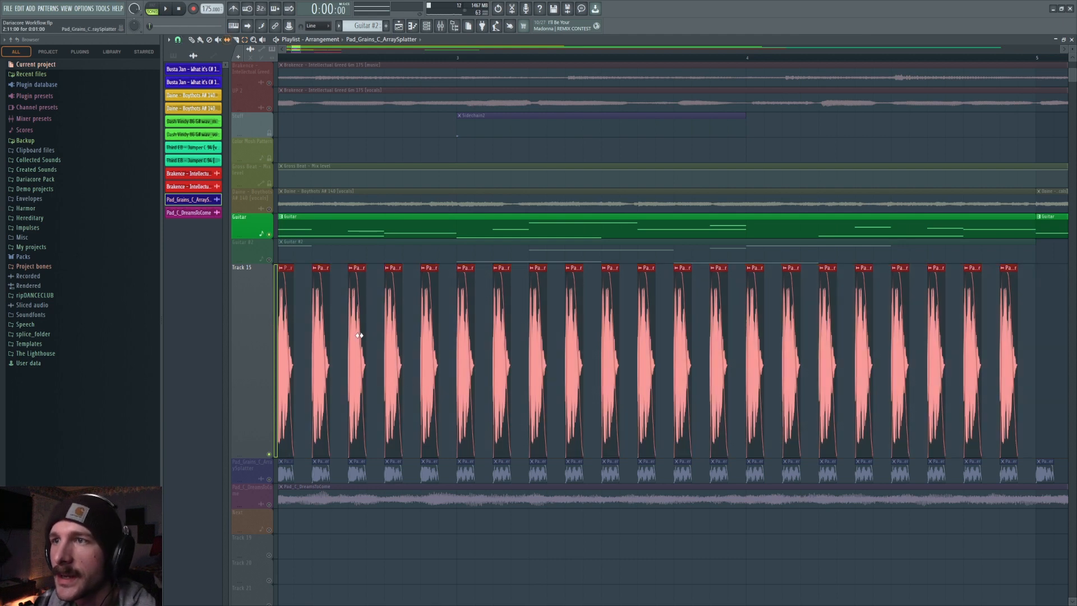
{"action": "key", "text": "space"}
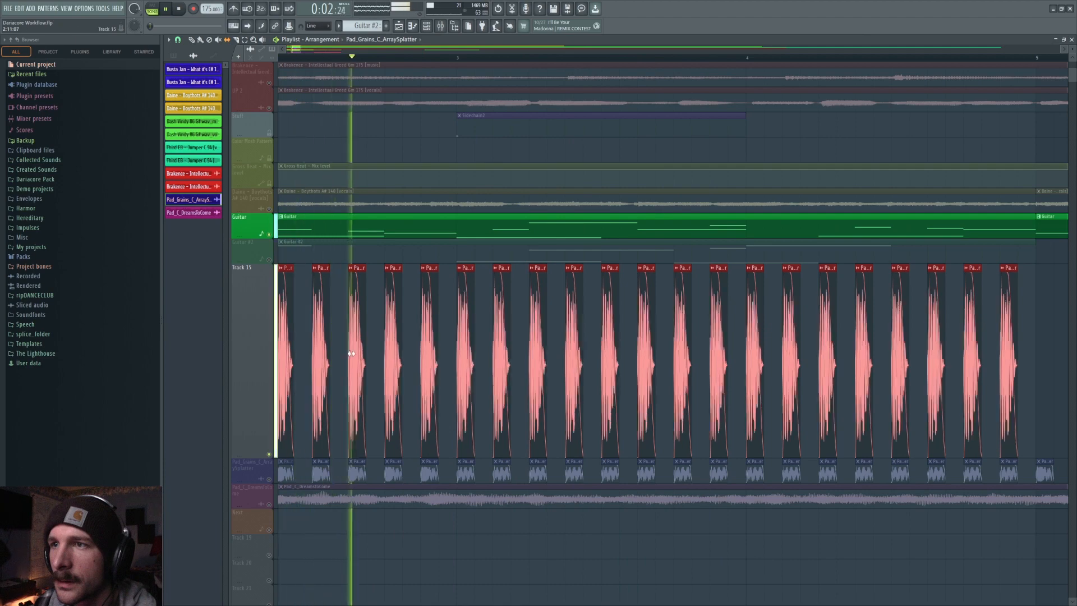
{"action": "key", "text": "space"}
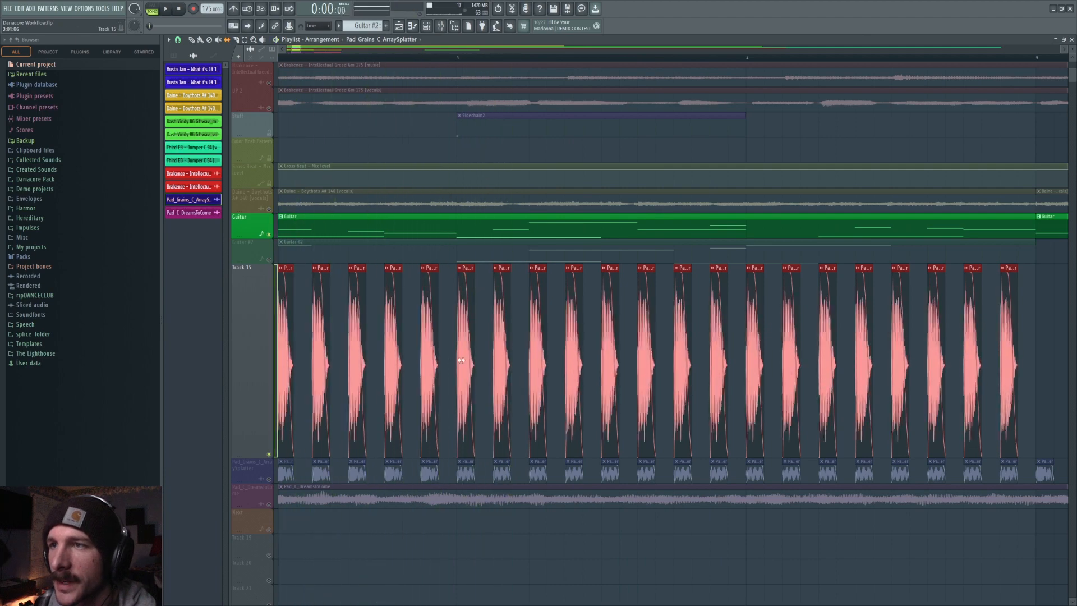
{"action": "key", "text": "space"}
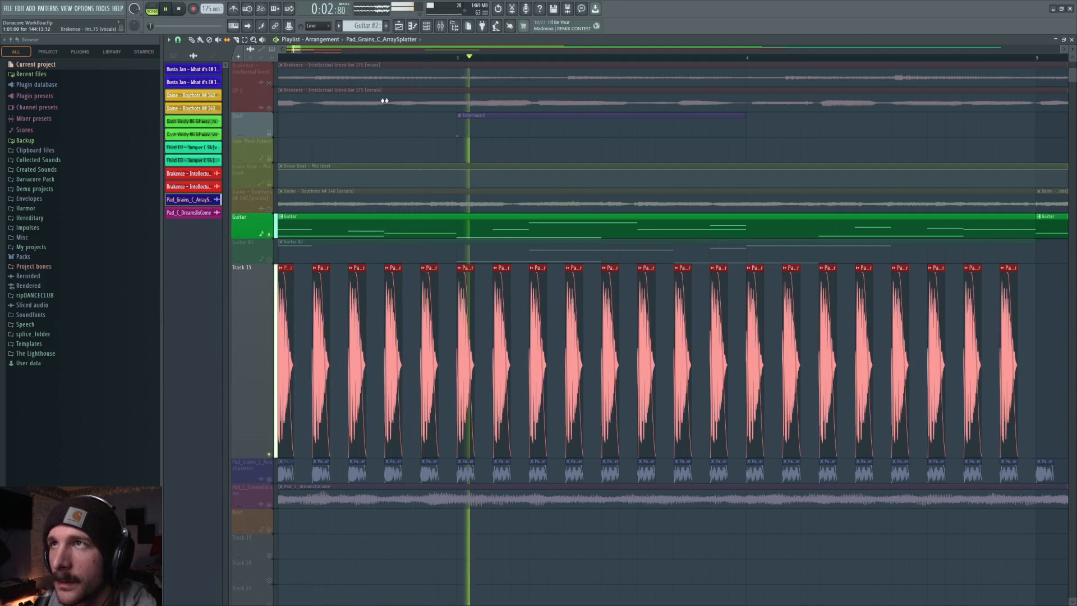
Delete the pad hit clips and remove Track 15 from the playlist.
{"action": "scroll", "coordinate": [424, 57], "scroll_direction": "down", "scroll_amount": 5}
{"action": "key", "text": "space"}
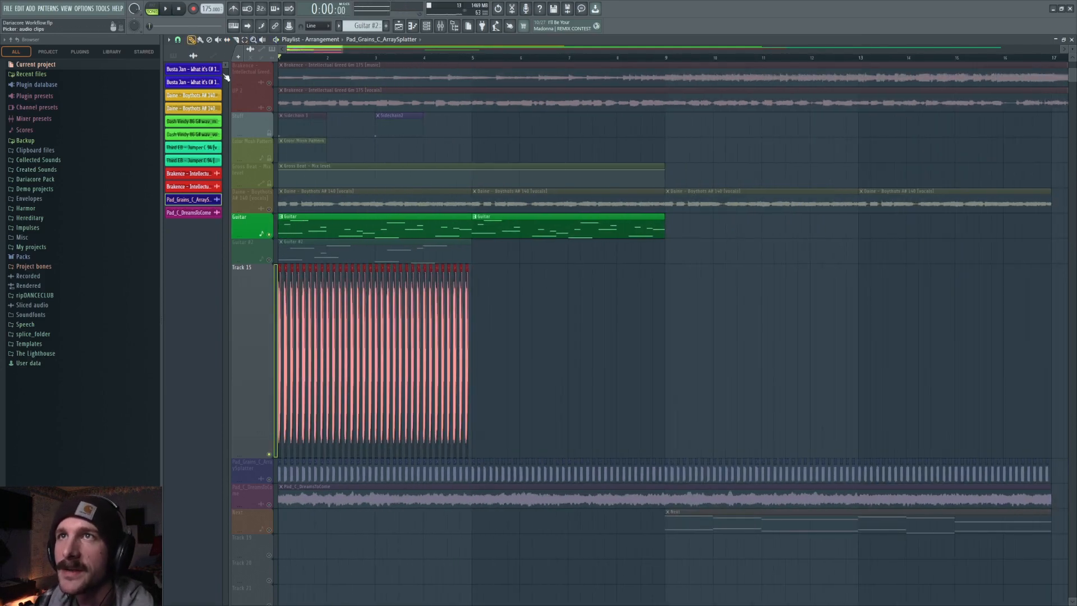
{"action": "key", "text": "Delete"}
{"action": "right_click", "coordinate": [254, 390]}
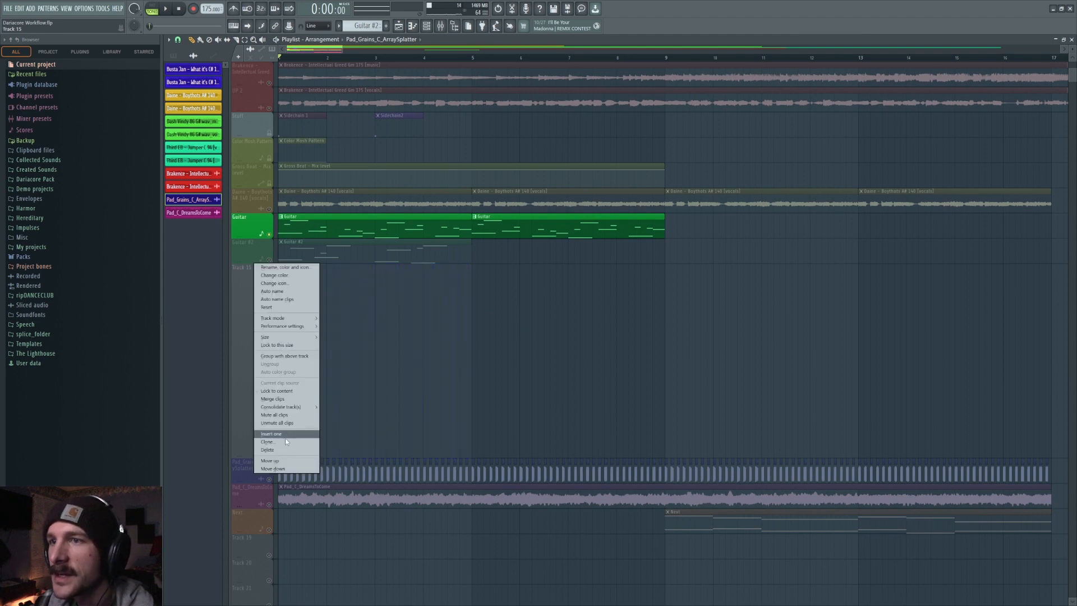
{"action": "left_click", "coordinate": [268, 449]}
Mute the Guitar track and play the arrangement with the Pad_Grains_C_ArraySplatter track.
{"action": "left_click", "coordinate": [562, 335]}
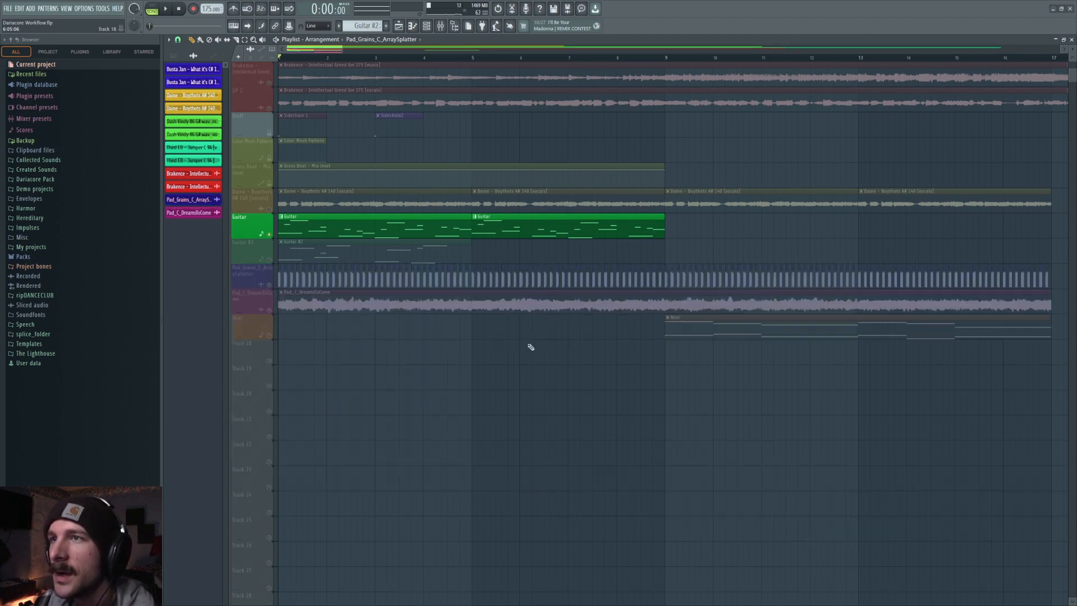
{"action": "left_click", "coordinate": [269, 275]}
{"action": "left_click", "coordinate": [269, 235]}
{"action": "key", "text": "space"}
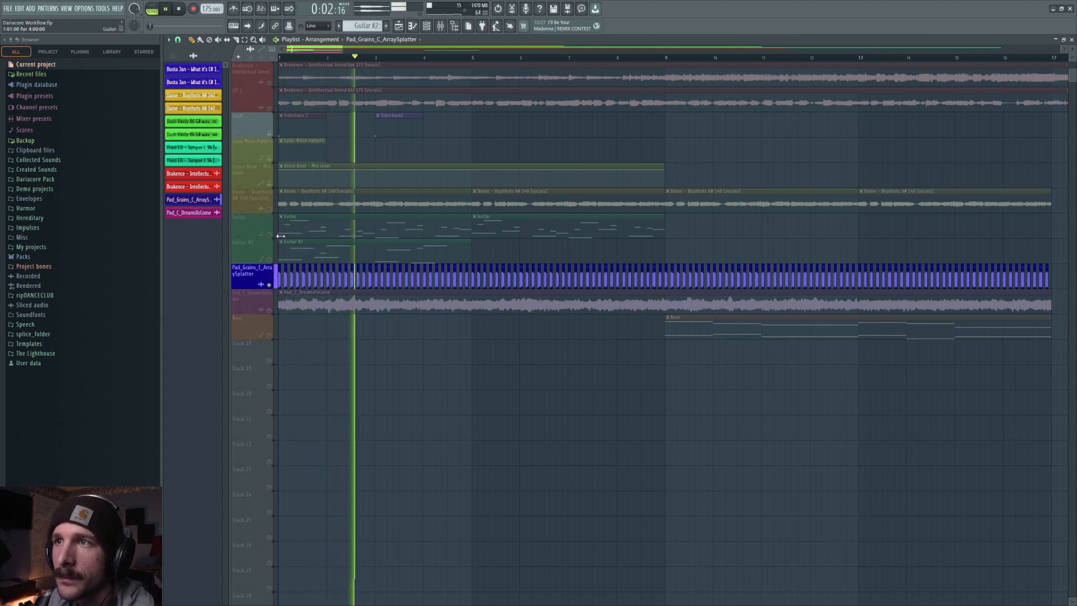
{"action": "key", "text": "space"}
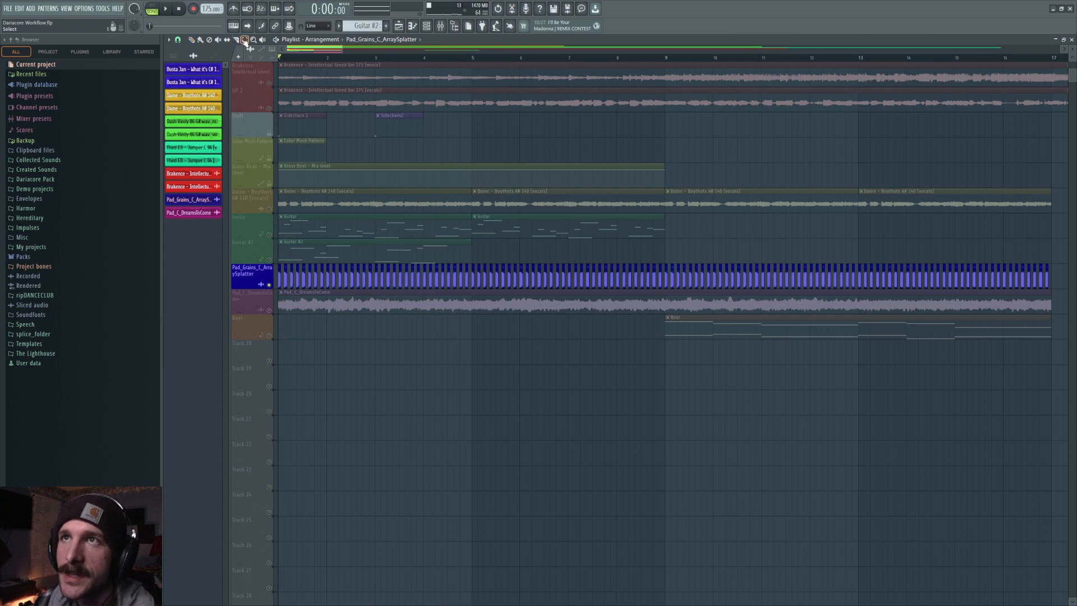
Select the opening pad grain clips and drag the selection about one bar later, then play it back.
{"action": "left_click_drag", "start_coordinate": [381, 285], "coordinate": [232, 284]}
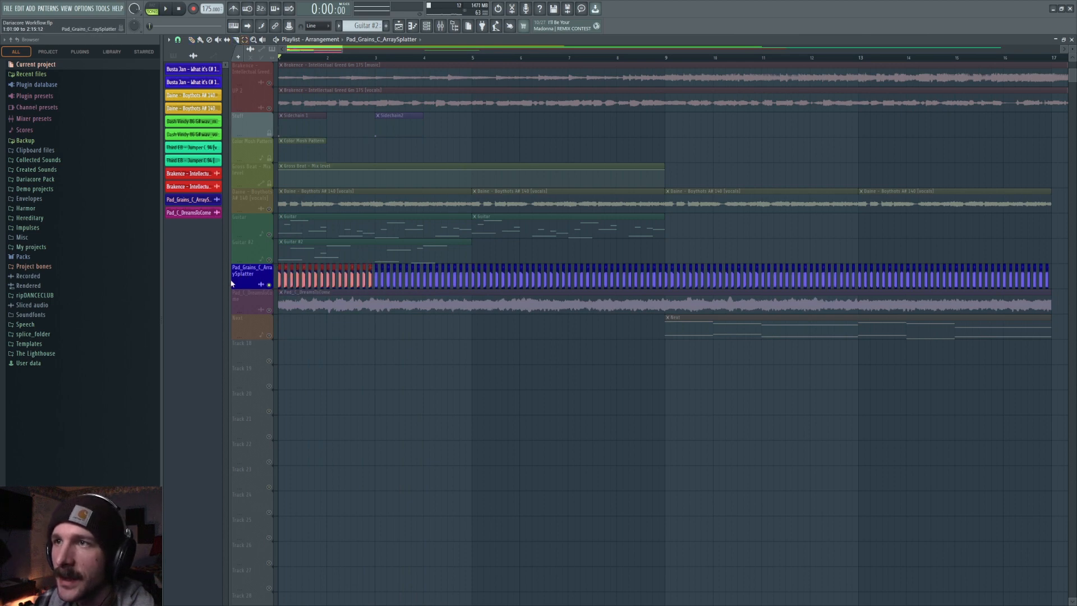
{"action": "left_click_drag", "start_coordinate": [379, 279], "coordinate": [469, 271]}
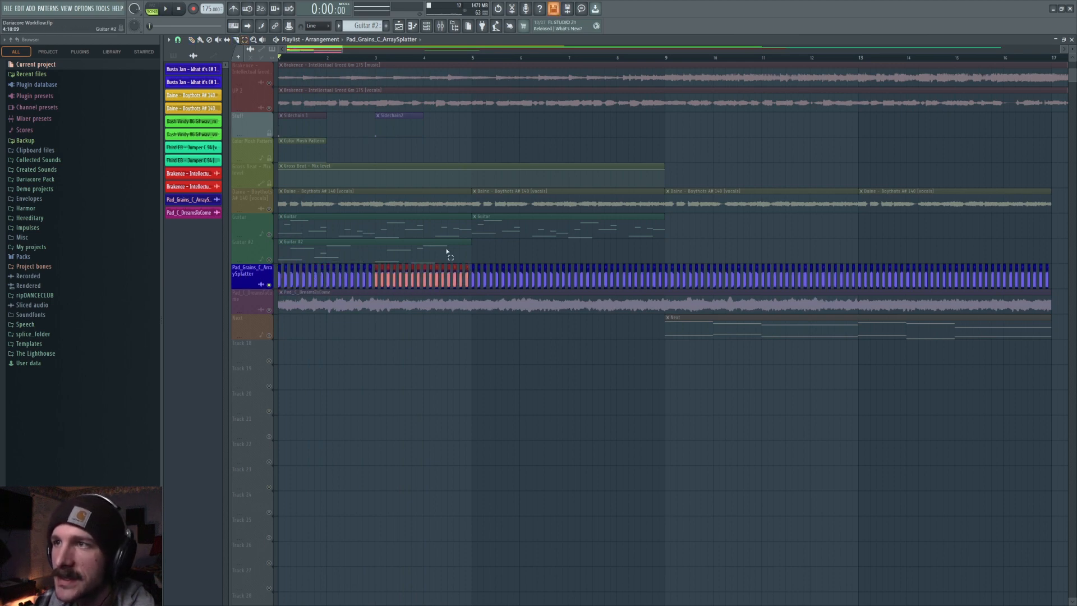
{"action": "key", "text": "space"}
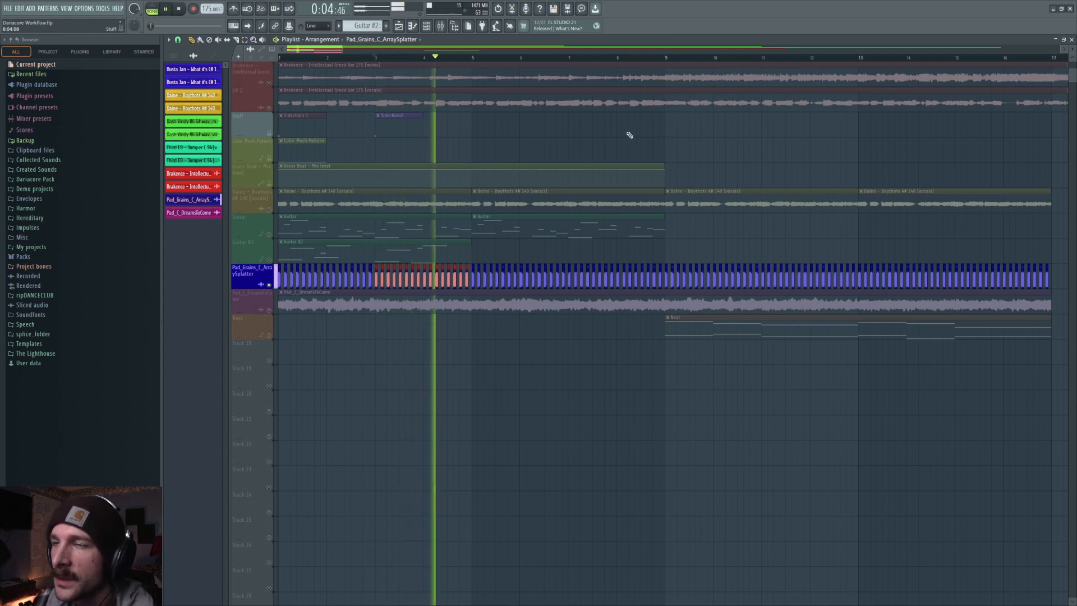
{"action": "left_click", "coordinate": [530, 258], "text": "ctrl"}
{"action": "key", "text": "space"}
Play the arrangement from bar 4 while toggling the Guitar track's mute.
{"action": "left_click", "coordinate": [477, 59]}
{"action": "key", "text": "space"}
{"action": "left_click", "coordinate": [270, 234]}
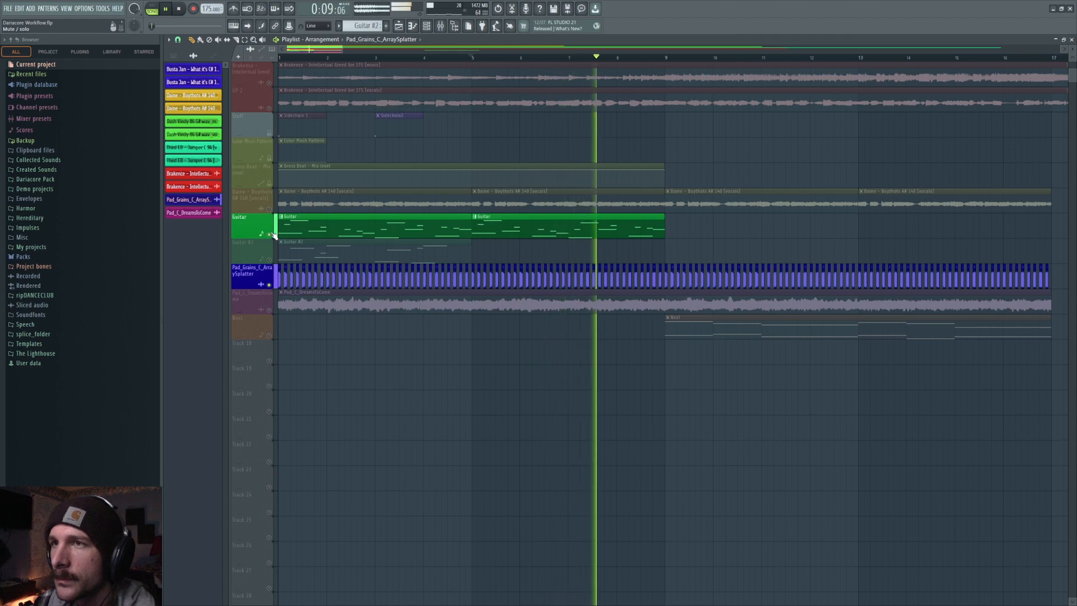
{"action": "left_click", "coordinate": [269, 234]}
{"action": "key", "text": "space"}
{"action": "left_click_drag", "start_coordinate": [326, 51], "coordinate": [357, 51]}
{"action": "left_click", "coordinate": [294, 56]}
{"action": "key", "text": "space"}
Audition the arrangement from several later positions along the timeline.
{"action": "key", "text": "space"}
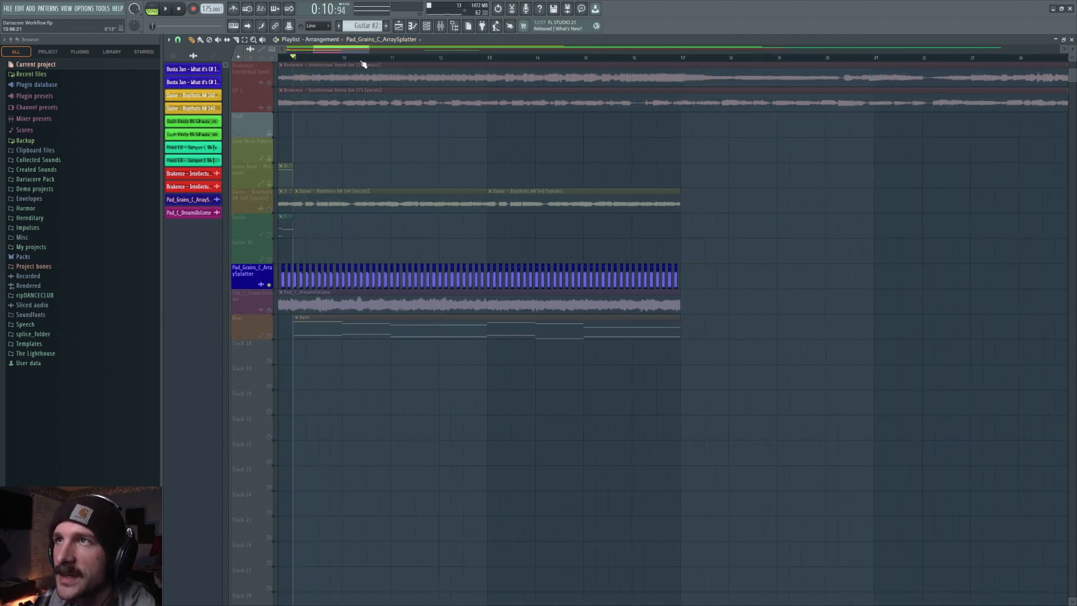
{"action": "left_click", "coordinate": [391, 57]}
{"action": "key", "text": "space"}
{"action": "key", "text": "space"}
{"action": "left_click", "coordinate": [486, 57]}
{"action": "key", "text": "space"}
{"action": "key", "text": "space"}
{"action": "left_click", "coordinate": [587, 58]}
{"action": "key", "text": "space"}
{"action": "key", "text": "space"}
{"action": "key", "text": "space"}
{"action": "key", "text": "space"}
{"action": "left_click", "coordinate": [583, 59]}
{"action": "key", "text": "space"}
{"action": "key", "text": "space"}
{"action": "scroll", "coordinate": [428, 64], "scroll_direction": "down", "scroll_amount": 6}
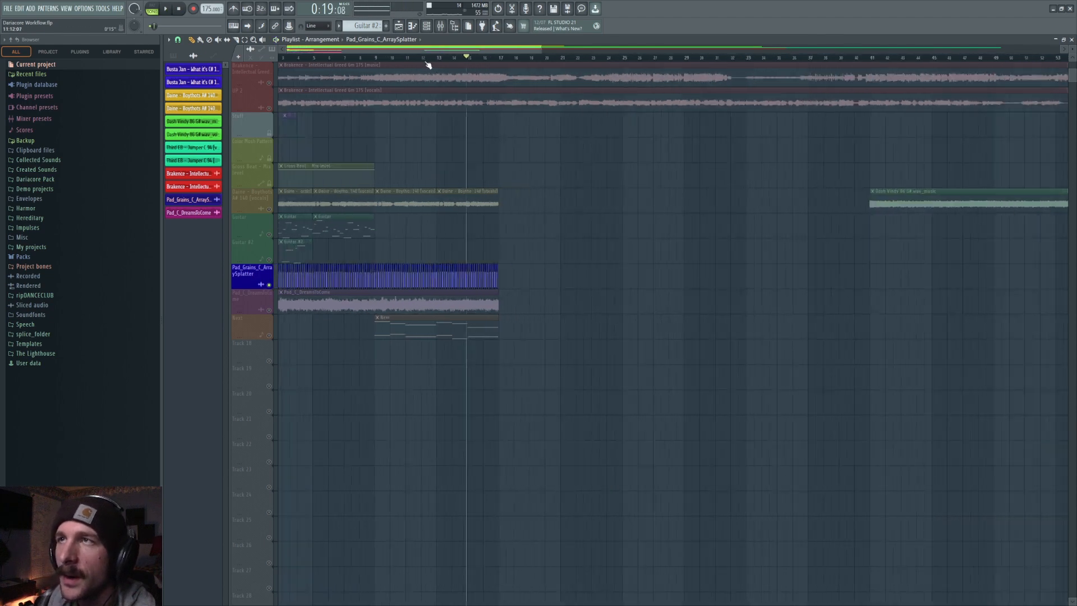
Unmute the Guitar track and play the arrangement from the beginning.
{"action": "left_click", "coordinate": [181, 41]}
{"action": "left_click", "coordinate": [189, 165]}
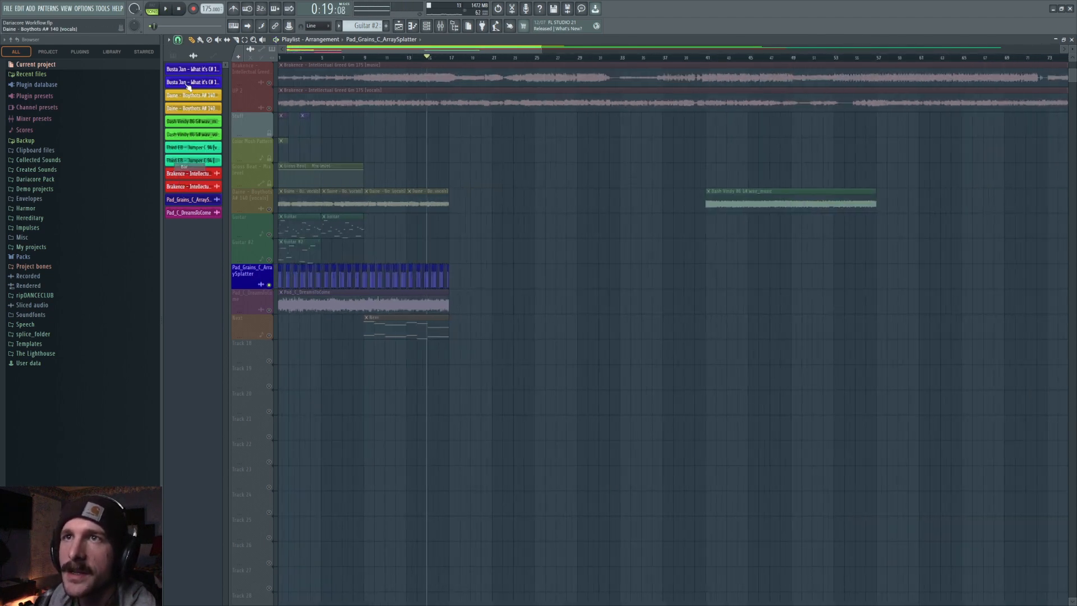
{"action": "left_click", "coordinate": [280, 58]}
{"action": "left_click", "coordinate": [269, 234]}
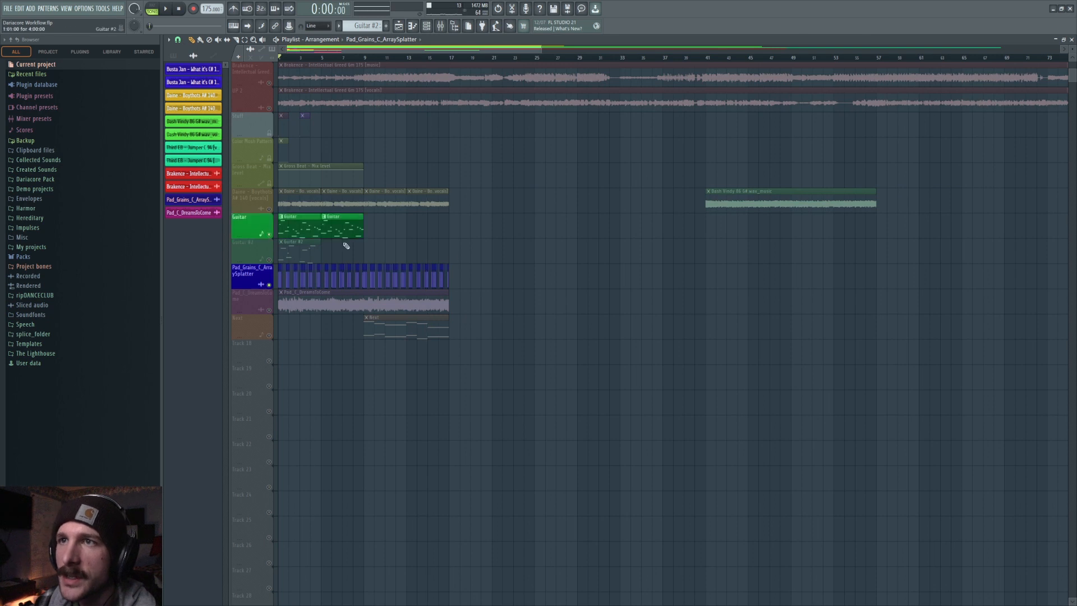
{"action": "key", "text": "space"}
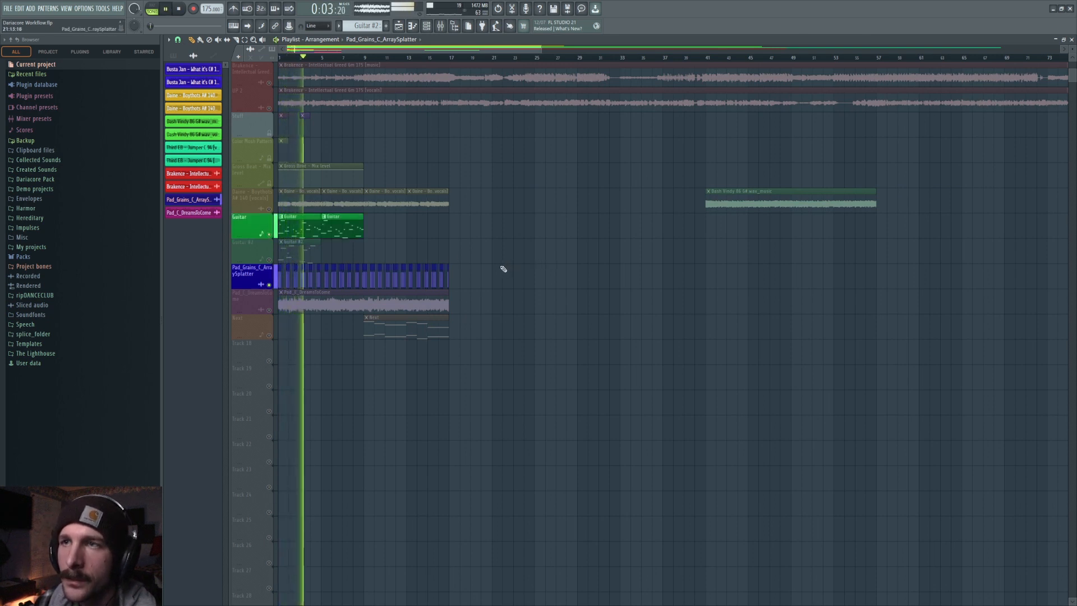
Paint two more Guitar pattern clips so the guitar part runs up to bar 17.
{"action": "left_click", "coordinate": [347, 232]}
{"action": "left_click", "coordinate": [368, 225]}
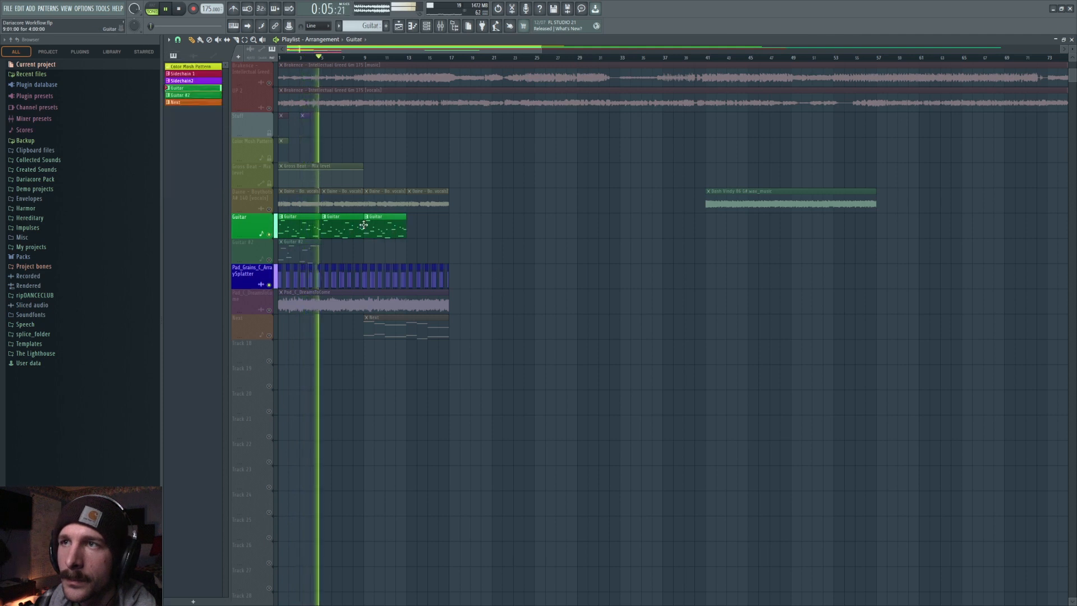
{"action": "left_click", "coordinate": [418, 231]}
{"action": "key", "text": "space"}
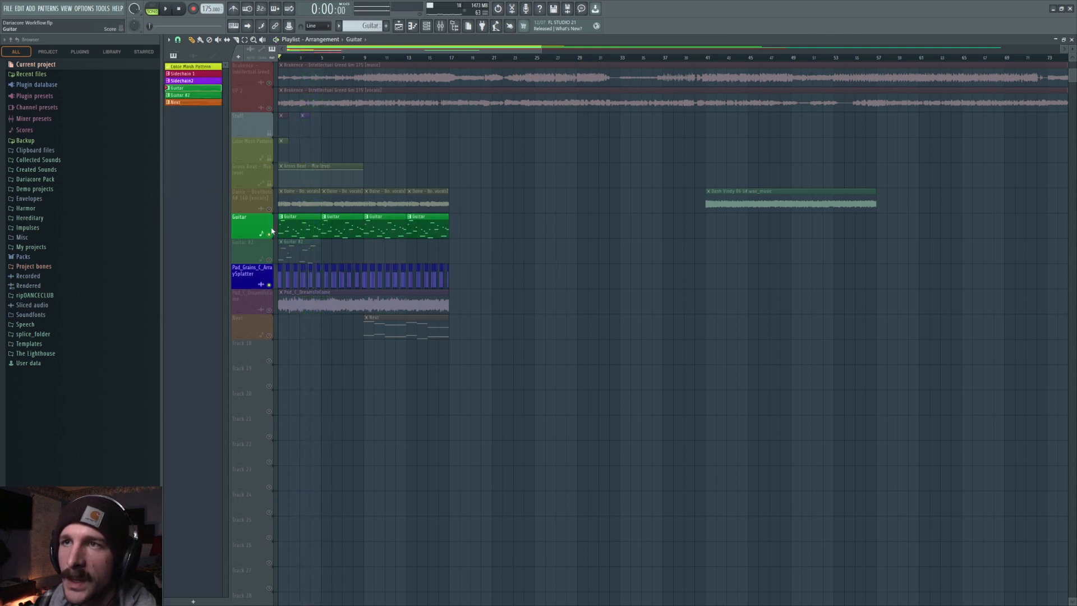
Unmute the Daine vocals track, mute the Guitar track, and play the arrangement.
{"action": "left_click", "coordinate": [268, 234]}
{"action": "left_click", "coordinate": [270, 209]}
{"action": "left_click", "coordinate": [273, 234]}
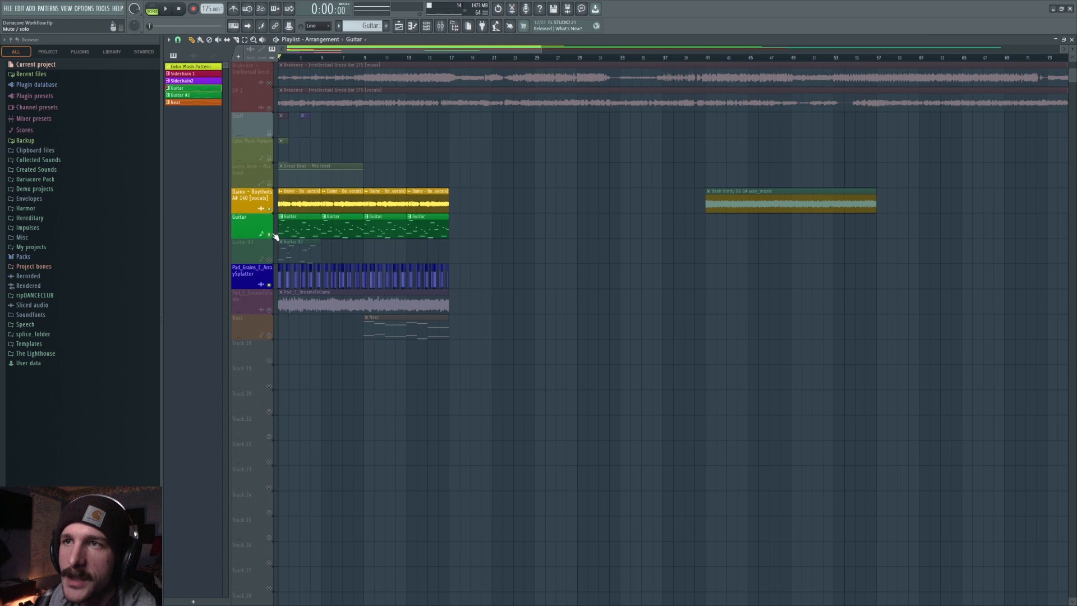
{"action": "left_click", "coordinate": [270, 234]}
{"action": "key", "text": "space"}
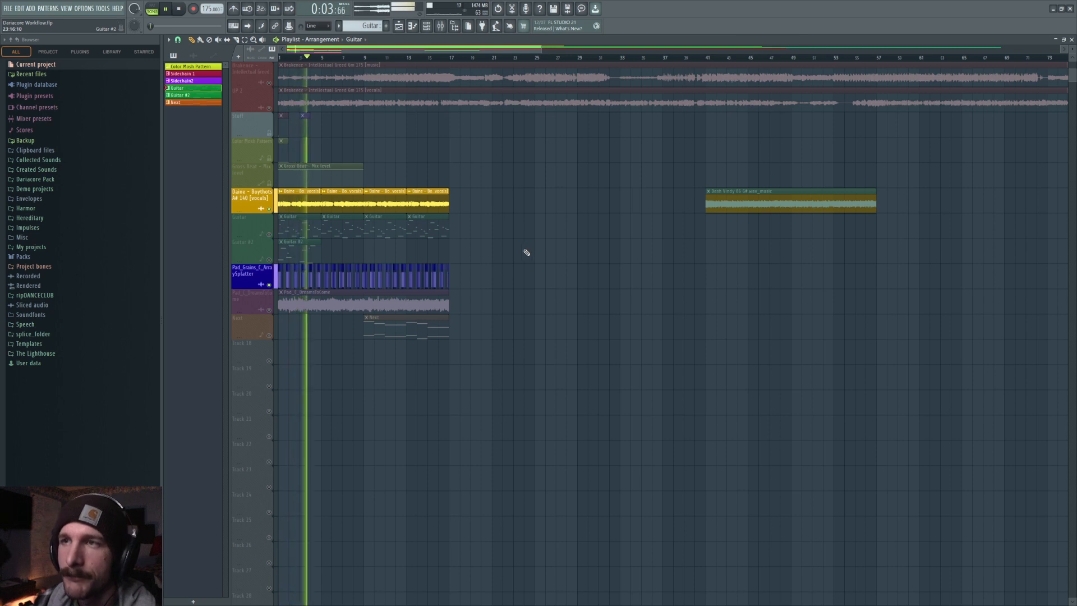
{"action": "key", "text": "space"}
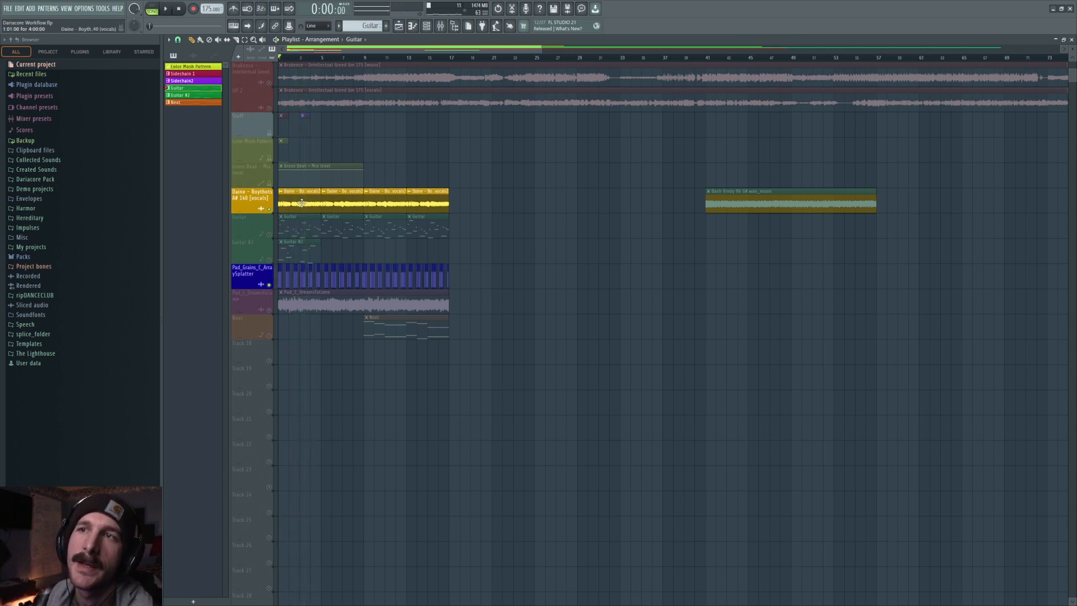
Unmute the Pad_C_DreamsToCome track and locate its sample file in the browser.
{"action": "left_click", "coordinate": [272, 312]}
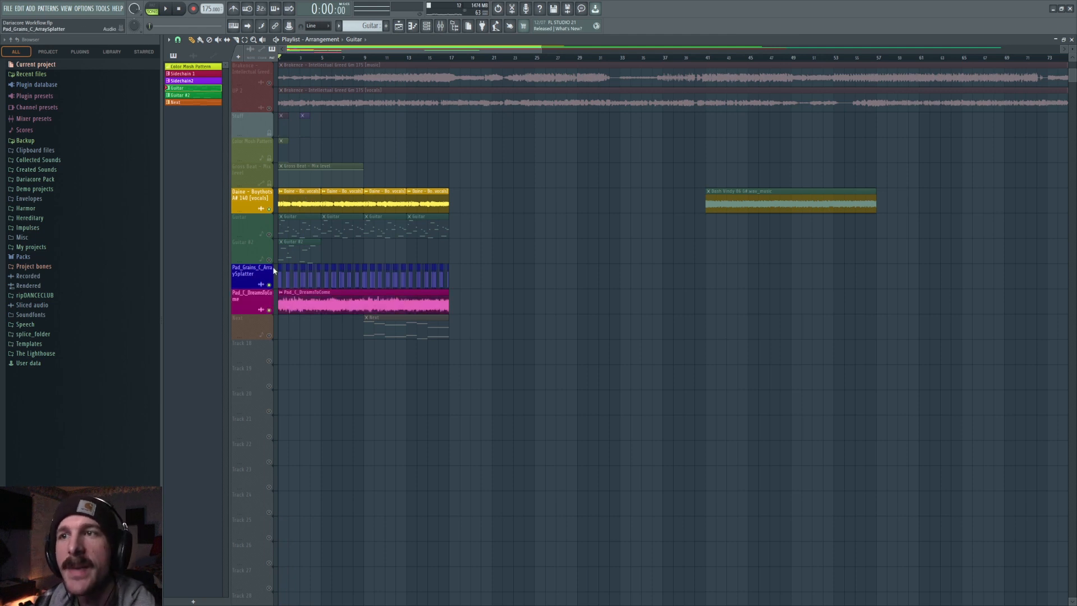
{"action": "double_click", "coordinate": [281, 293]}
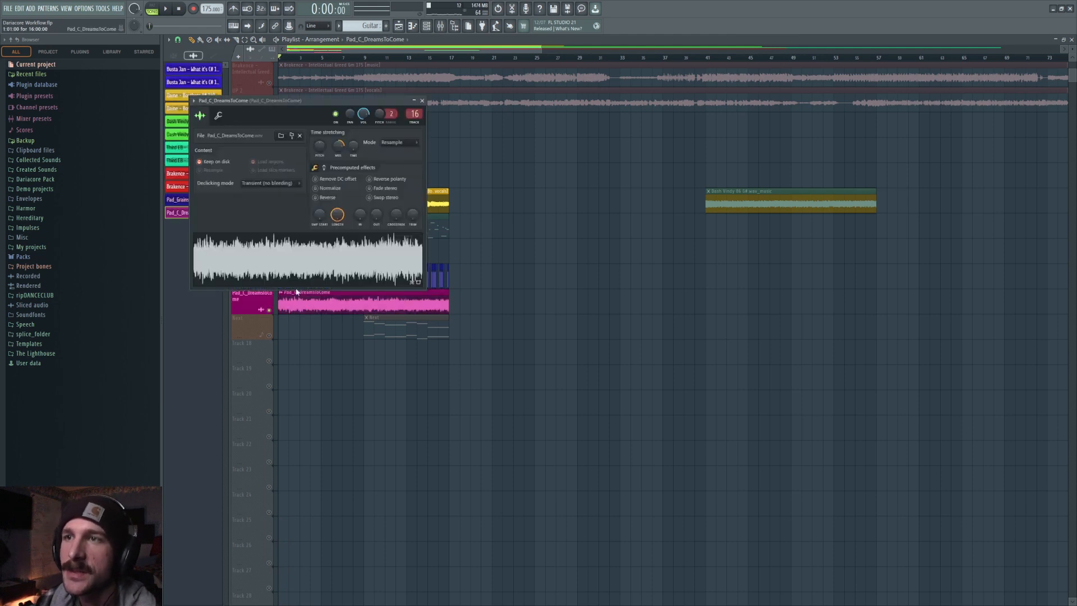
{"action": "left_click", "coordinate": [294, 135]}
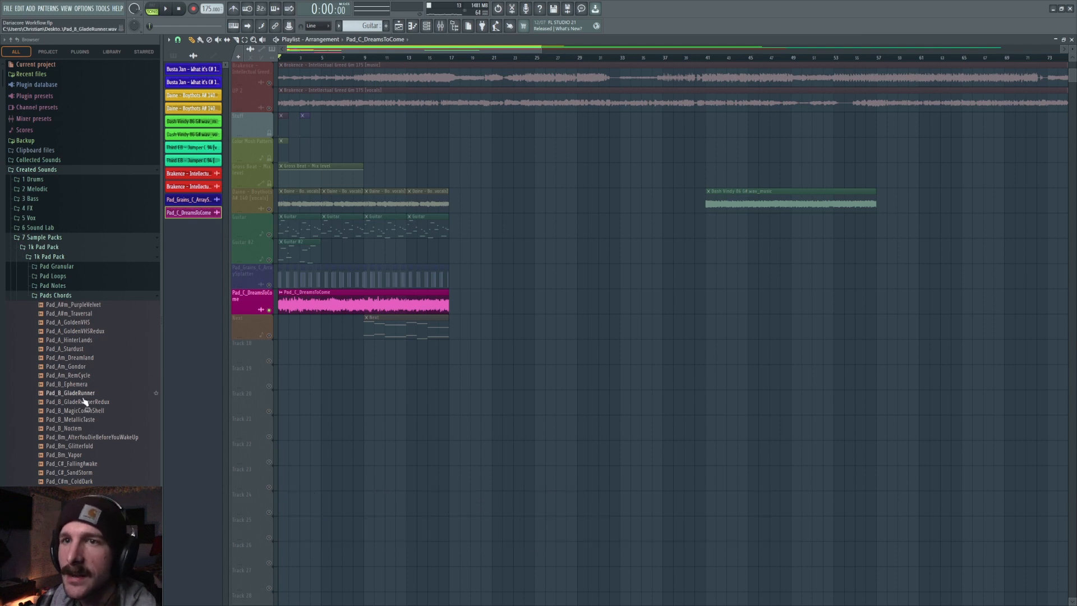
Open the mixer to inspect the Pad_C_DreamsToCome insert, then close it.
{"action": "key", "text": "F9"}
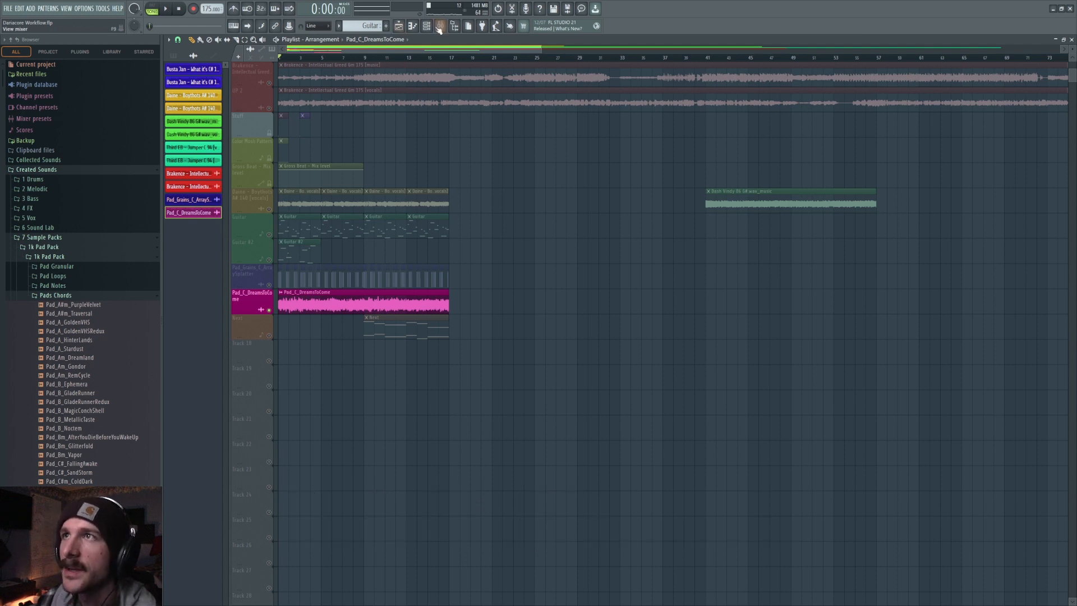
{"action": "right_click", "coordinate": [979, 334]}
{"action": "left_click_drag", "start_coordinate": [978, 335], "coordinate": [978, 347]}
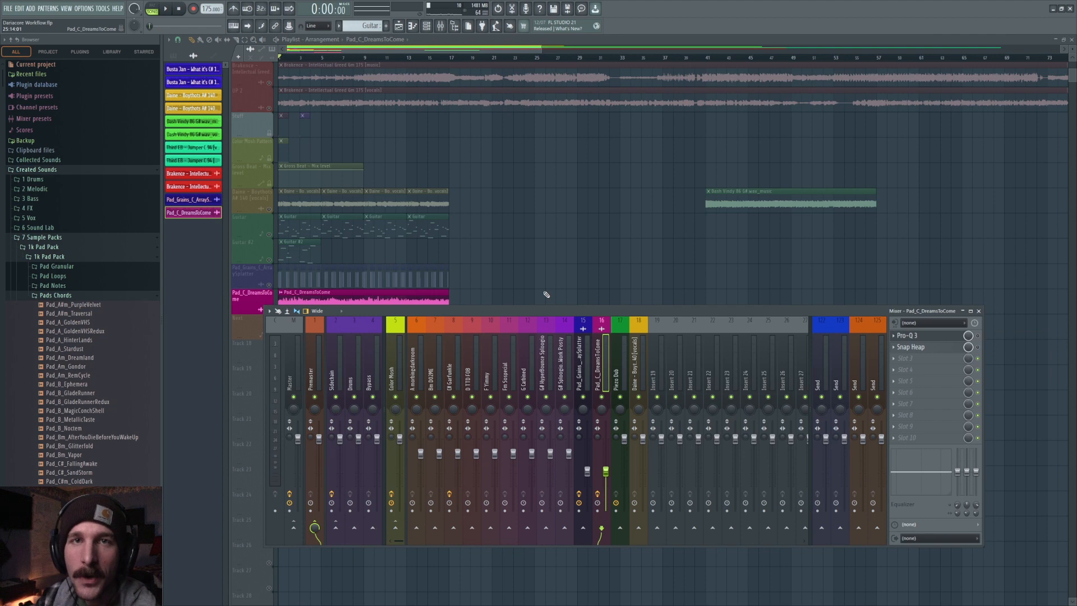
{"action": "key", "text": "F9"}
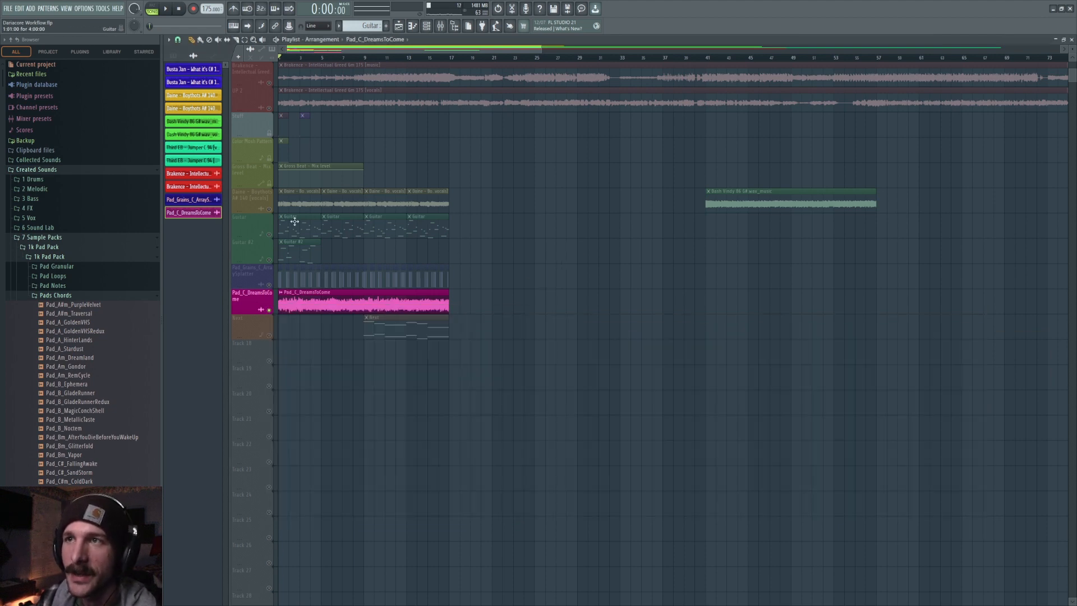
Reopen the pad sample's settings and the mixer while playing the arrangement.
{"action": "double_click", "coordinate": [413, 311]}
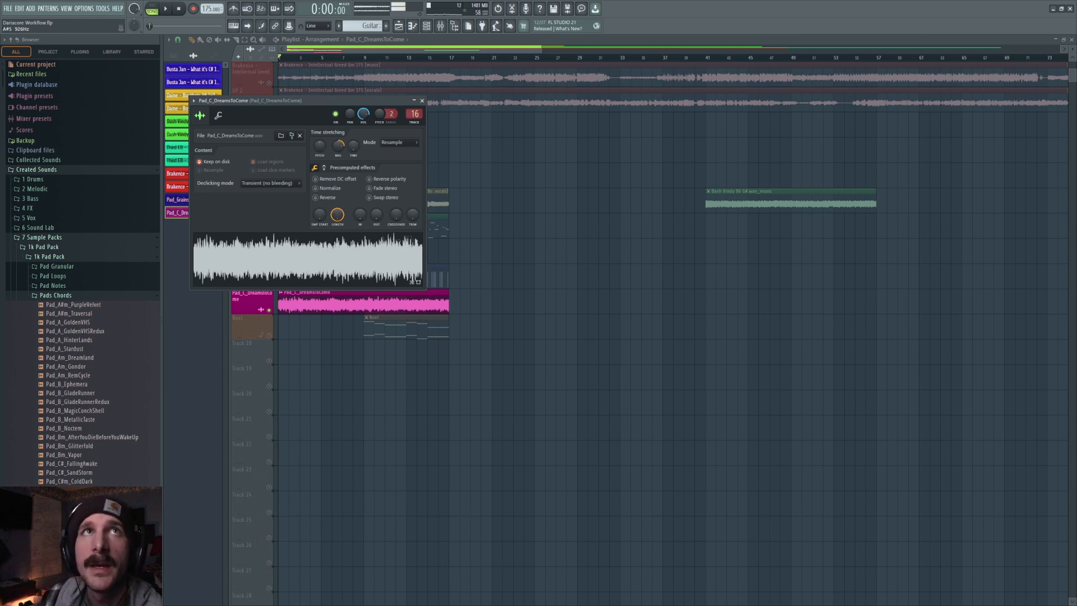
{"action": "left_click", "coordinate": [180, 10]}
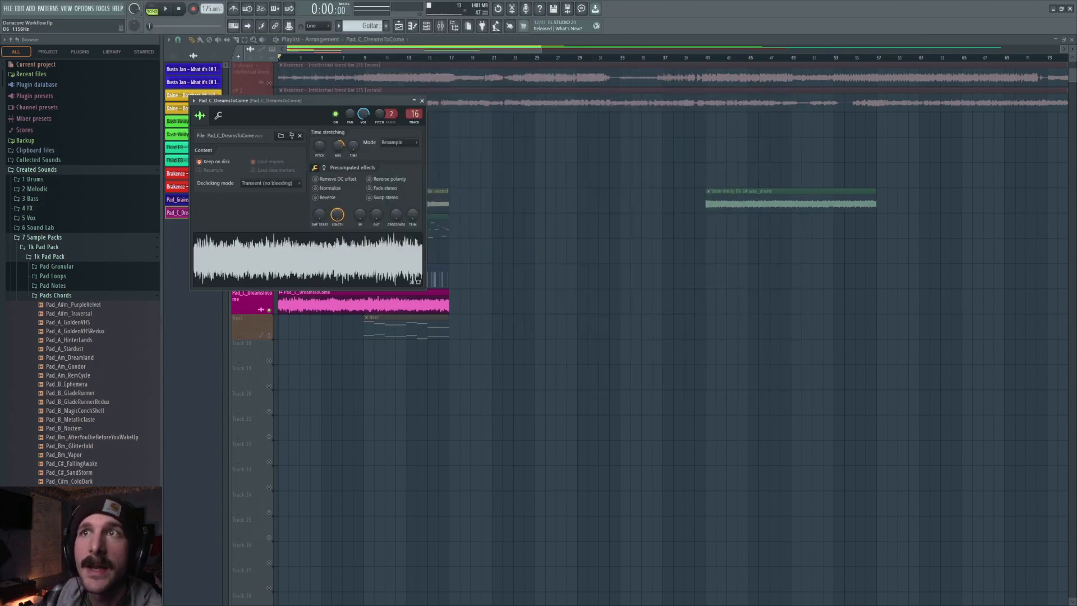
{"action": "left_click", "coordinate": [441, 25]}
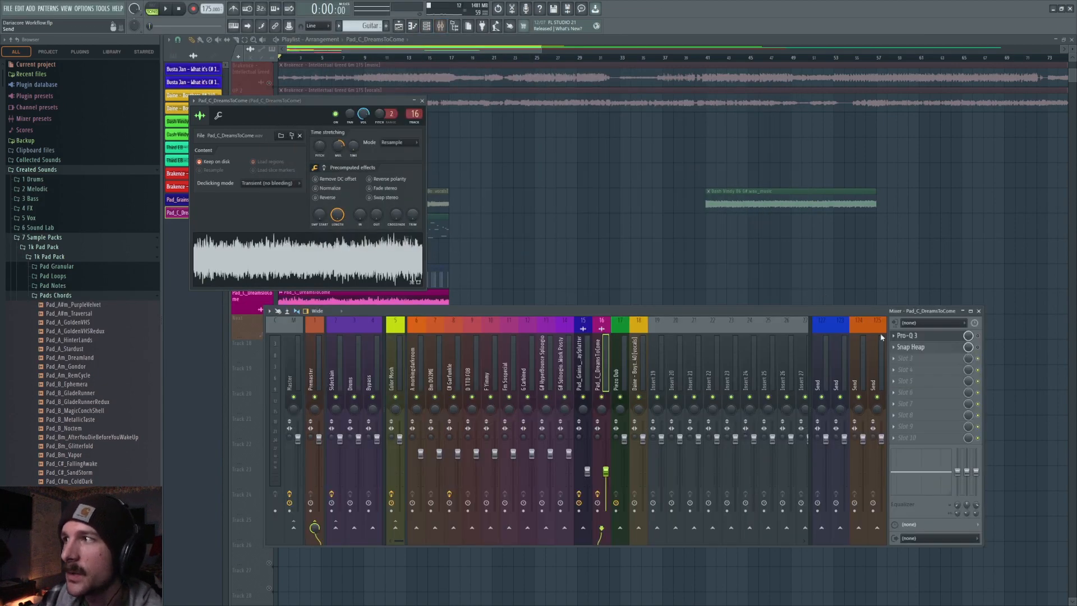
{"action": "right_click", "coordinate": [592, 216]}
{"action": "key", "text": "space"}
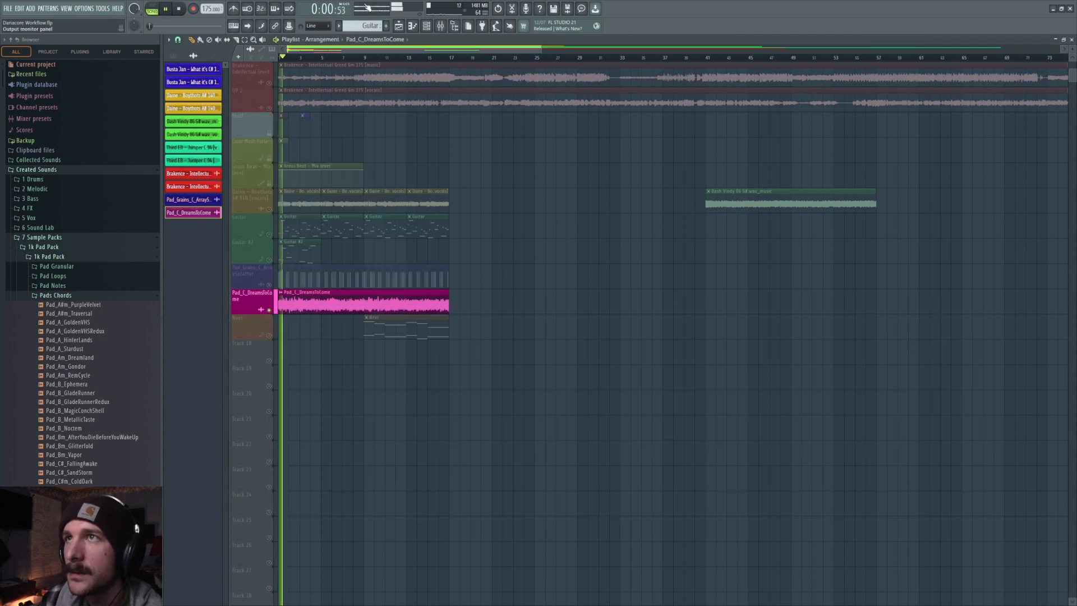
{"action": "left_click_drag", "start_coordinate": [269, 0], "coordinate": [241, 0]}
{"action": "key", "text": "F9"}
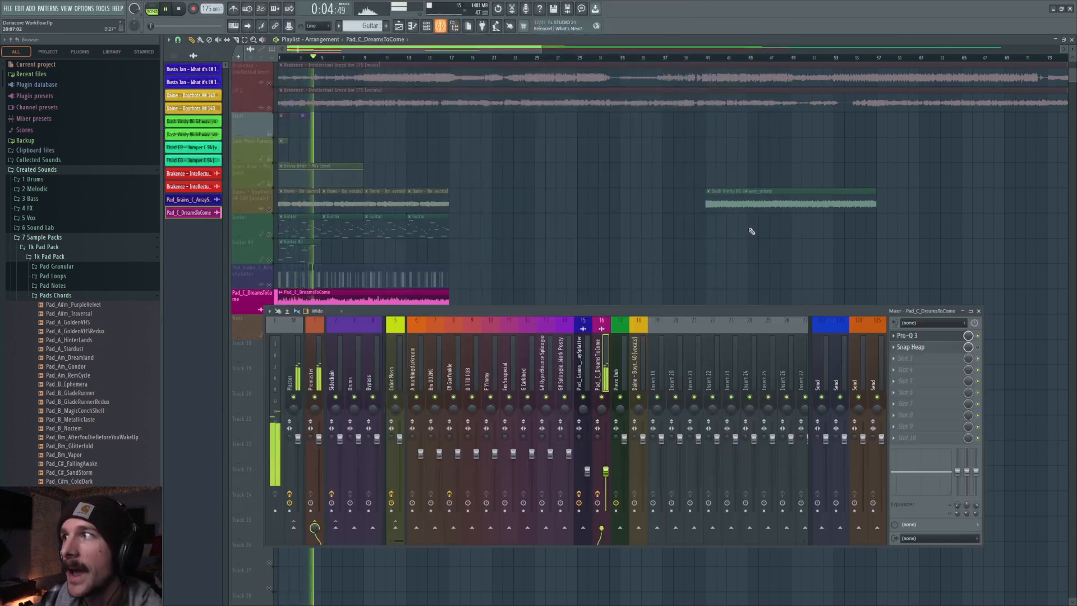
Open the Snap Heap effect on the Pad_C_DreamsToCome insert and inspect its effect chain while playing, then close it.
{"action": "left_click", "coordinate": [920, 347]}
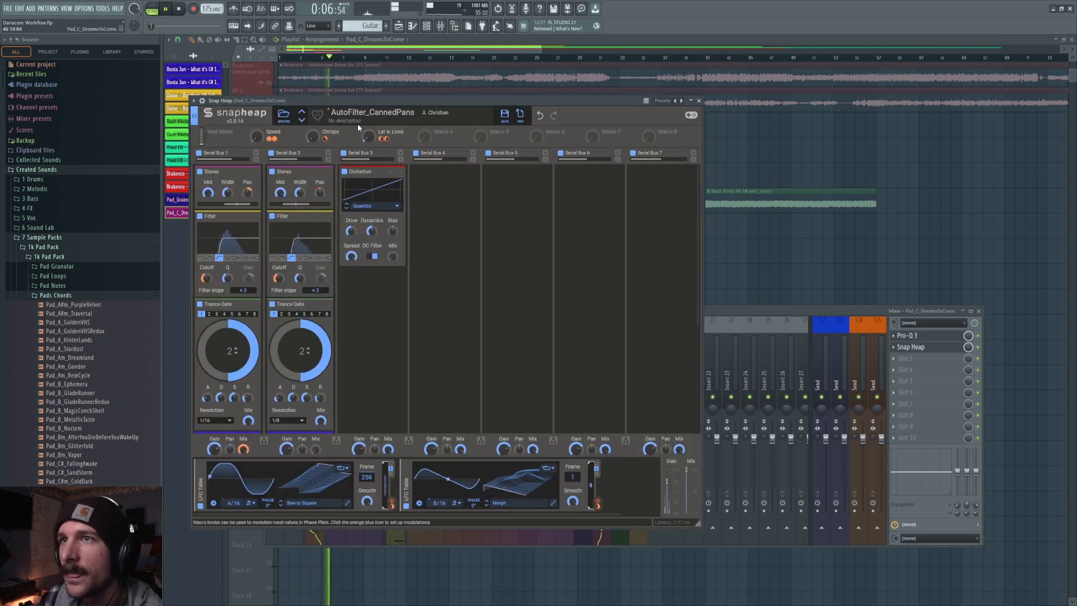
{"action": "key", "text": "space"}
{"action": "left_click_drag", "start_coordinate": [399, 104], "coordinate": [438, 104]}
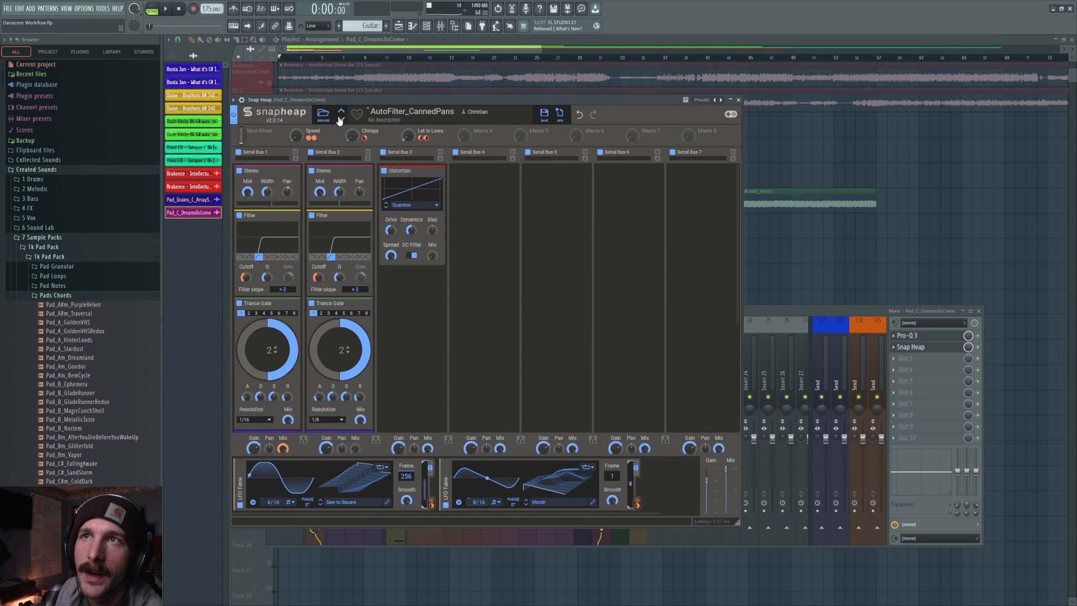
{"action": "key", "text": "space"}
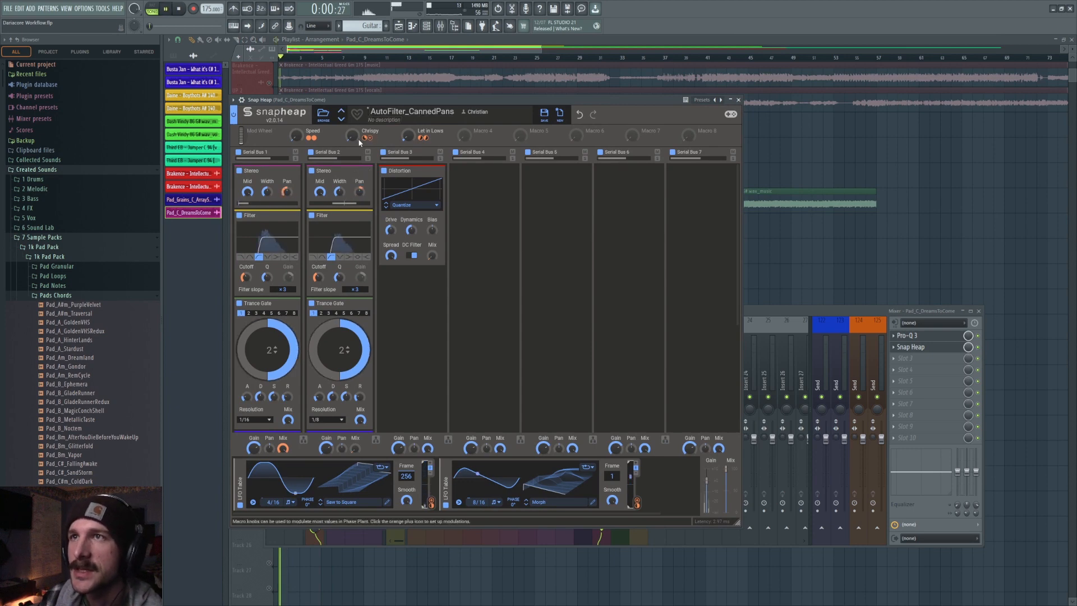
{"action": "key", "text": "space"}
{"action": "key", "text": "space"}
{"action": "key", "text": "space"}
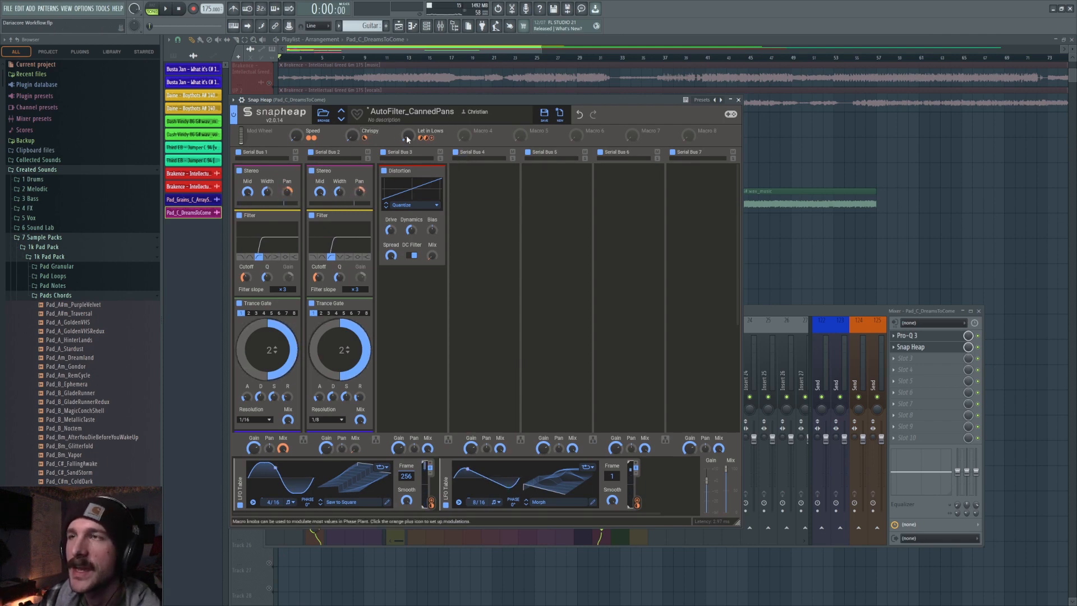
{"action": "scroll", "coordinate": [372, 315], "scroll_direction": "down", "scroll_amount": 3}
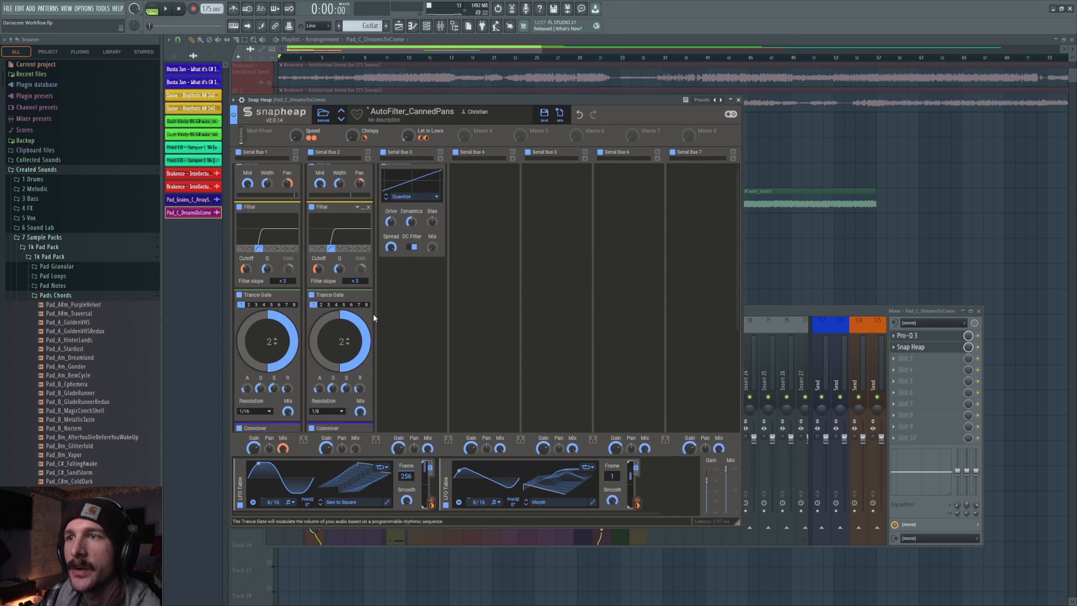
{"action": "scroll", "coordinate": [329, 342], "scroll_direction": "down", "scroll_amount": 3}
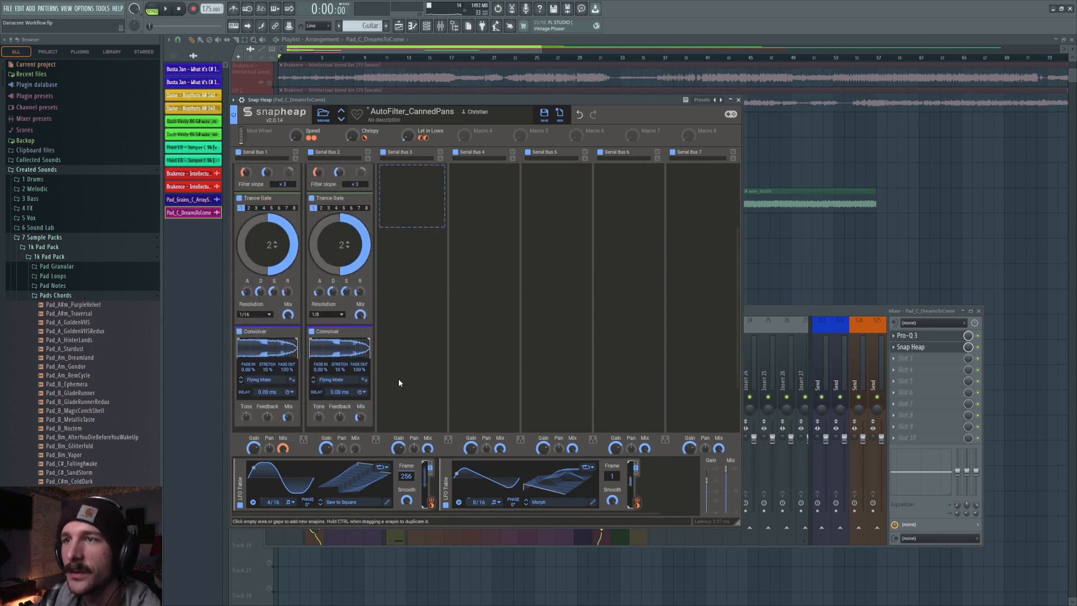
{"action": "scroll", "coordinate": [530, 281], "scroll_direction": "up", "scroll_amount": 6}
{"action": "left_click", "coordinate": [738, 99]}
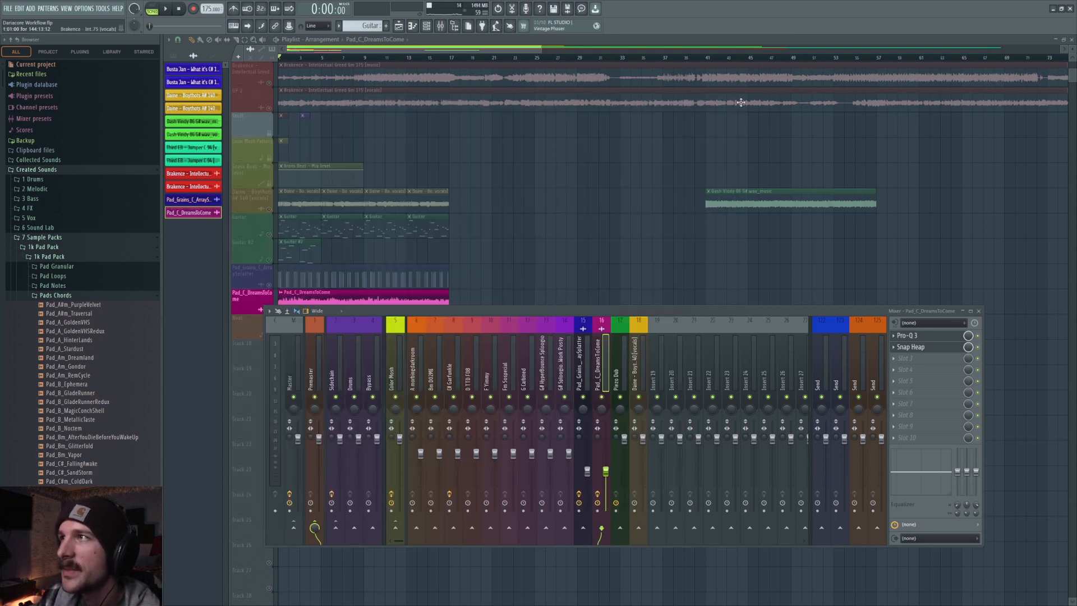
Close the mixer and unmute the Pad_Grains, Daine vocals and Pad_C_DreamsToCome tracks, then play the arrangement.
{"action": "key", "text": "F9"}
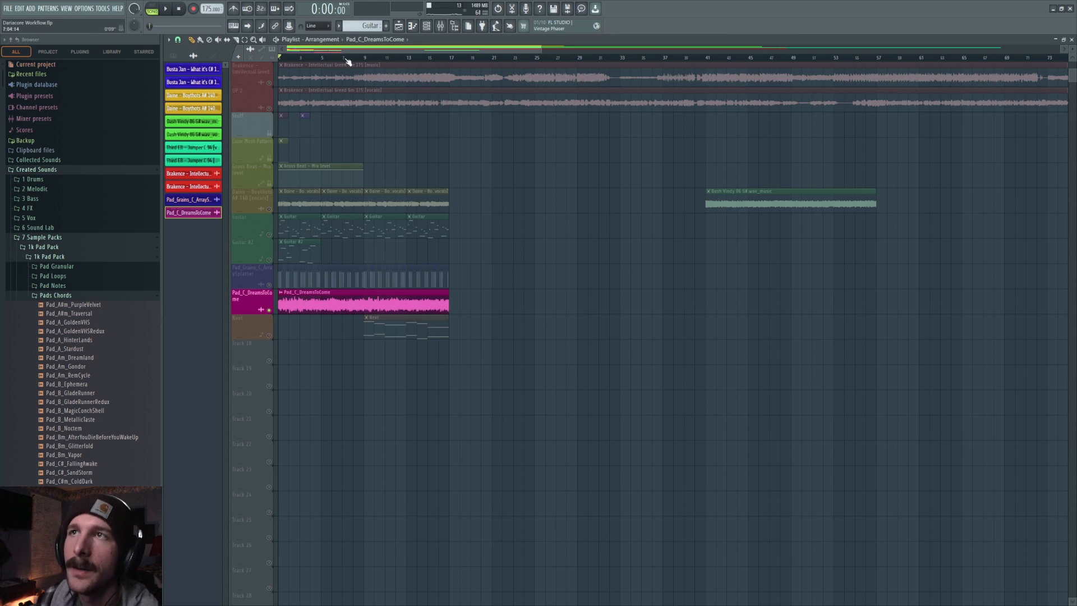
{"action": "left_click_drag", "start_coordinate": [347, 62], "coordinate": [301, 197]}
{"action": "left_click", "coordinate": [269, 284]}
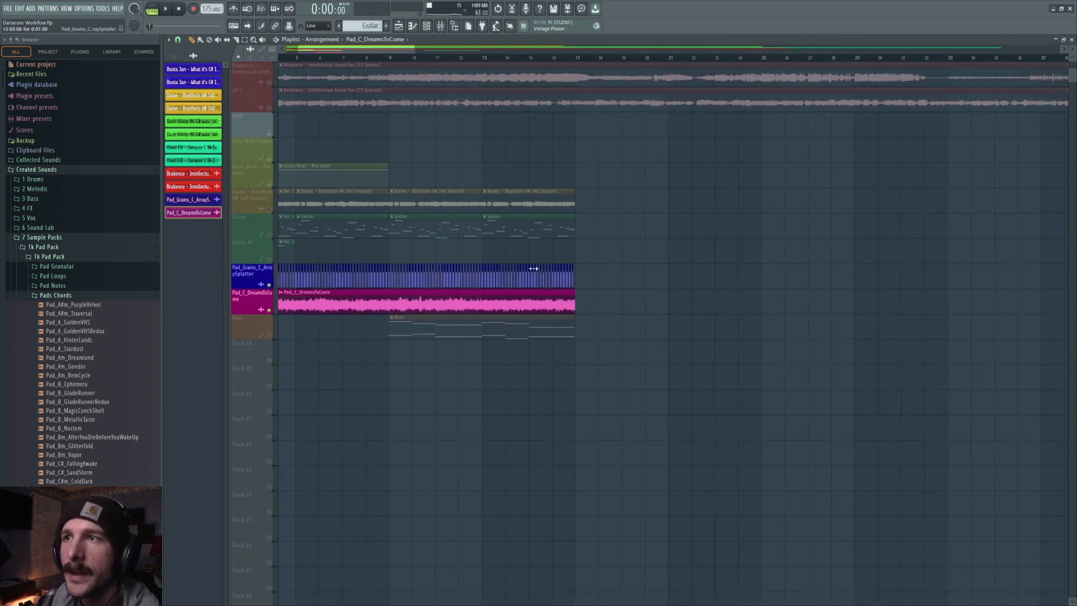
{"action": "left_click", "coordinate": [270, 284], "text": "ctrl"}
{"action": "left_click", "coordinate": [269, 209]}
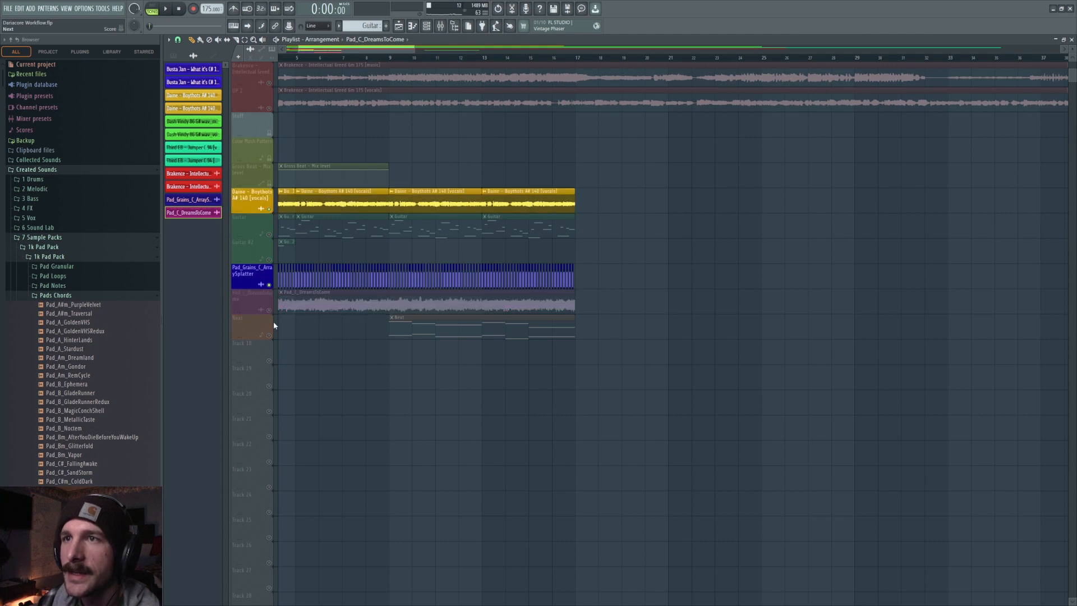
{"action": "left_click", "coordinate": [269, 309]}
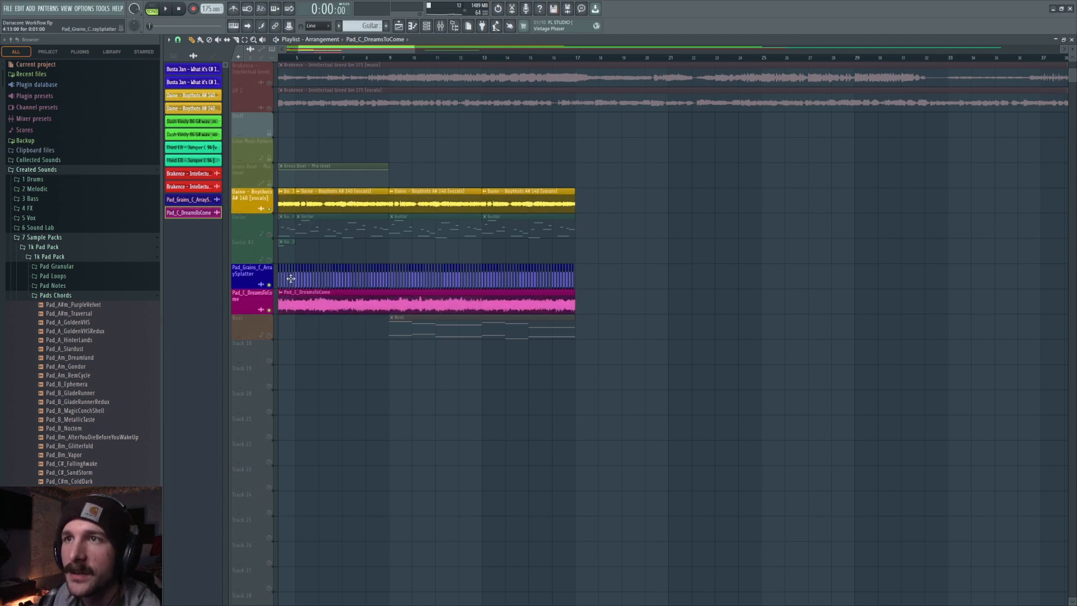
{"action": "key", "text": "space"}
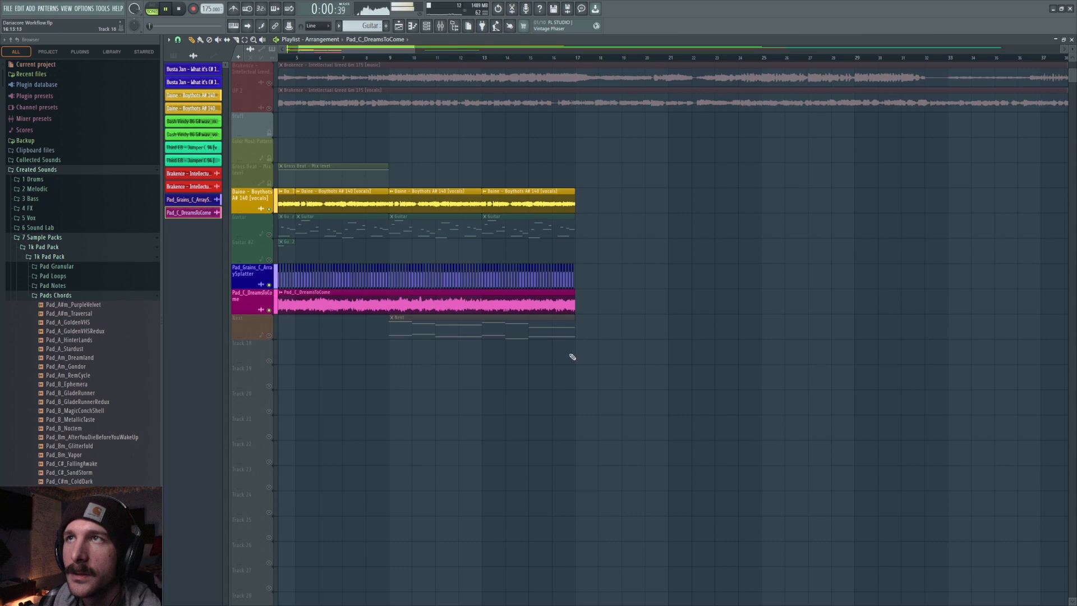
Compare the mix with and without the Pad_Grains track by muting and unmuting it during playback, then stop.
{"action": "left_click", "coordinate": [269, 285]}
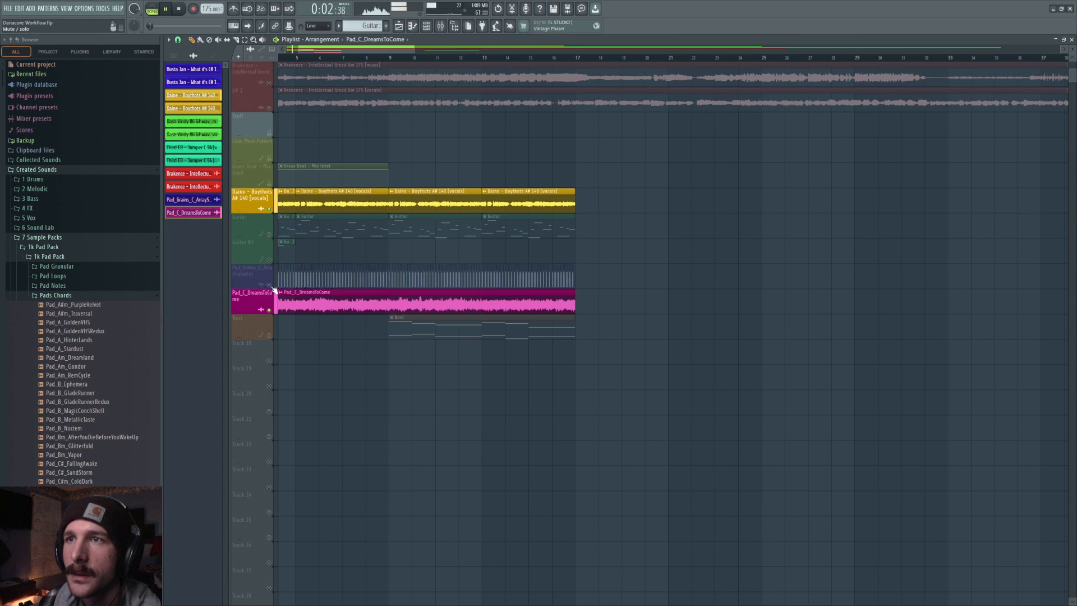
{"action": "left_click", "coordinate": [271, 288]}
{"action": "key", "text": "space"}
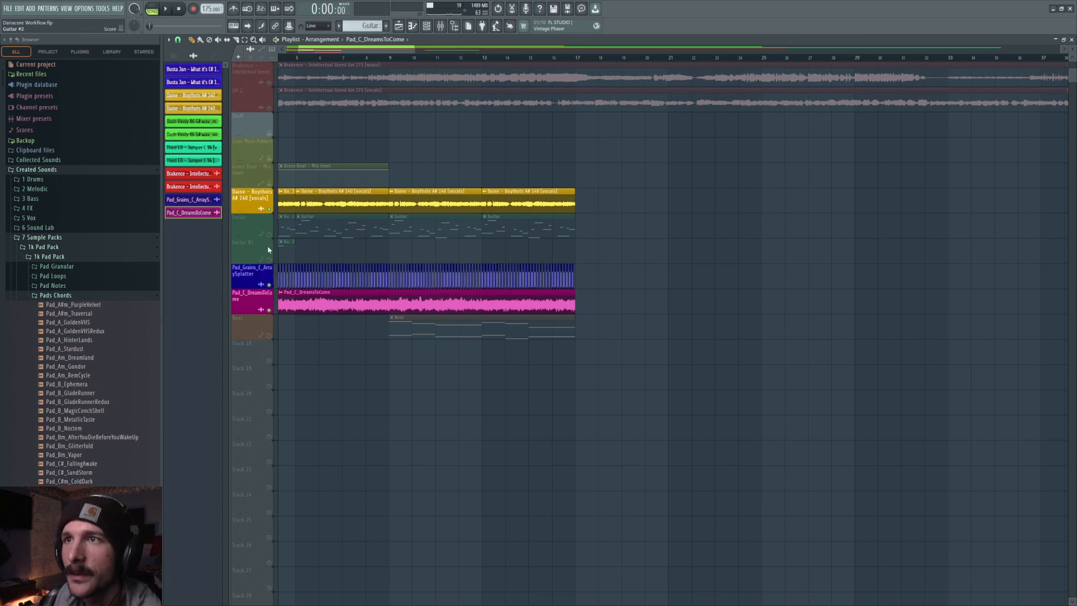
Mute the Daine vocals track, unmute the Beat track, and play the arrangement from around bar 9.
{"action": "left_click", "coordinate": [269, 208]}
{"action": "left_click", "coordinate": [389, 60]}
{"action": "key", "text": "space"}
{"action": "key", "text": "space"}
{"action": "left_click", "coordinate": [270, 336]}
{"action": "key", "text": "space"}
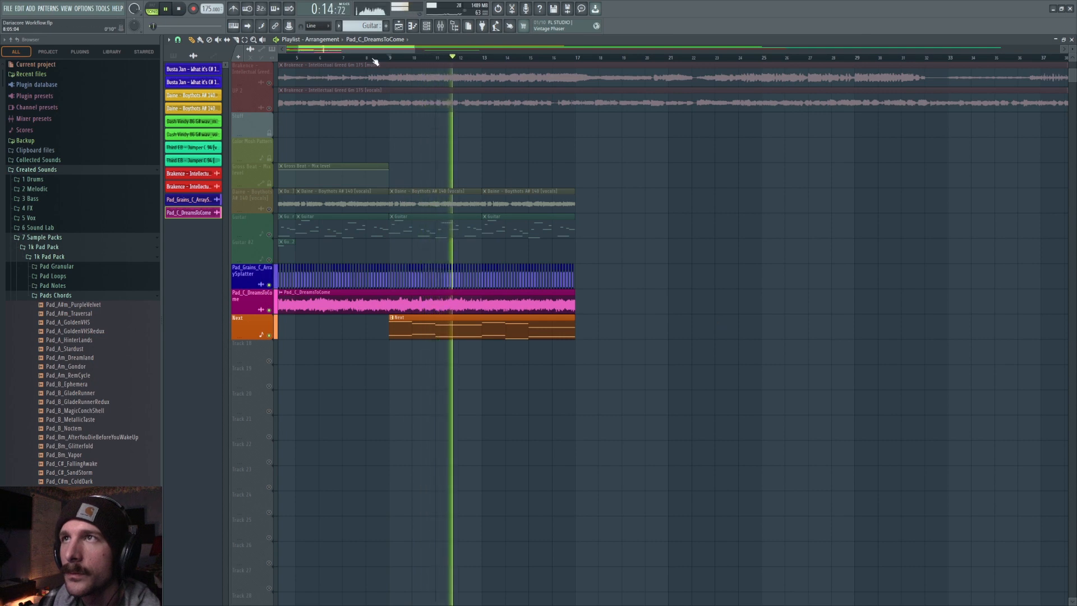
{"action": "scroll", "coordinate": [375, 59], "scroll_direction": "down", "scroll_amount": 5}
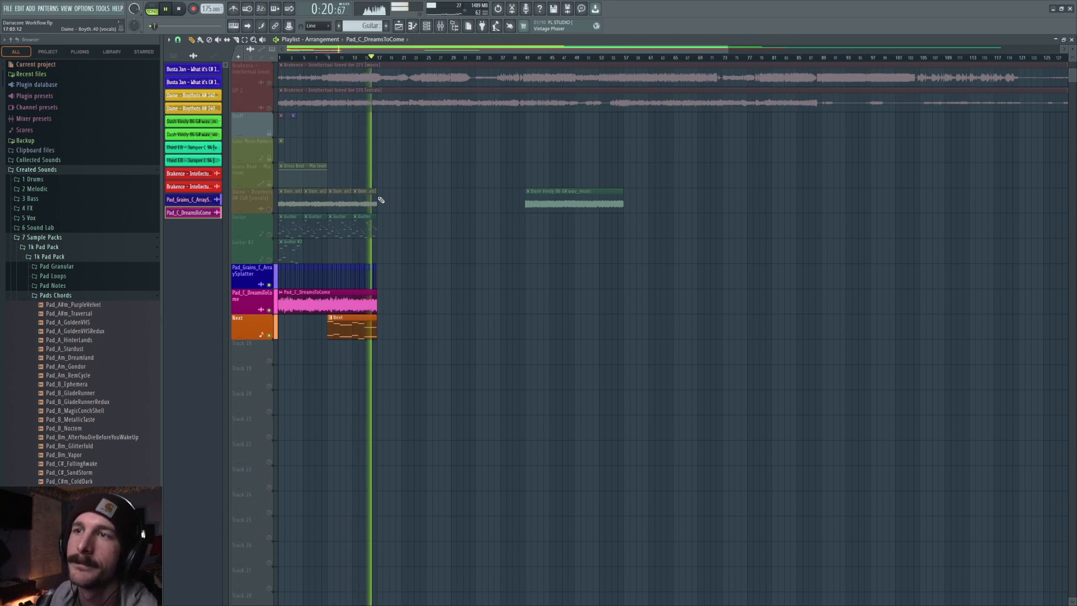
{"action": "key", "text": "space"}
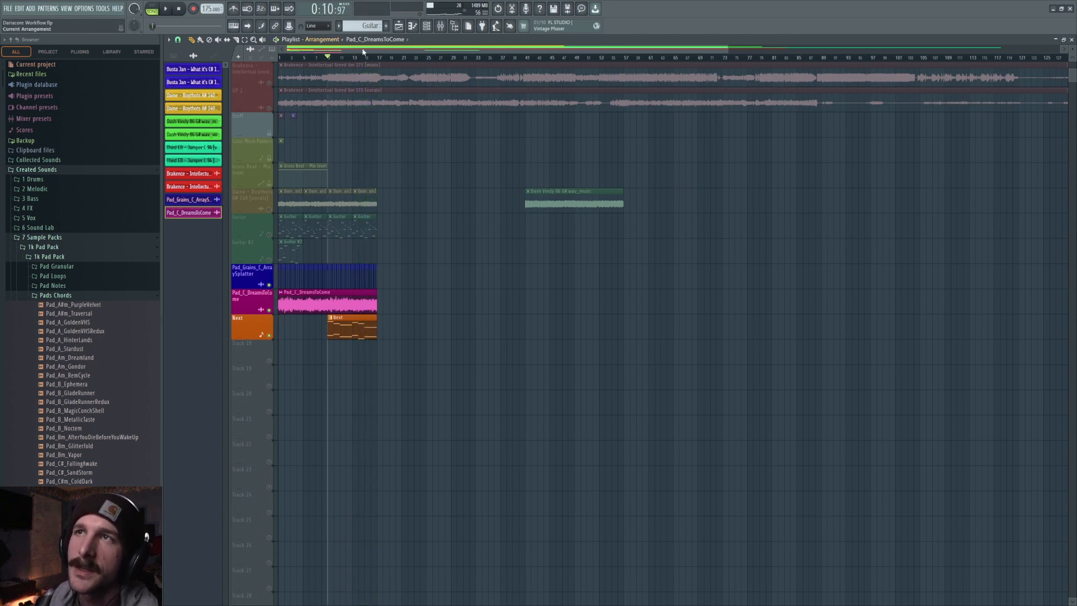
Filter the channel rack to synths, open the Serum channel and view its FX page, then close all windows.
{"action": "left_click", "coordinate": [426, 26]}
{"action": "left_click", "coordinate": [896, 55]}
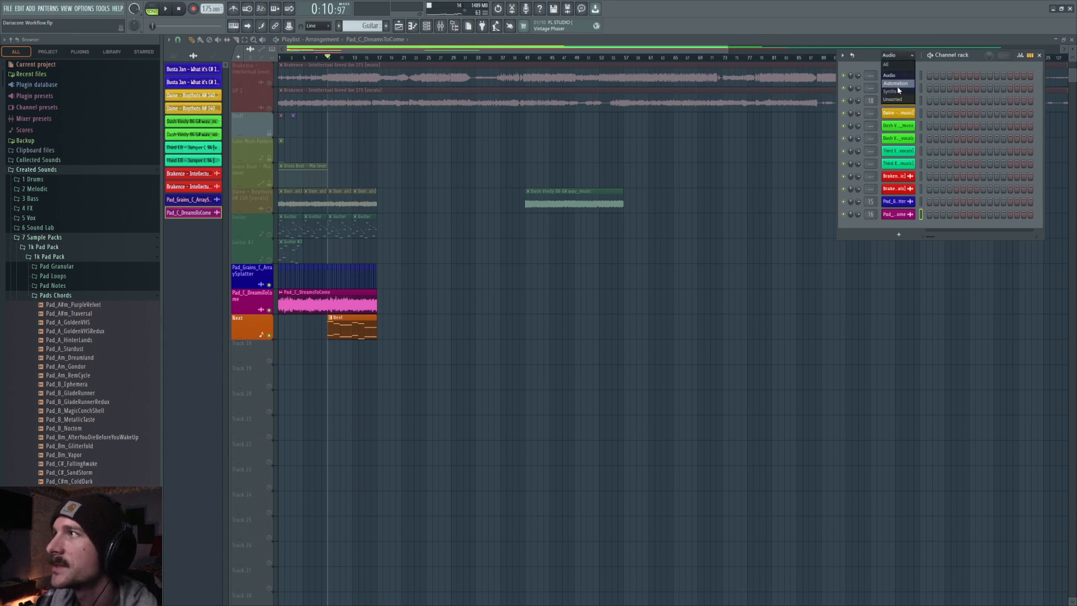
{"action": "left_click", "coordinate": [891, 91]}
{"action": "left_click", "coordinate": [898, 101]}
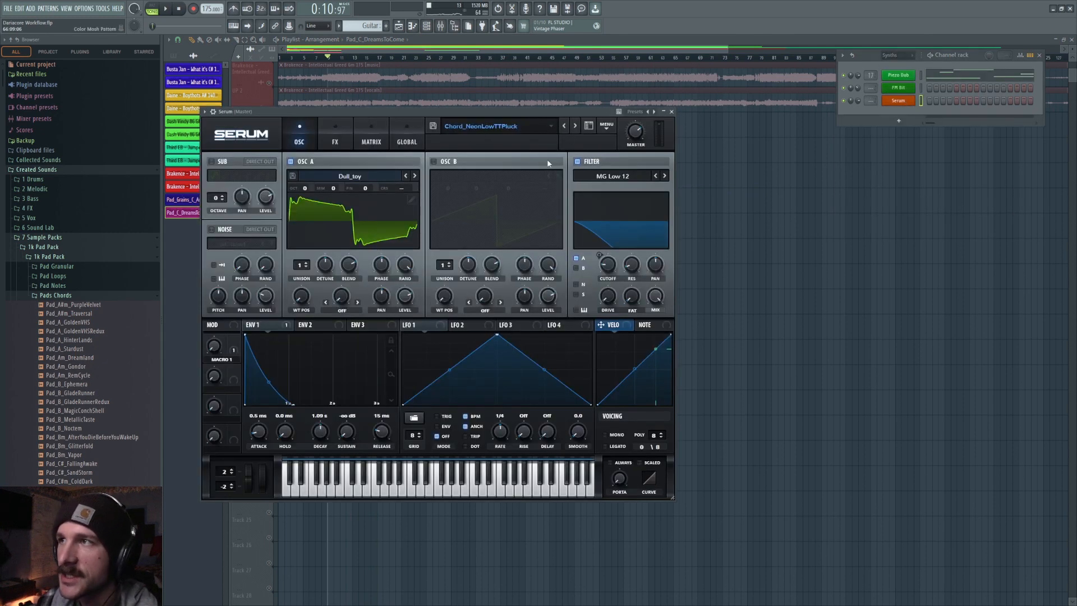
{"action": "left_click", "coordinate": [334, 137]}
{"action": "key", "text": "F12"}
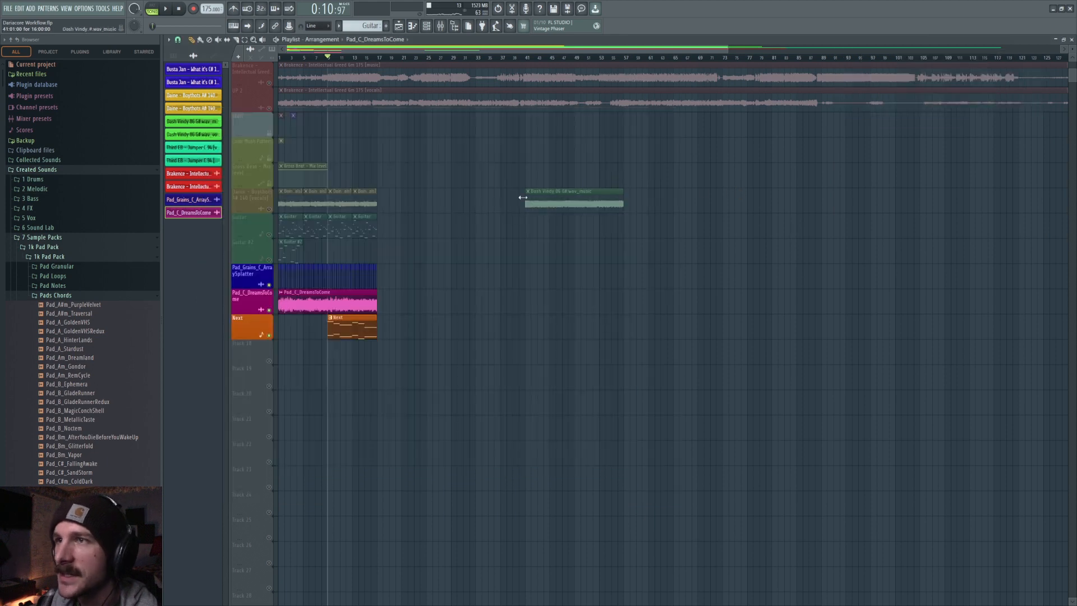
{"action": "scroll", "coordinate": [306, 341], "scroll_direction": "up", "scroll_amount": 3}
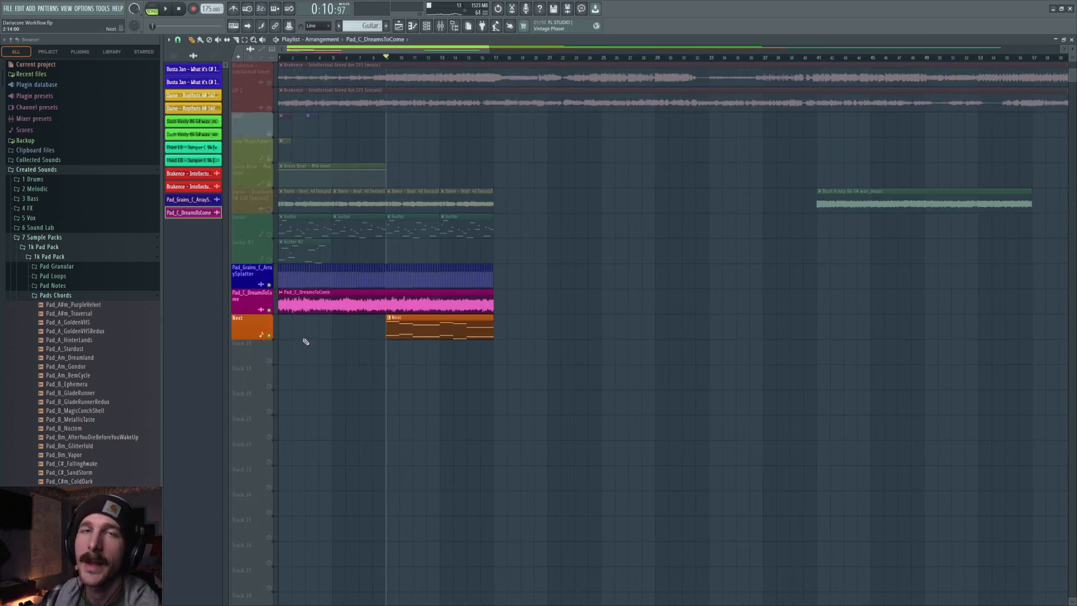
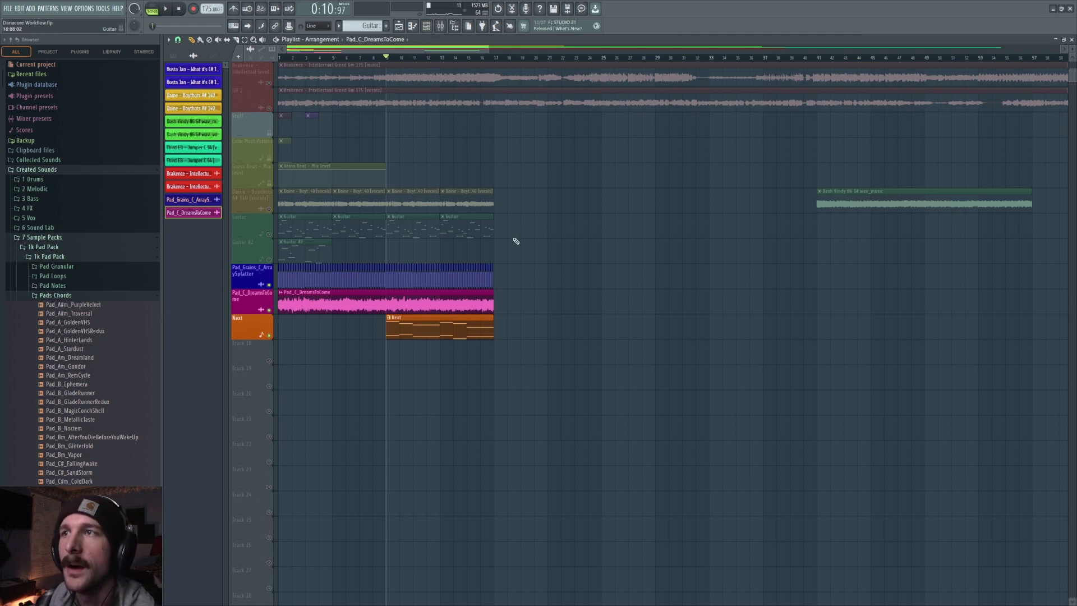
Open the channel rack, view the Serum channel's plugin window, then close all windows.
{"action": "key", "text": "F6"}
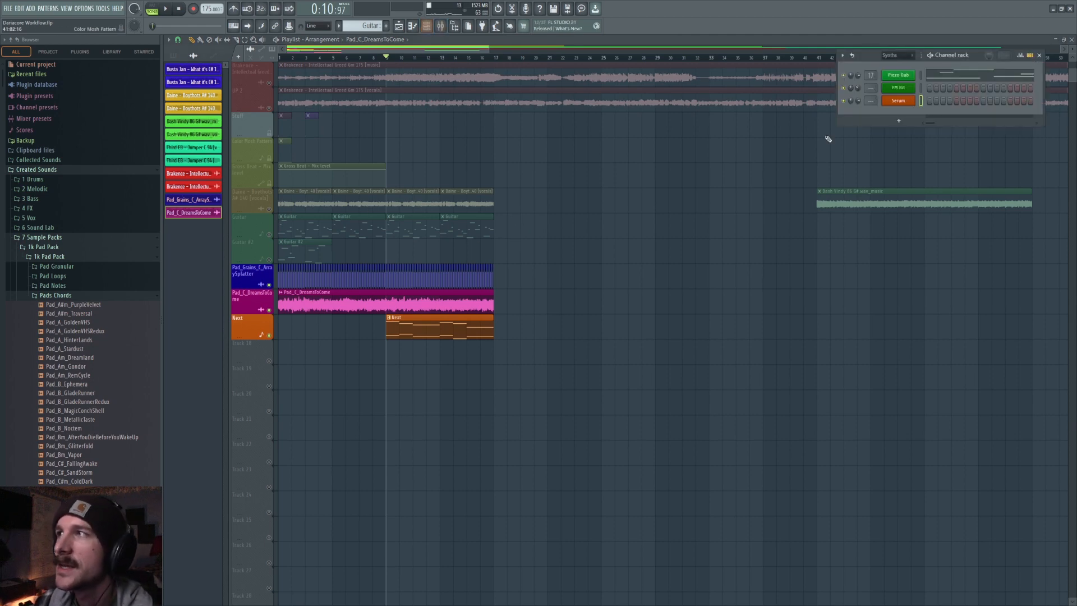
{"action": "left_click", "coordinate": [892, 102]}
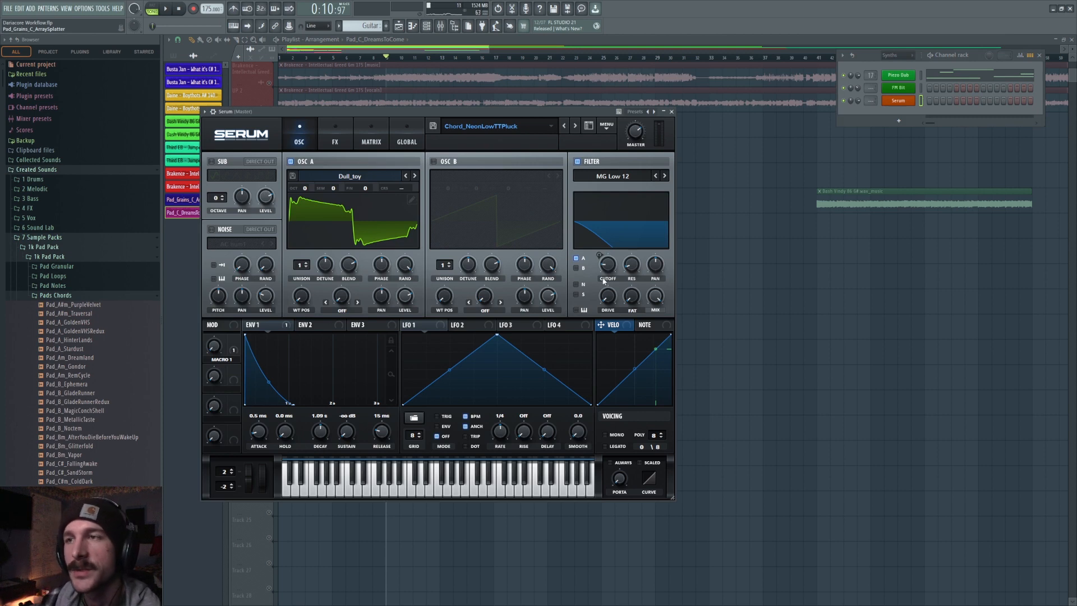
{"action": "key", "text": "F12"}
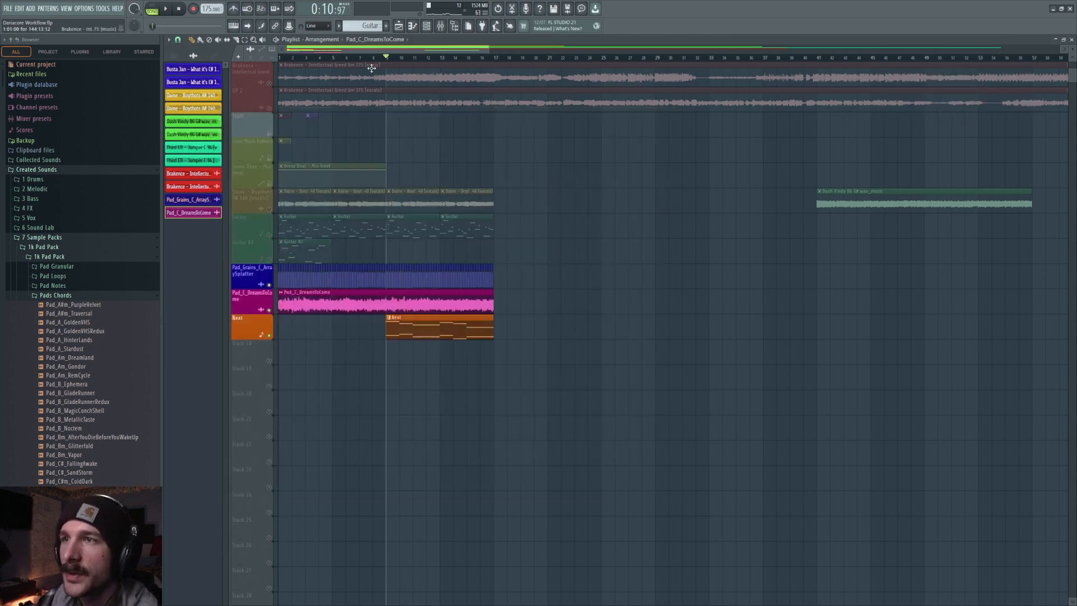
Solo and unsolo the Guitar track to bring all tracks back, then play and stop the arrangement.
{"action": "left_click_drag", "start_coordinate": [474, 50], "coordinate": [445, 49]}
{"action": "scroll", "coordinate": [271, 289], "scroll_direction": "up", "scroll_amount": 2}
{"action": "left_click", "coordinate": [269, 285]}
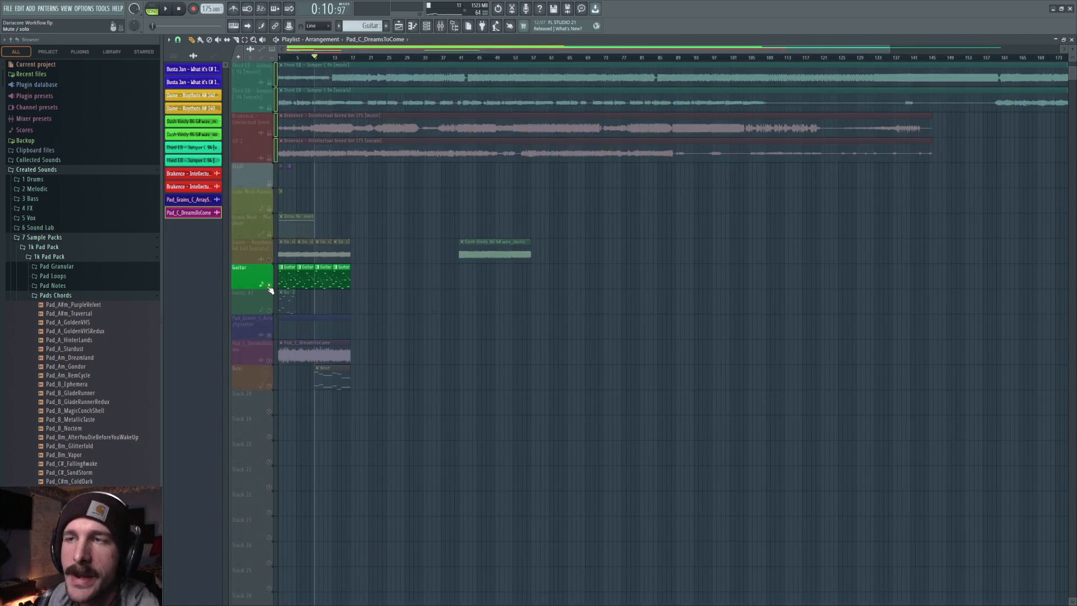
{"action": "left_click", "coordinate": [269, 286]}
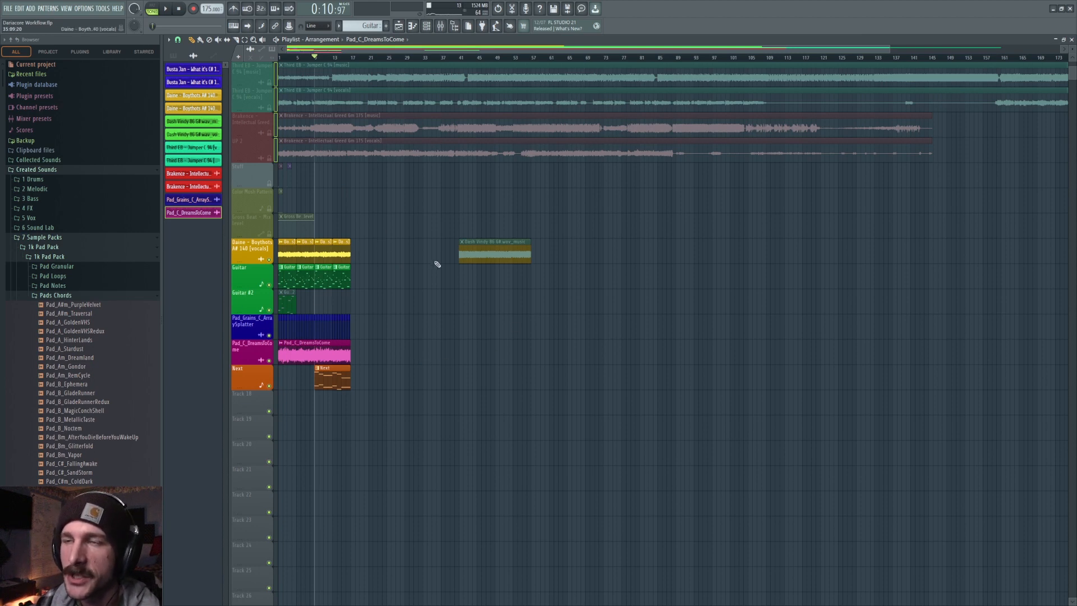
{"action": "key", "text": "space"}
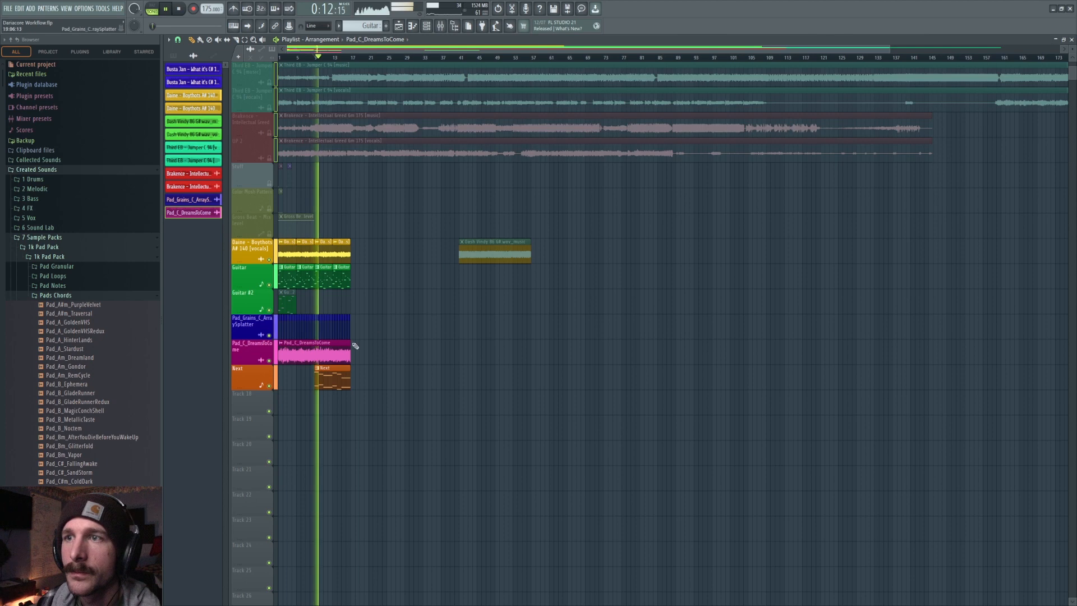
{"action": "key", "text": "space"}
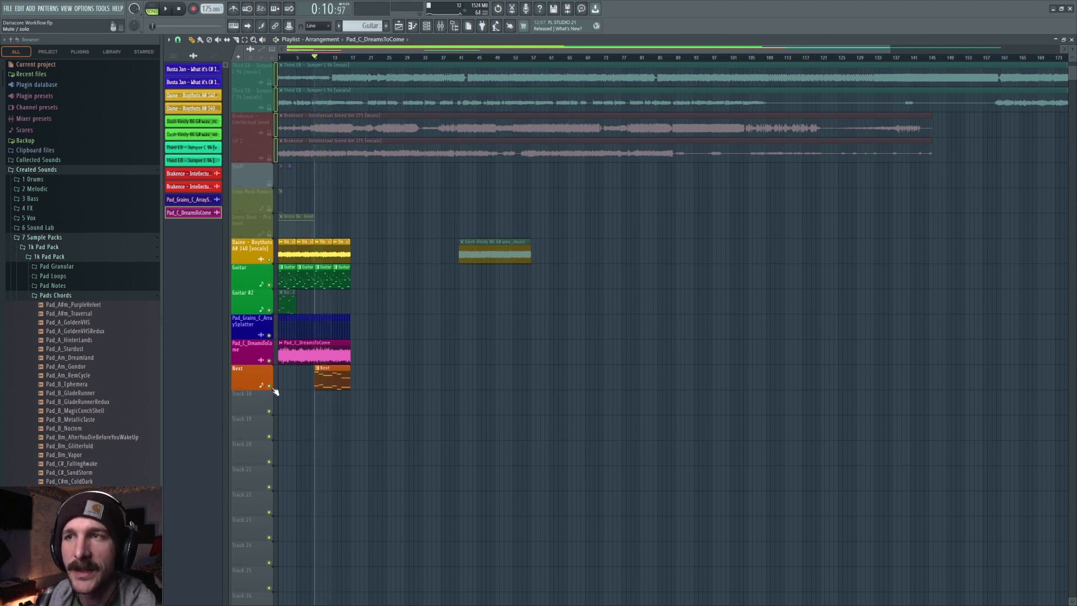
Mute the Beat track and delete the two later pattern clips on the Guitar track.
{"action": "left_click", "coordinate": [269, 386]}
{"action": "right_click", "coordinate": [326, 276]}
{"action": "right_click", "coordinate": [341, 276]}
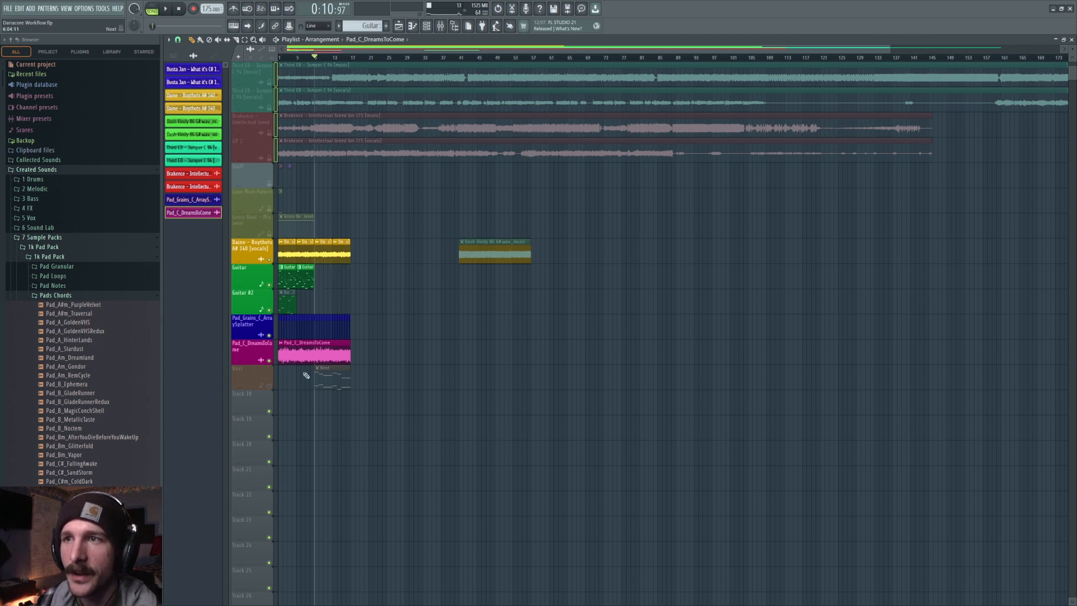
Solo the Beat and Guitar tracks, paint two more Guitar pattern clips, and preview the playback.
{"action": "left_click", "coordinate": [268, 386], "text": "ctrl"}
{"action": "left_click", "coordinate": [269, 285]}
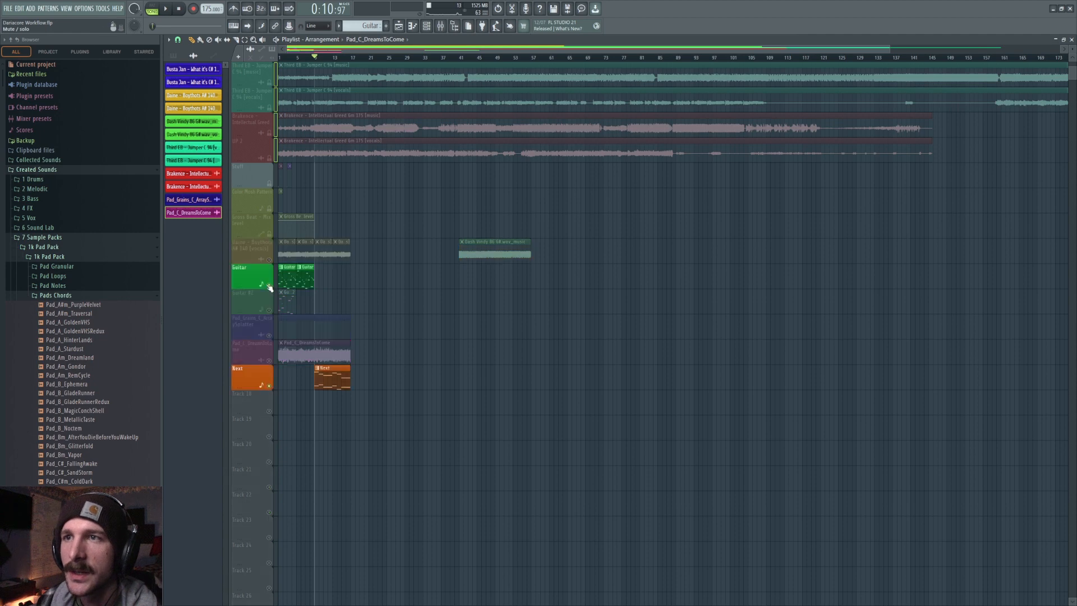
{"action": "left_click", "coordinate": [301, 276]}
{"action": "left_click", "coordinate": [317, 276]}
{"action": "key", "text": "space"}
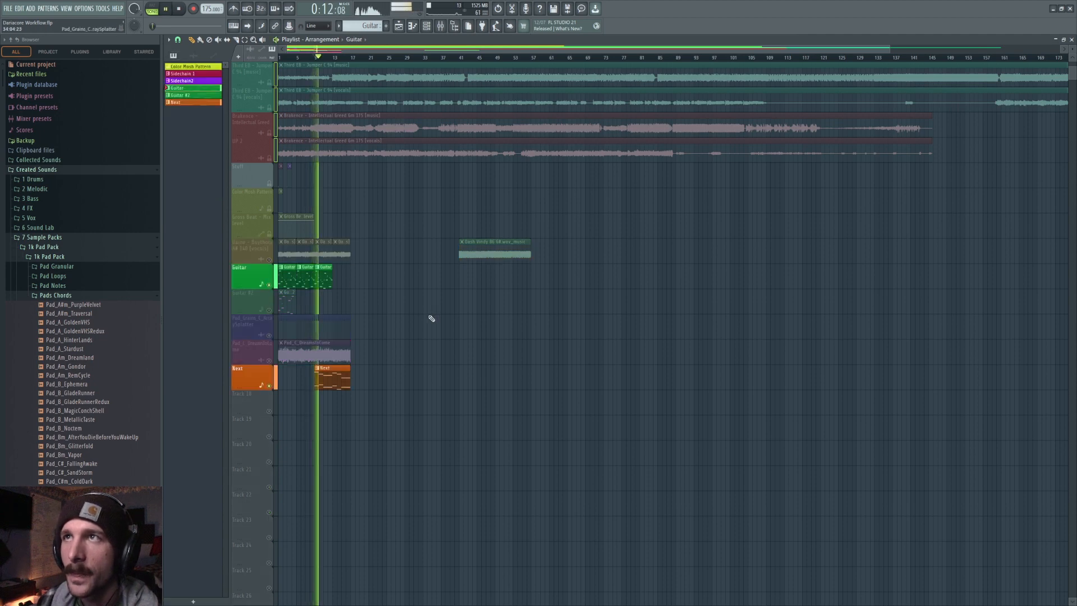
{"action": "key", "text": "space"}
Undo the last Guitar clip, unmute the Pad_C_DreamsToCome track, and preview the playback.
{"action": "key", "text": "ctrl+z"}
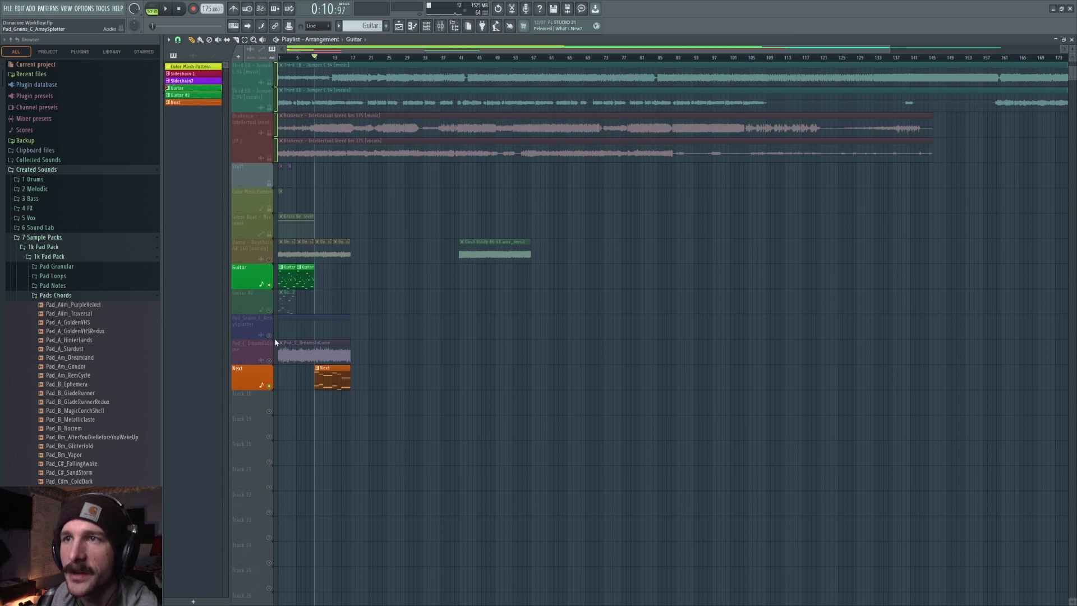
{"action": "left_click", "coordinate": [268, 361]}
{"action": "key", "text": "space"}
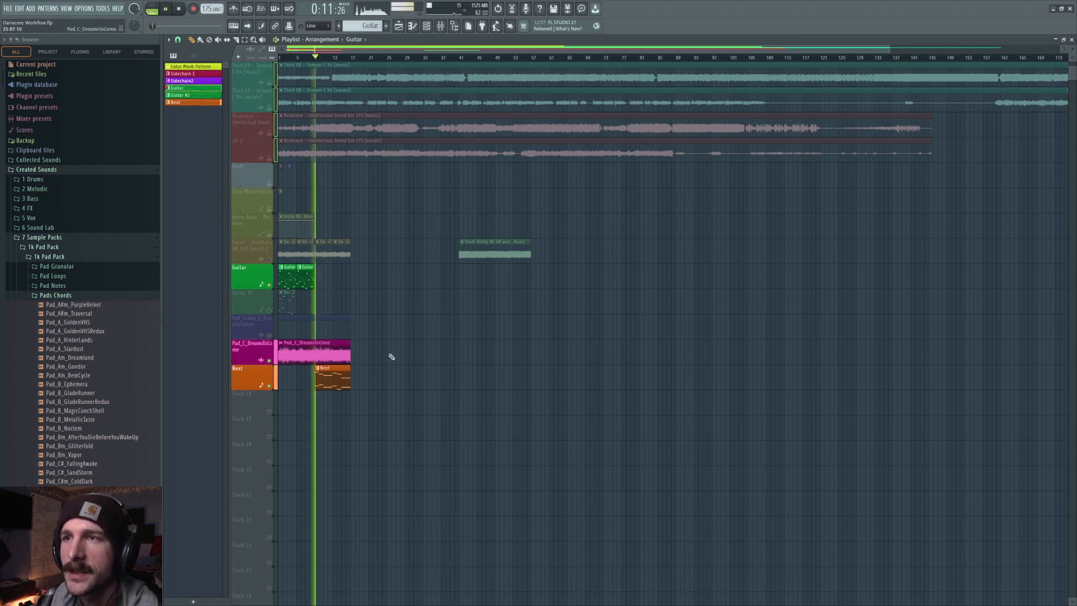
{"action": "key", "text": "space"}
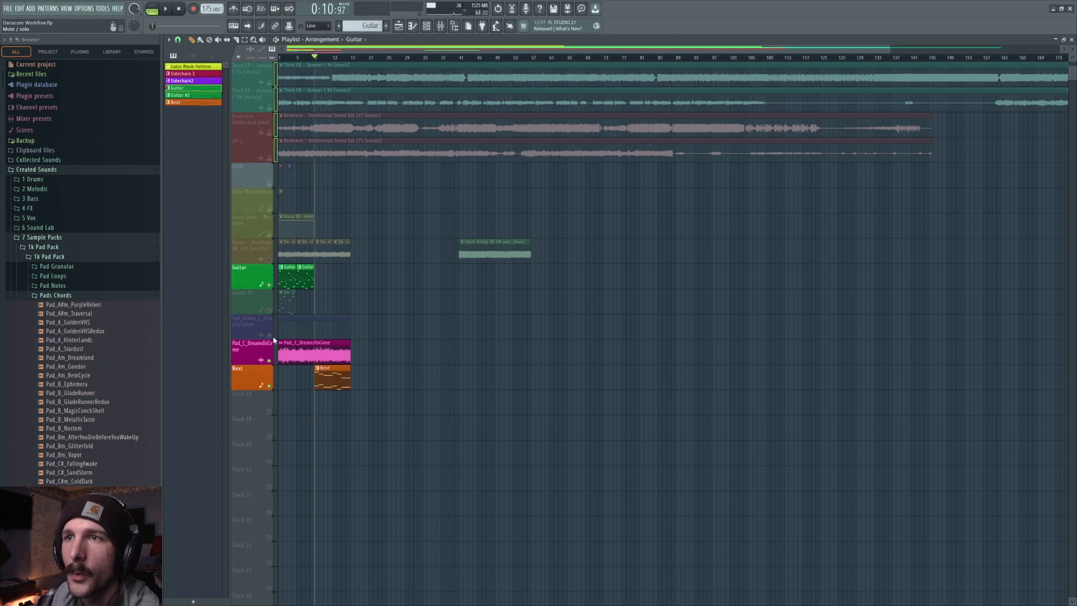
Unmute the Pad_Grains_C_ArraySplatter track and play the arrangement briefly.
{"action": "left_click", "coordinate": [275, 331]}
{"action": "scroll", "coordinate": [385, 328], "scroll_direction": "up", "scroll_amount": 2}
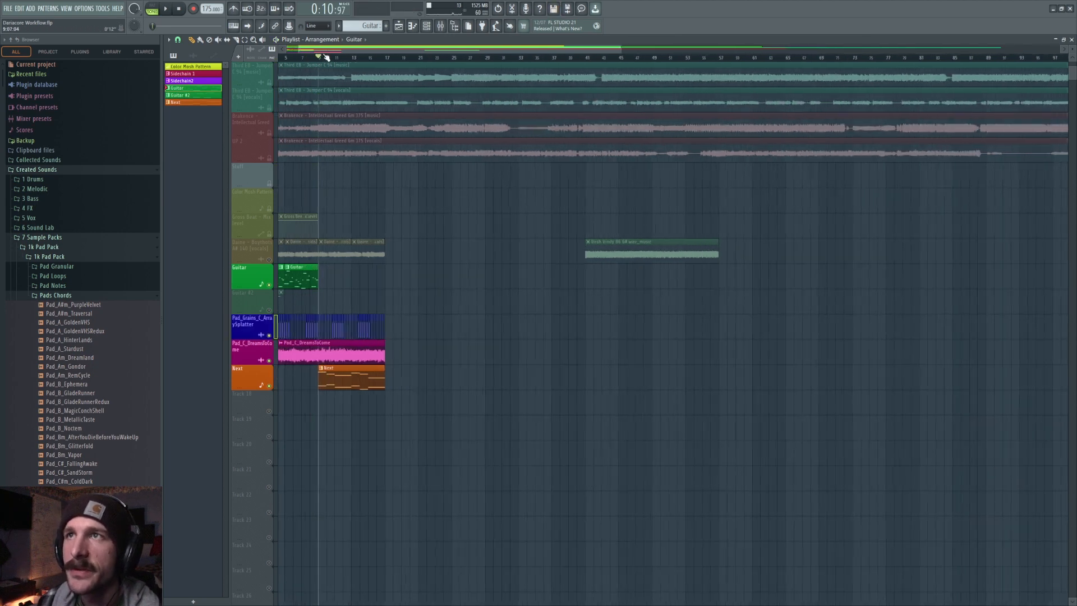
{"action": "key", "text": "space"}
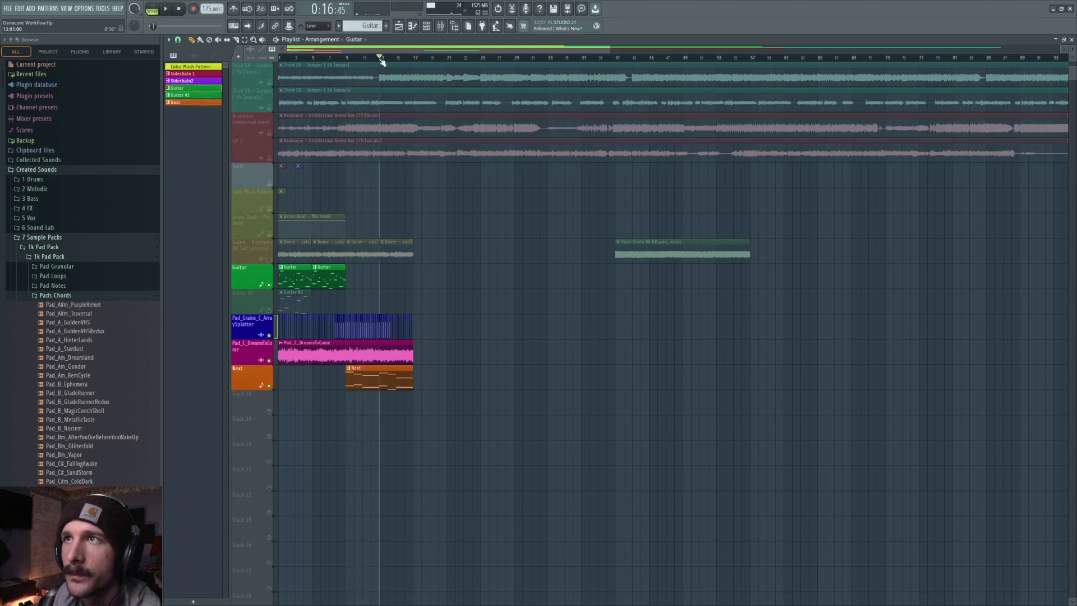
{"action": "key", "text": "space"}
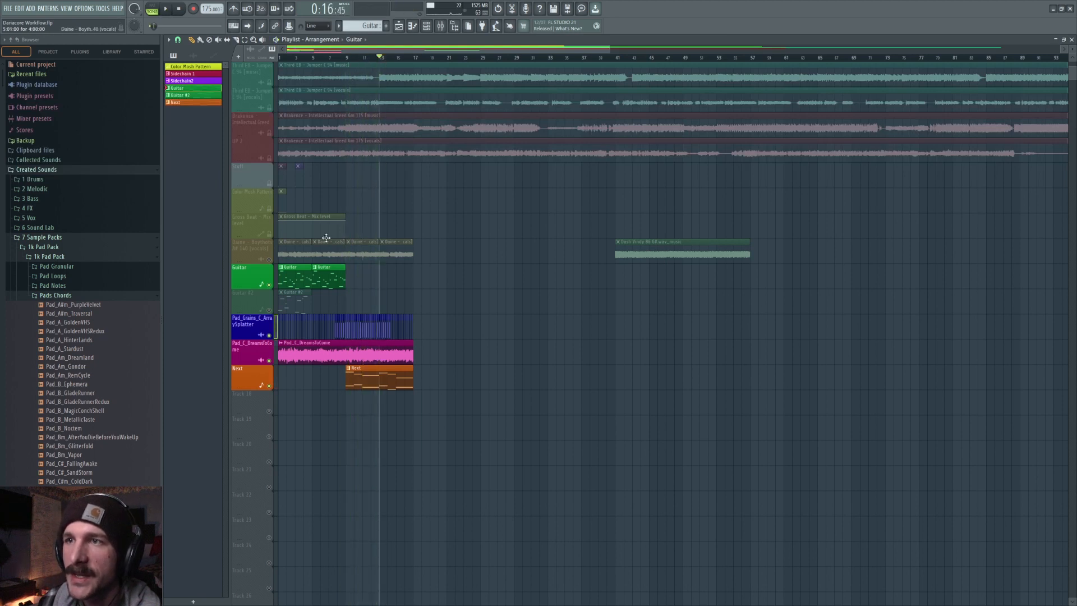
Play the arrangement from the start, then unmute the Daine vocals track.
{"action": "left_click_drag", "start_coordinate": [303, 58], "coordinate": [227, 55]}
{"action": "key", "text": "space"}
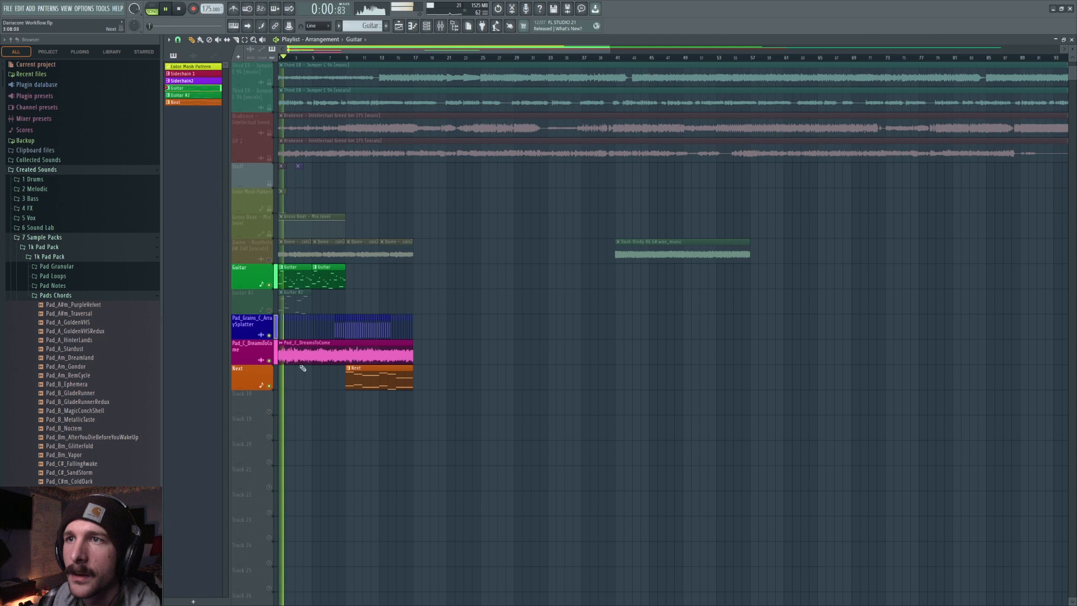
{"action": "key", "text": "space"}
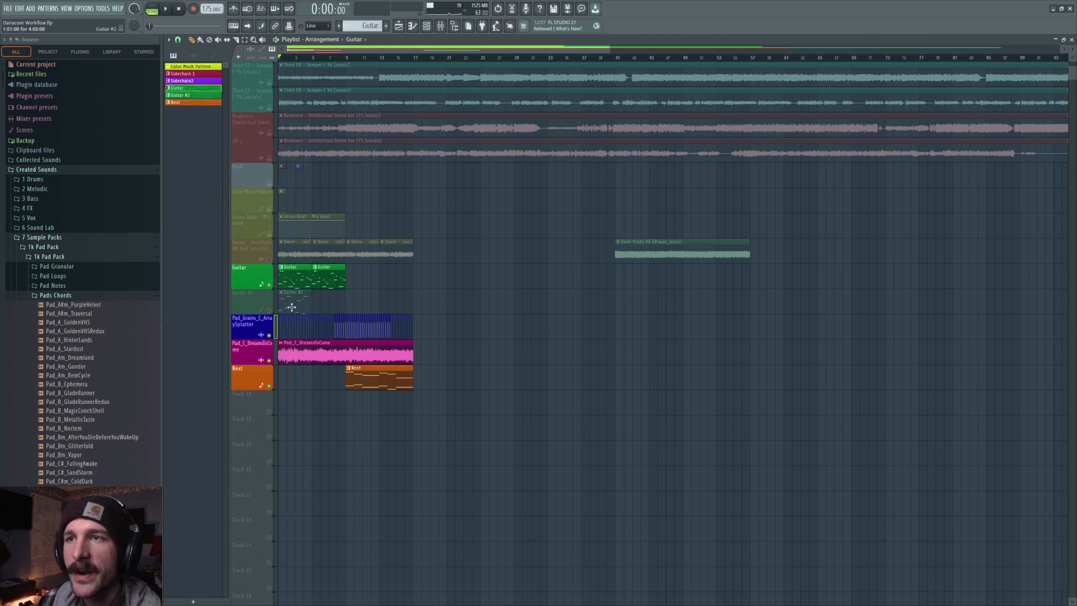
{"action": "left_click", "coordinate": [269, 260]}
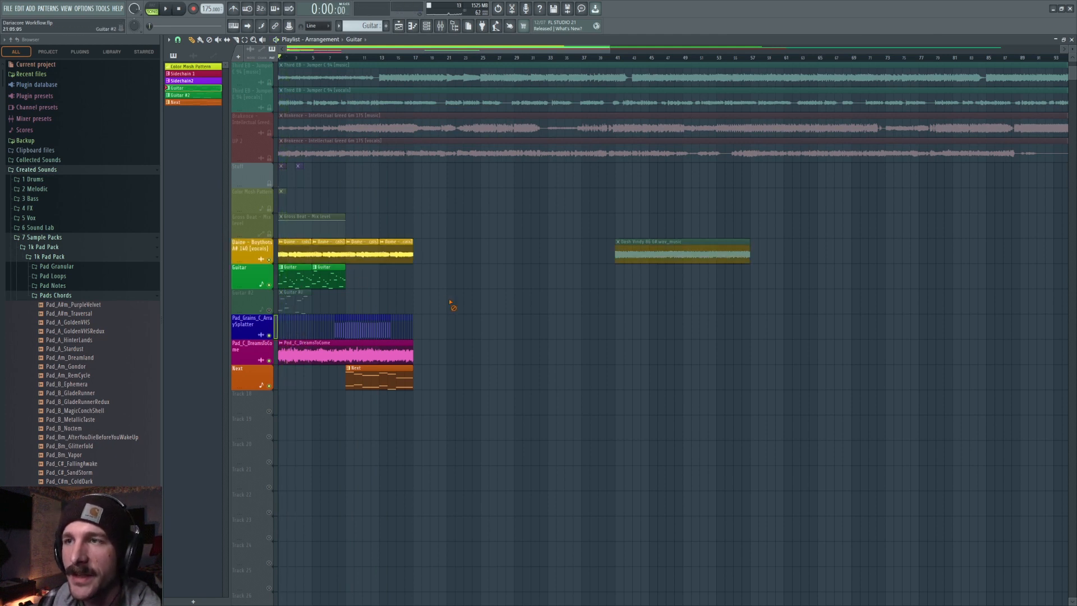
Select the vocal and pad clips and slice them at bar 9 where the Beat clip starts.
{"action": "left_click_drag", "start_coordinate": [433, 238], "coordinate": [349, 441]}
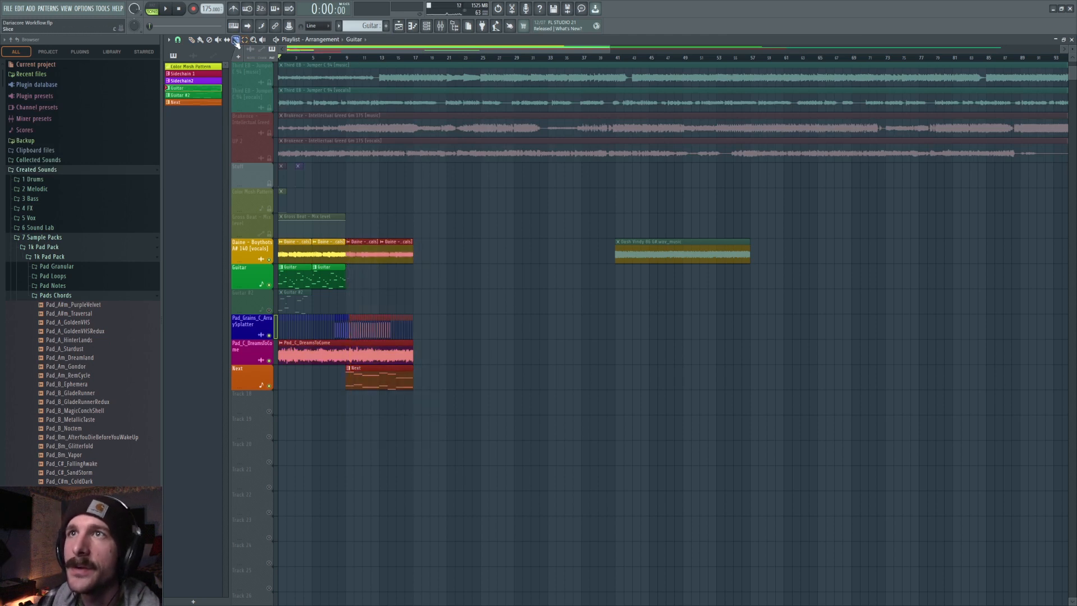
{"action": "left_click_drag", "start_coordinate": [346, 365], "coordinate": [347, 368]}
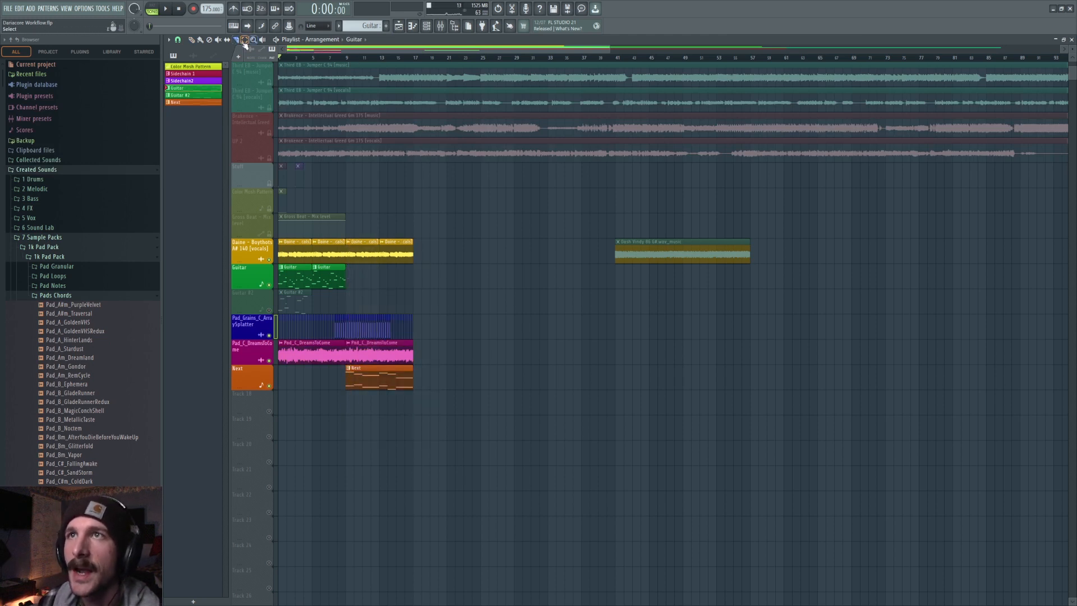
Try to merge the selected vocal, pad and beat clips from bar 9 onwards.
{"action": "scroll", "coordinate": [359, 65], "scroll_direction": "up", "scroll_amount": 4}
{"action": "left_click_drag", "start_coordinate": [573, 240], "coordinate": [327, 476]}
{"action": "key", "text": "ctrl+g"}
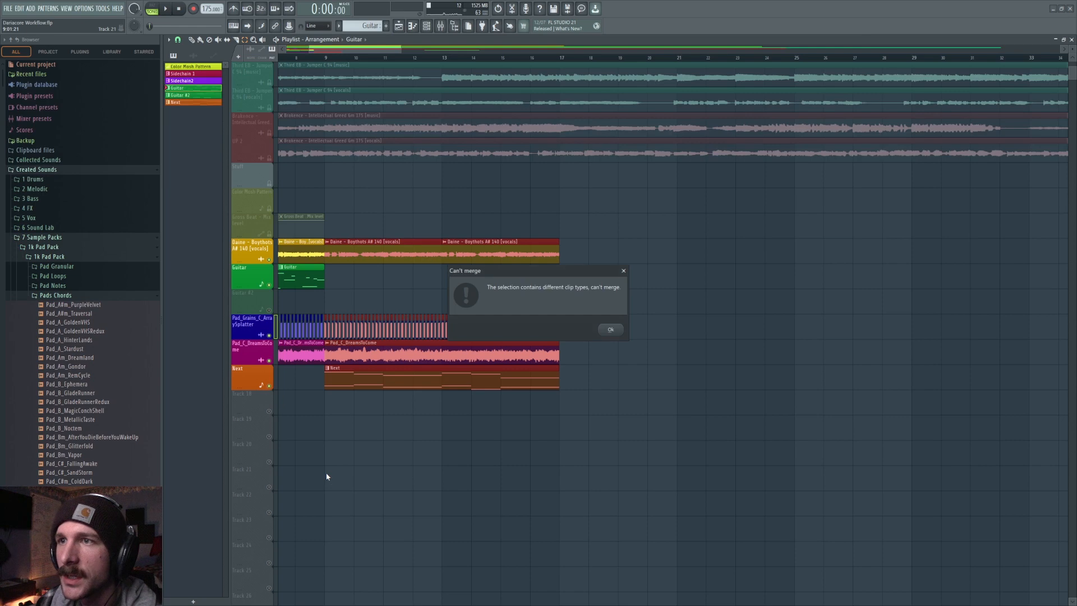
{"action": "left_click", "coordinate": [624, 271]}
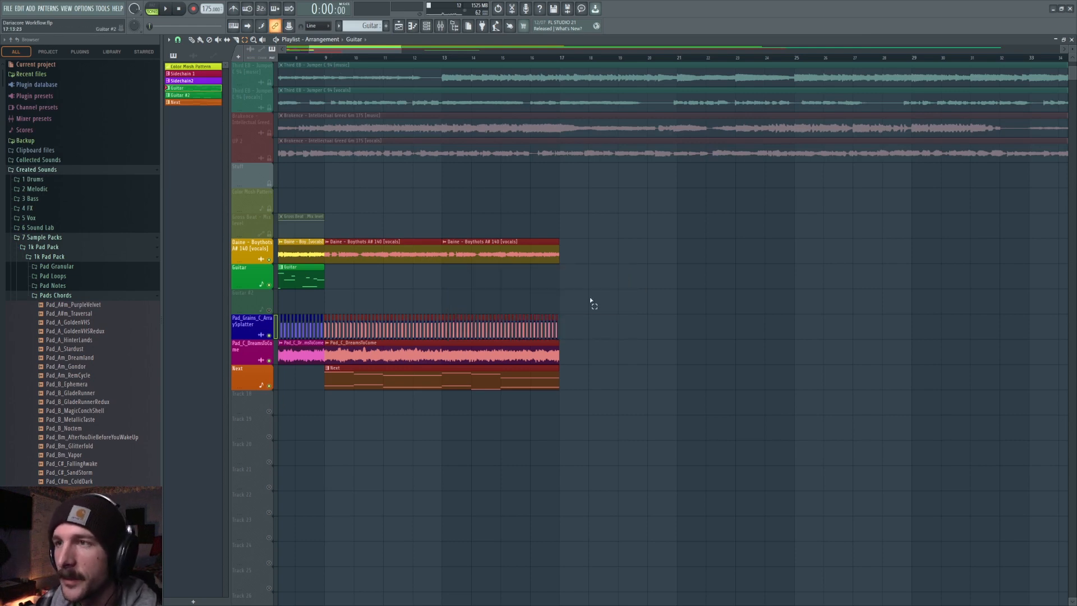
{"action": "left_click", "coordinate": [370, 239]}
{"action": "left_click_drag", "start_coordinate": [579, 240], "coordinate": [329, 440]}
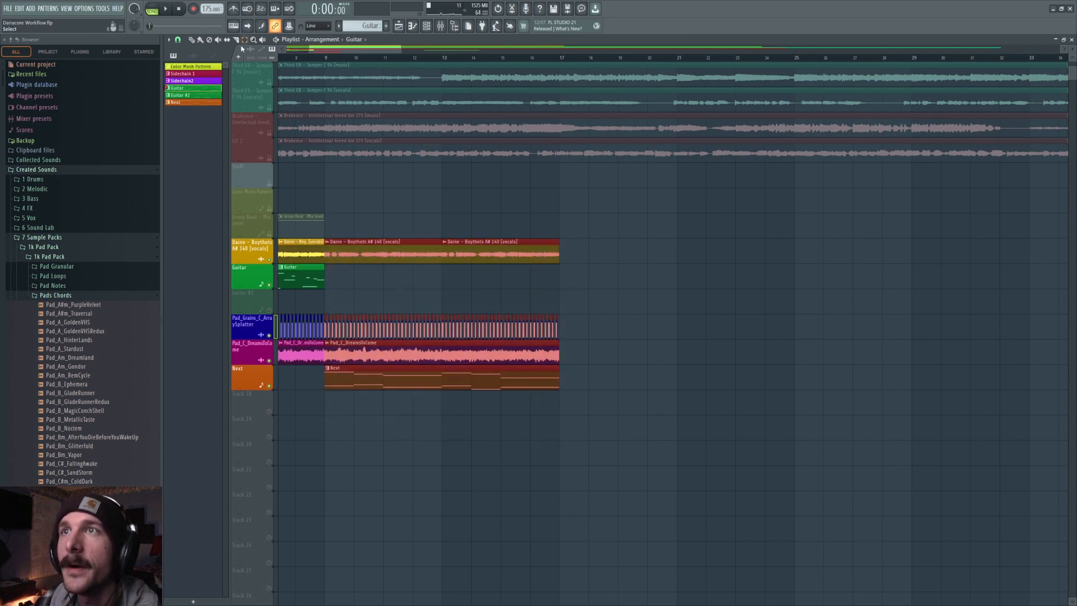
{"action": "key", "text": "shift+g"}
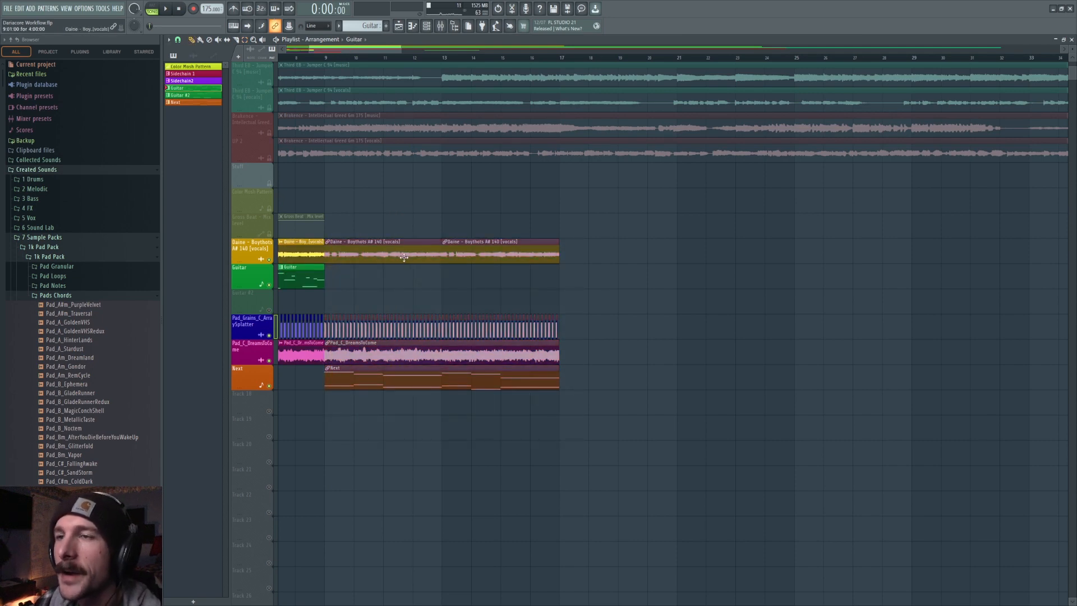
{"action": "mouse_move", "coordinate": [378, 253]}
{"action": "left_mouse_down"}
{"action": "mouse_move", "coordinate": [642, 253]}
{"action": "mouse_move", "coordinate": [406, 253]}
{"action": "mouse_move", "coordinate": [389, 235]}
{"action": "left_mouse_up"}
{"action": "key", "text": "alt+g"}
Group the vocal, guitar and pad clips of the first eight bars.
{"action": "left_click_drag", "start_coordinate": [359, 50], "coordinate": [271, 51]}
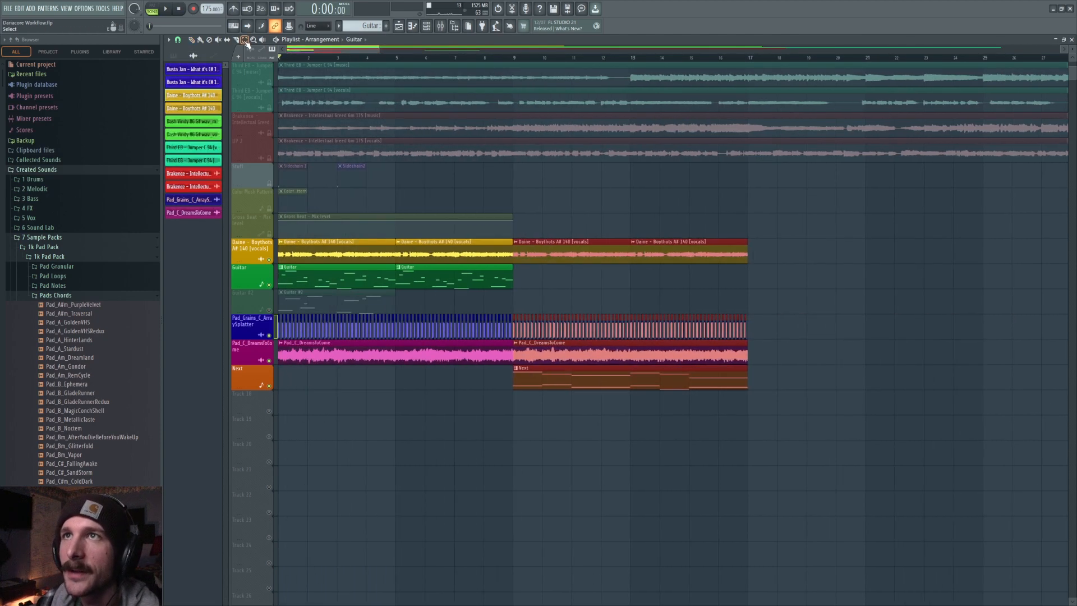
{"action": "left_click_drag", "start_coordinate": [501, 239], "coordinate": [278, 415]}
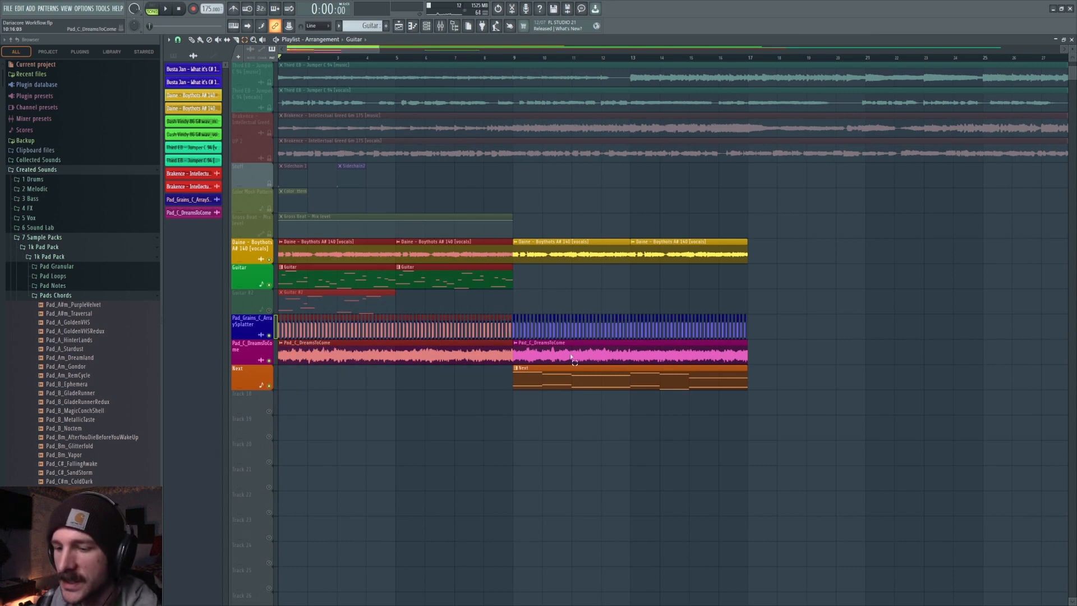
{"action": "key", "text": "shift+g"}
{"action": "left_click_drag", "start_coordinate": [348, 243], "coordinate": [334, 269]}
{"action": "scroll", "coordinate": [452, 60], "scroll_direction": "down", "scroll_amount": 5}
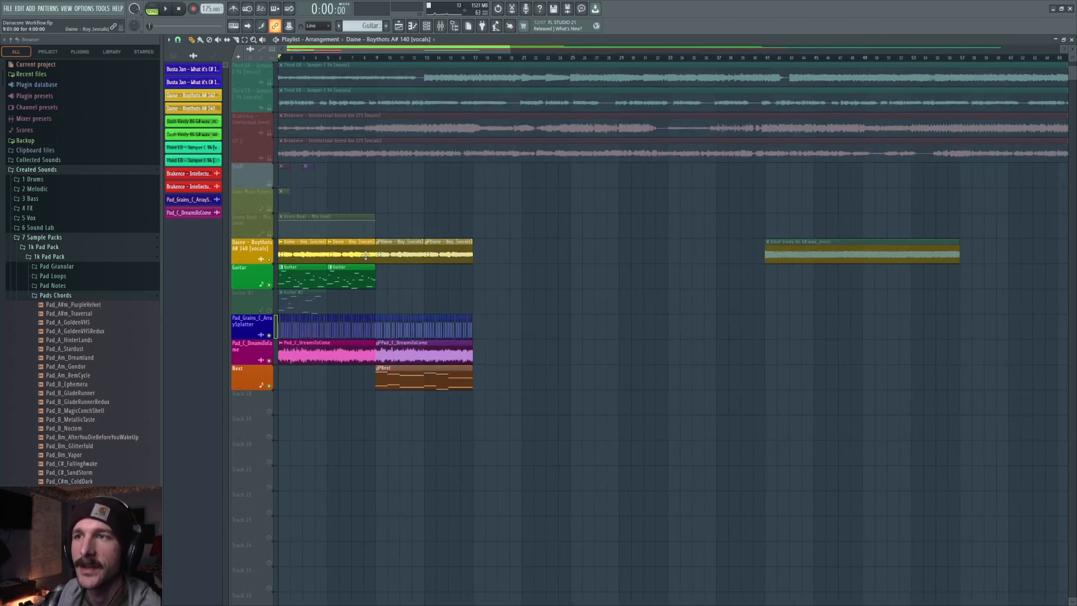
Move the grouped first-section clips about two bars later.
{"action": "left_click_drag", "start_coordinate": [404, 256], "coordinate": [449, 260]}
{"action": "mouse_move", "coordinate": [324, 253]}
{"action": "left_mouse_down"}
{"action": "mouse_move", "coordinate": [335, 253]}
{"action": "mouse_move", "coordinate": [322, 253]}
{"action": "left_mouse_up"}
{"action": "left_click_drag", "start_coordinate": [449, 255], "coordinate": [400, 255]}
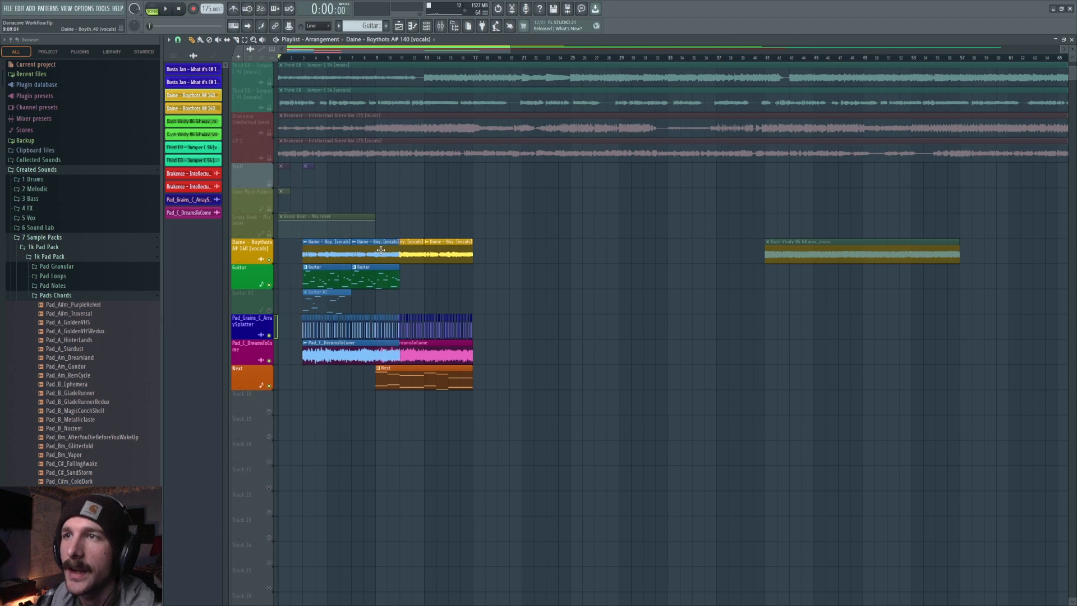
Add and remove a clip on the Gross Beat track, then shift a vocal clip slightly later.
{"action": "left_click", "coordinate": [460, 220]}
{"action": "right_click", "coordinate": [499, 221]}
{"action": "left_click_drag", "start_coordinate": [337, 253], "coordinate": [360, 248]}
{"action": "key", "text": "ctrl+d"}
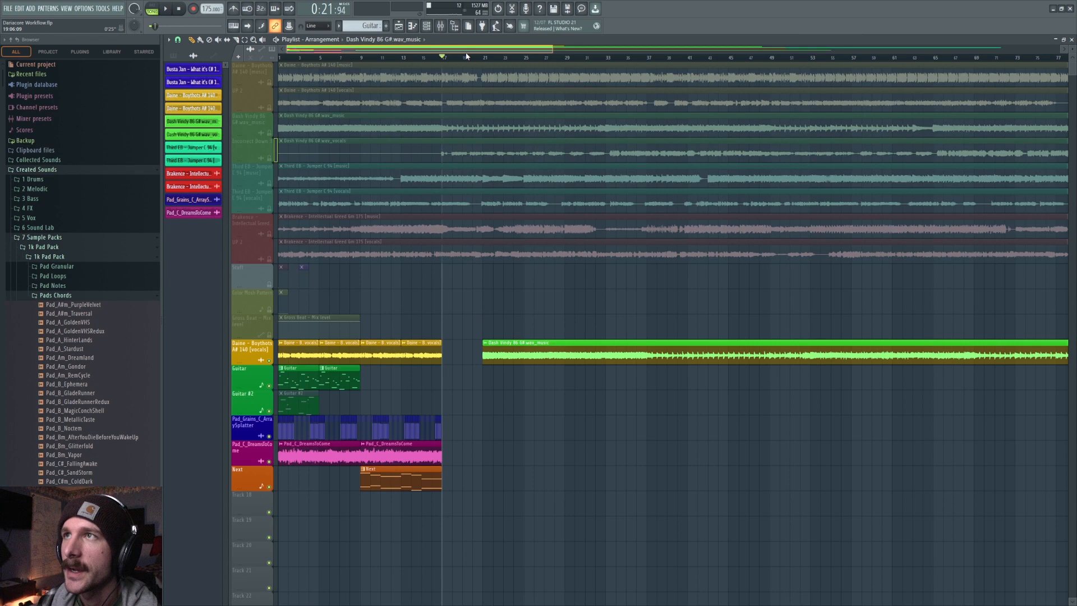
Move the Dash Vindy 86 G# clip later along the vocal track.
{"action": "scroll", "coordinate": [495, 61], "scroll_direction": "right", "scroll_amount": 2}
{"action": "scroll", "coordinate": [496, 61], "scroll_direction": "up", "scroll_amount": 3}
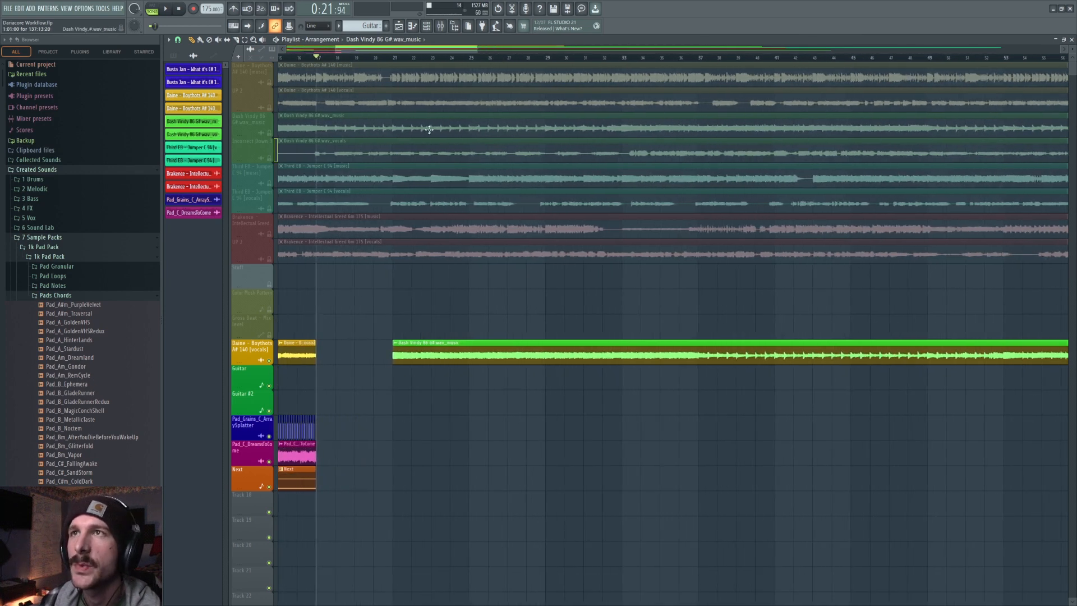
{"action": "left_click_drag", "start_coordinate": [438, 357], "coordinate": [504, 363]}
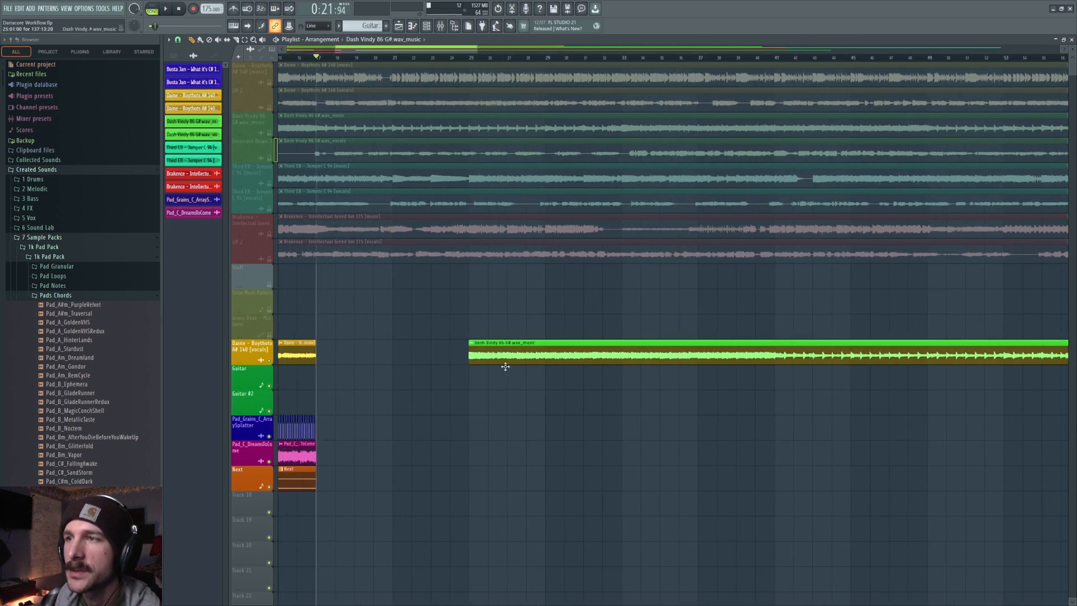
Place the playhead at the Dash Vindy clip's start and shorten the clip's end.
{"action": "left_click", "coordinate": [465, 54]}
{"action": "scroll", "coordinate": [348, 453], "scroll_direction": "right", "scroll_amount": 3}
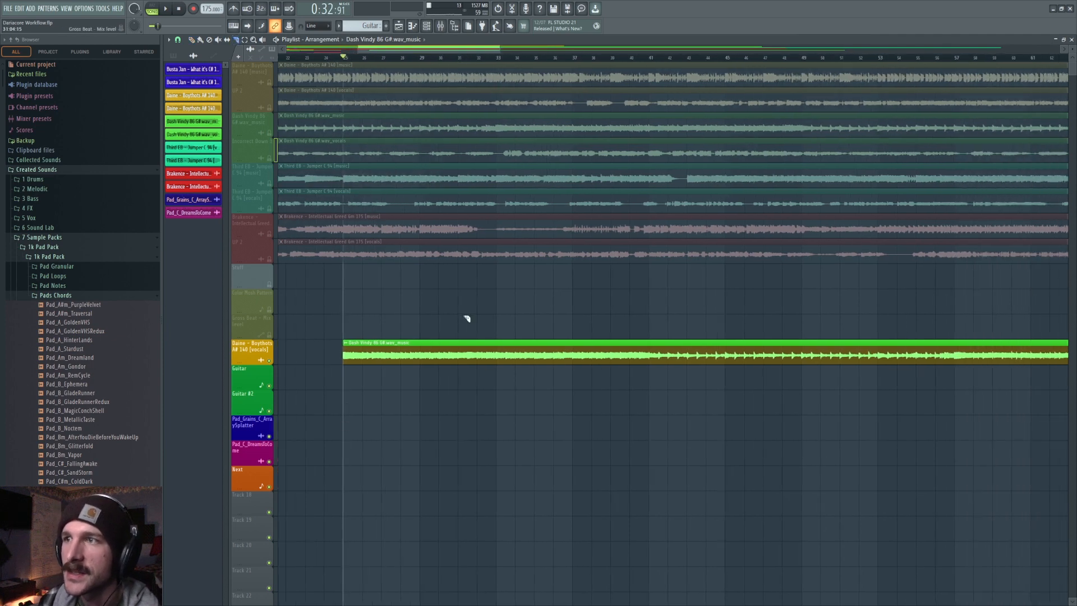
{"action": "right_click", "coordinate": [561, 360]}
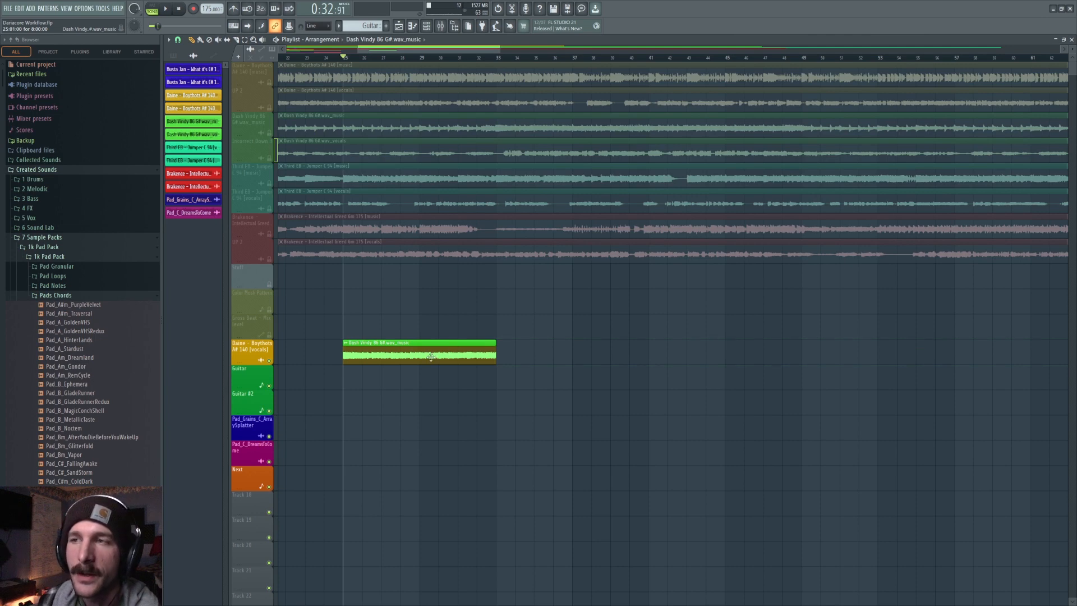
Preview the Dash Vindy clip and open its audio clip settings.
{"action": "key", "text": "space"}
{"action": "key", "text": "space"}
{"action": "double_click", "coordinate": [395, 355]}
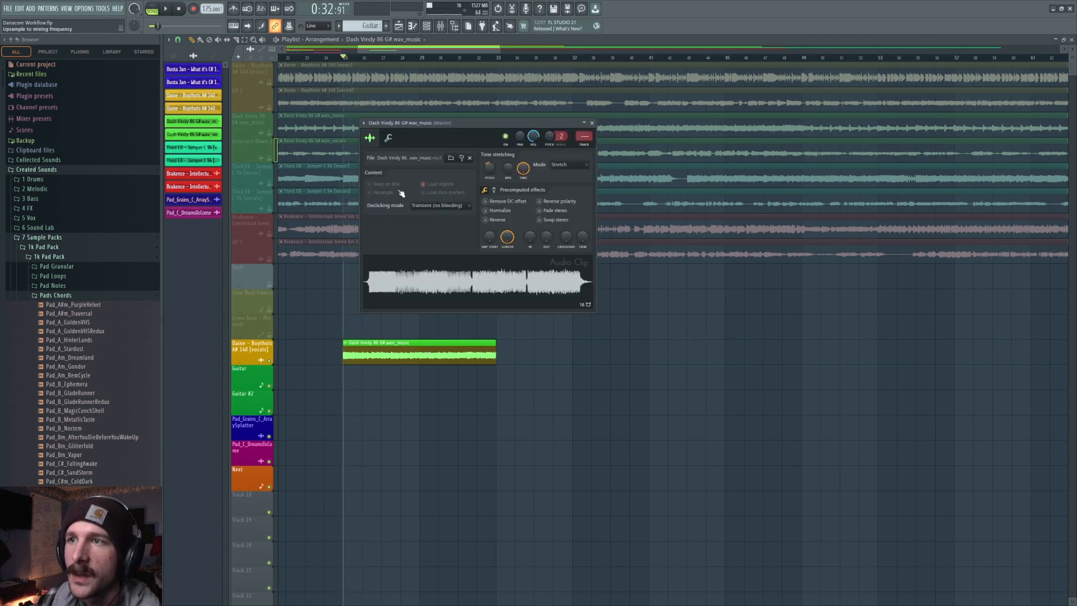
Route the Dash Vindy clip to mixer track 19 and insert Gross Beat in that track's first effect slot.
{"action": "left_click", "coordinate": [584, 145]}
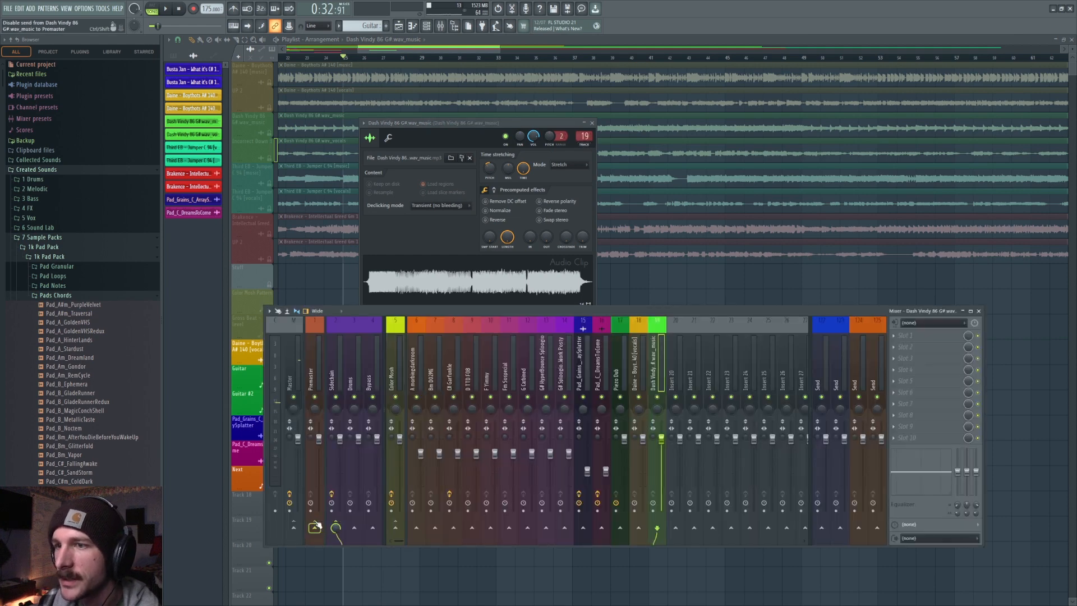
{"action": "left_click", "coordinate": [909, 336]}
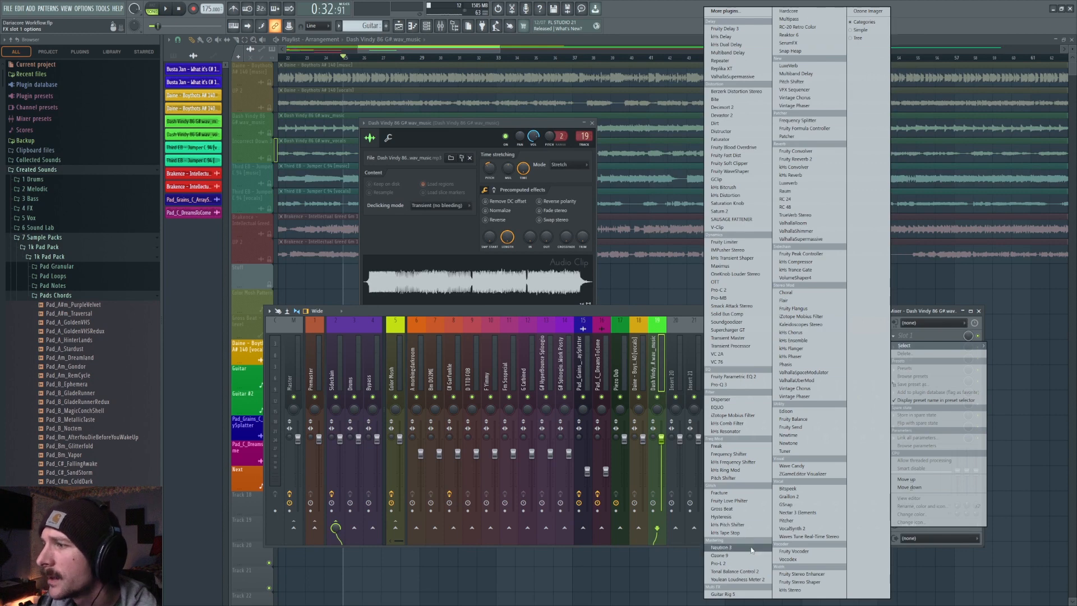
{"action": "left_click", "coordinate": [721, 508]}
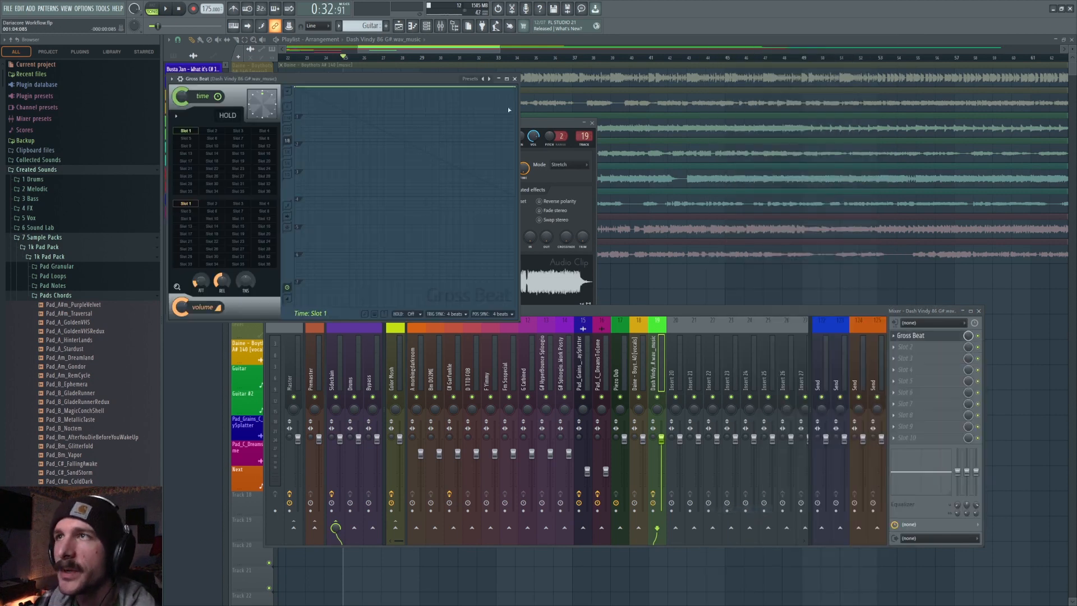
Load the Juggling Scenes bank in Gross Beat and audition the Trifecta and Progression time presets during playback.
{"action": "left_click", "coordinate": [471, 83]}
{"action": "left_click", "coordinate": [490, 109]}
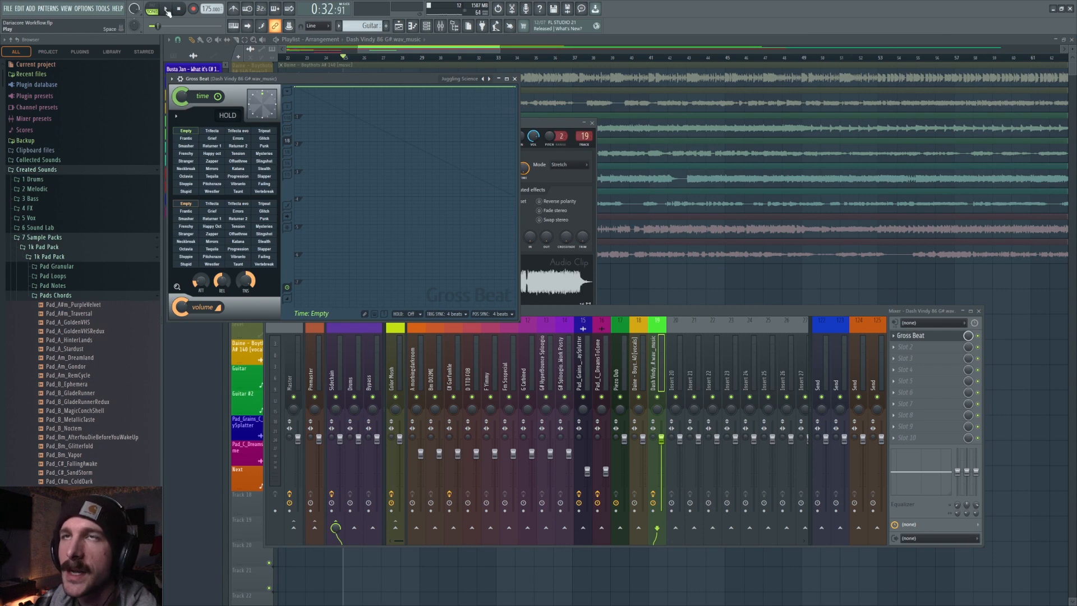
{"action": "left_click", "coordinate": [213, 129]}
{"action": "left_click", "coordinate": [166, 8]}
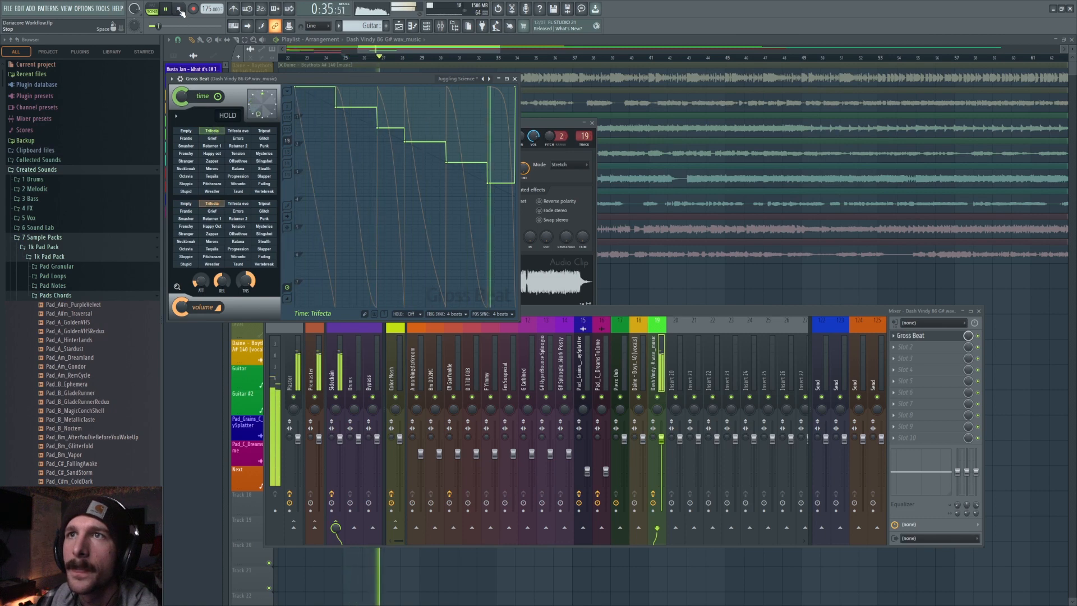
{"action": "left_click", "coordinate": [179, 8]}
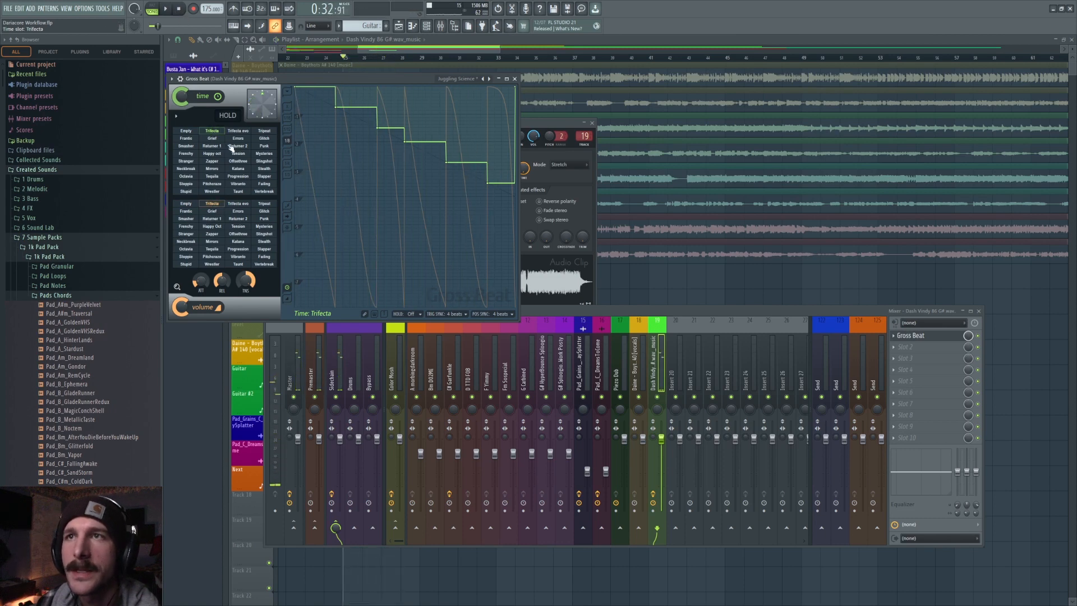
{"action": "left_click", "coordinate": [231, 177]}
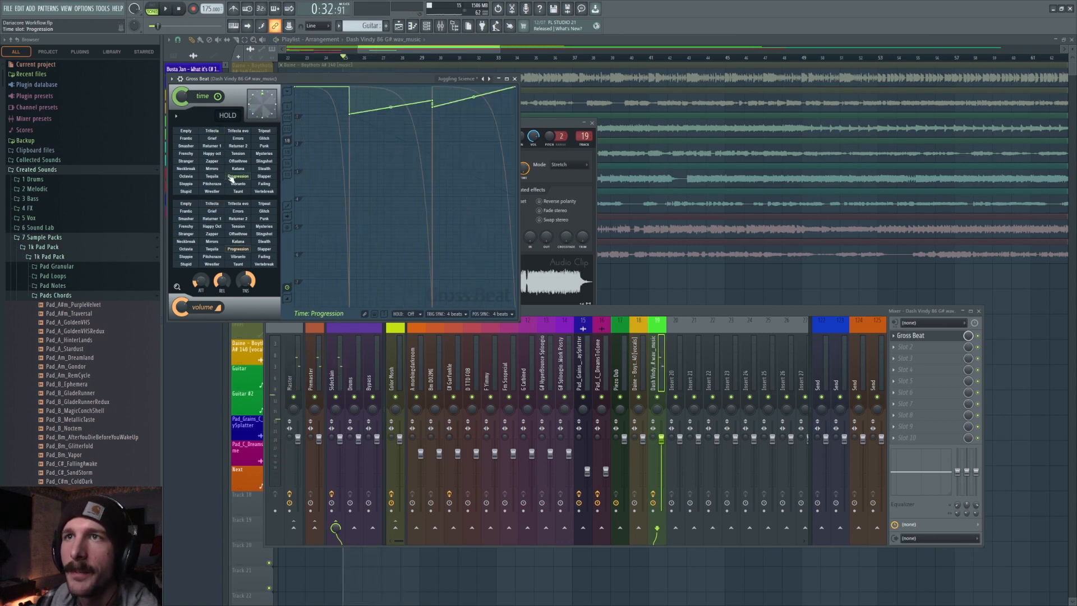
Load the Patterns bank and audition the Complex 2 time preset with the Off Beat volume pattern.
{"action": "left_click", "coordinate": [459, 79]}
{"action": "left_click", "coordinate": [474, 126]}
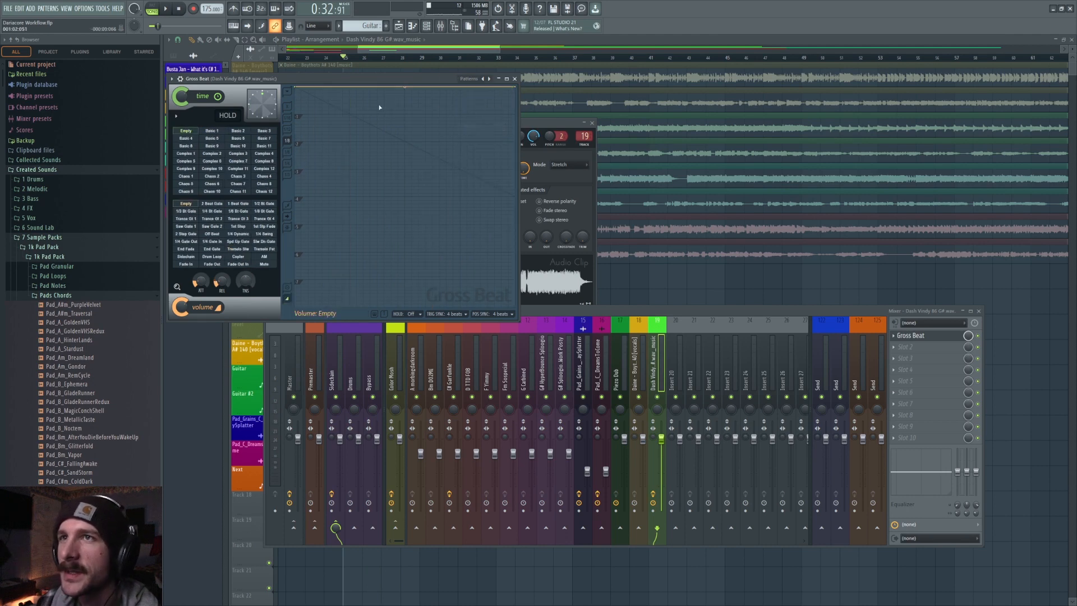
{"action": "left_click", "coordinate": [220, 153]}
{"action": "key", "text": "space"}
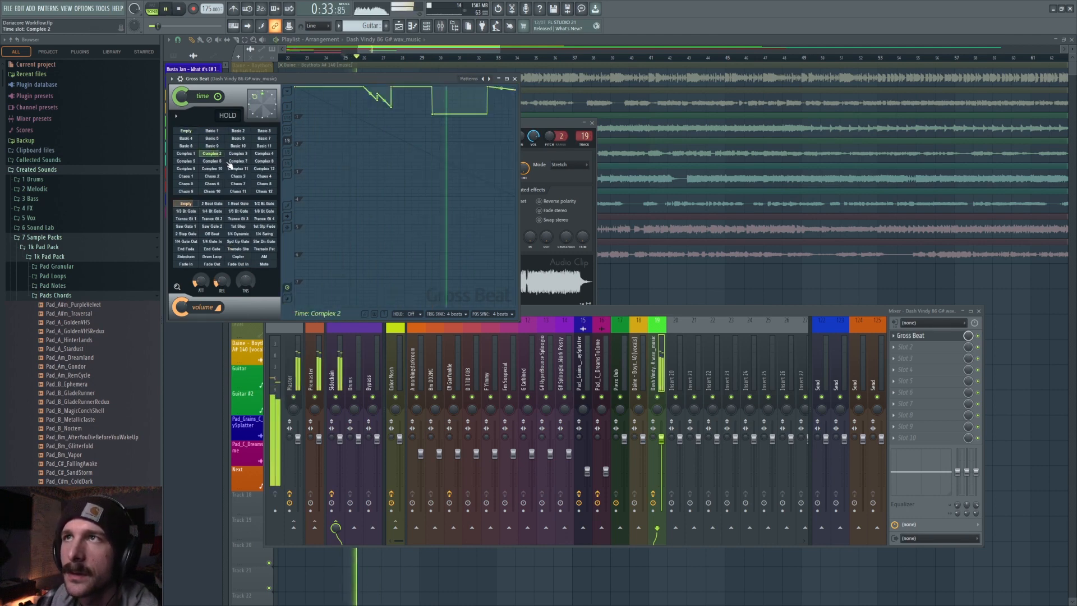
{"action": "left_click", "coordinate": [211, 218]}
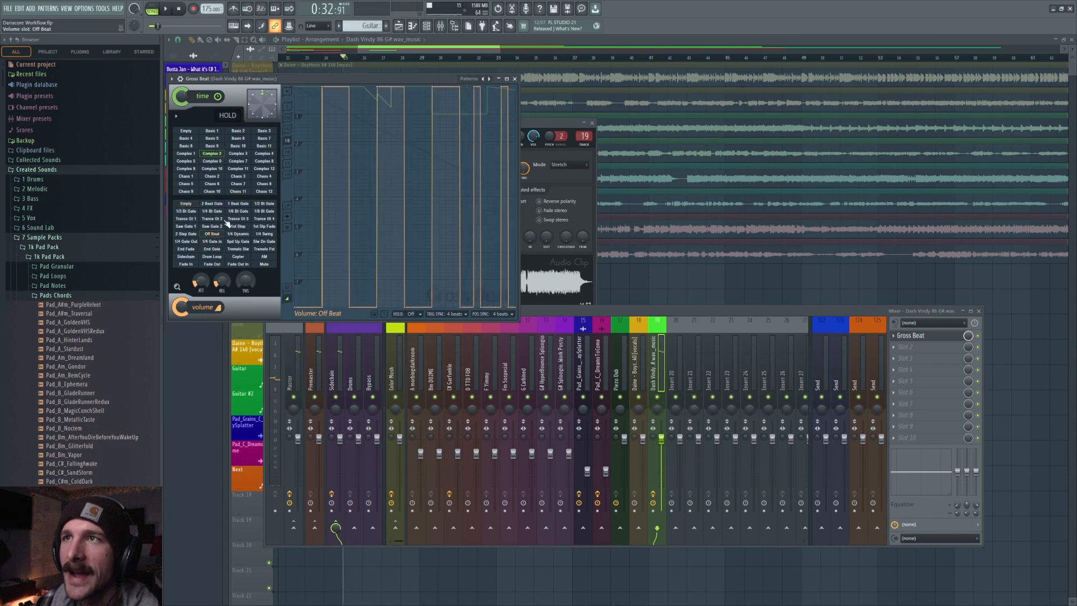
{"action": "key", "text": "space"}
Clear the time slot and audition the 1/3 Bt Gate and Trance Gt 1 volume patterns.
{"action": "left_click", "coordinate": [185, 130]}
{"action": "left_click", "coordinate": [186, 233]}
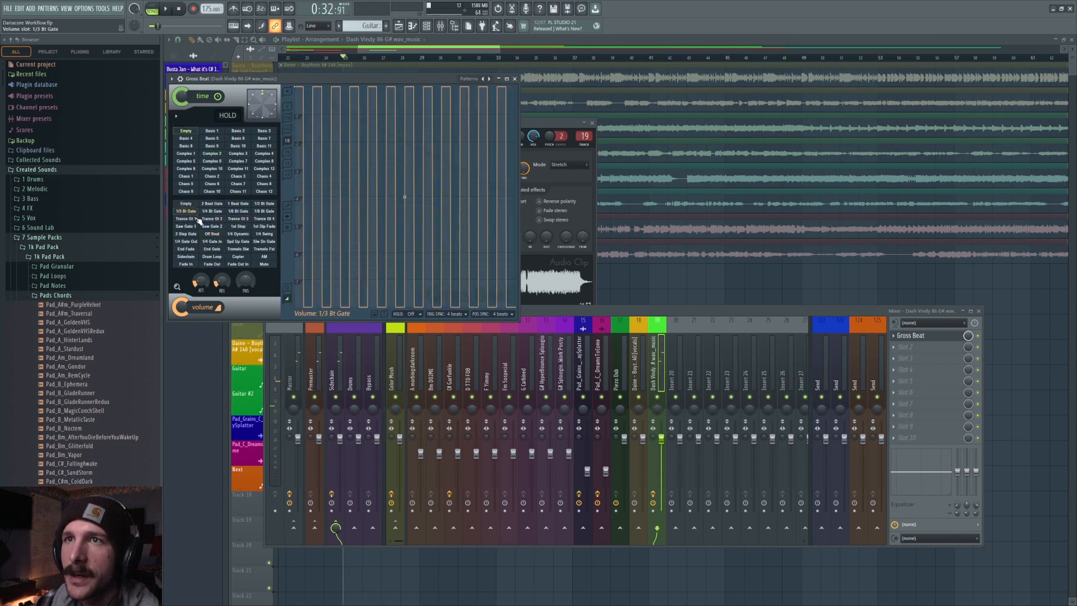
{"action": "left_click", "coordinate": [185, 218]}
{"action": "key", "text": "space"}
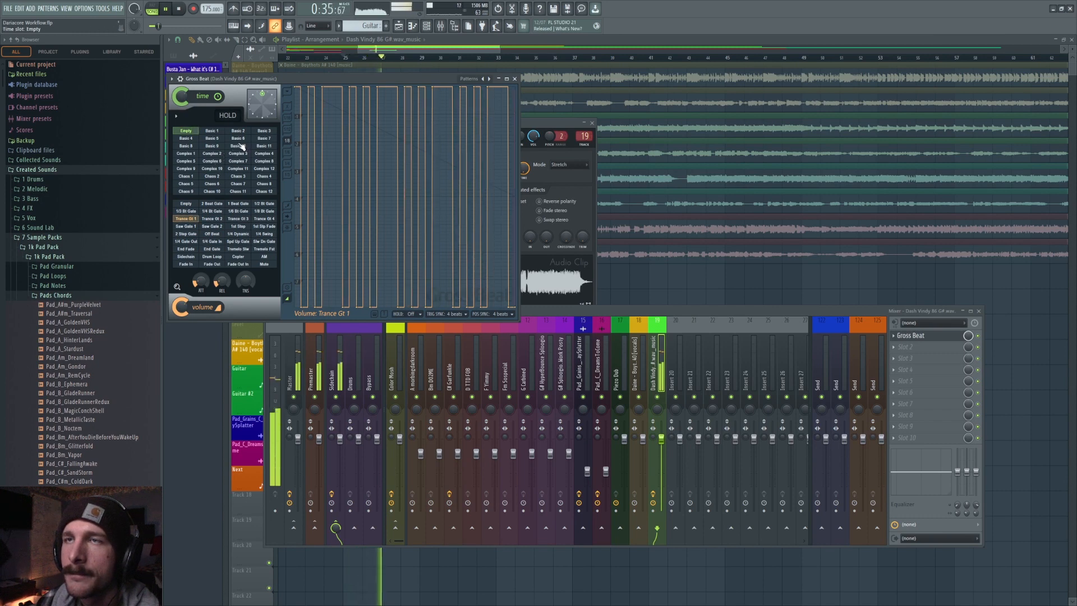
Audition the Basic 9 and Complex 9 time presets, then close the plugin windows and stop playback.
{"action": "left_click", "coordinate": [211, 145]}
{"action": "key", "text": "space"}
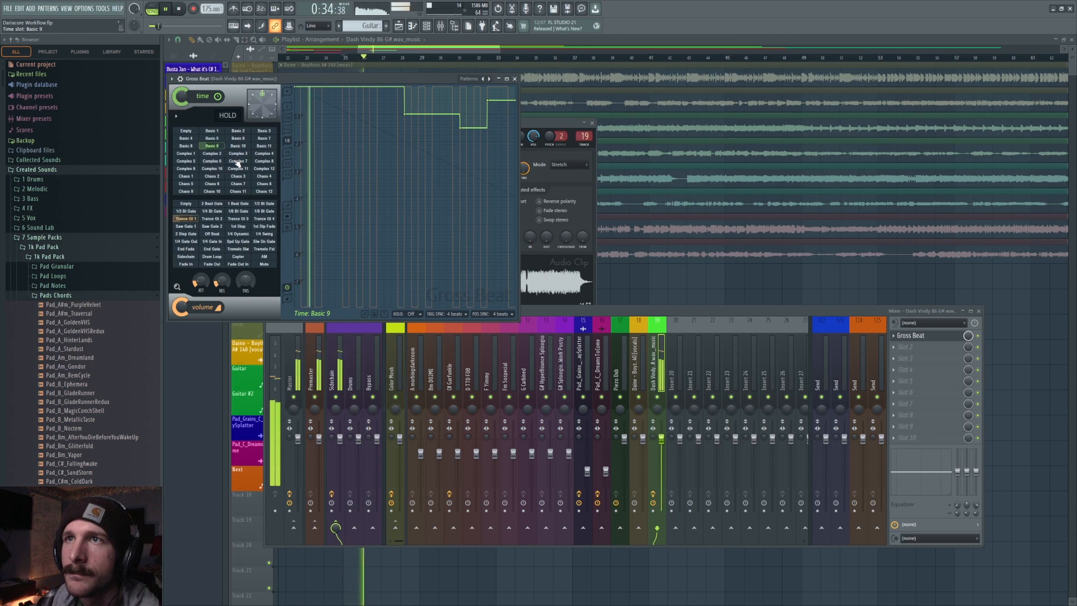
{"action": "left_click", "coordinate": [190, 169]}
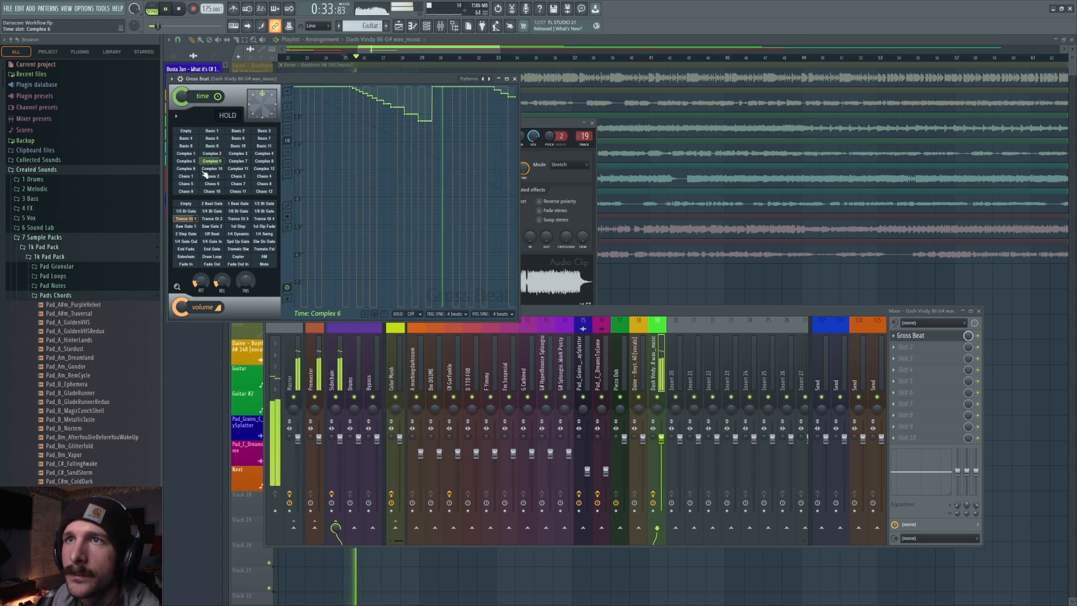
{"action": "key", "text": "space"}
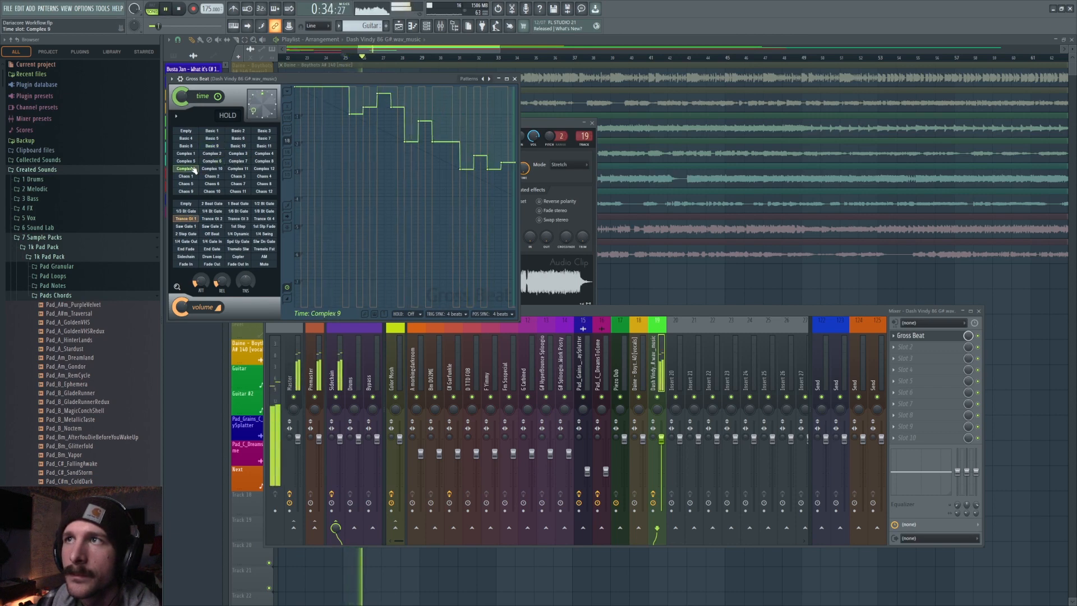
{"action": "key", "text": "F12"}
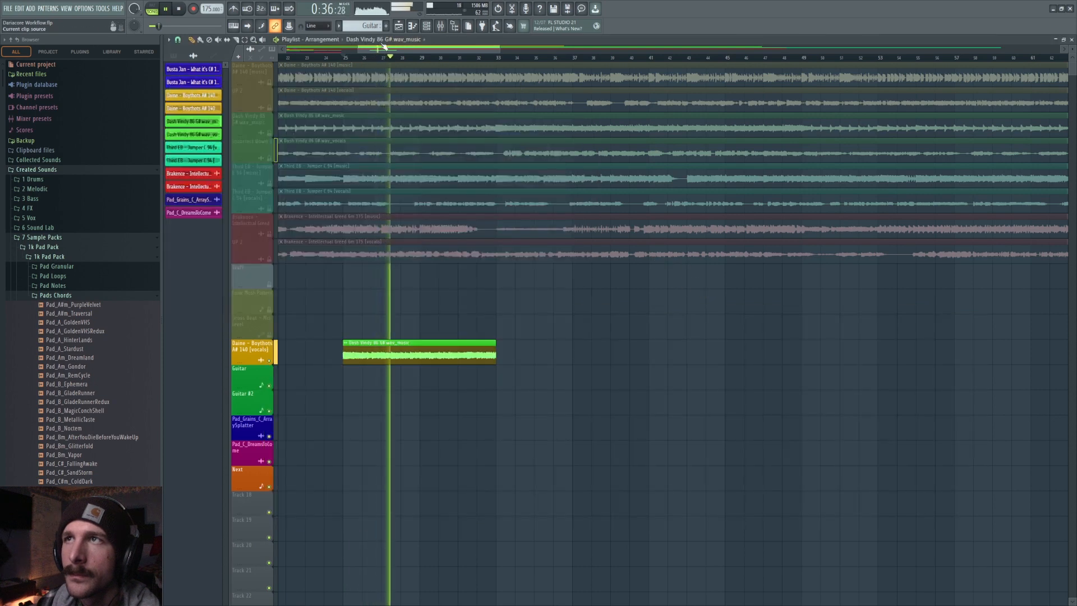
{"action": "key", "text": "space"}
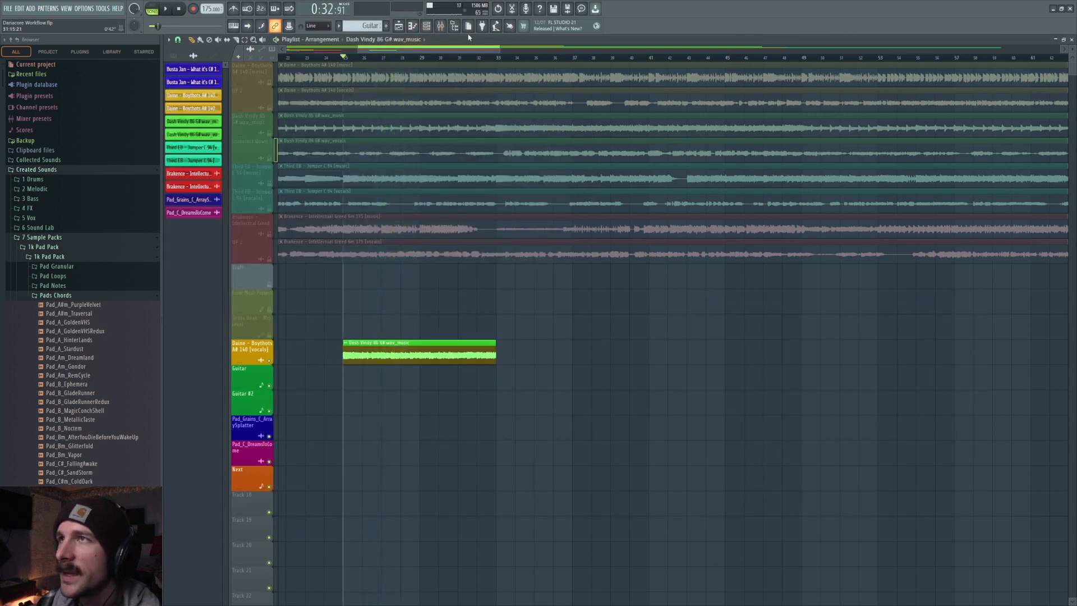
Reopen Gross Beat, load the Juggling Scenes bank, and set the Trifecta time preset while previewing.
{"action": "left_click", "coordinate": [447, 32]}
{"action": "left_click", "coordinate": [910, 336]}
{"action": "left_click", "coordinate": [469, 79]}
{"action": "left_click", "coordinate": [491, 107]}
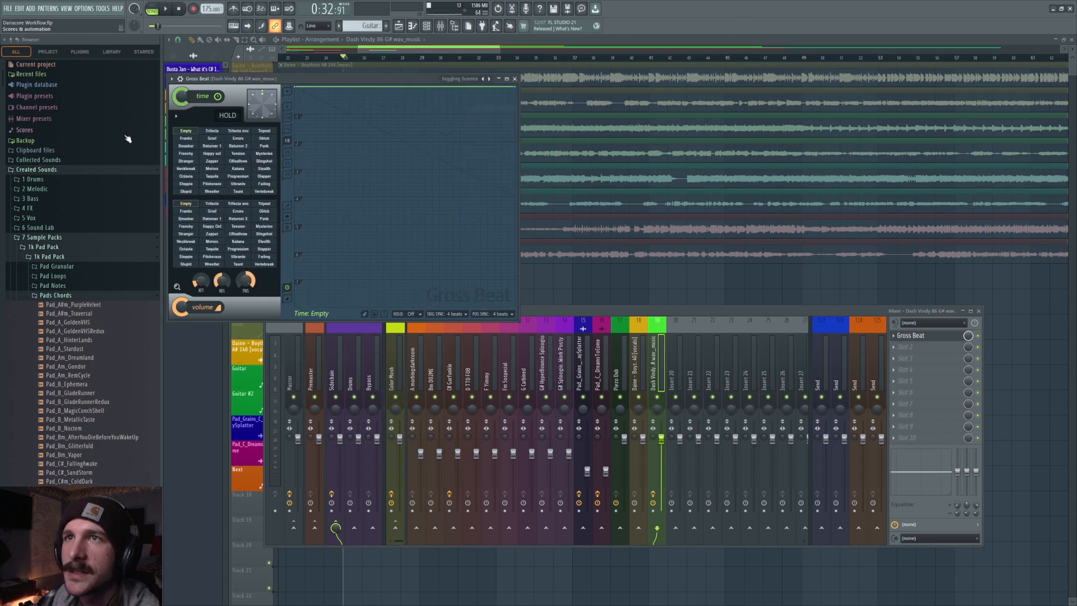
{"action": "left_click", "coordinate": [216, 131]}
{"action": "left_click", "coordinate": [239, 131]}
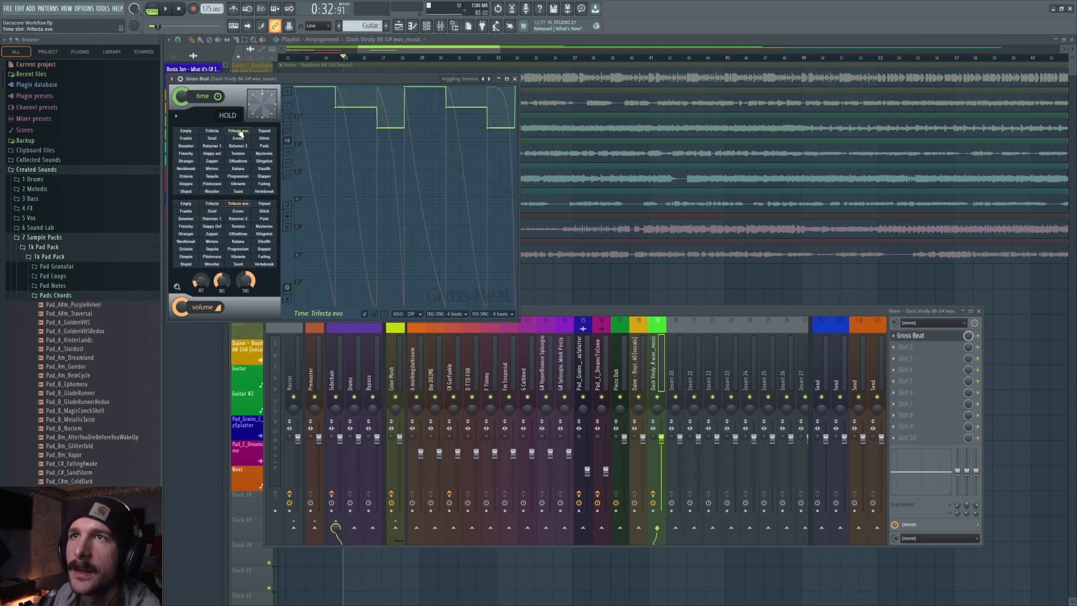
{"action": "left_click", "coordinate": [212, 131]}
{"action": "key", "text": "space"}
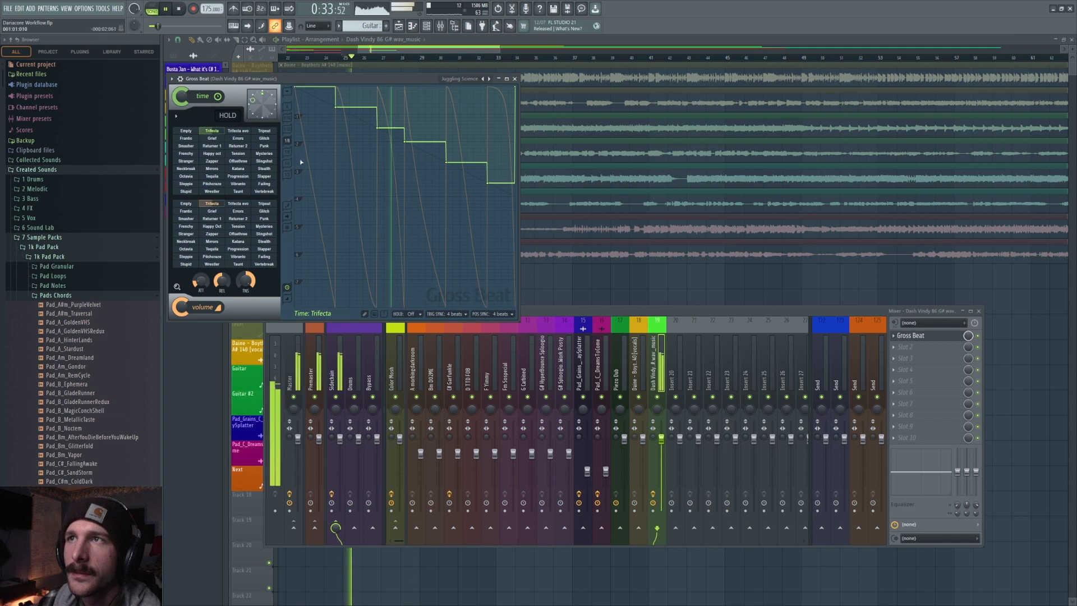
{"action": "left_click", "coordinate": [617, 286]}
Slice the Dash Vindy clip, delete its second part, and stretch the remaining part back to the original end.
{"action": "scroll", "coordinate": [484, 306], "scroll_direction": "down", "scroll_amount": 2}
{"action": "left_click", "coordinate": [236, 40]}
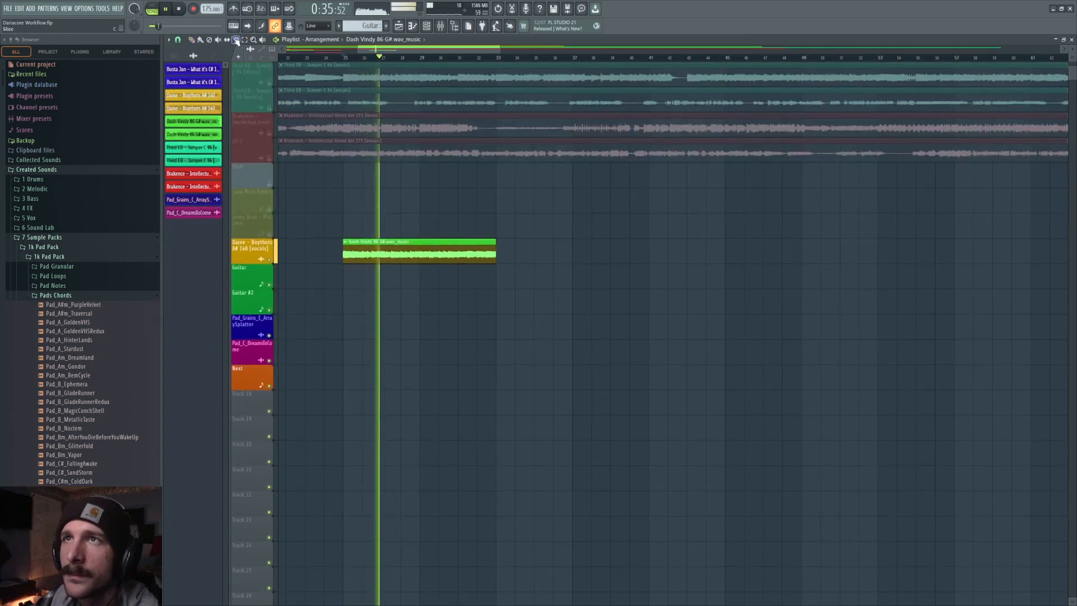
{"action": "left_click", "coordinate": [418, 251]}
{"action": "left_click", "coordinate": [191, 41]}
{"action": "key", "text": "space"}
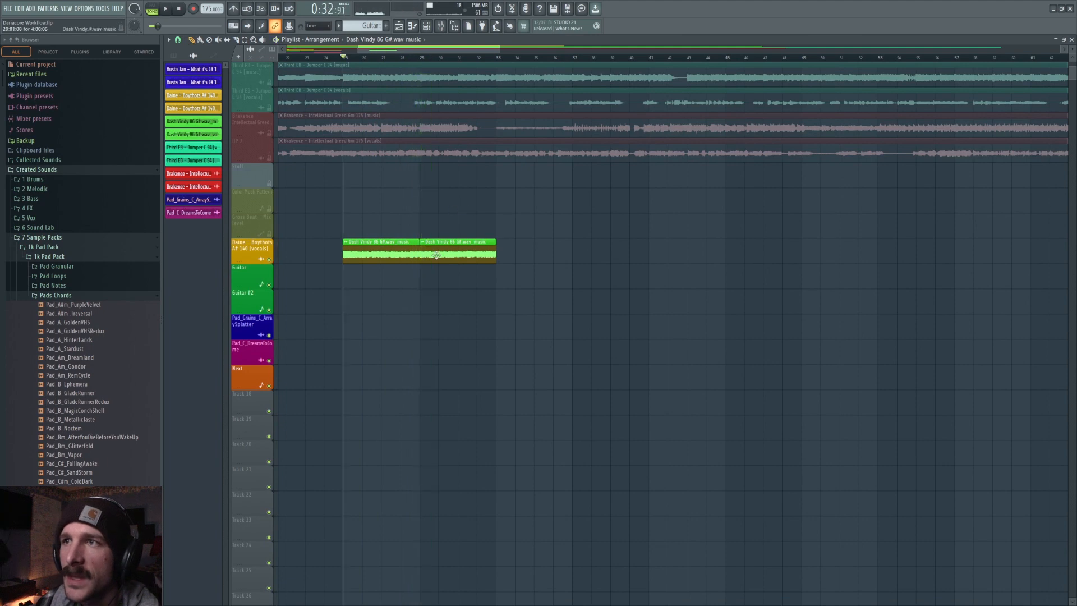
{"action": "scroll", "coordinate": [377, 54], "scroll_direction": "up", "scroll_amount": 3}
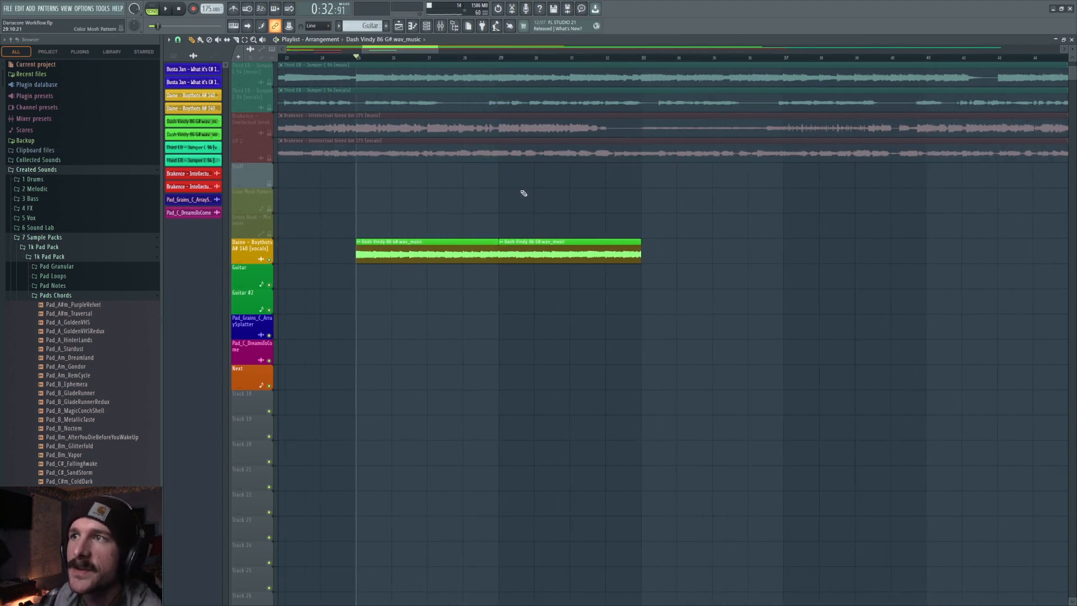
{"action": "right_click", "coordinate": [522, 251]}
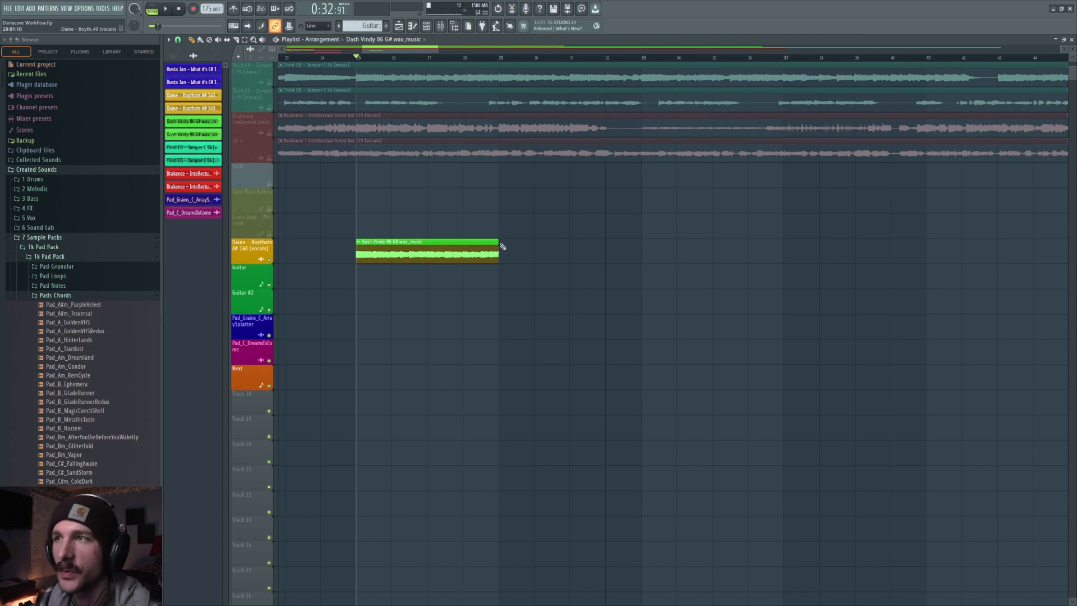
{"action": "left_click_drag", "start_coordinate": [497, 242], "coordinate": [641, 241]}
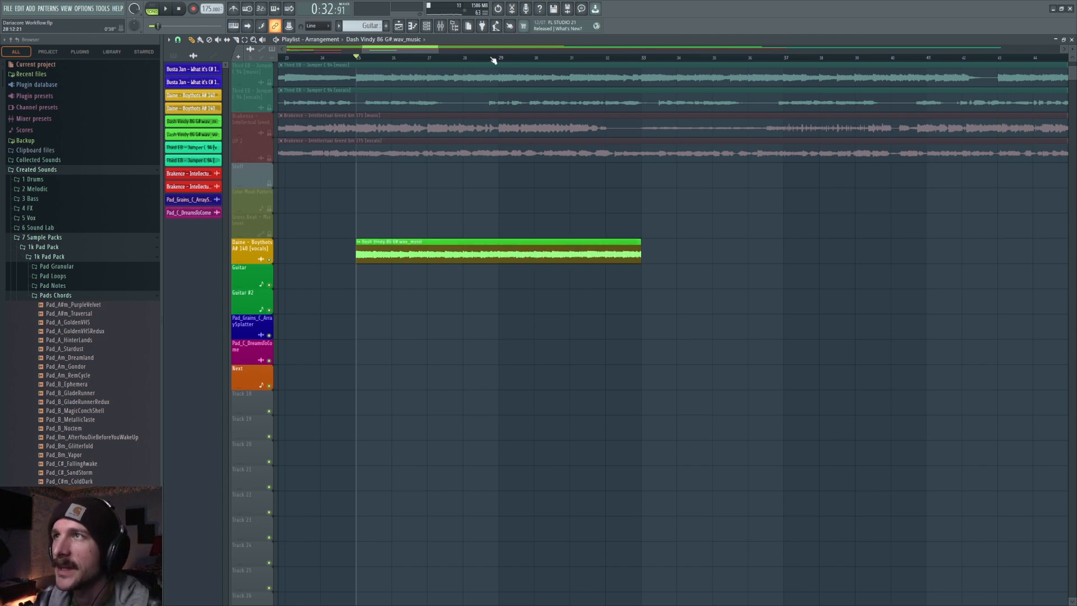
Shorten the Dash Vindy clip to about one bar and preview it.
{"action": "key", "text": "space"}
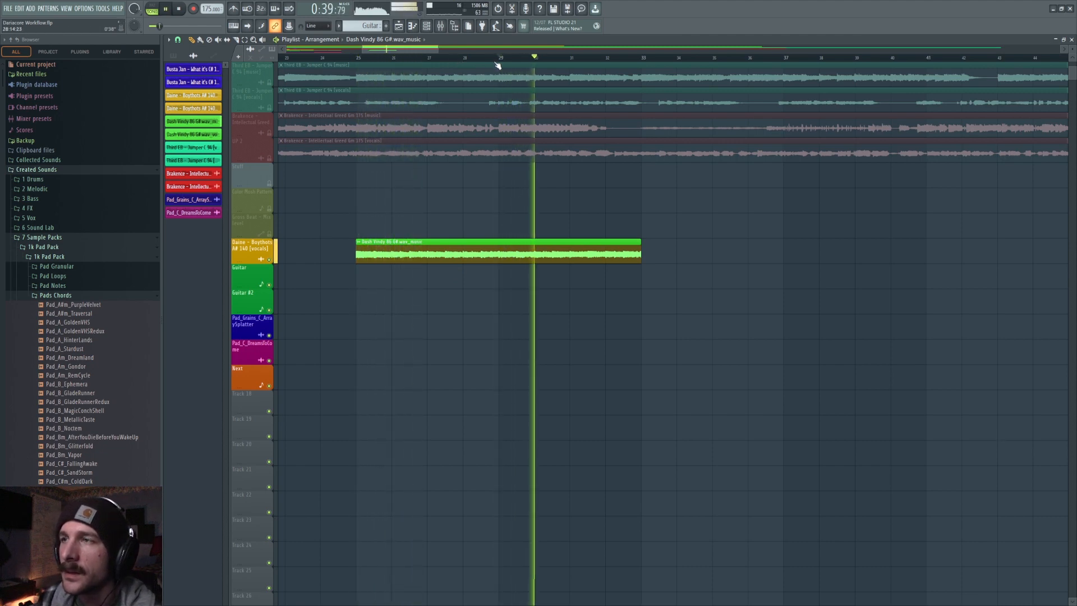
{"action": "key", "text": "space"}
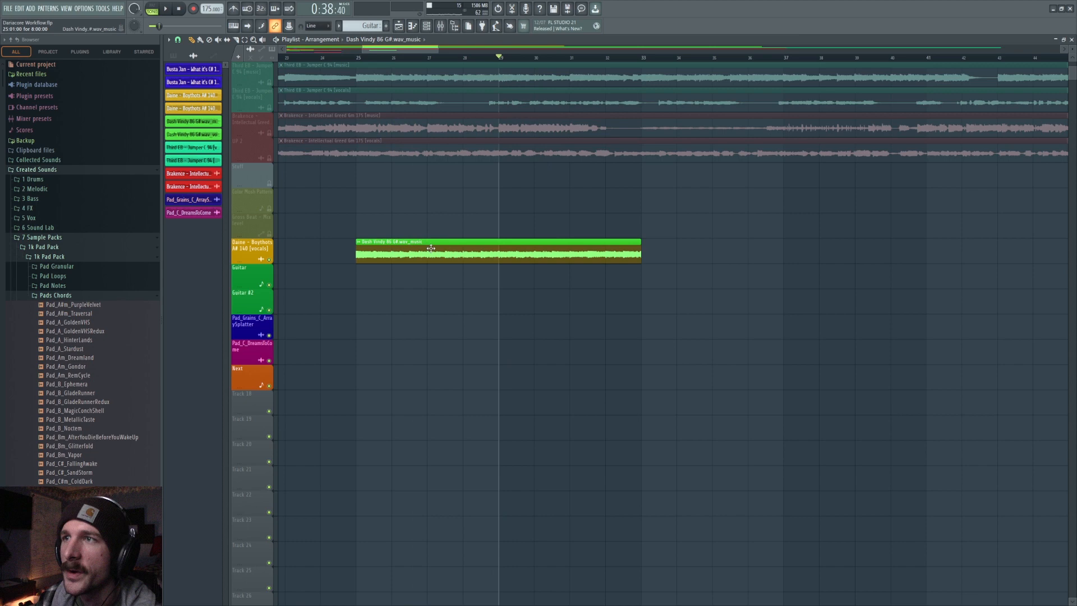
{"action": "scroll", "coordinate": [481, 66], "scroll_direction": "down", "scroll_amount": 5}
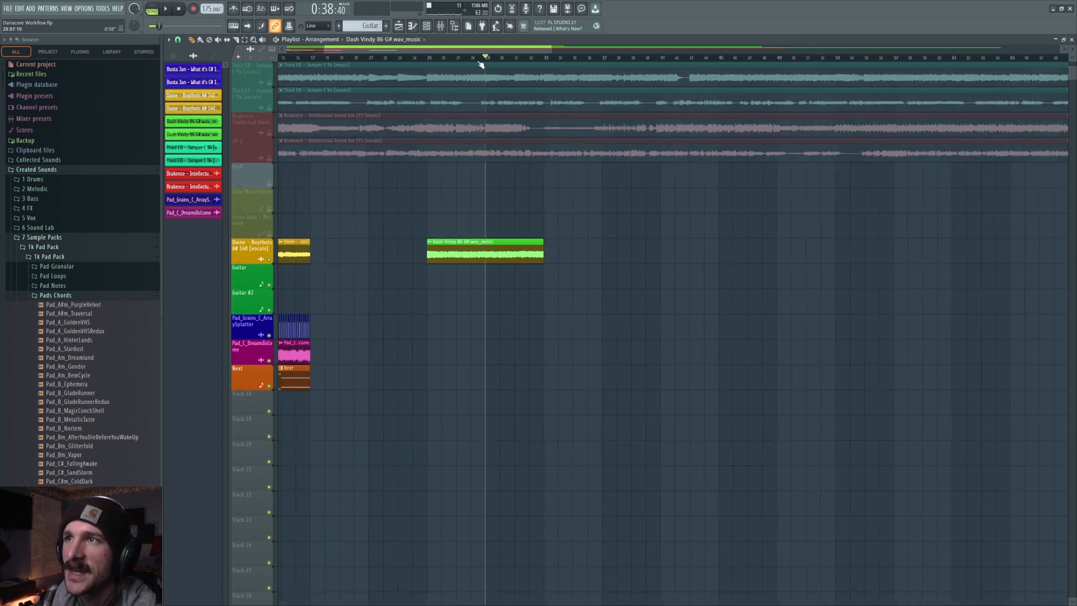
{"action": "left_click_drag", "start_coordinate": [516, 243], "coordinate": [480, 251]}
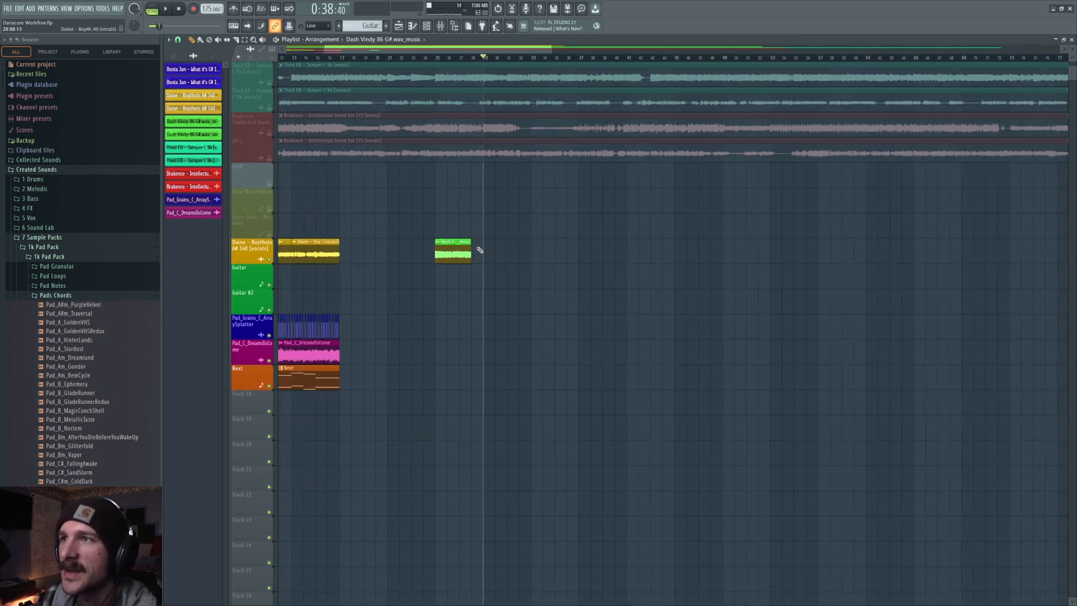
{"action": "left_click", "coordinate": [468, 246]}
{"action": "key", "text": "space"}
{"action": "left_click", "coordinate": [427, 25]}
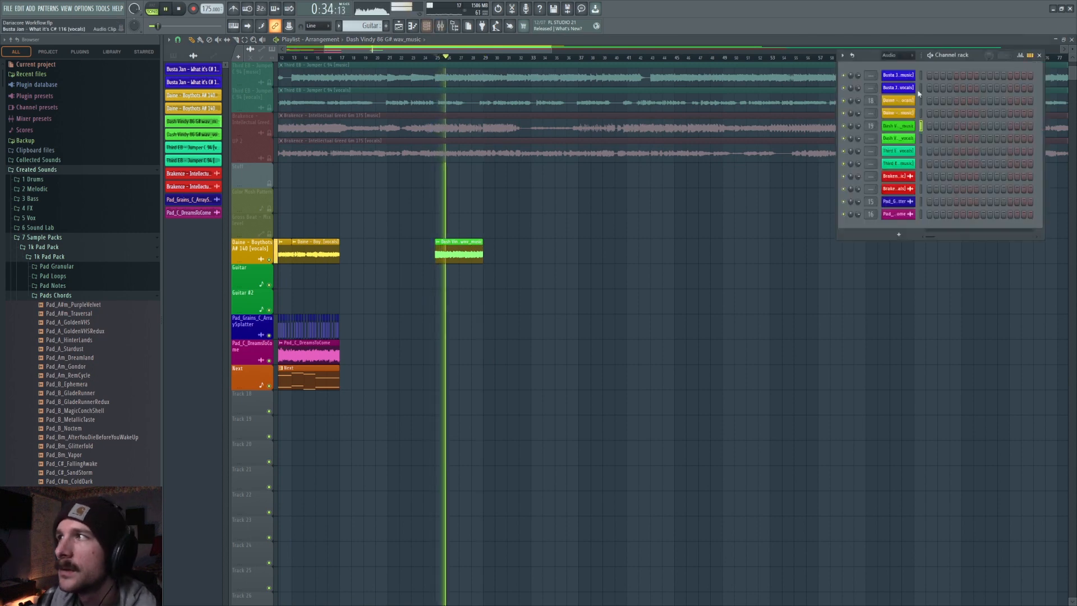
{"action": "key", "text": "space"}
Insert Pro-Q 3 in the vocal track's second slot and shape a low cut near 256 Hz plus a high cut.
{"action": "left_click", "coordinate": [441, 31]}
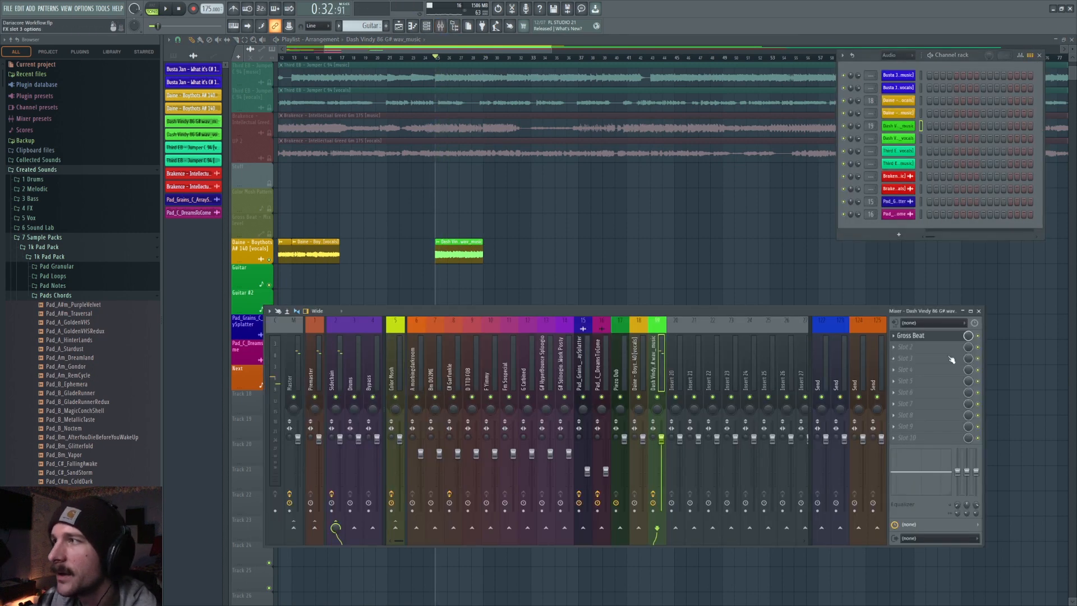
{"action": "left_click", "coordinate": [901, 349]}
{"action": "left_click", "coordinate": [737, 381]}
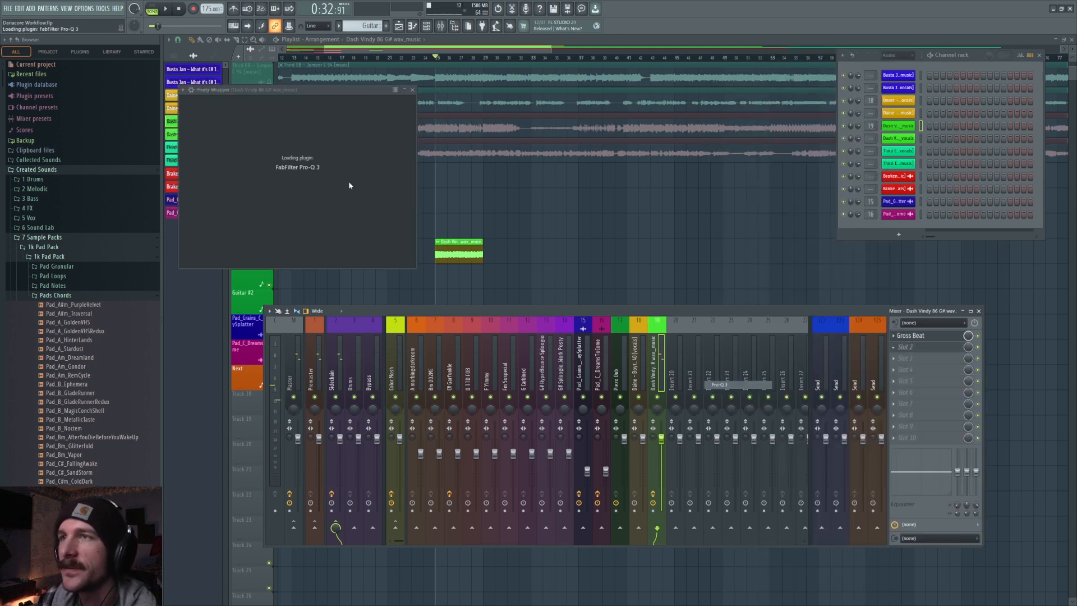
{"action": "left_click_drag", "start_coordinate": [211, 210], "coordinate": [378, 206]}
{"action": "key", "text": "space"}
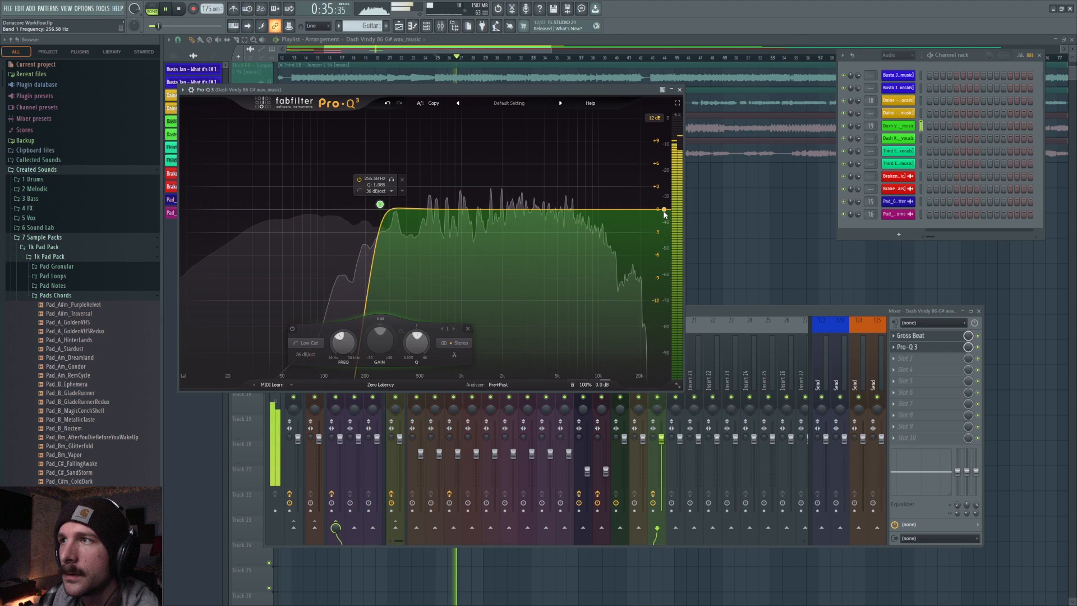
{"action": "left_click", "coordinate": [637, 205]}
{"action": "left_click_drag", "start_coordinate": [638, 204], "coordinate": [494, 208]}
{"action": "mouse_move", "coordinate": [380, 204]}
{"action": "left_mouse_down"}
{"action": "mouse_move", "coordinate": [380, 180]}
{"action": "mouse_move", "coordinate": [329, 197]}
{"action": "mouse_move", "coordinate": [384, 211]}
{"action": "left_mouse_up"}
{"action": "key", "text": "F12"}
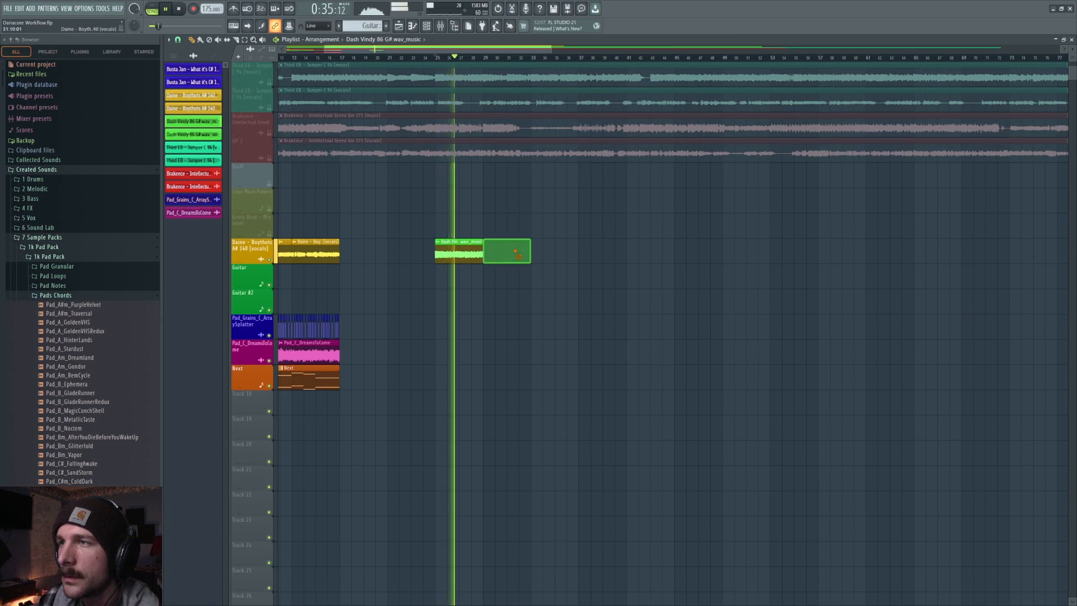
Paint three more copies of the short Dash Vindy clip back to back along the vocal track.
{"action": "left_click", "coordinate": [496, 250]}
{"action": "left_click", "coordinate": [538, 250]}
{"action": "left_click", "coordinate": [586, 250]}
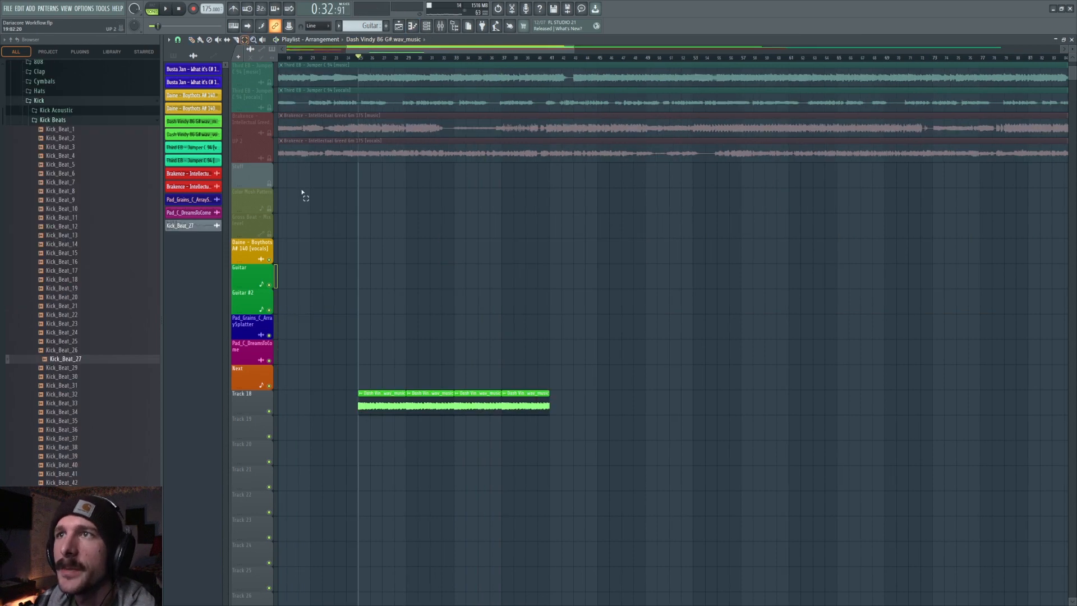
Move the four short Dash Vindy clips onto Track 18 and preview them.
{"action": "left_click_drag", "start_coordinate": [356, 392], "coordinate": [579, 389]}
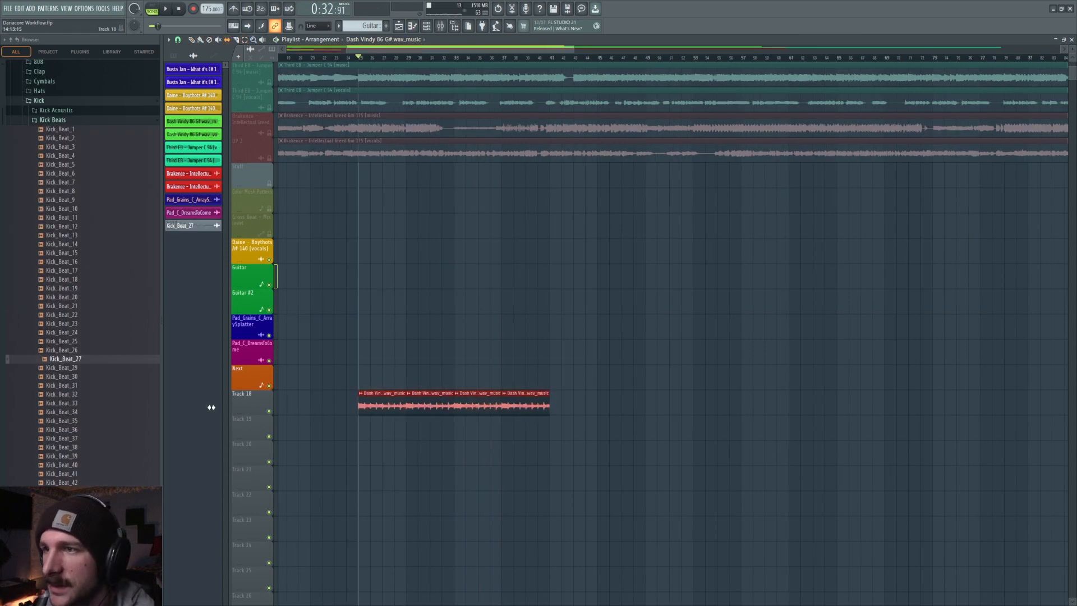
{"action": "key", "text": "space"}
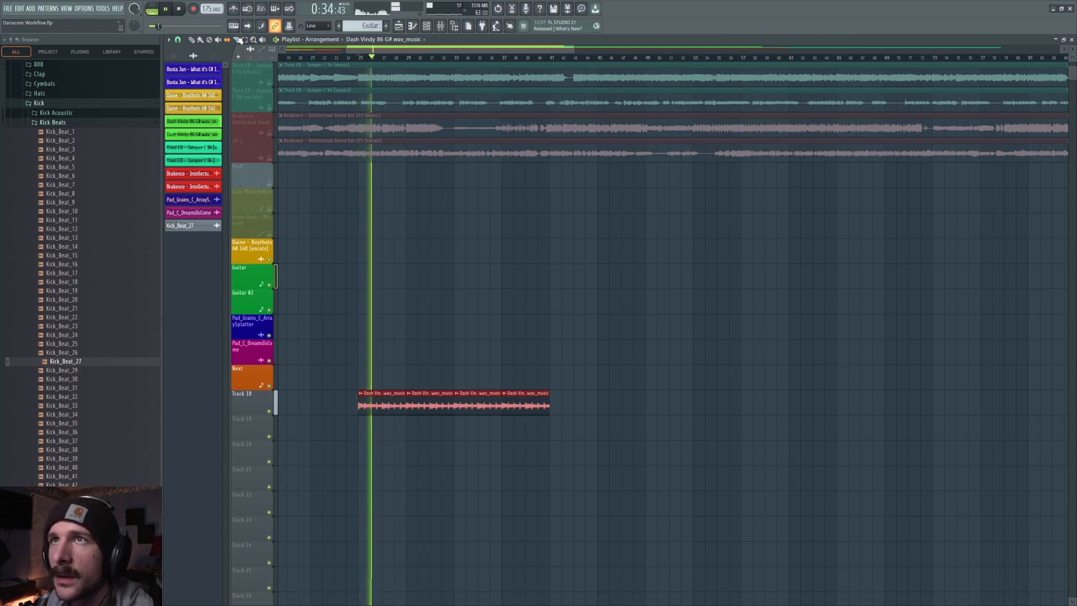
{"action": "scroll", "coordinate": [376, 60], "scroll_direction": "up", "scroll_amount": 3}
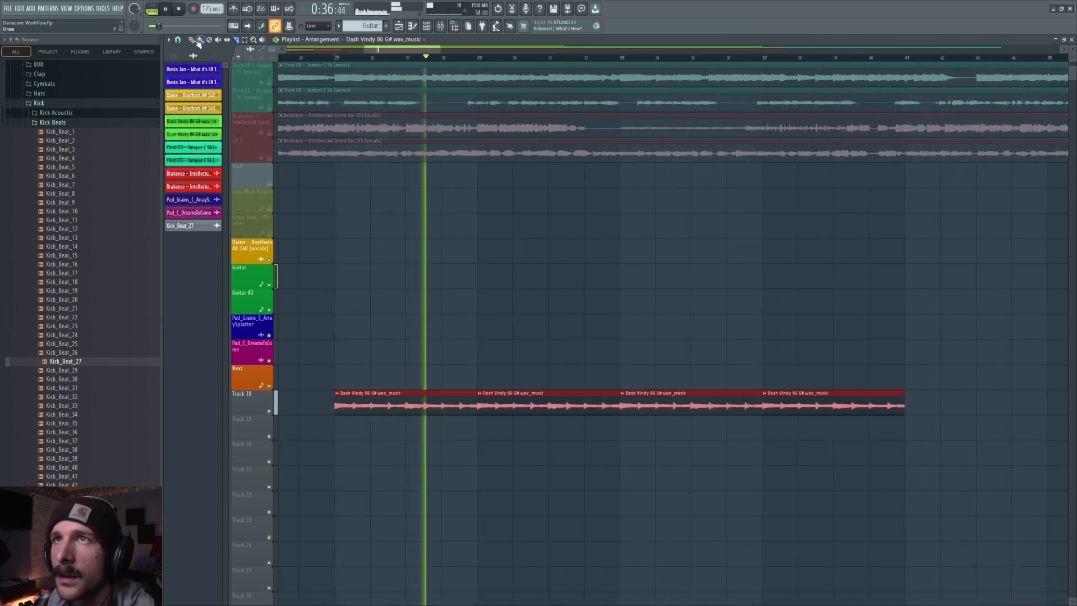
{"action": "left_click", "coordinate": [507, 292]}
{"action": "key", "text": "space"}
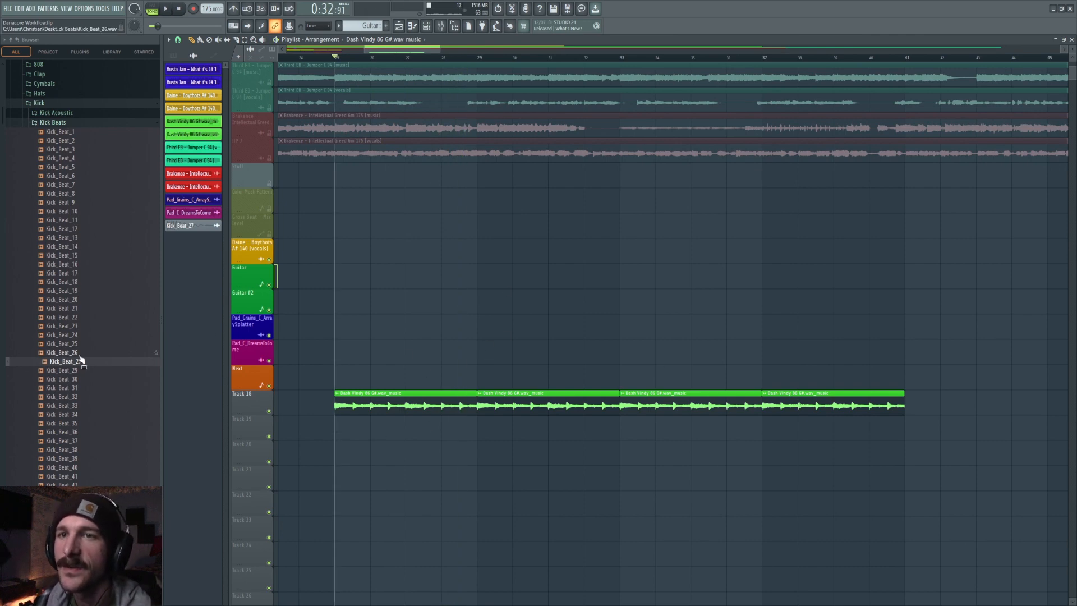
Select the Kick_Beat_27 sample and place two kick hits at the start of Track 19, previewing them.
{"action": "left_click", "coordinate": [195, 226]}
{"action": "left_click", "coordinate": [359, 49]}
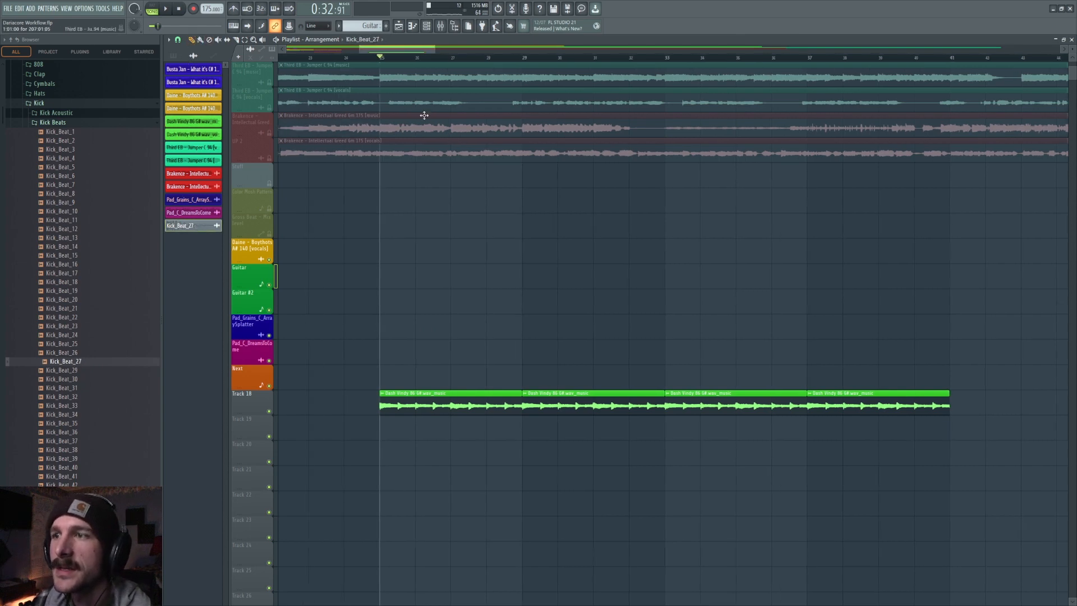
{"action": "scroll", "coordinate": [394, 280], "scroll_direction": "down", "scroll_amount": 5}
{"action": "left_click", "coordinate": [392, 299]}
{"action": "key", "text": "space"}
{"action": "left_click", "coordinate": [422, 304]}
{"action": "key", "text": "space"}
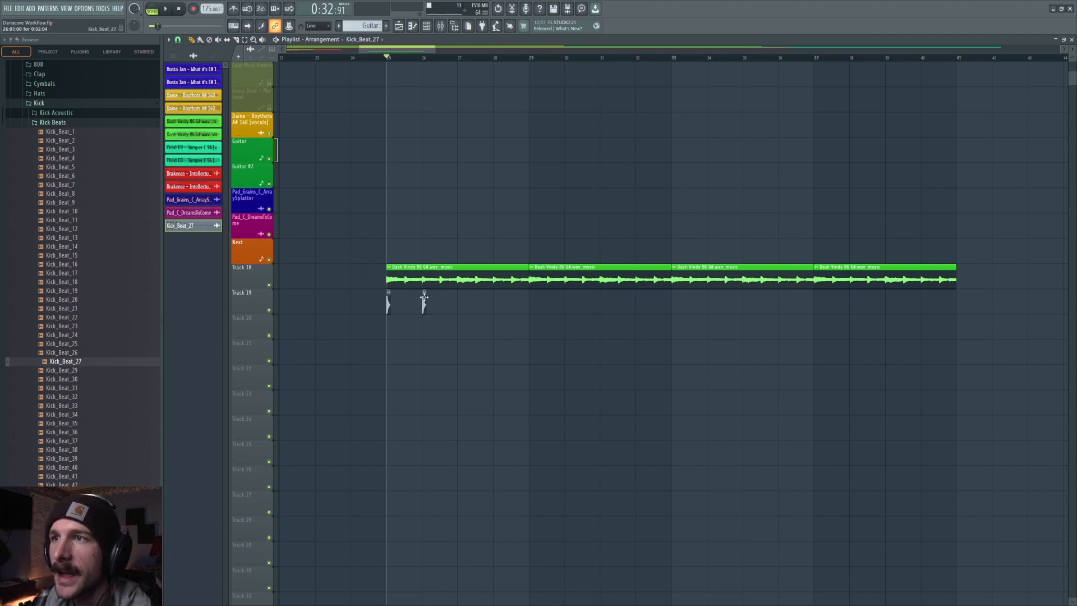
Assign the kick clip to its own mixer insert and route that insert to the Drums bus.
{"action": "double_click", "coordinate": [425, 298]}
{"action": "double_click", "coordinate": [446, 149]}
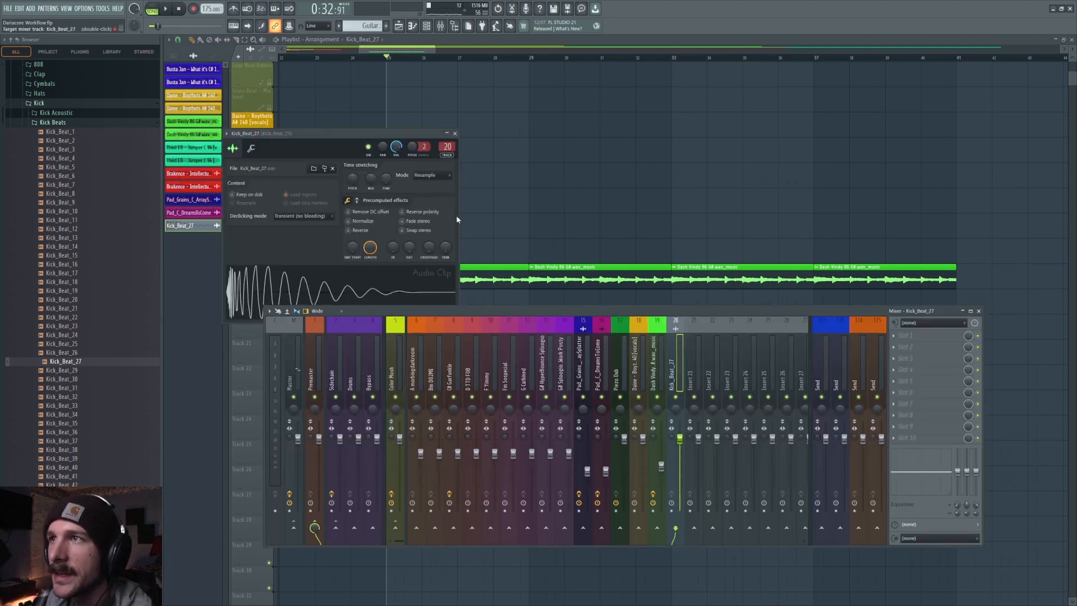
{"action": "left_click_drag", "start_coordinate": [679, 464], "coordinate": [679, 465]}
{"action": "key", "text": "space"}
{"action": "key", "text": "space"}
{"action": "left_click", "coordinate": [355, 528]}
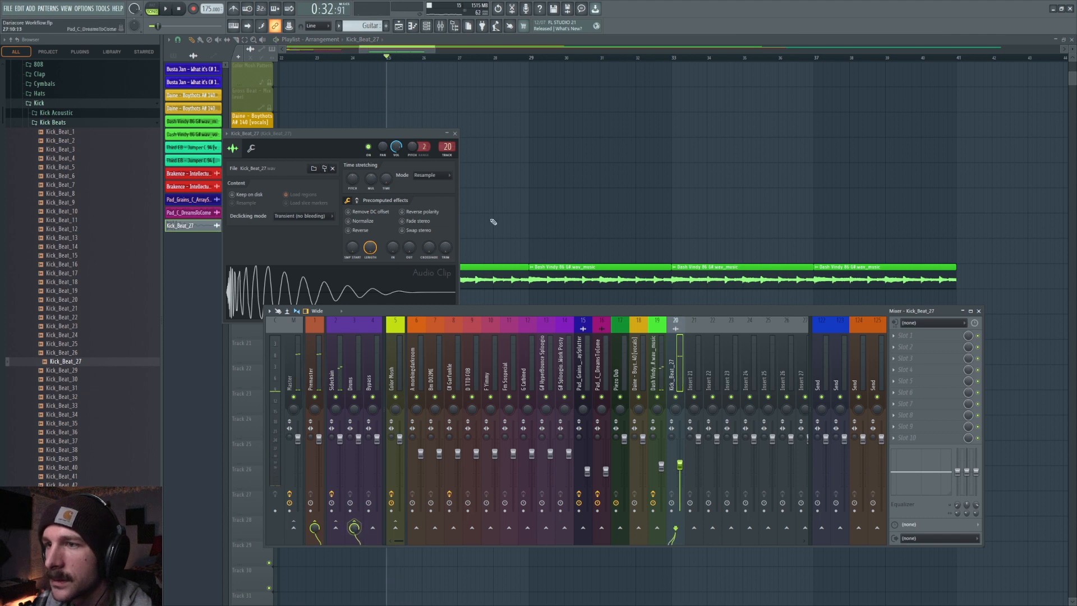
{"action": "key", "text": "F12"}
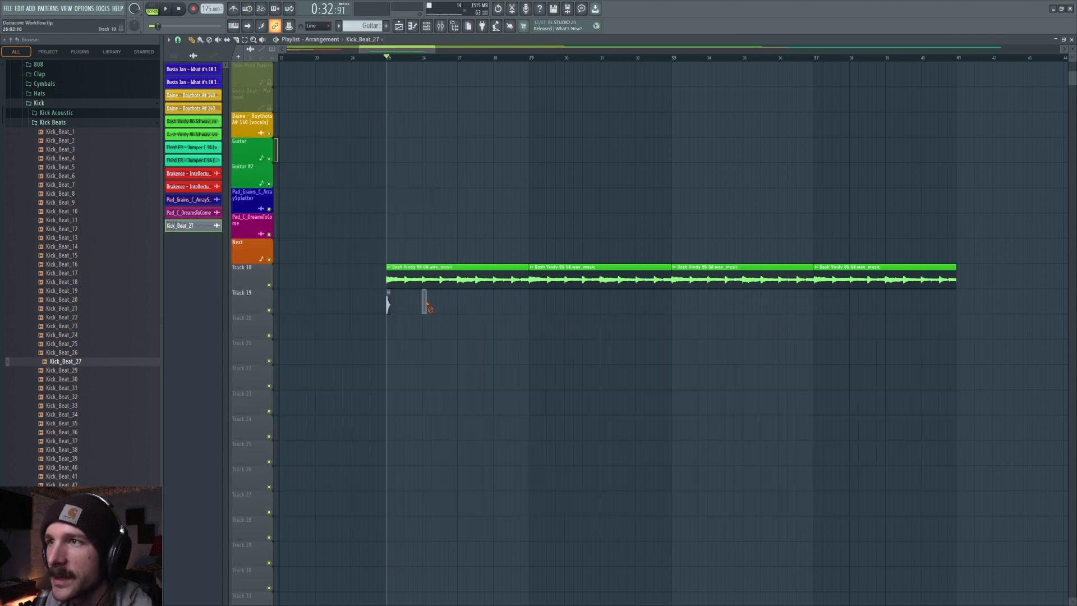
Place eight evenly spaced kick hits across the bar on Track 19.
{"action": "scroll", "coordinate": [387, 56], "scroll_direction": "up", "scroll_amount": 3}
{"action": "left_click", "coordinate": [401, 306]}
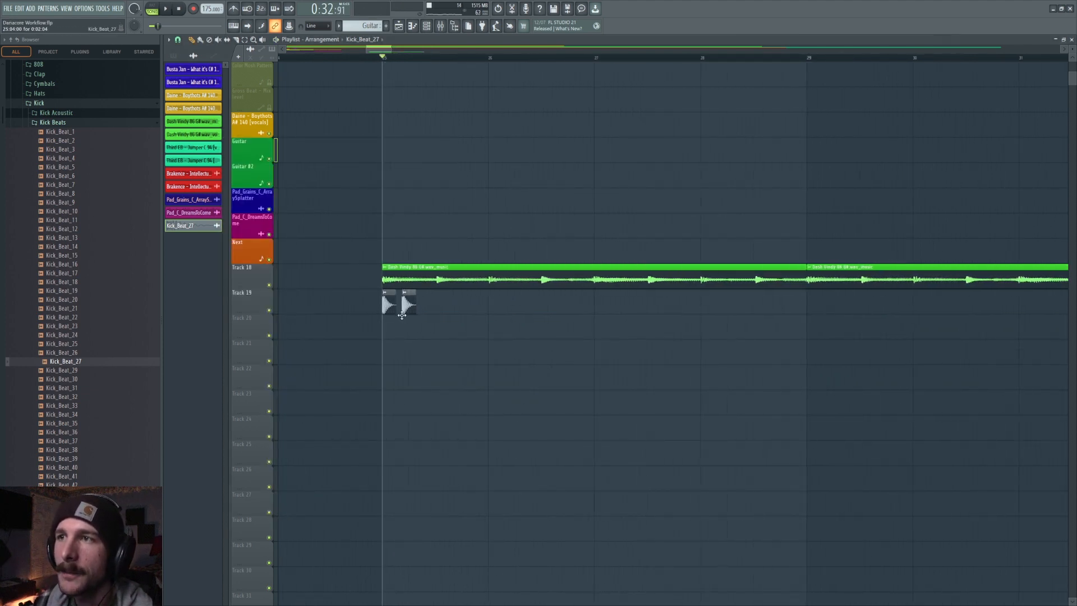
{"action": "left_click", "coordinate": [443, 304]}
{"action": "left_click", "coordinate": [469, 303]}
{"action": "left_click", "coordinate": [499, 303]}
{"action": "mouse_move", "coordinate": [501, 303]}
{"action": "left_mouse_down"}
{"action": "mouse_move", "coordinate": [491, 304]}
{"action": "mouse_move", "coordinate": [515, 304]}
{"action": "left_mouse_up"}
{"action": "left_click", "coordinate": [523, 303]}
{"action": "left_click", "coordinate": [550, 304]}
{"action": "left_click", "coordinate": [565, 303]}
Build a three-kick pattern on Track 20 and paste it three more times across the bar.
{"action": "left_click", "coordinate": [389, 331]}
{"action": "left_click", "coordinate": [408, 331]}
{"action": "left_click", "coordinate": [428, 331]}
{"action": "left_click", "coordinate": [443, 331]}
{"action": "mouse_move", "coordinate": [443, 332]}
{"action": "left_mouse_down"}
{"action": "mouse_move", "coordinate": [429, 332]}
{"action": "mouse_move", "coordinate": [439, 336]}
{"action": "left_mouse_up"}
{"action": "key", "text": "Delete"}
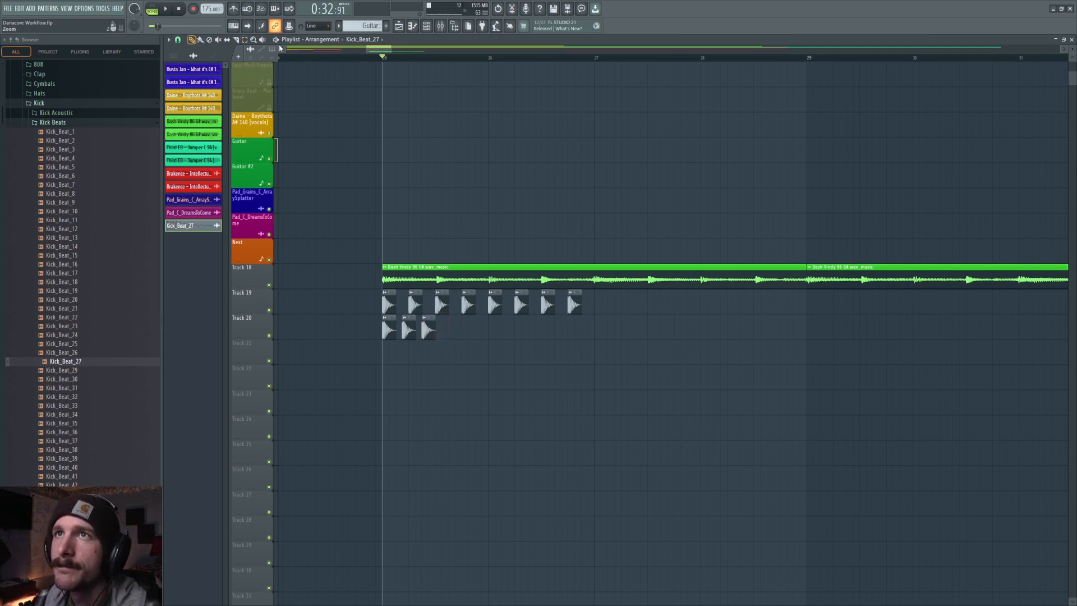
{"action": "left_click", "coordinate": [438, 60]}
{"action": "key", "text": "ctrl+v"}
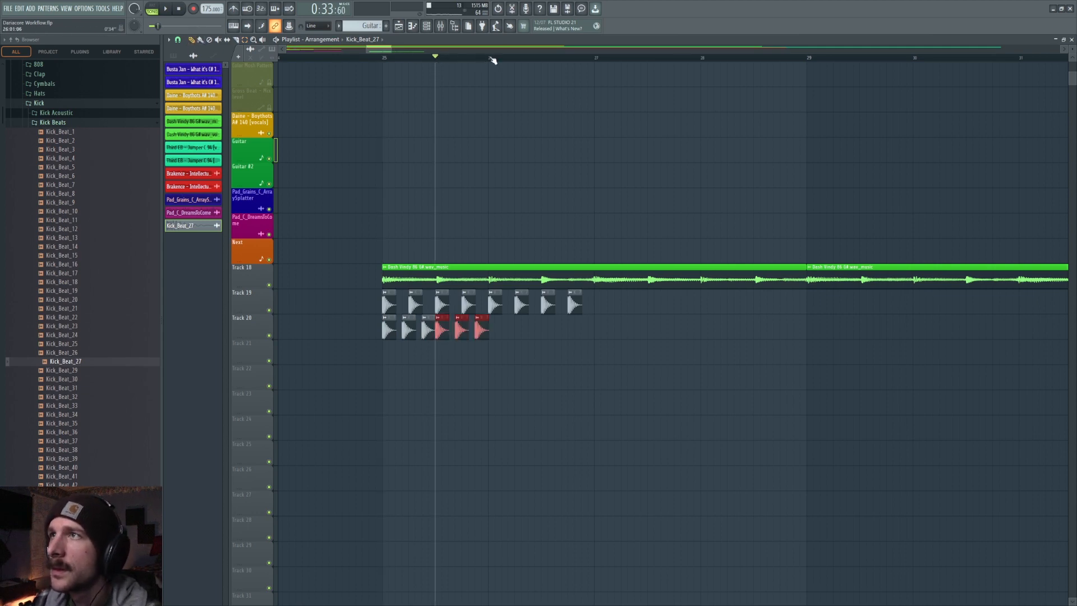
{"action": "left_click", "coordinate": [493, 60]}
{"action": "key", "text": "ctrl+v"}
{"action": "left_click", "coordinate": [547, 60]}
{"action": "key", "text": "ctrl+v"}
Place four kicks on the beats of Track 21.
{"action": "left_click", "coordinate": [508, 349]}
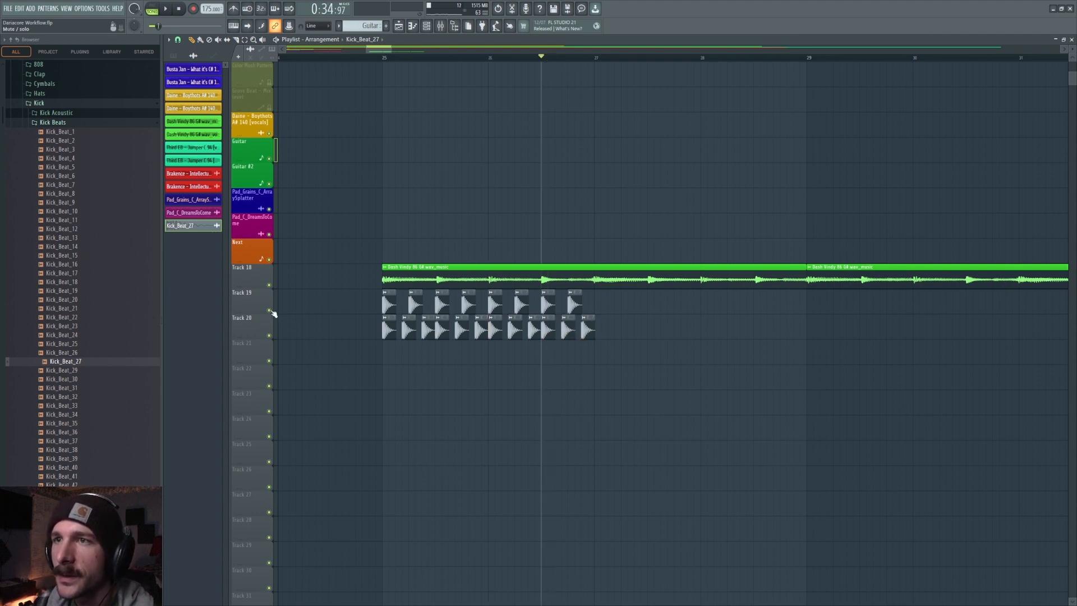
{"action": "left_click", "coordinate": [388, 353]}
{"action": "left_click", "coordinate": [440, 355]}
{"action": "left_click", "coordinate": [491, 354]}
{"action": "left_click", "coordinate": [545, 355]}
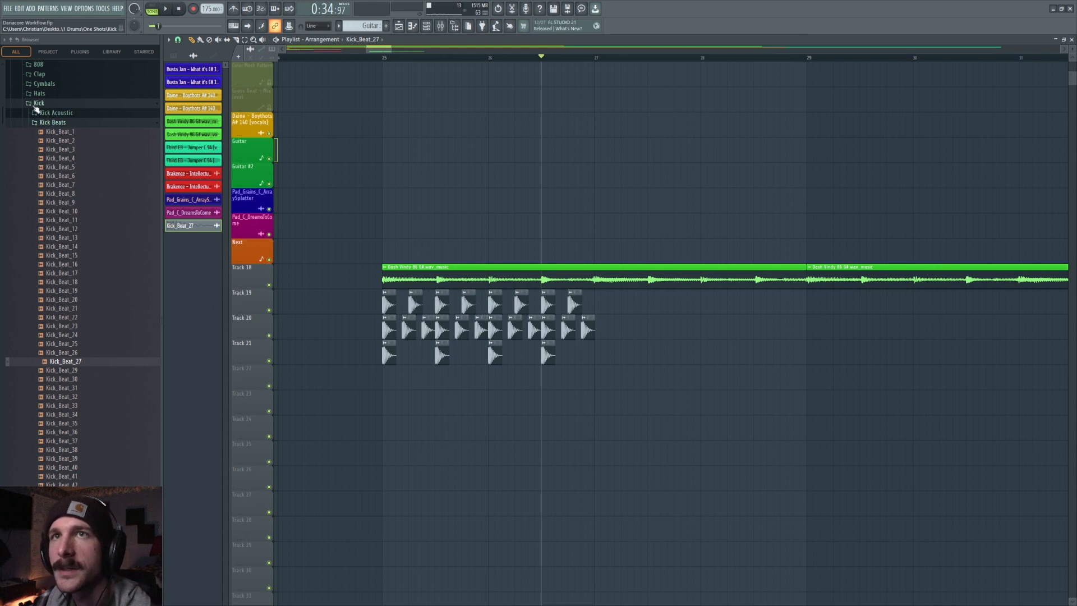
Bring Clap_Machine_5 from the Clap folder onto Track 22 and place eight claps across the bar.
{"action": "left_click", "coordinate": [39, 104]}
{"action": "left_click", "coordinate": [40, 74]}
{"action": "left_click", "coordinate": [84, 233]}
{"action": "left_click", "coordinate": [79, 330]}
{"action": "mouse_move", "coordinate": [77, 331]}
{"action": "left_mouse_down"}
{"action": "mouse_move", "coordinate": [410, 384]}
{"action": "mouse_move", "coordinate": [386, 379]}
{"action": "left_mouse_up"}
{"action": "left_click", "coordinate": [413, 379]}
{"action": "left_click", "coordinate": [440, 378]}
{"action": "left_click", "coordinate": [460, 378]}
{"action": "left_click", "coordinate": [492, 379]}
{"action": "left_click", "coordinate": [519, 379]}
{"action": "left_click", "coordinate": [545, 379]}
{"action": "left_click", "coordinate": [565, 378]}
{"action": "left_click_drag", "start_coordinate": [571, 376], "coordinate": [573, 377]}
Insert empty tracks above the three-kick pattern track and above the four-kick track.
{"action": "right_click", "coordinate": [261, 324]}
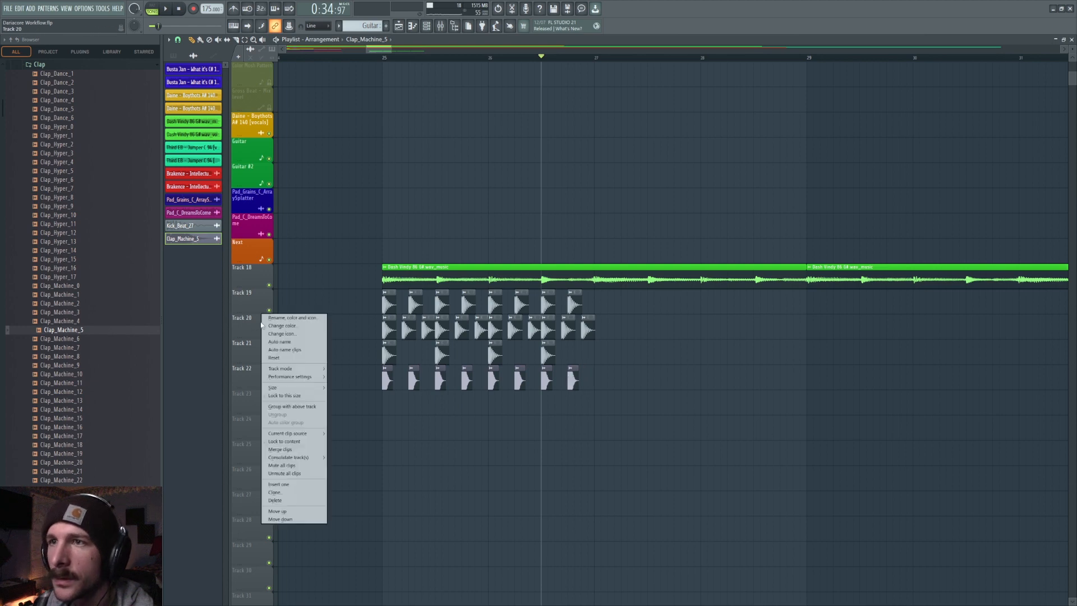
{"action": "left_click", "coordinate": [291, 486]}
{"action": "right_click", "coordinate": [267, 370]}
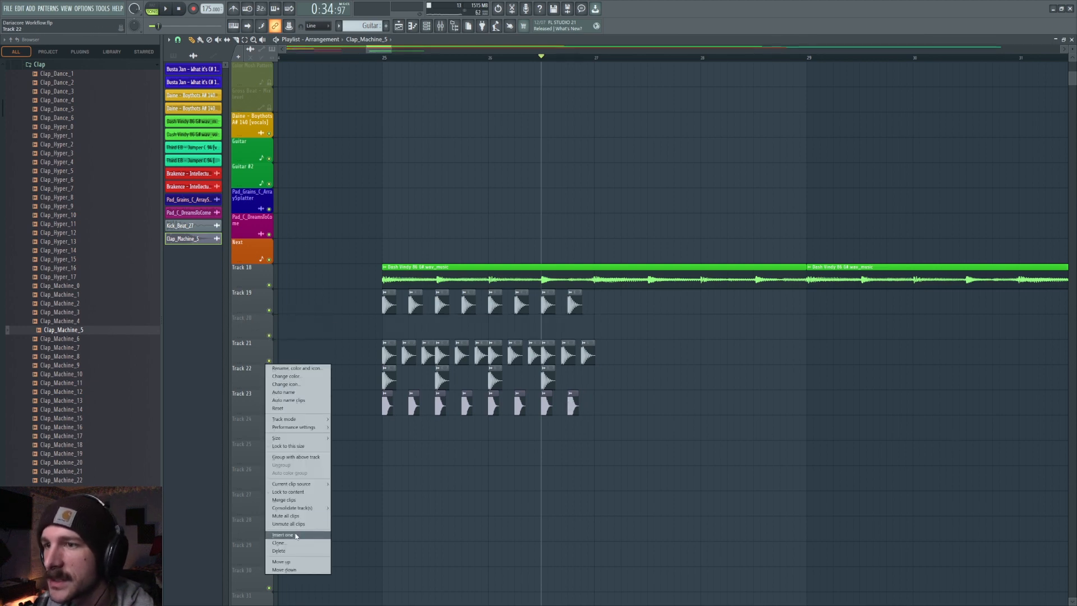
{"action": "left_click", "coordinate": [295, 535]}
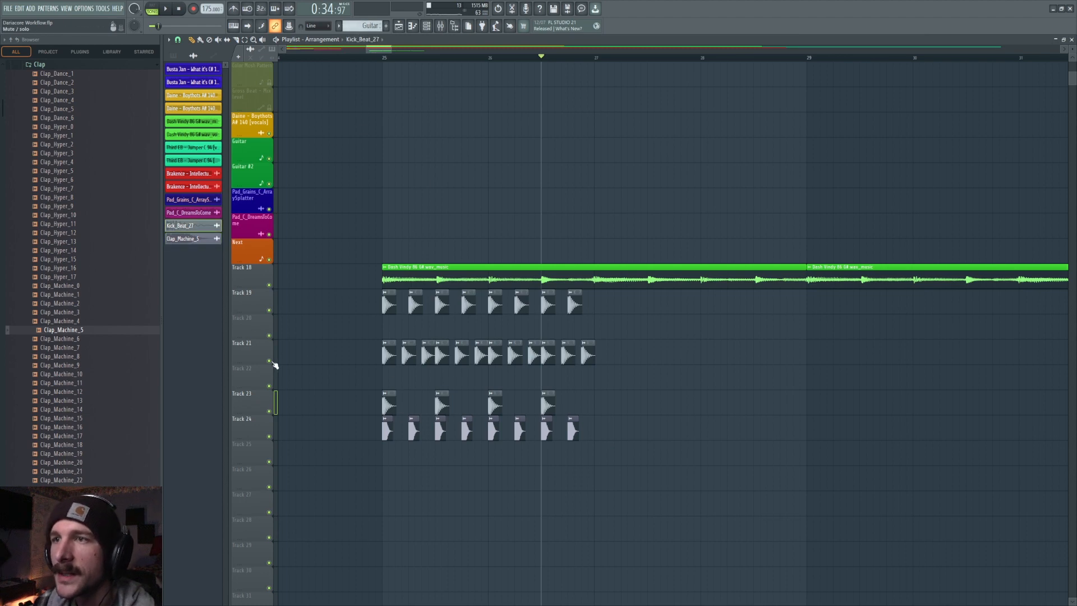
Place a first clap at the bar start on Track 26 and mute the kick and clap tracks above it.
{"action": "left_click", "coordinate": [383, 54]}
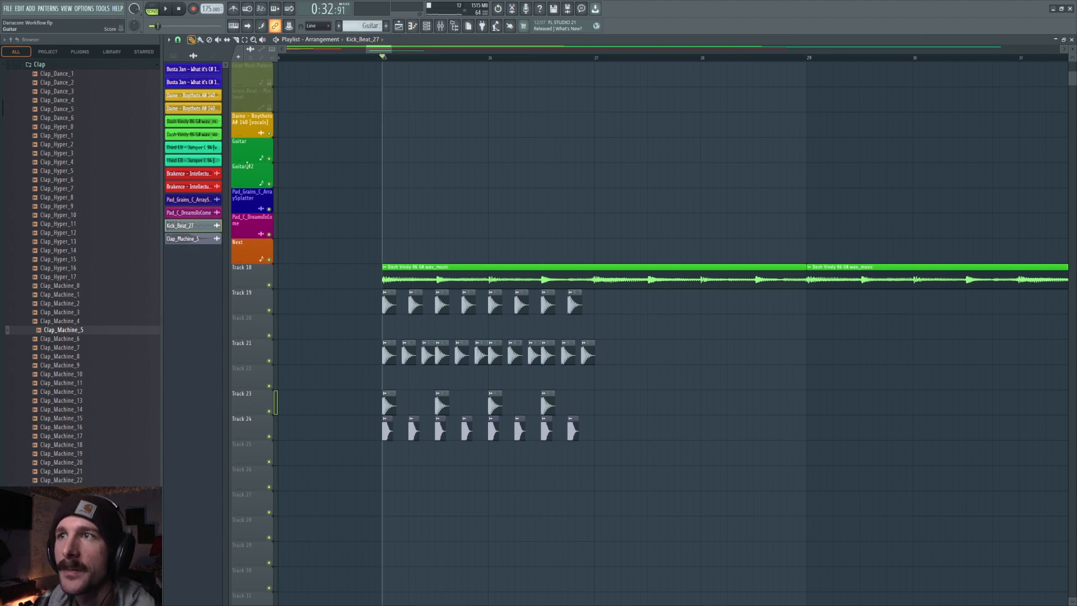
{"action": "scroll", "coordinate": [382, 290], "scroll_direction": "down", "scroll_amount": 3}
{"action": "scroll", "coordinate": [428, 430], "scroll_direction": "down", "scroll_amount": 2}
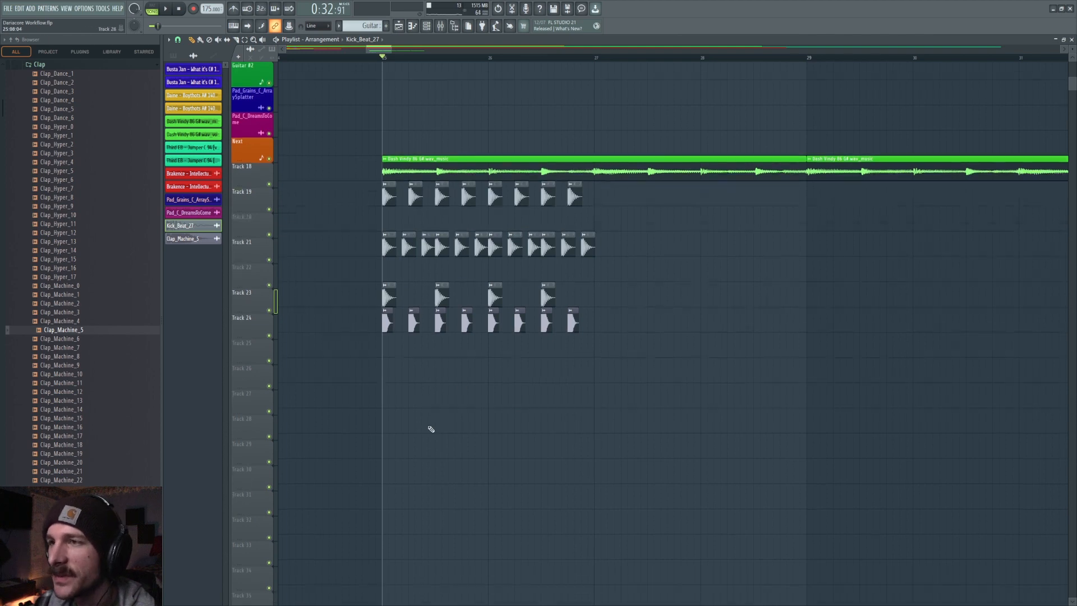
{"action": "left_click", "coordinate": [386, 355]}
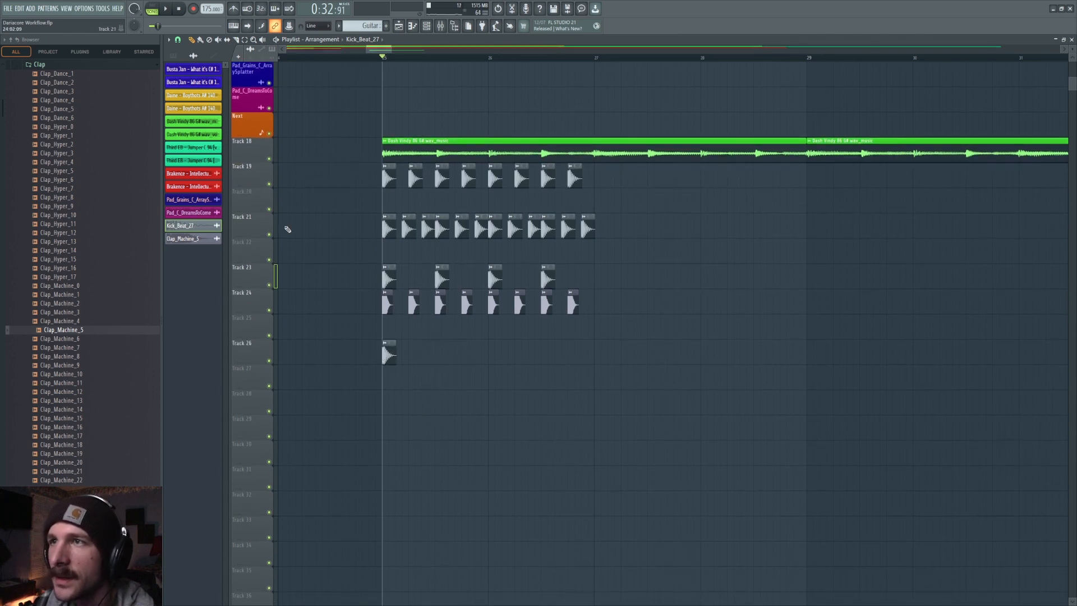
{"action": "left_click", "coordinate": [270, 185]}
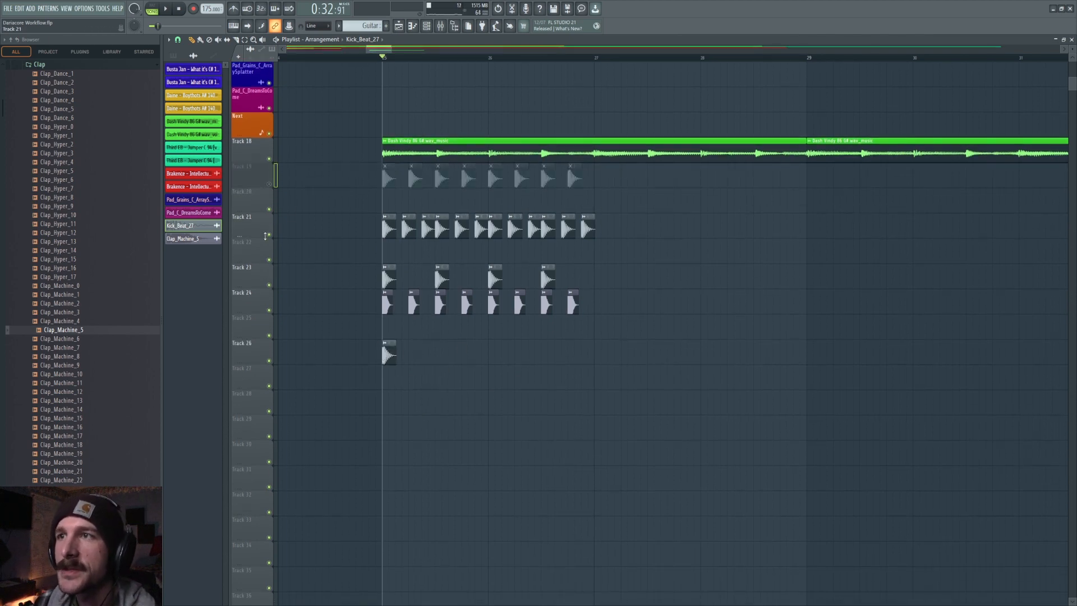
{"action": "left_click", "coordinate": [268, 234]}
{"action": "left_click", "coordinate": [268, 285]}
{"action": "left_click", "coordinate": [269, 310]}
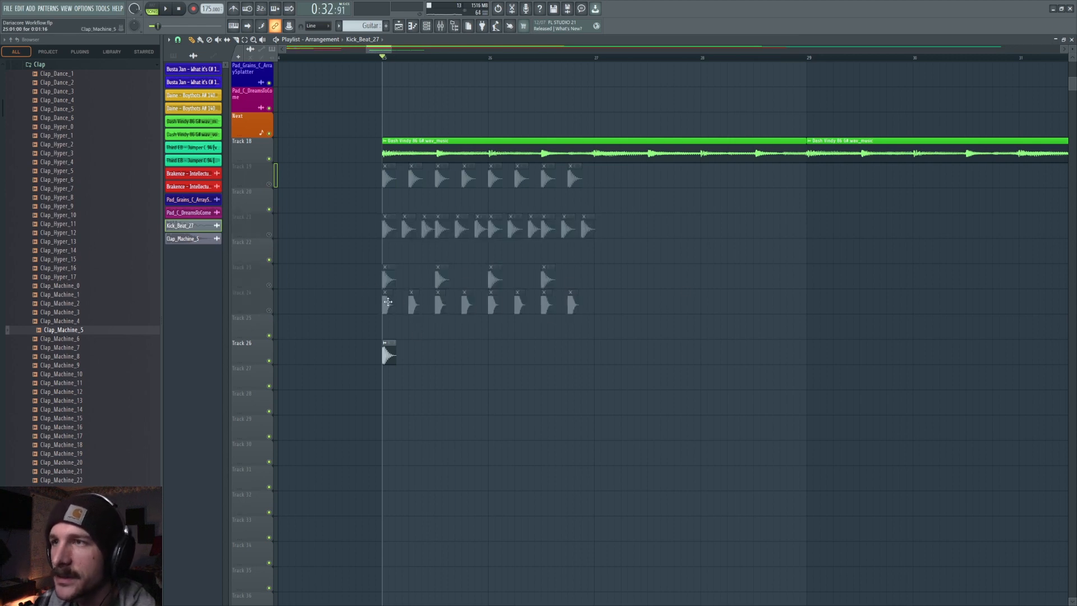
Program a syncopated rhythm of about ten claps along Track 26 while previewing playback.
{"action": "left_click", "coordinate": [424, 352]}
{"action": "key", "text": "space"}
{"action": "left_click", "coordinate": [437, 352]}
{"action": "left_click", "coordinate": [456, 352]}
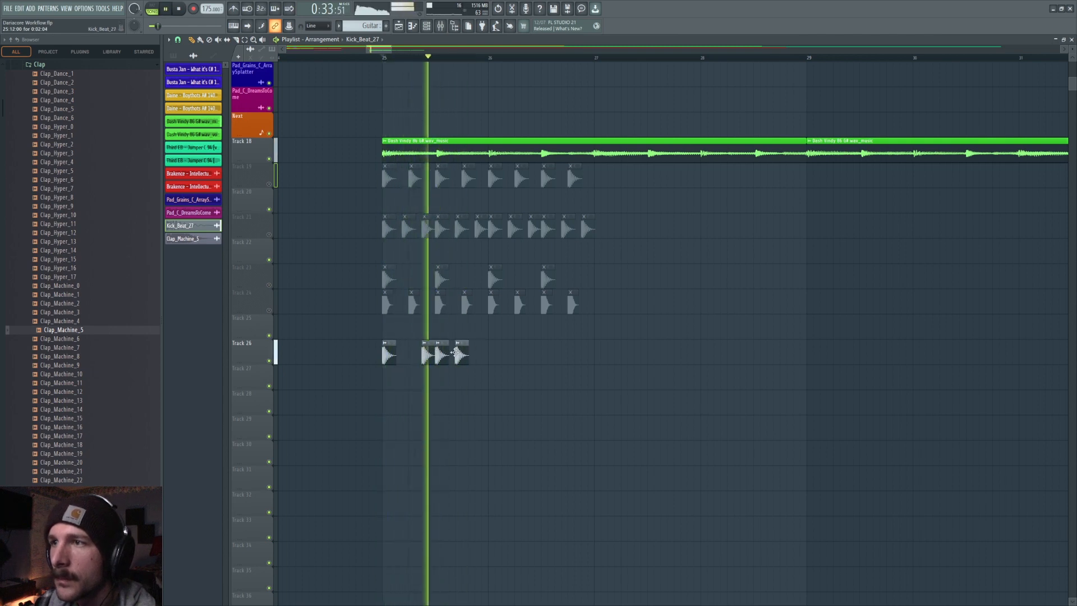
{"action": "left_click", "coordinate": [491, 352]}
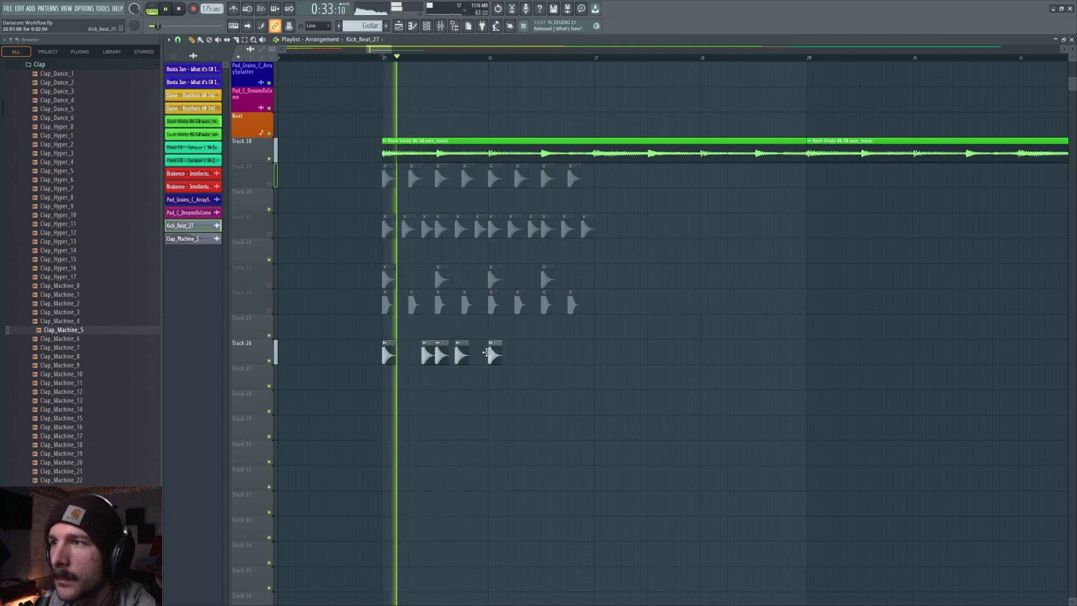
{"action": "key", "text": "space"}
{"action": "left_click", "coordinate": [516, 351]}
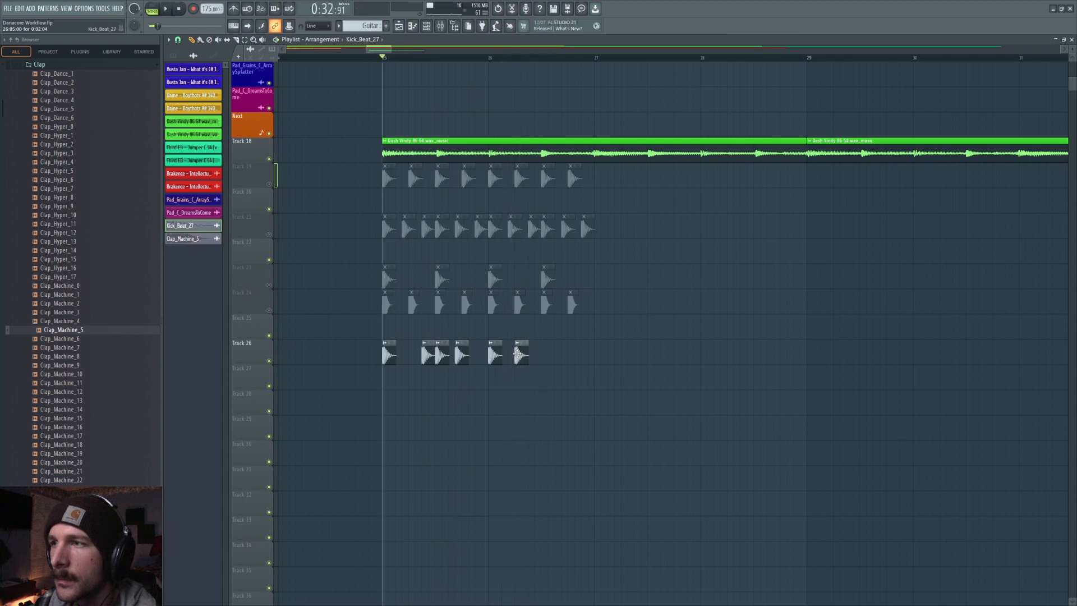
{"action": "left_click_drag", "start_coordinate": [426, 351], "coordinate": [414, 351]}
{"action": "key", "text": "space"}
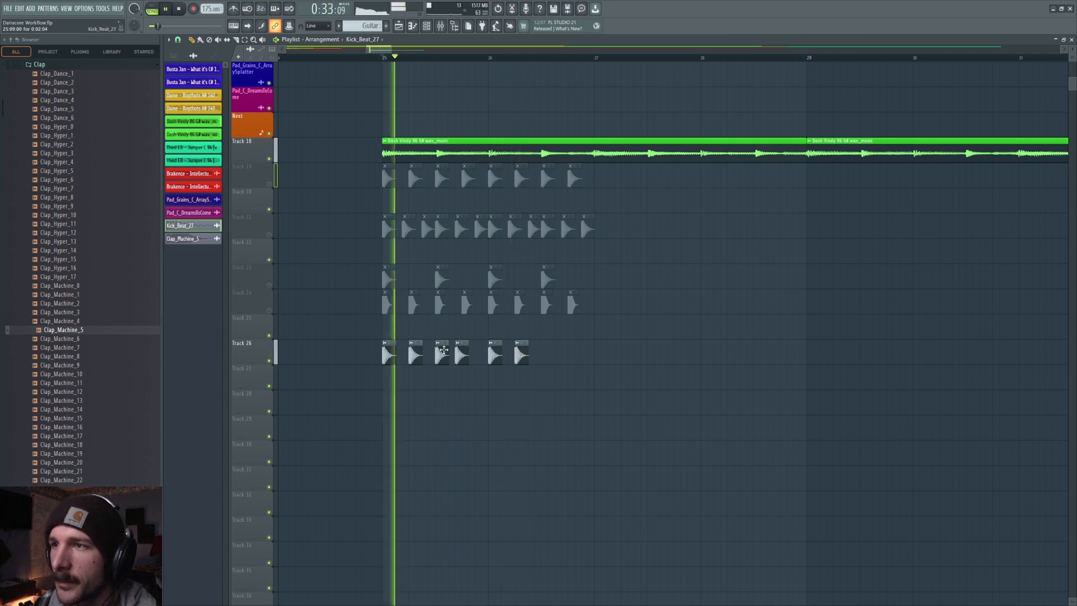
{"action": "key", "text": "space"}
{"action": "left_click", "coordinate": [476, 356]}
{"action": "key", "text": "space"}
{"action": "left_click", "coordinate": [552, 355]}
{"action": "left_click", "coordinate": [573, 356]}
{"action": "right_click", "coordinate": [572, 356]}
{"action": "left_click", "coordinate": [564, 354]}
{"action": "left_click_drag", "start_coordinate": [565, 353], "coordinate": [571, 354]}
{"action": "left_click", "coordinate": [584, 357]}
{"action": "left_click", "coordinate": [442, 302]}
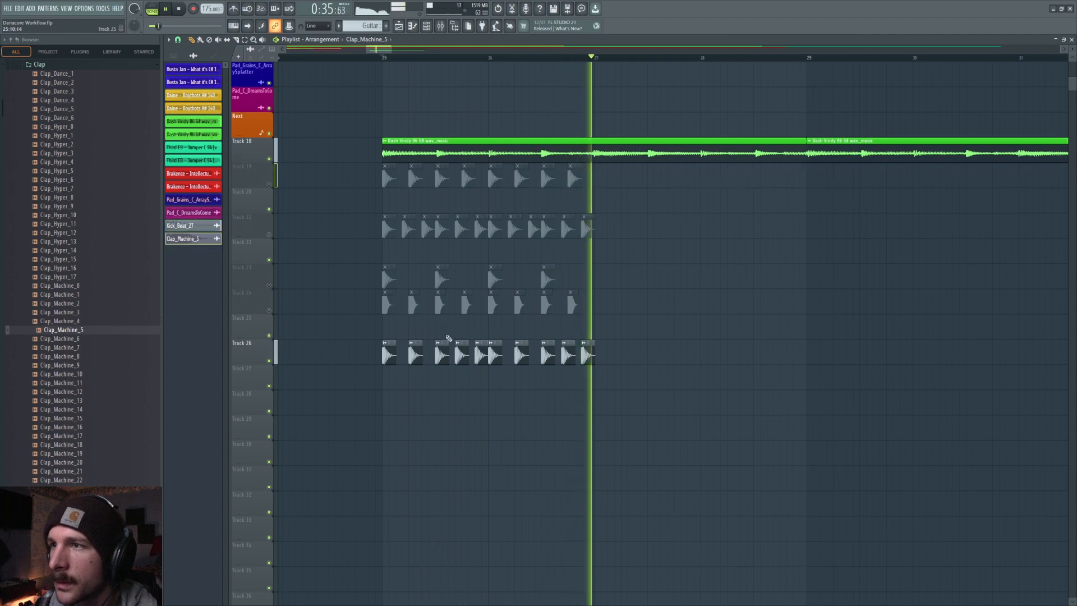
Place two offbeat claps on Track 27.
{"action": "scroll", "coordinate": [443, 340], "scroll_direction": "down", "scroll_amount": 1}
{"action": "key", "text": "space"}
{"action": "left_click", "coordinate": [415, 354]}
{"action": "left_click_drag", "start_coordinate": [419, 353], "coordinate": [412, 353]}
{"action": "left_click", "coordinate": [457, 352]}
Assign the Track 27 clap to its own mixer insert and lower its fader slightly.
{"action": "double_click", "coordinate": [469, 351]}
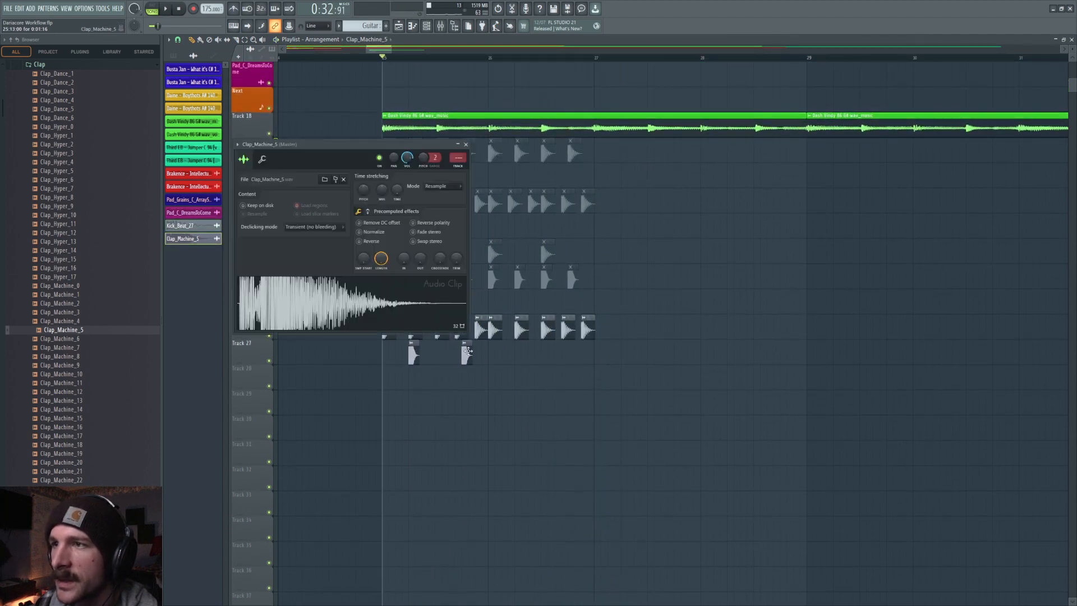
{"action": "left_click", "coordinate": [458, 158]}
{"action": "left_click_drag", "start_coordinate": [698, 438], "coordinate": [698, 450]}
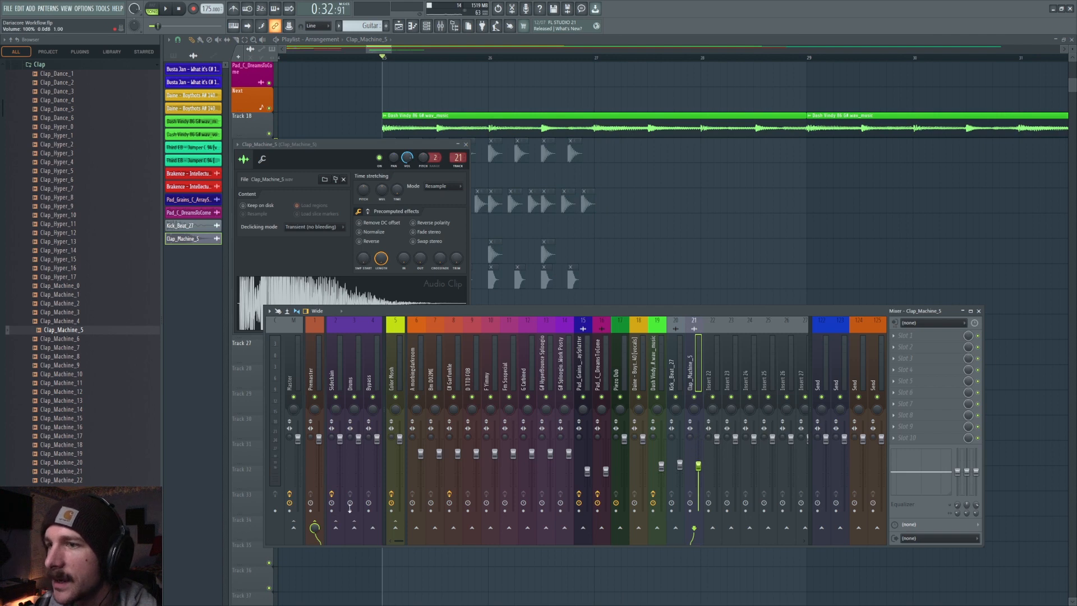
{"action": "key", "text": "F12"}
{"action": "key", "text": "space"}
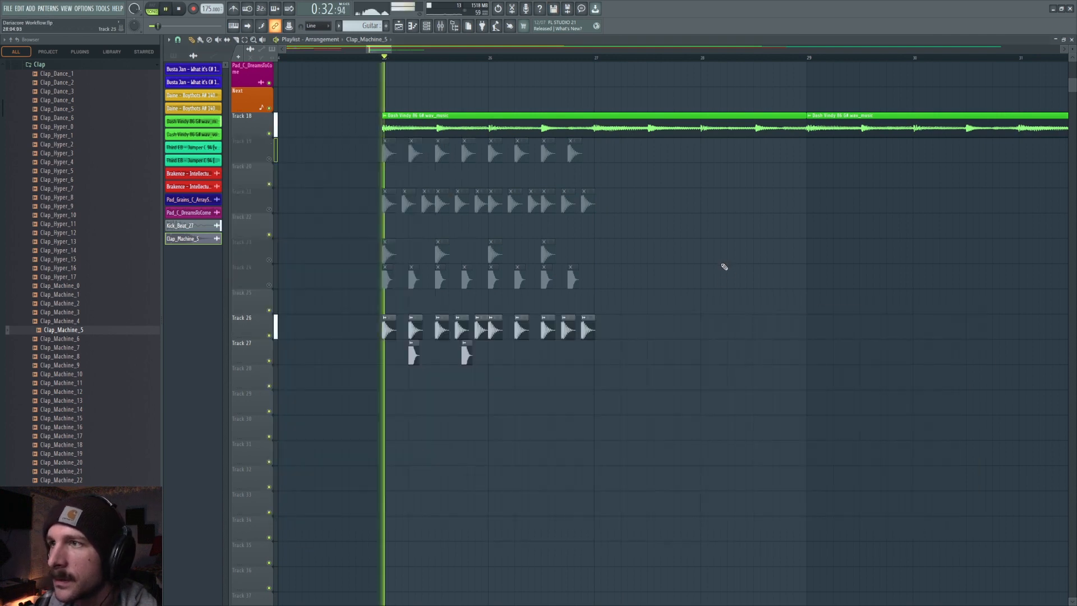
Add more offbeat claps on Track 27, ending the bar with a quick double hit, and preview.
{"action": "scroll", "coordinate": [724, 267], "scroll_direction": "down", "scroll_amount": 1}
{"action": "left_click", "coordinate": [519, 328]}
{"action": "left_click", "coordinate": [565, 327]}
{"action": "mouse_move", "coordinate": [566, 327]}
{"action": "left_mouse_down"}
{"action": "mouse_move", "coordinate": [579, 327]}
{"action": "mouse_move", "coordinate": [566, 327]}
{"action": "left_mouse_up"}
{"action": "key", "text": "space"}
{"action": "left_click", "coordinate": [574, 328]}
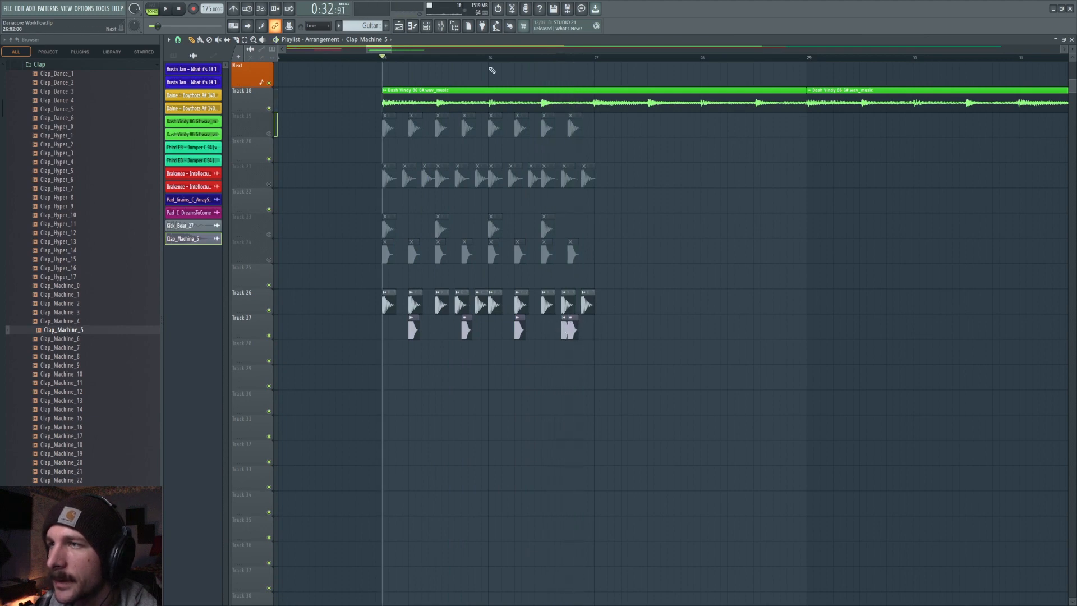
{"action": "key", "text": "space"}
Delete the extra clap of the double hit at the end of Track 27.
{"action": "scroll", "coordinate": [665, 300], "scroll_direction": "down", "scroll_amount": 2}
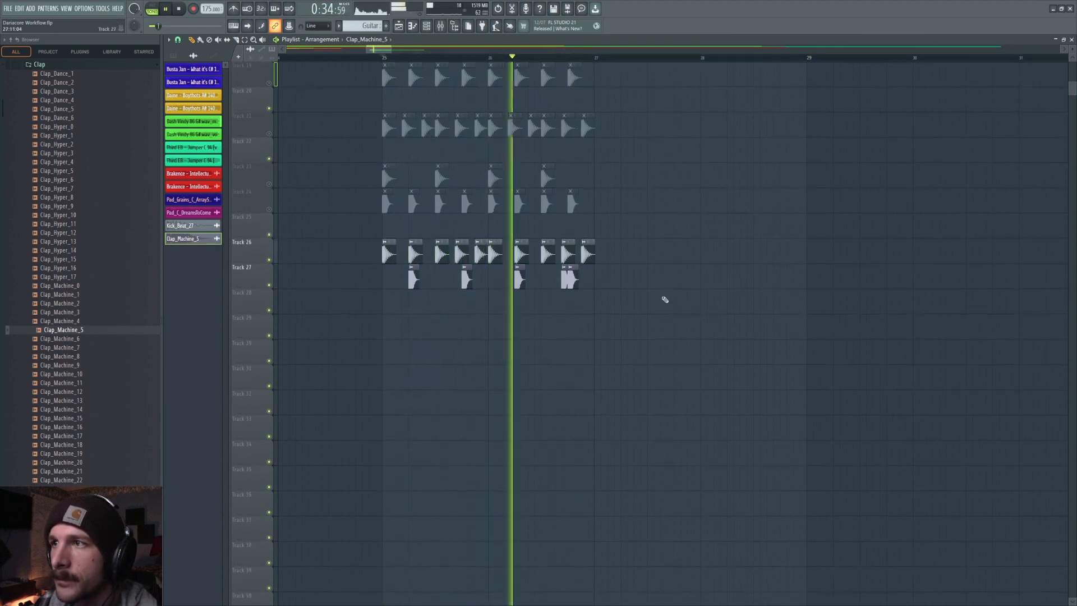
{"action": "key", "text": "space"}
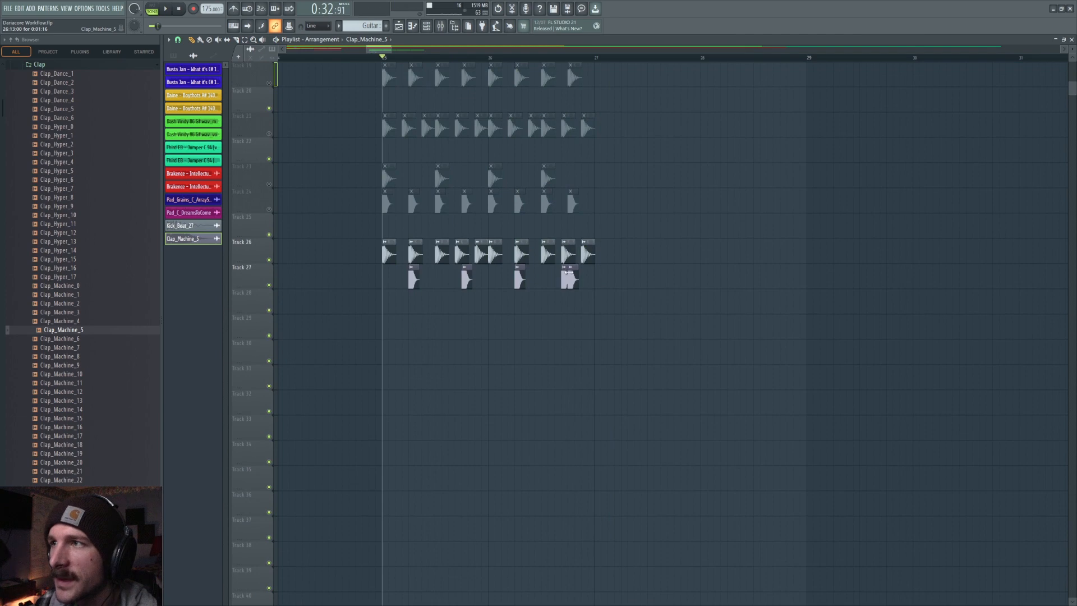
{"action": "right_click", "coordinate": [566, 275]}
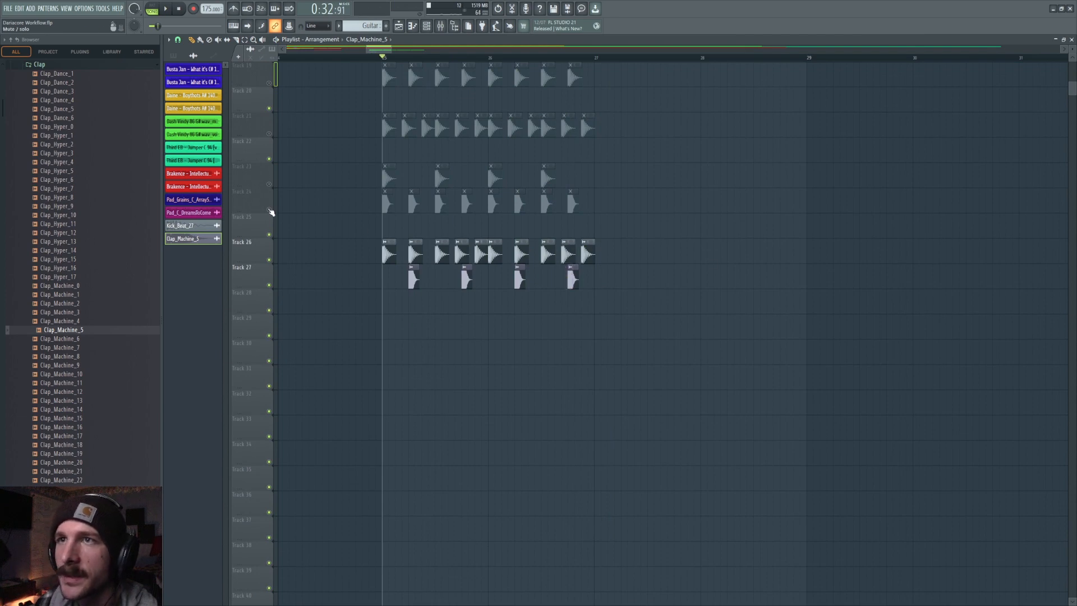
{"action": "scroll", "coordinate": [271, 212], "scroll_direction": "up", "scroll_amount": 5}
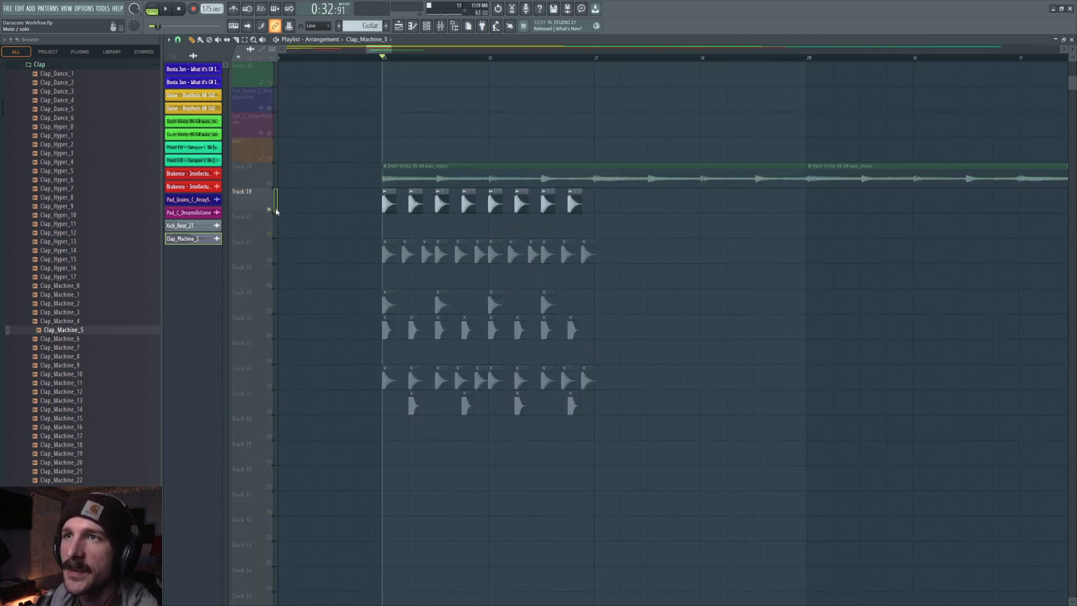
Duplicate the Track 19 clap clips onto Track 29.
{"action": "key", "text": "space"}
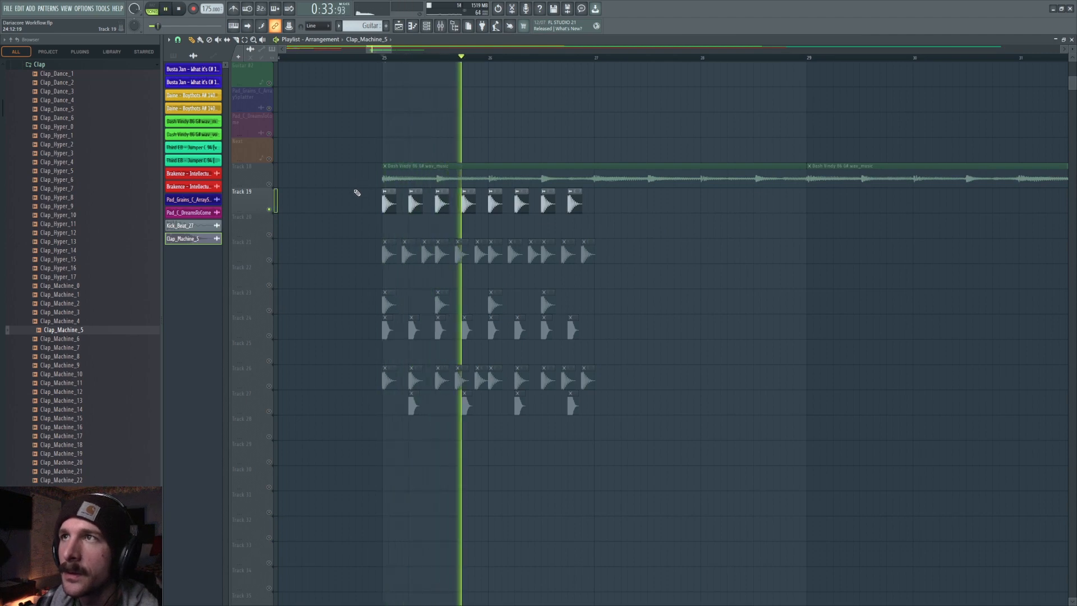
{"action": "key", "text": "space"}
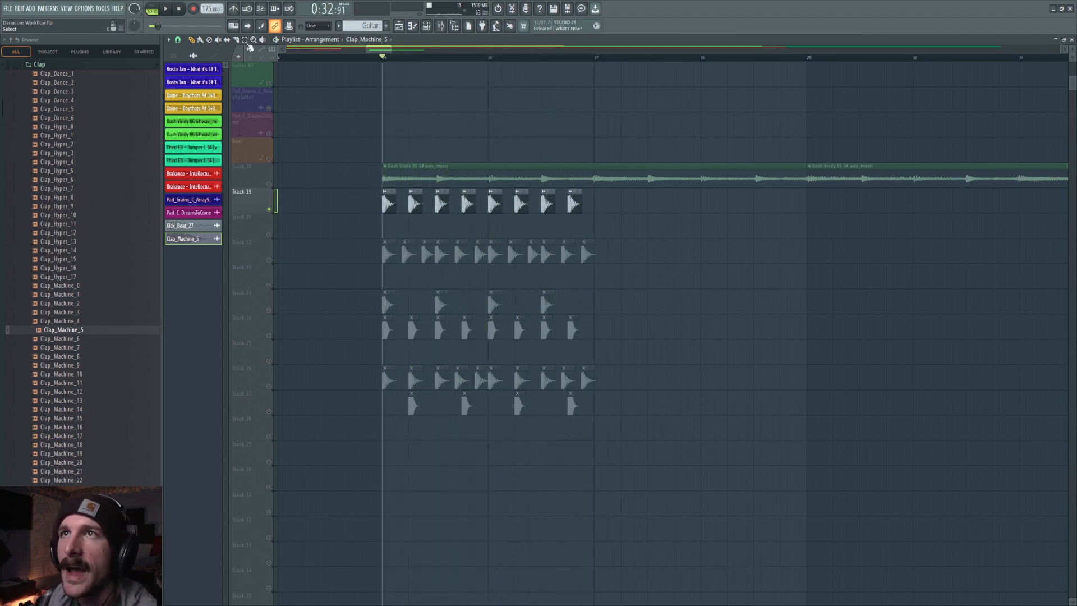
{"action": "left_click_drag", "start_coordinate": [376, 216], "coordinate": [589, 191]}
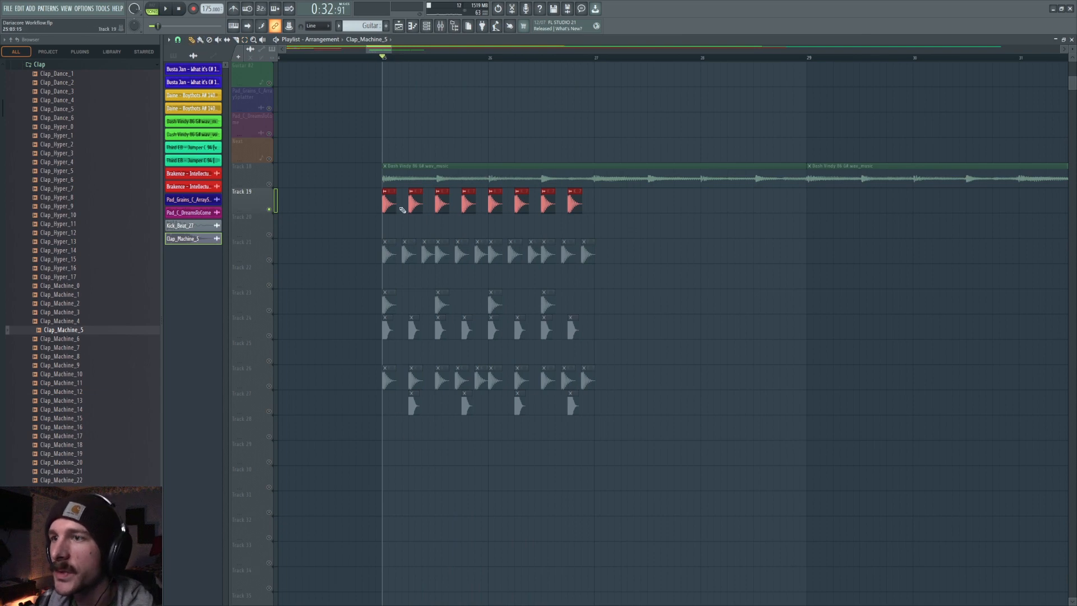
{"action": "key", "text": "shift+Down"}
{"action": "key", "text": "shift+Down"}
{"action": "key", "text": "shift+Down"}
{"action": "key", "text": "shift+Down"}
{"action": "key", "text": "shift+Down"}
{"action": "key", "text": "shift+Down"}
{"action": "key", "text": "shift+Down"}
{"action": "key", "text": "shift+Down"}
{"action": "key", "text": "shift+Down"}
{"action": "key", "text": "shift+Down"}
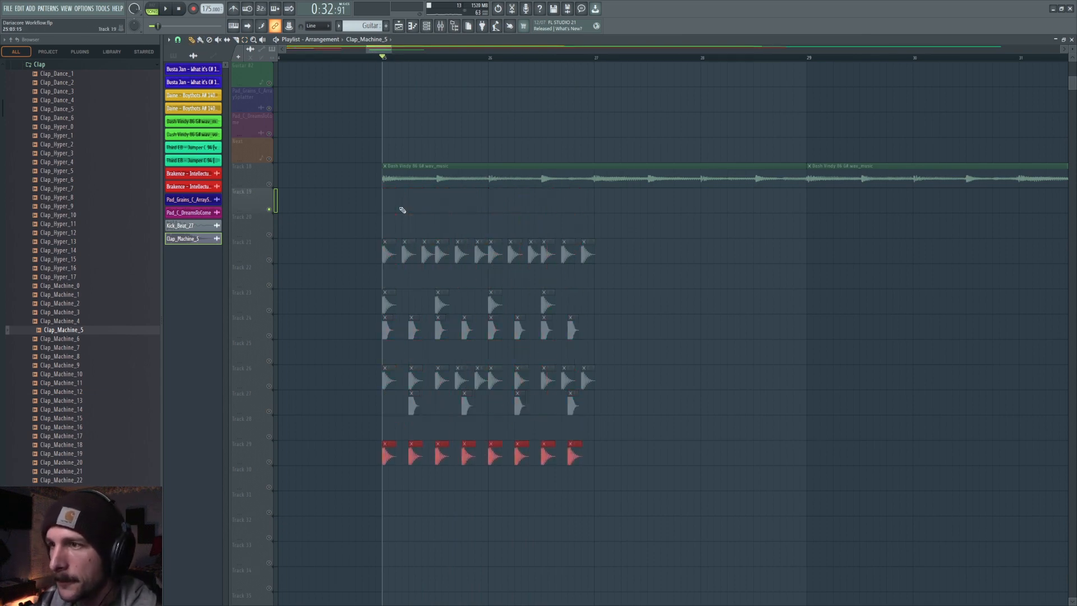
{"action": "key", "text": "ctrl+v"}
{"action": "left_click", "coordinate": [405, 217], "text": "ctrl"}
Place two FX_Lazer_16 hits from the Lazers folder on Track 20 and preview them.
{"action": "left_click", "coordinate": [53, 65]}
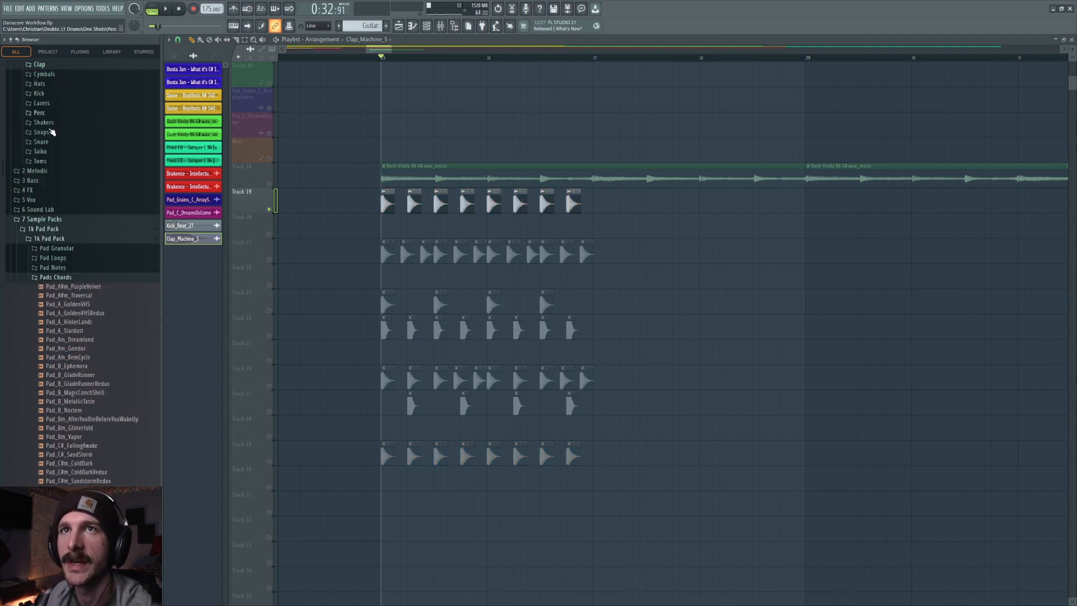
{"action": "scroll", "coordinate": [53, 132], "scroll_direction": "up", "scroll_amount": 2}
{"action": "left_click", "coordinate": [50, 158]}
{"action": "left_click", "coordinate": [66, 182]}
{"action": "left_click", "coordinate": [67, 235]}
{"action": "left_click_drag", "start_coordinate": [69, 236], "coordinate": [418, 228]}
{"action": "left_click", "coordinate": [428, 225]}
{"action": "left_click", "coordinate": [269, 235]}
{"action": "key", "text": "space"}
{"action": "key", "text": "space"}
Open the laser clip's sample settings, adjust a precomputed effect knob, and preview the sample.
{"action": "double_click", "coordinate": [400, 226]}
{"action": "left_click_drag", "start_coordinate": [451, 236], "coordinate": [467, 272]}
{"action": "left_click", "coordinate": [419, 329]}
{"action": "left_click", "coordinate": [361, 328]}
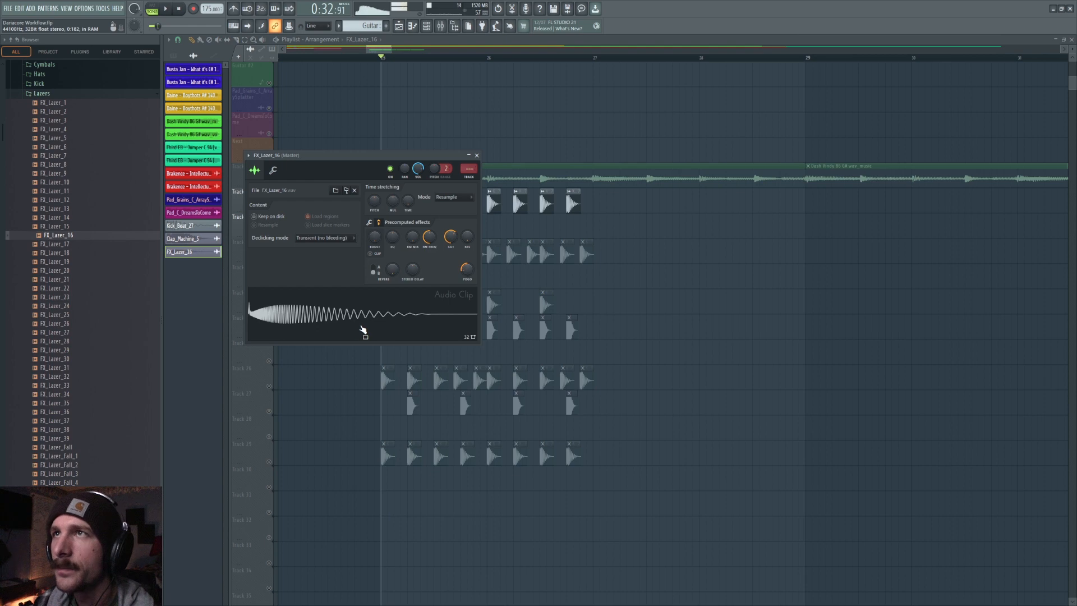
{"action": "left_click", "coordinate": [387, 321]}
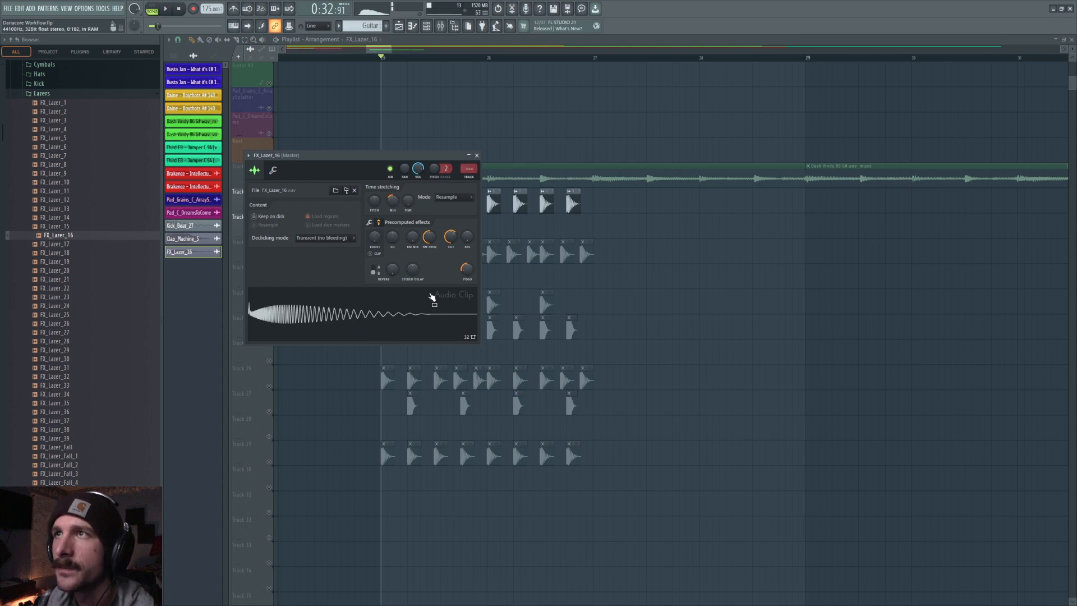
{"action": "key", "text": "Escape"}
Duplicate the laser clips across the whole bar on Track 20 and preview playback.
{"action": "left_click", "coordinate": [425, 223]}
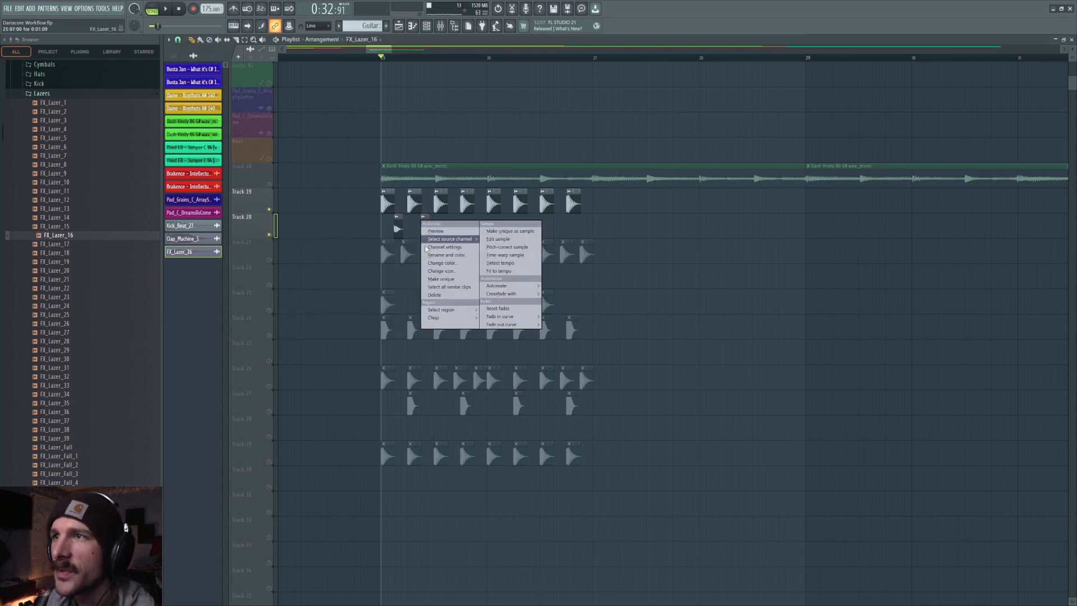
{"action": "left_click", "coordinate": [449, 286]}
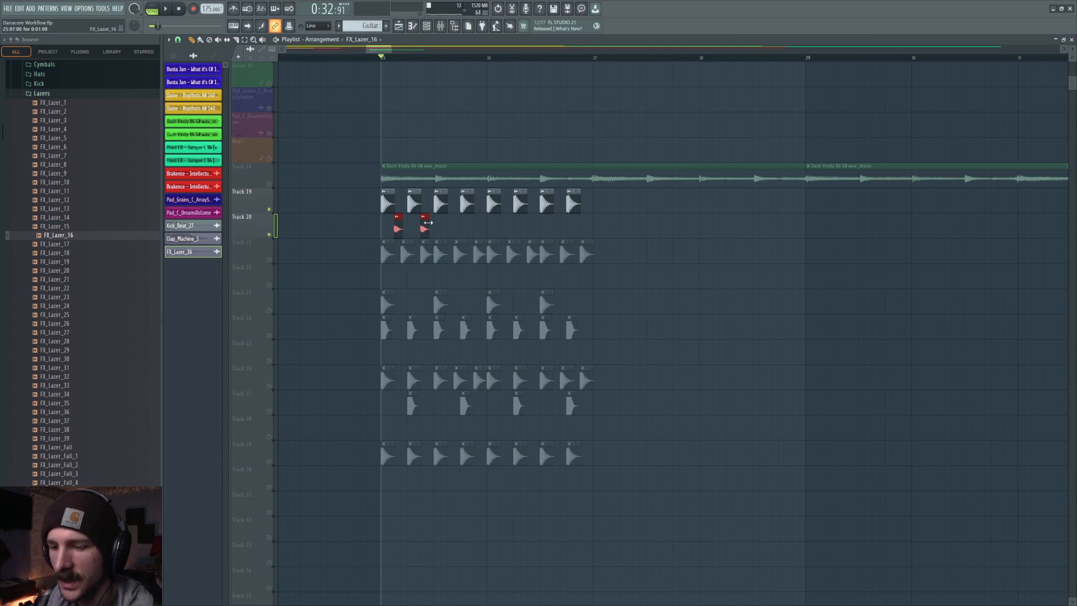
{"action": "left_click", "coordinate": [447, 58]}
{"action": "key", "text": "ctrl+b"}
{"action": "left_click", "coordinate": [500, 59]}
{"action": "key", "text": "ctrl+b"}
{"action": "left_click", "coordinate": [559, 59]}
{"action": "left_click", "coordinate": [554, 58]}
{"action": "key", "text": "ctrl+b"}
{"action": "left_click", "coordinate": [567, 115]}
{"action": "left_click", "coordinate": [385, 58]}
{"action": "key", "text": "space"}
{"action": "key", "text": "space"}
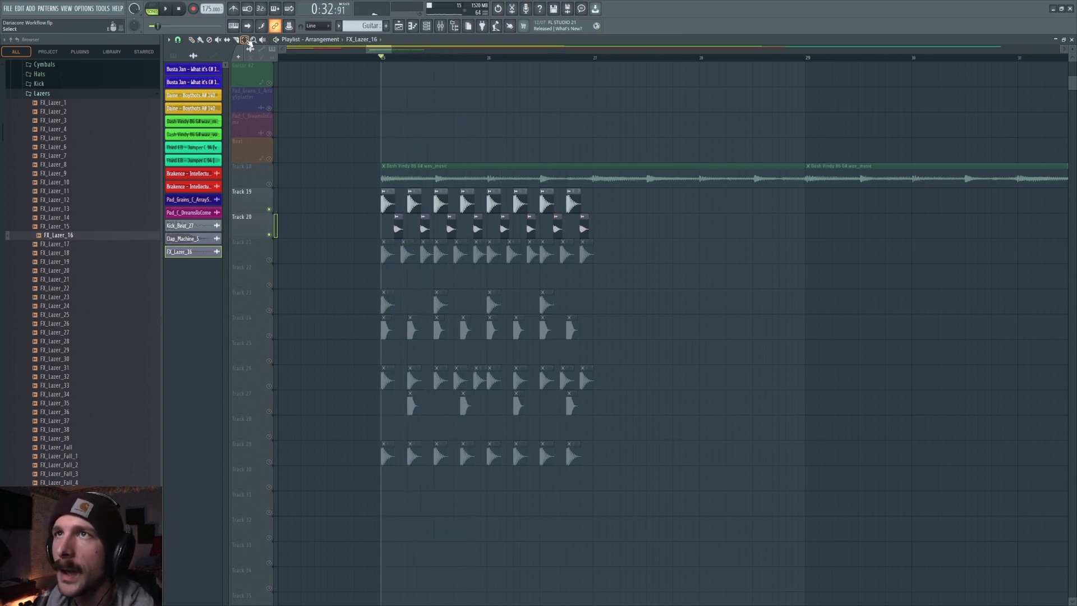
Boost the laser clips' gain and route the laser channel to its own mixer insert.
{"action": "left_click_drag", "start_coordinate": [397, 227], "coordinate": [589, 236]}
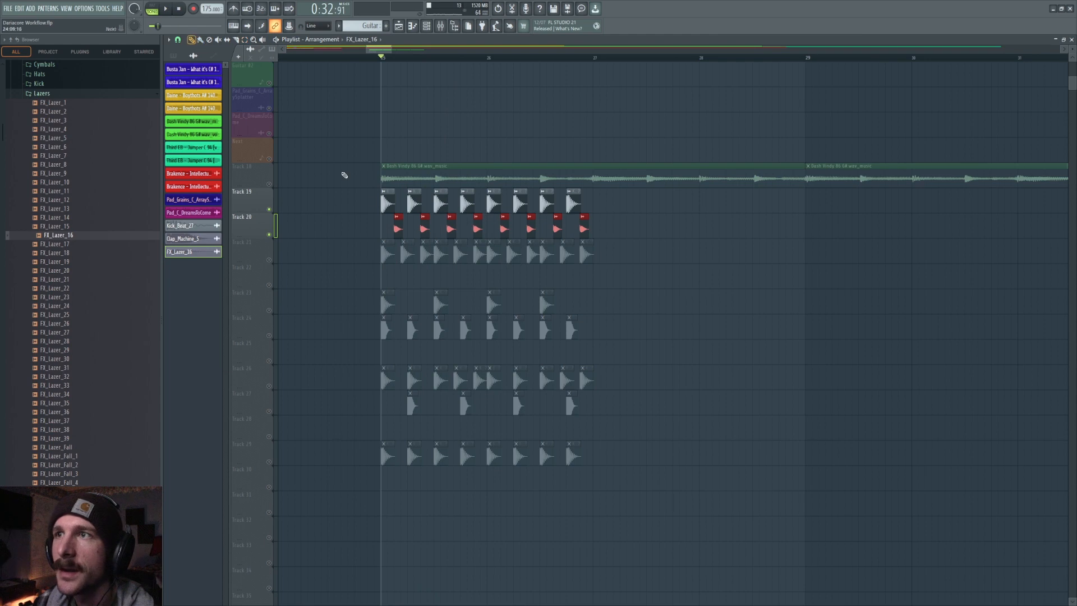
{"action": "double_click", "coordinate": [399, 220]}
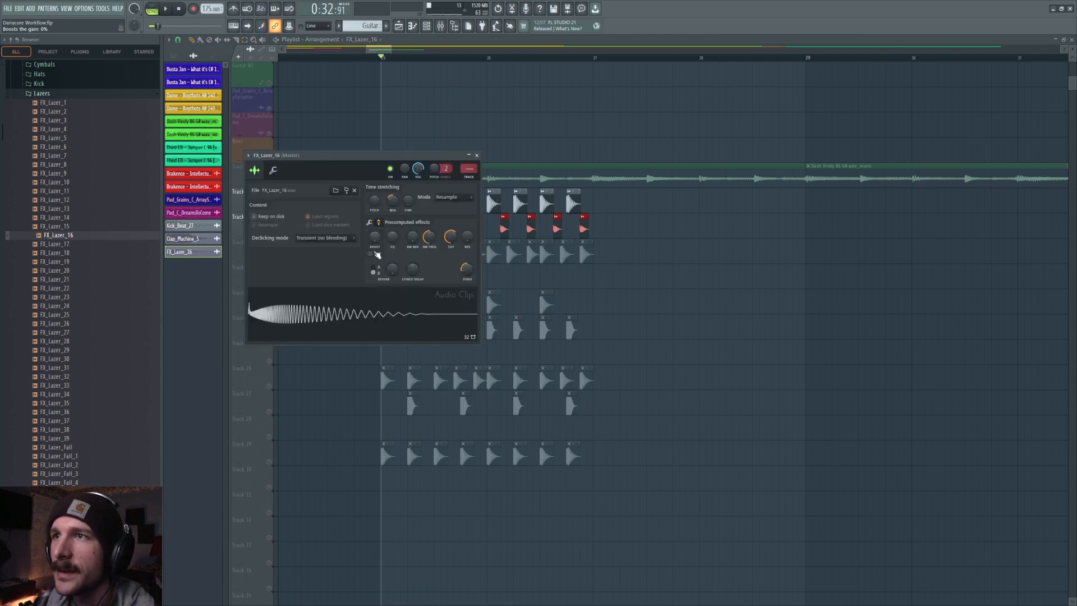
{"action": "left_click_drag", "start_coordinate": [377, 238], "coordinate": [379, 241]}
{"action": "key", "text": "ctrl+l"}
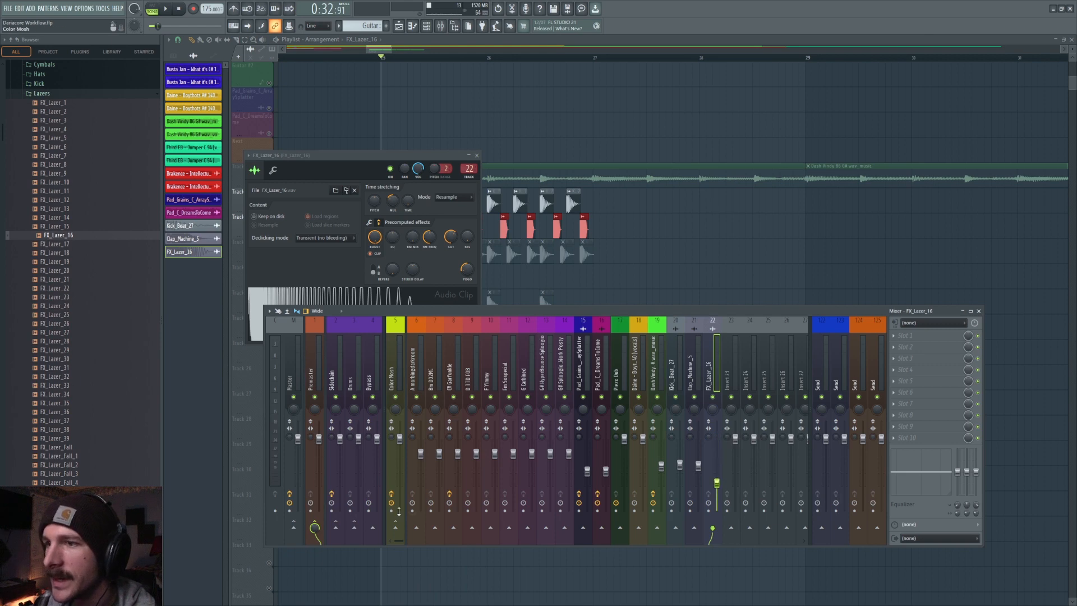
{"action": "key", "text": "F12"}
Preview the section with the laser track soloed.
{"action": "key", "text": "space"}
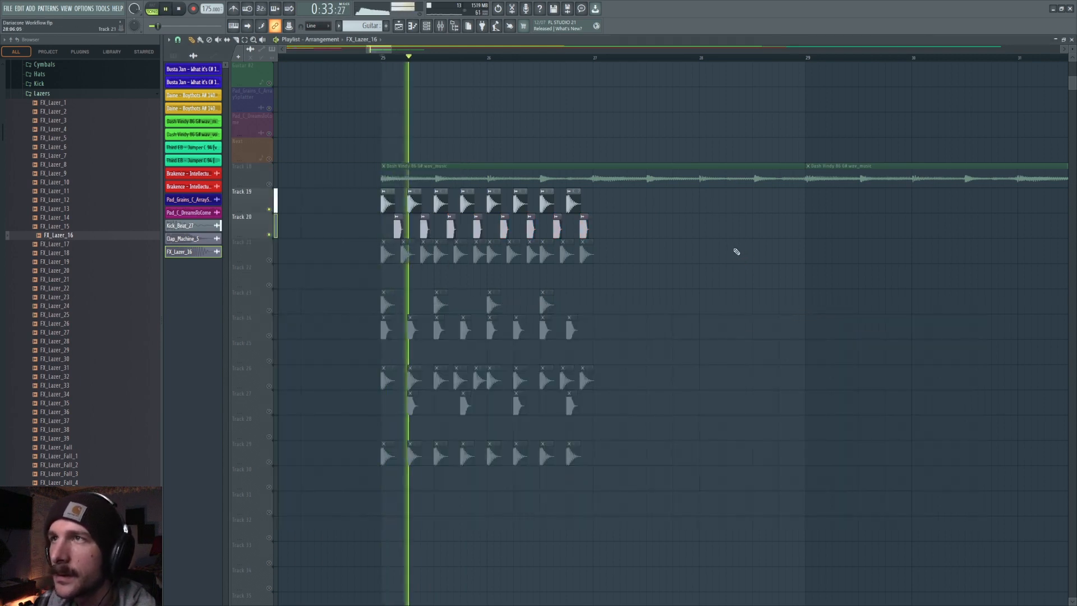
{"action": "scroll", "coordinate": [737, 252], "scroll_direction": "down", "scroll_amount": 3}
{"action": "scroll", "coordinate": [729, 251], "scroll_direction": "up", "scroll_amount": 4}
{"action": "scroll", "coordinate": [717, 250], "scroll_direction": "down", "scroll_amount": 3}
{"action": "key", "text": "space"}
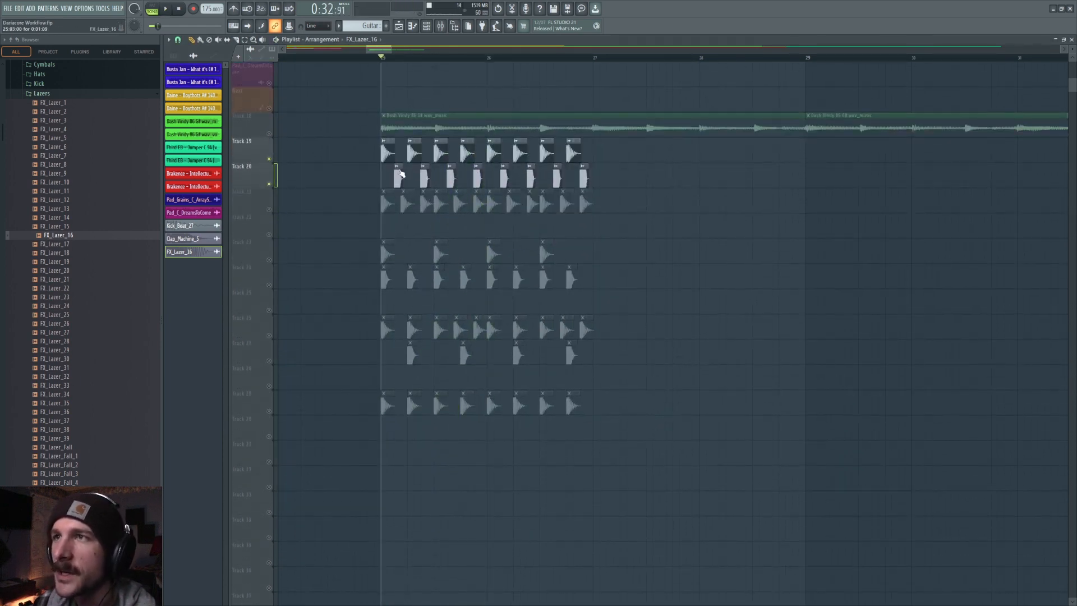
{"action": "right_click", "coordinate": [240, 207]}
{"action": "left_click", "coordinate": [269, 357]}
{"action": "key", "text": "space"}
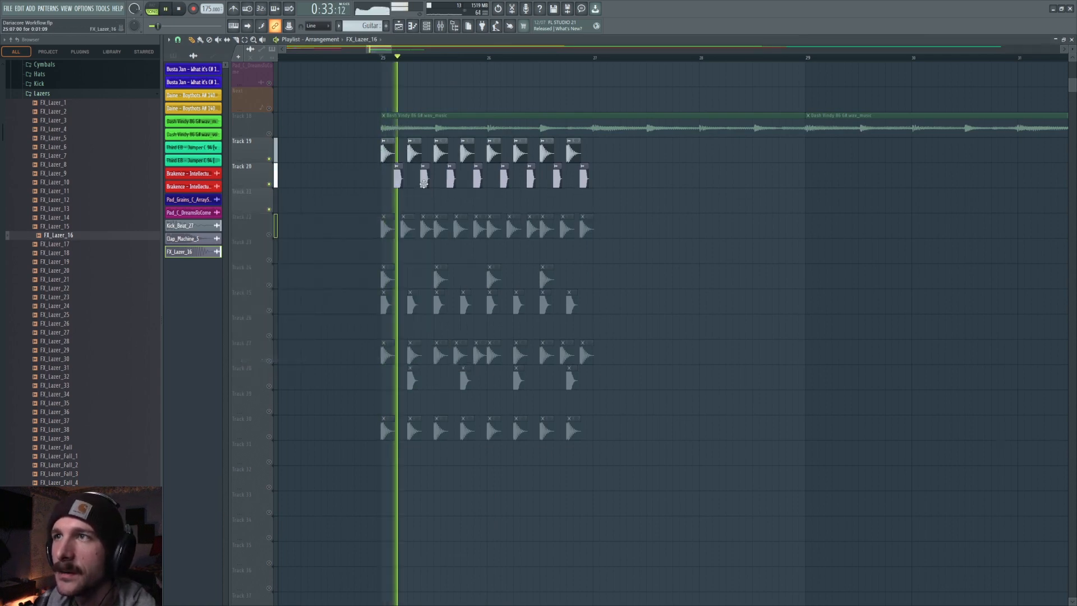
{"action": "key", "text": "space"}
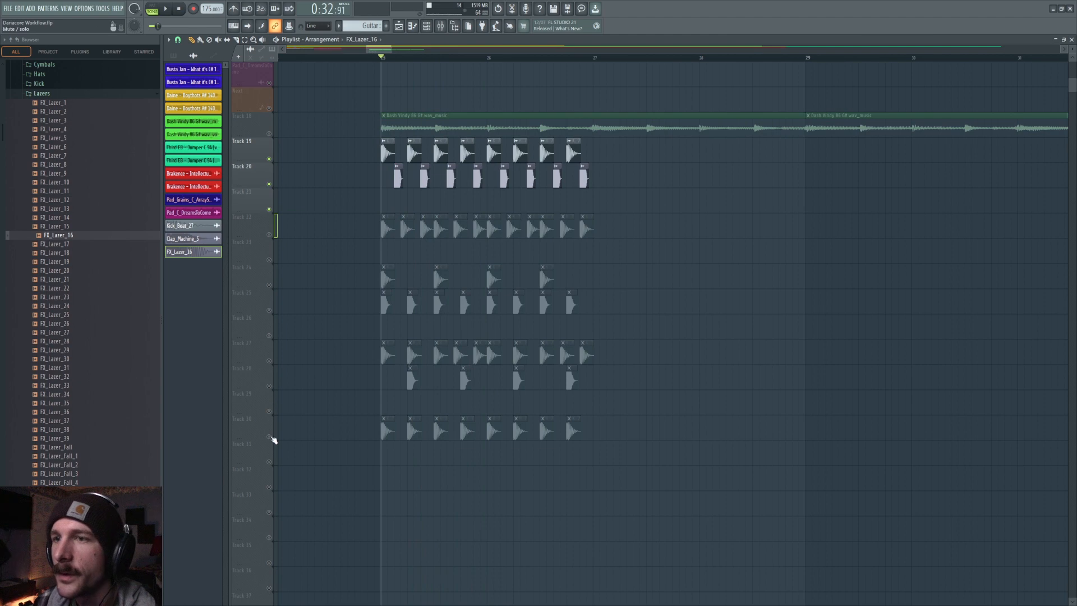
Solo the vocal, clap and laser tracks together and audition the playback.
{"action": "left_click", "coordinate": [269, 436]}
{"action": "left_click", "coordinate": [269, 159]}
{"action": "left_click", "coordinate": [269, 184]}
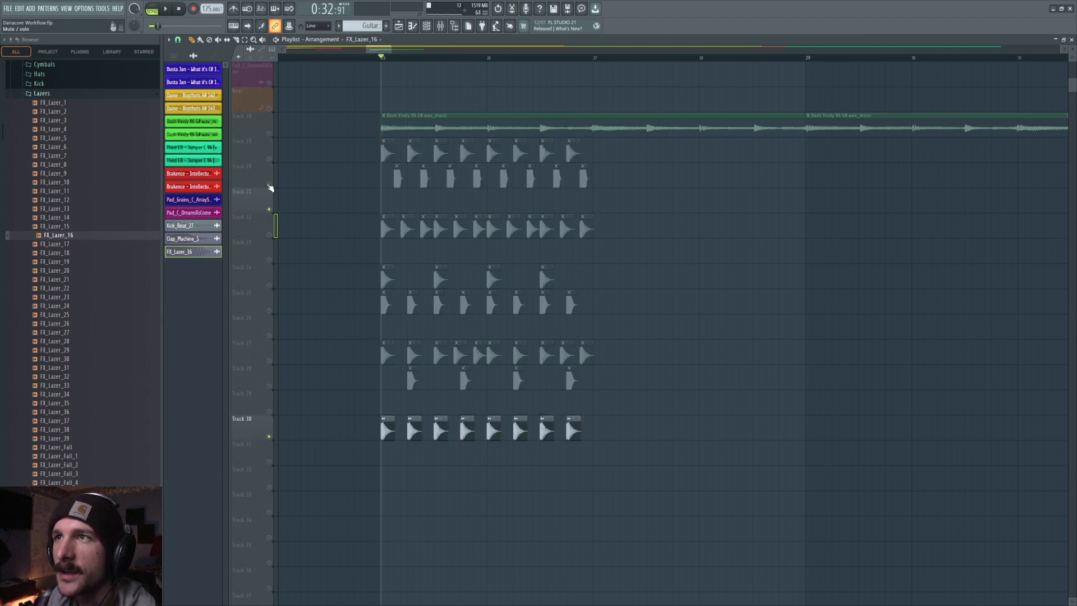
{"action": "key", "text": "space"}
{"action": "key", "text": "space"}
{"action": "left_click", "coordinate": [270, 133], "text": "ctrl"}
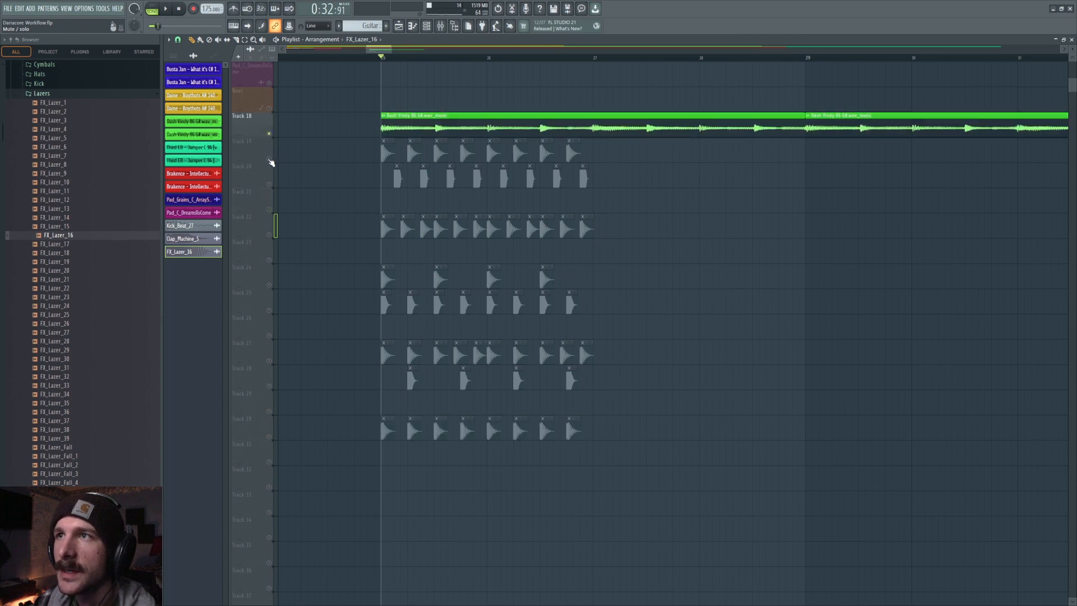
{"action": "left_click", "coordinate": [270, 159]}
{"action": "key", "text": "space"}
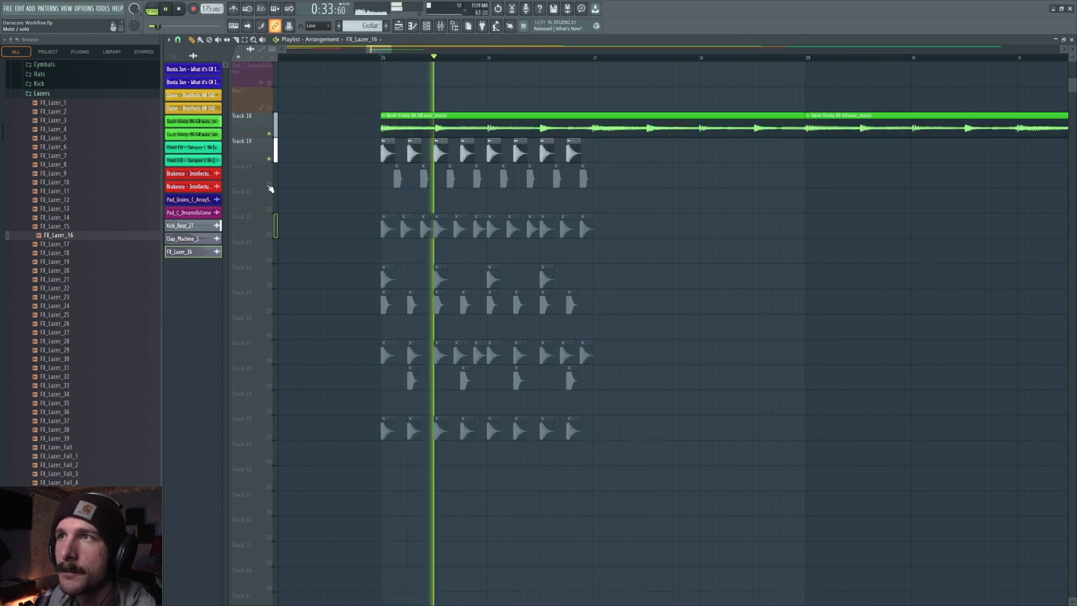
{"action": "key", "text": "space"}
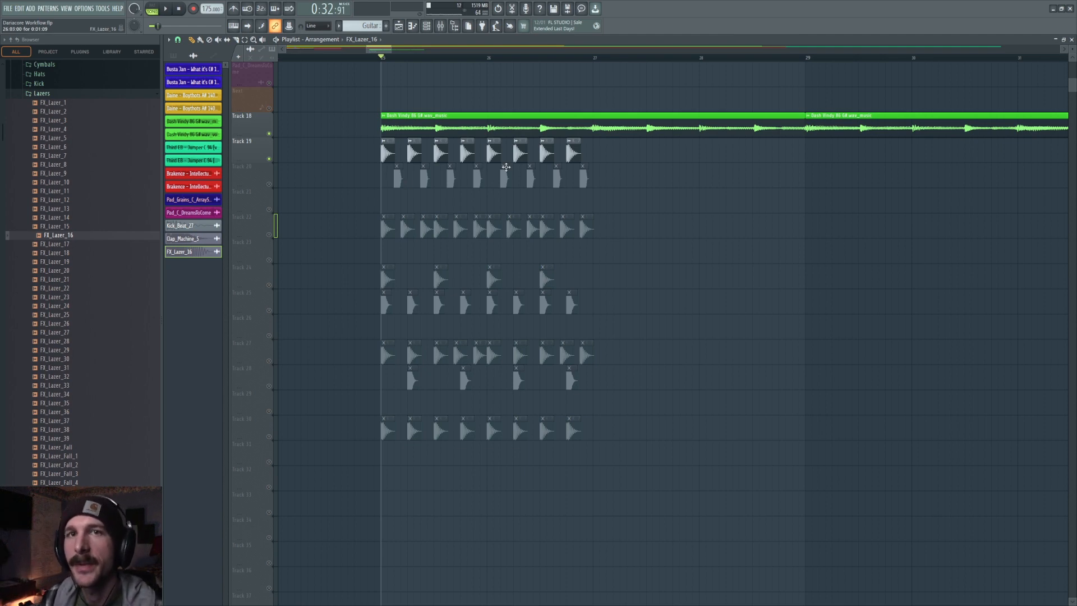
{"action": "key", "text": "space"}
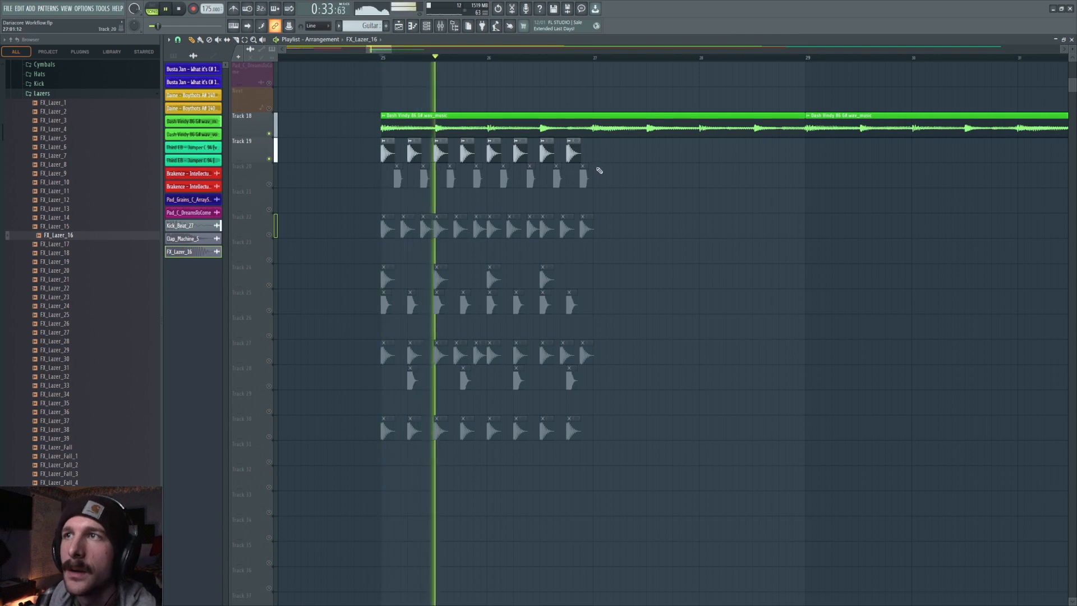
{"action": "key", "text": "space"}
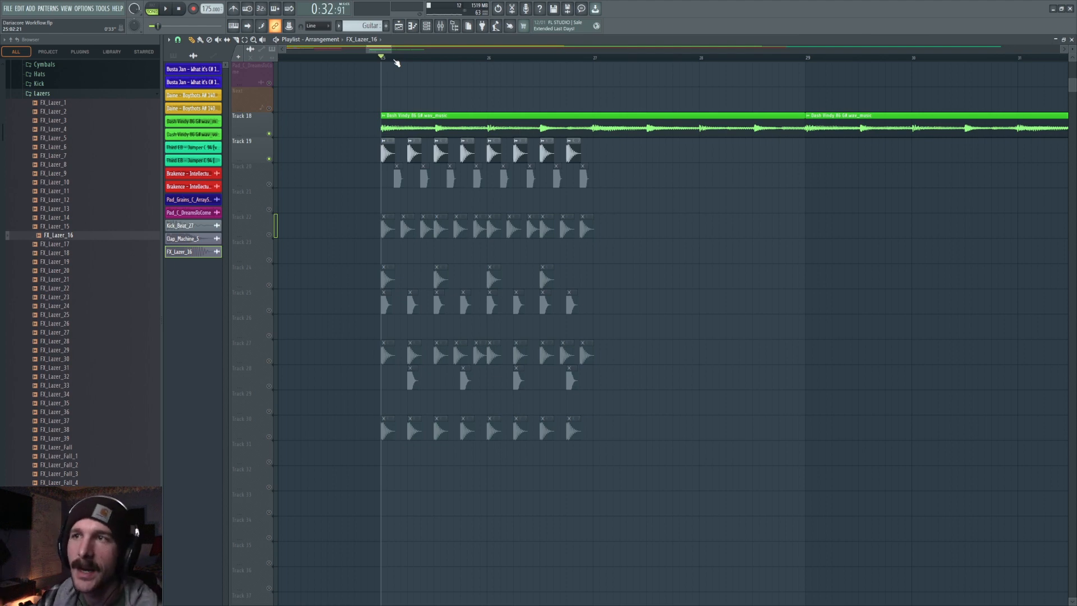
{"action": "left_click", "coordinate": [269, 184]}
{"action": "key", "text": "space"}
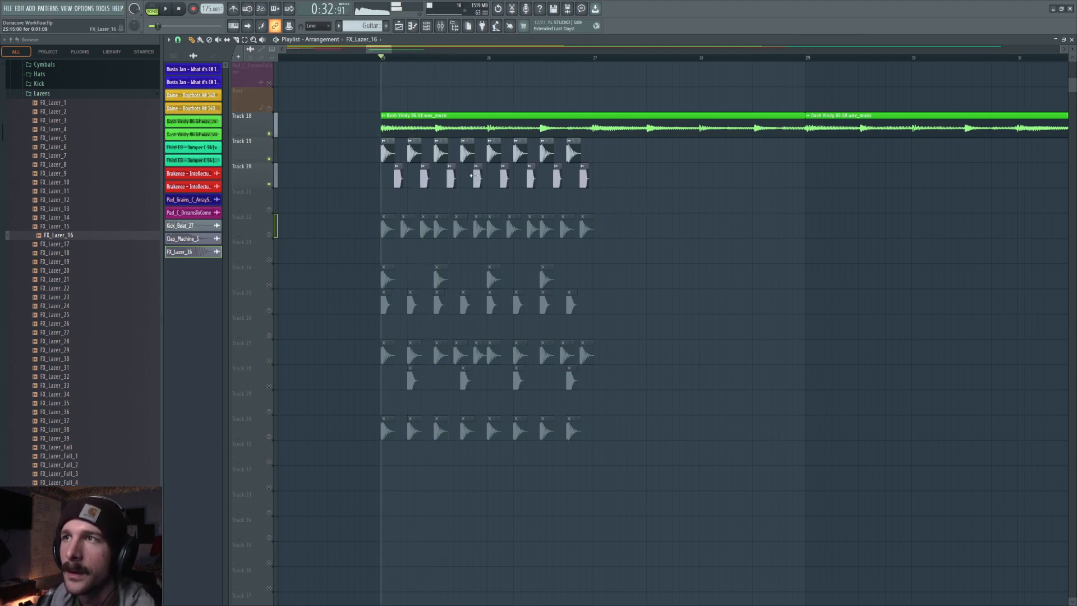
{"action": "key", "text": "space"}
Add a second laser hit beside the third one to form a quick double hit on Track 20.
{"action": "left_click", "coordinate": [450, 166]}
{"action": "left_click", "coordinate": [450, 167]}
{"action": "left_click", "coordinate": [450, 167]}
{"action": "left_click", "coordinate": [461, 170]}
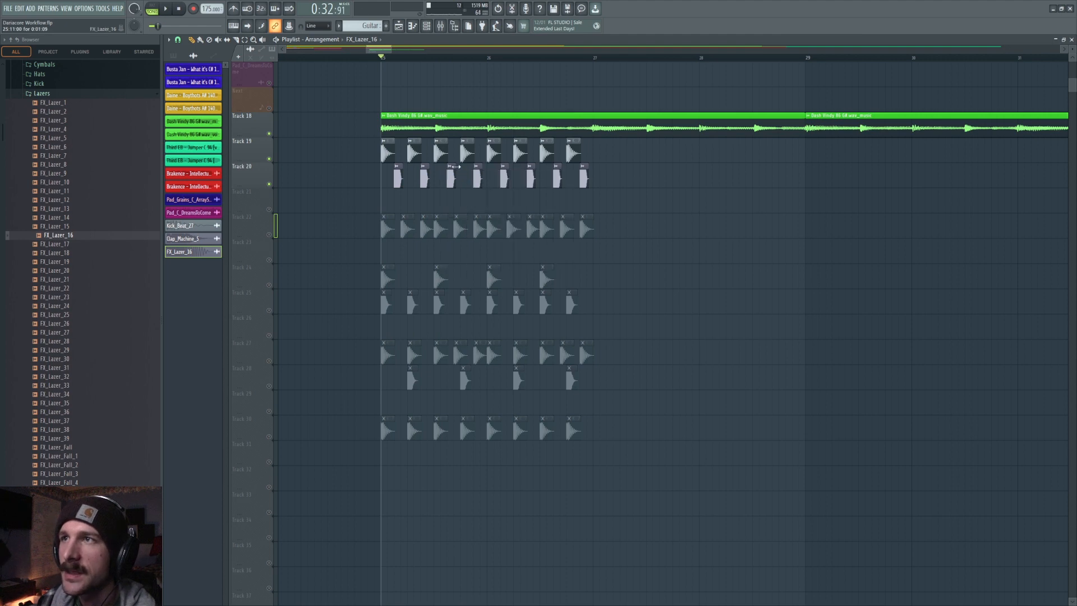
{"action": "left_click", "coordinate": [442, 173]}
Replace the laser channel's sample with FX_Lazer_34 and preview it.
{"action": "double_click", "coordinate": [456, 176]}
{"action": "left_click_drag", "start_coordinate": [87, 395], "coordinate": [374, 310]}
{"action": "left_click", "coordinate": [377, 312]}
{"action": "left_click", "coordinate": [377, 312]}
{"action": "right_click", "coordinate": [761, 270]}
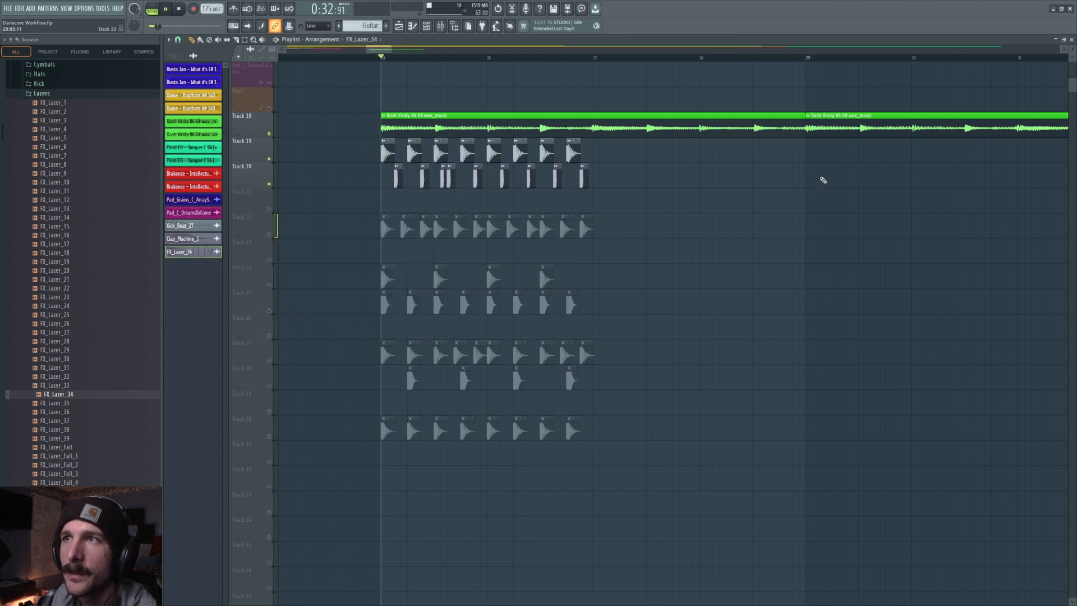
Reposition the double-hit laser clip on Track 20 and preview playback.
{"action": "key", "text": "space"}
{"action": "scroll", "coordinate": [463, 58], "scroll_direction": "up", "scroll_amount": 2}
{"action": "left_click_drag", "start_coordinate": [431, 174], "coordinate": [454, 178]}
{"action": "key", "text": "space"}
{"action": "key", "text": "space"}
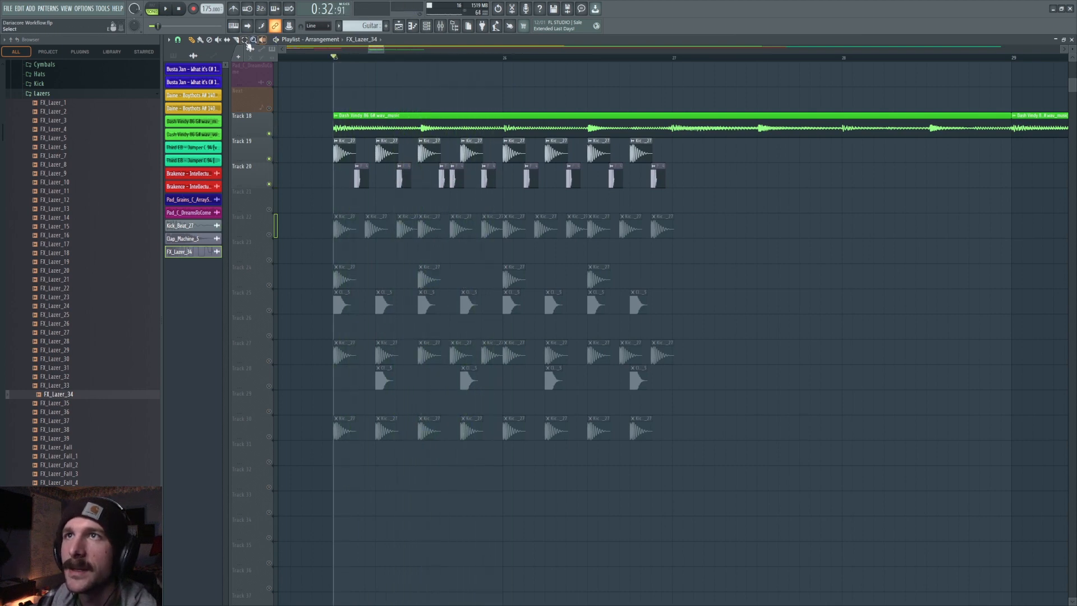
Copy the first half of the laser pattern, with its double hit, over the second half of the bar and preview.
{"action": "left_click_drag", "start_coordinate": [333, 161], "coordinate": [488, 204]}
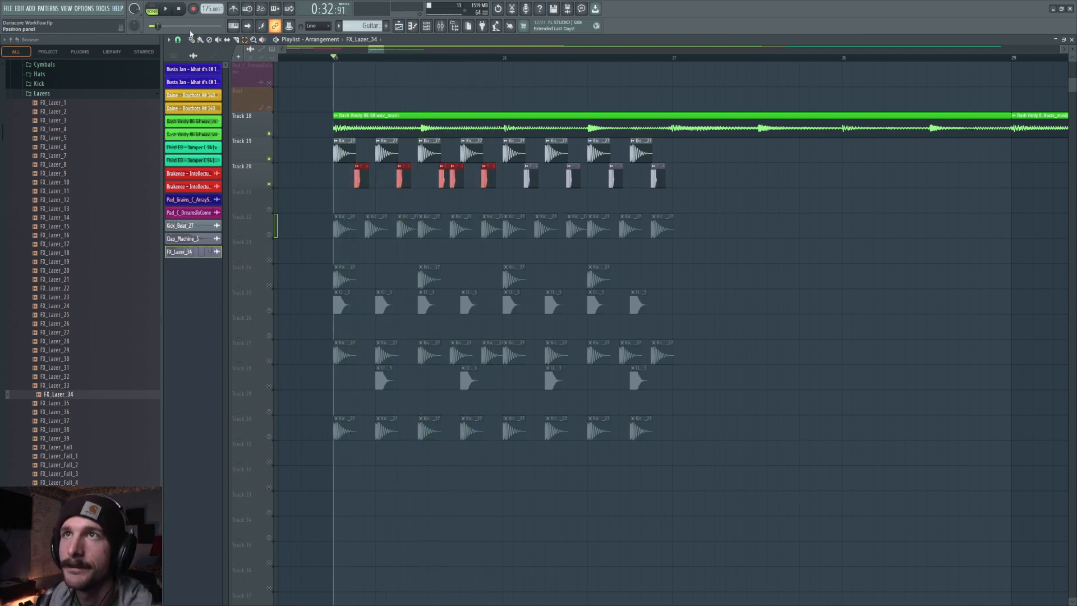
{"action": "key", "text": "ctrl+b"}
{"action": "left_click", "coordinate": [524, 57]}
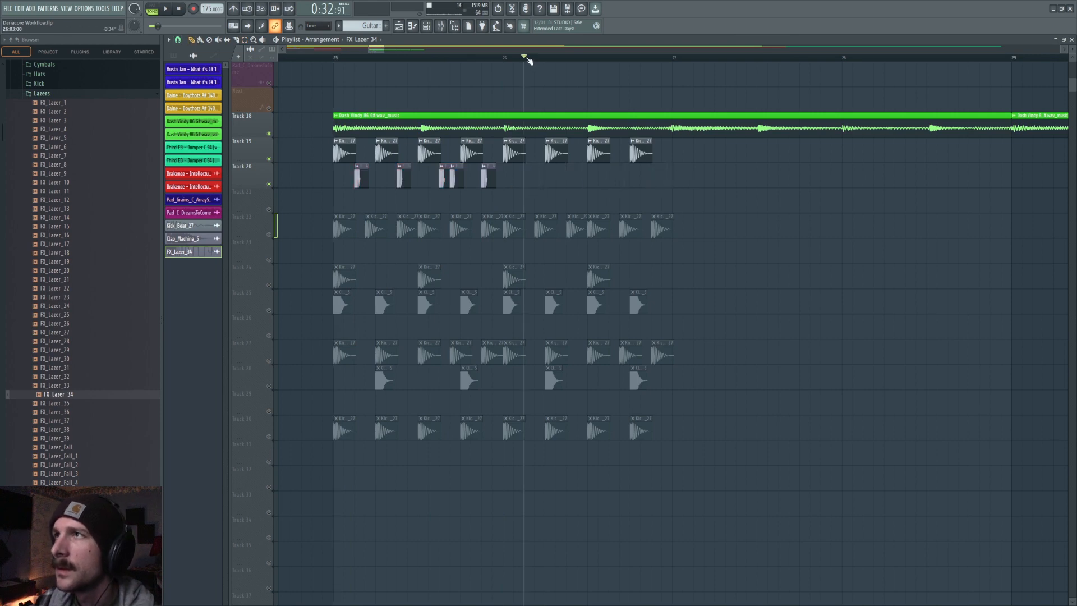
{"action": "left_click", "coordinate": [588, 100]}
{"action": "key", "text": "space"}
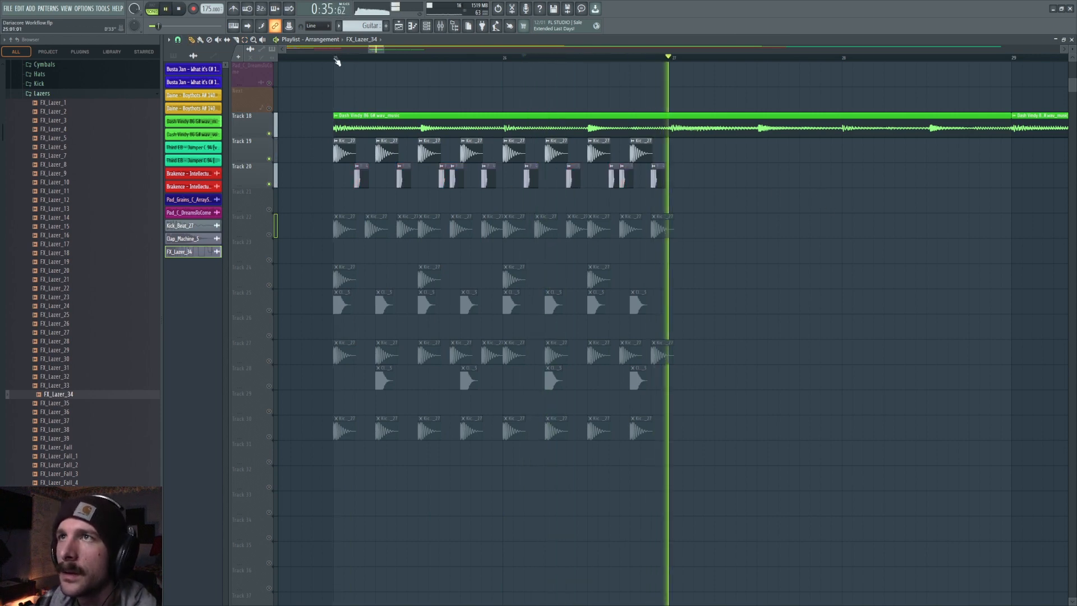
Play the section back and unmute the kick track alongside the soloed tracks.
{"action": "scroll", "coordinate": [806, 188], "scroll_direction": "down", "scroll_amount": 2}
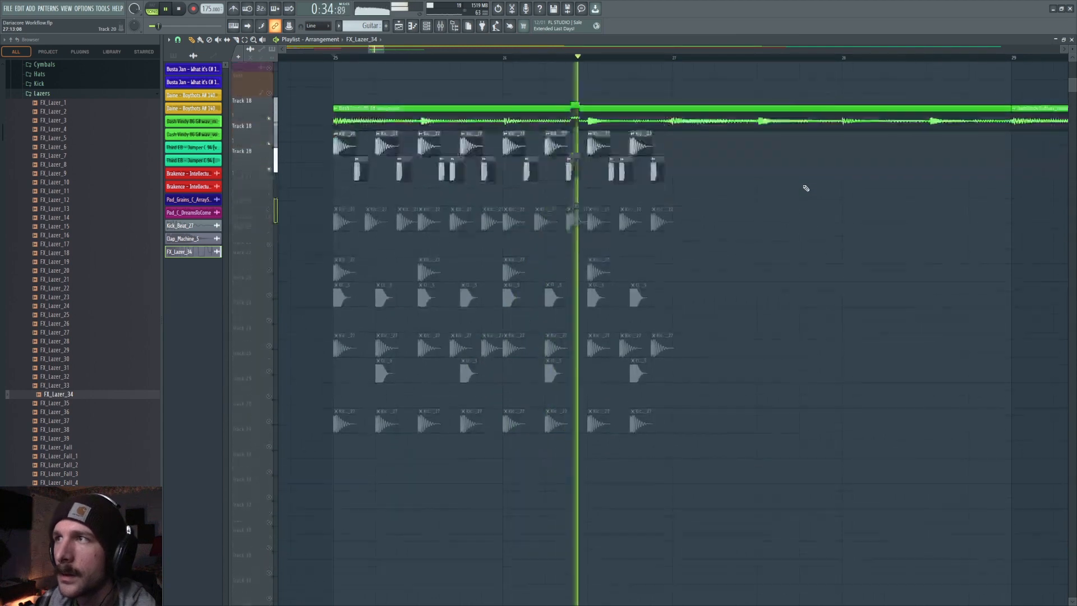
{"action": "key", "text": "space"}
{"action": "scroll", "coordinate": [635, 128], "scroll_direction": "up", "scroll_amount": 1}
{"action": "left_click", "coordinate": [641, 153]}
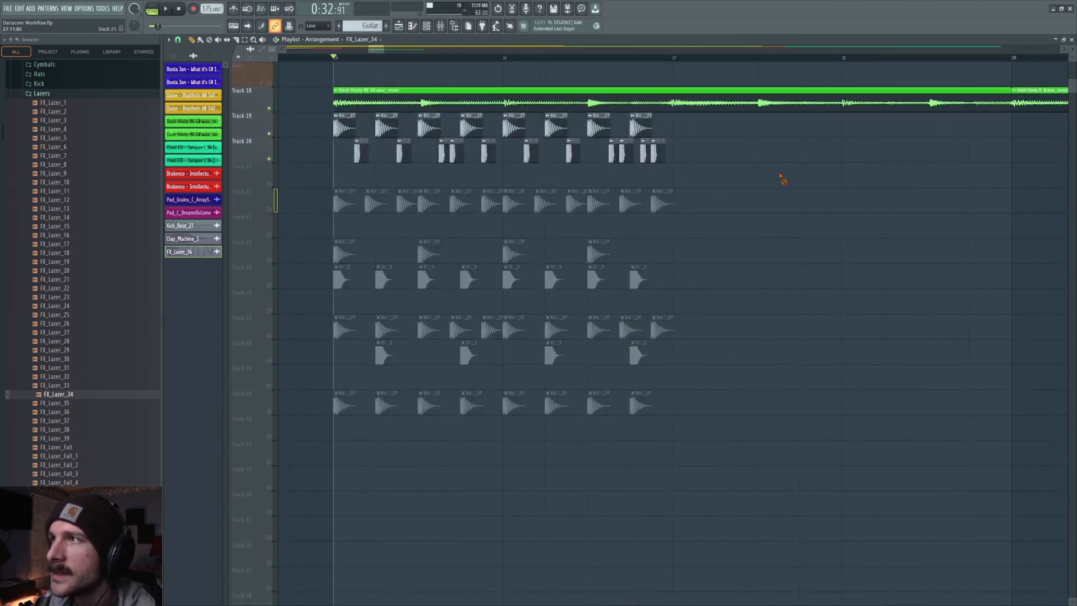
{"action": "key", "text": "space"}
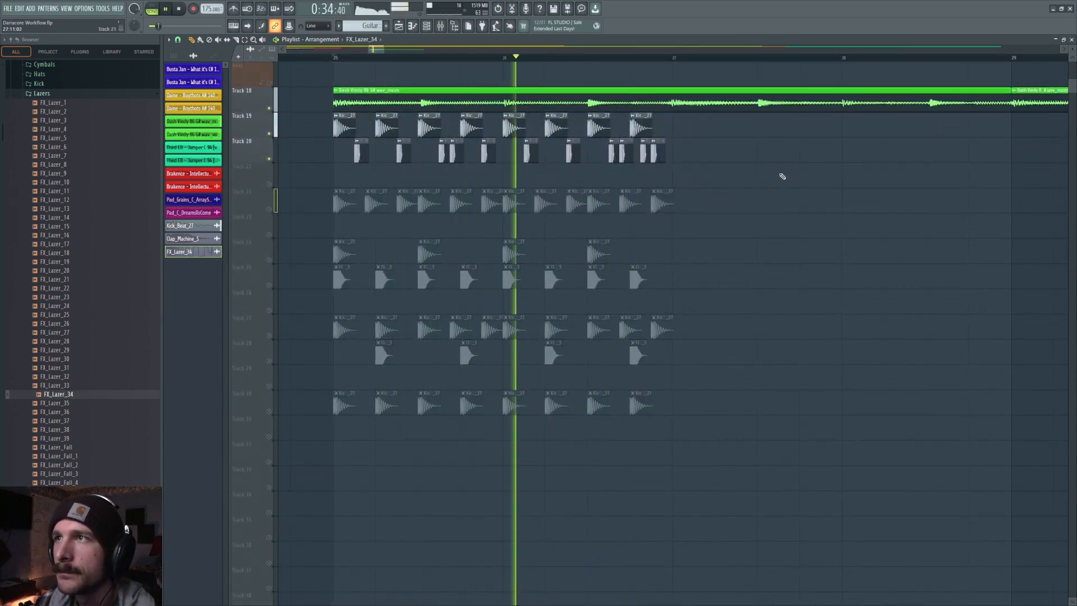
{"action": "key", "text": "space"}
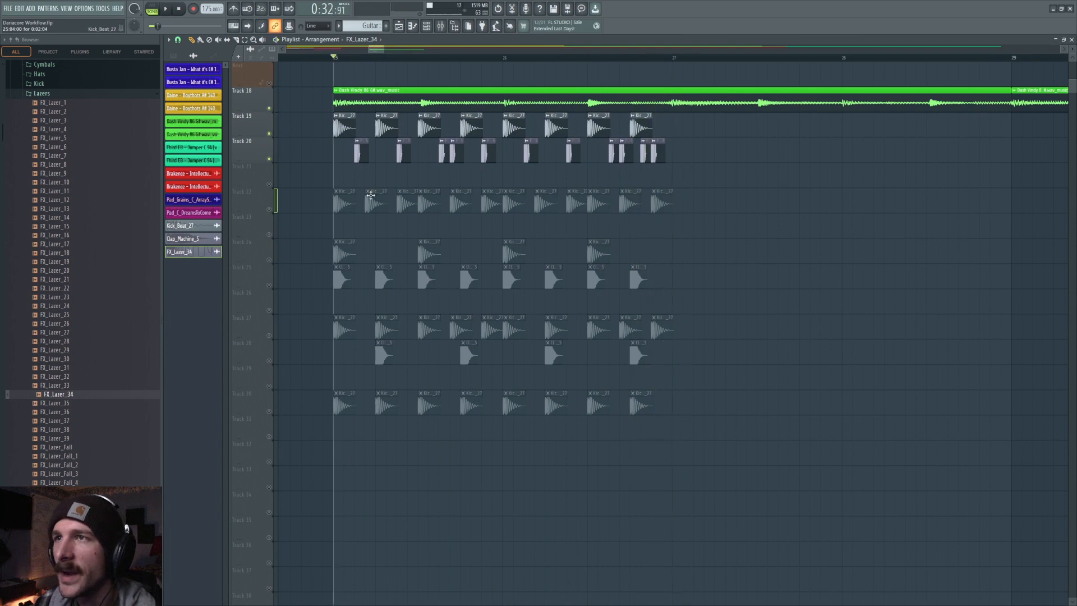
{"action": "left_click", "coordinate": [269, 210]}
{"action": "left_click", "coordinate": [269, 133]}
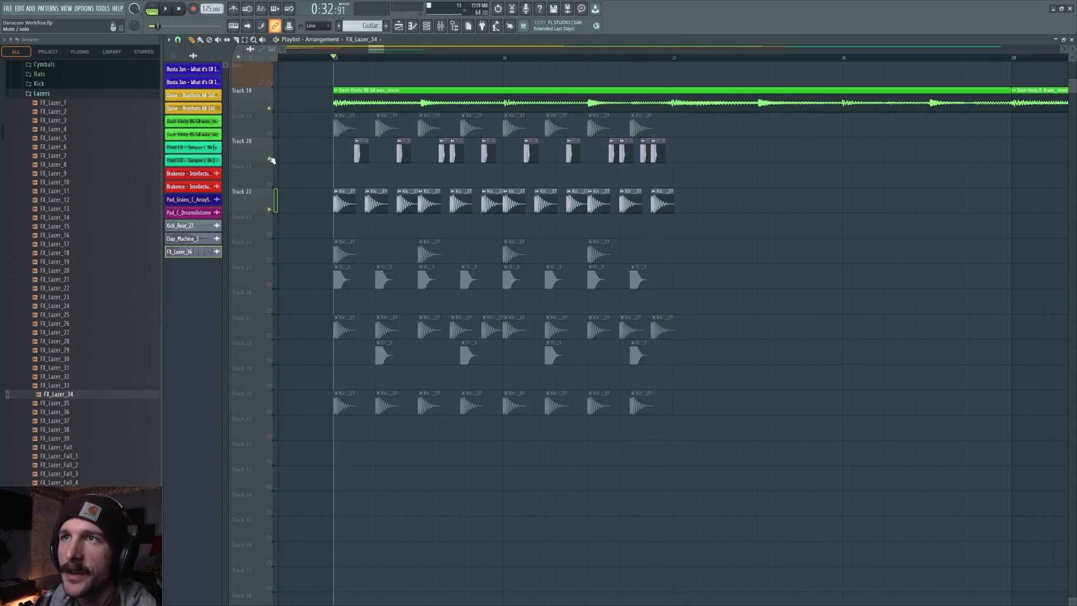
Mute the laser track and preview the section playback.
{"action": "left_click", "coordinate": [269, 160]}
{"action": "key", "text": "space"}
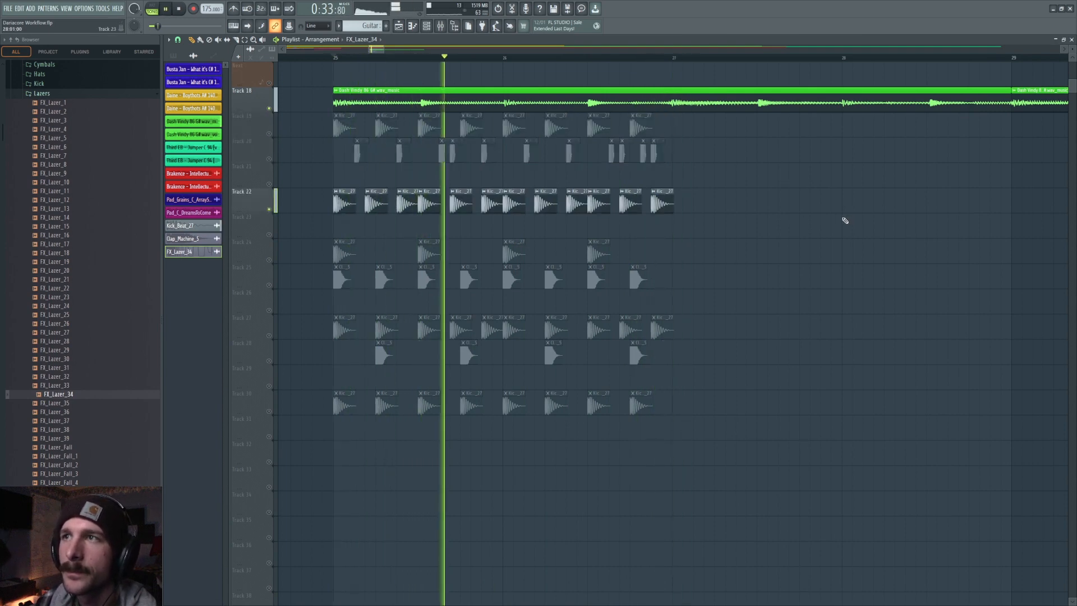
{"action": "key", "text": "space"}
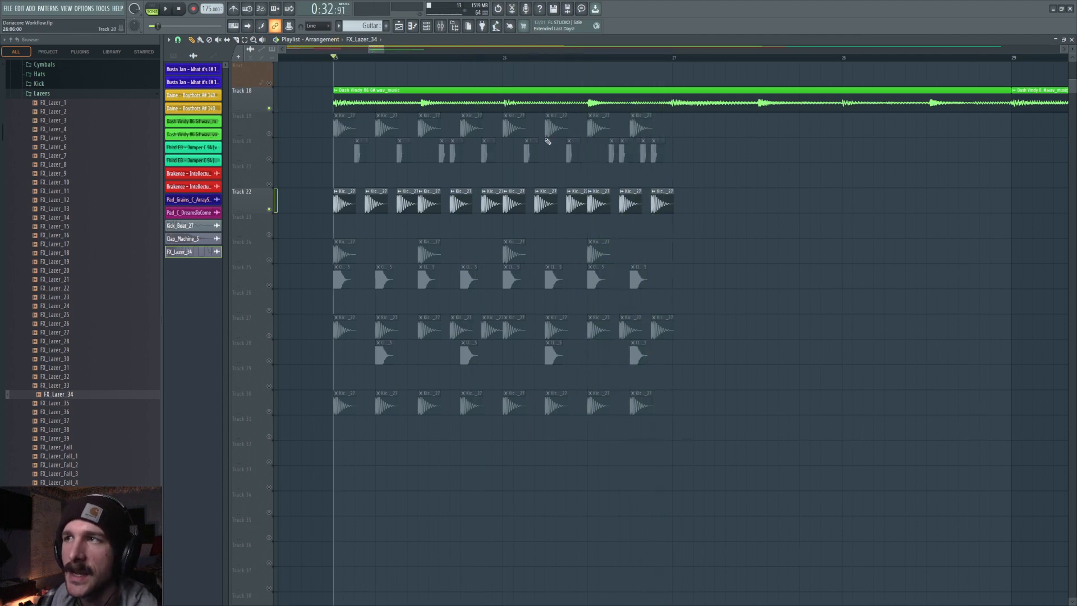
Solo the Track 24 kick and Track 25 clap tracks and preview them together.
{"action": "left_click", "coordinate": [269, 209]}
{"action": "left_click", "coordinate": [269, 260]}
{"action": "left_click", "coordinate": [269, 285]}
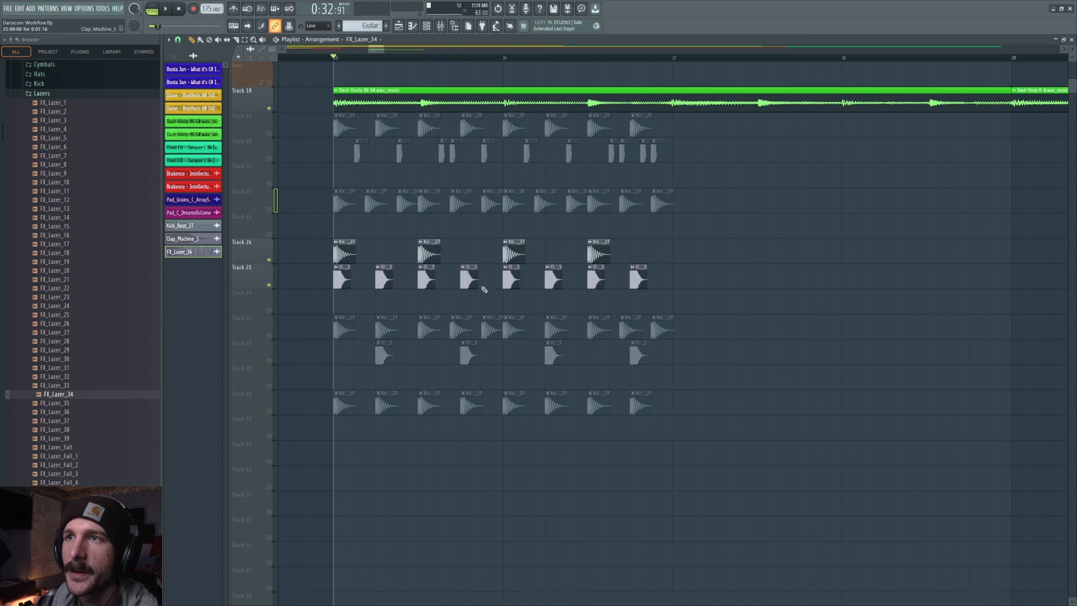
{"action": "key", "text": "space"}
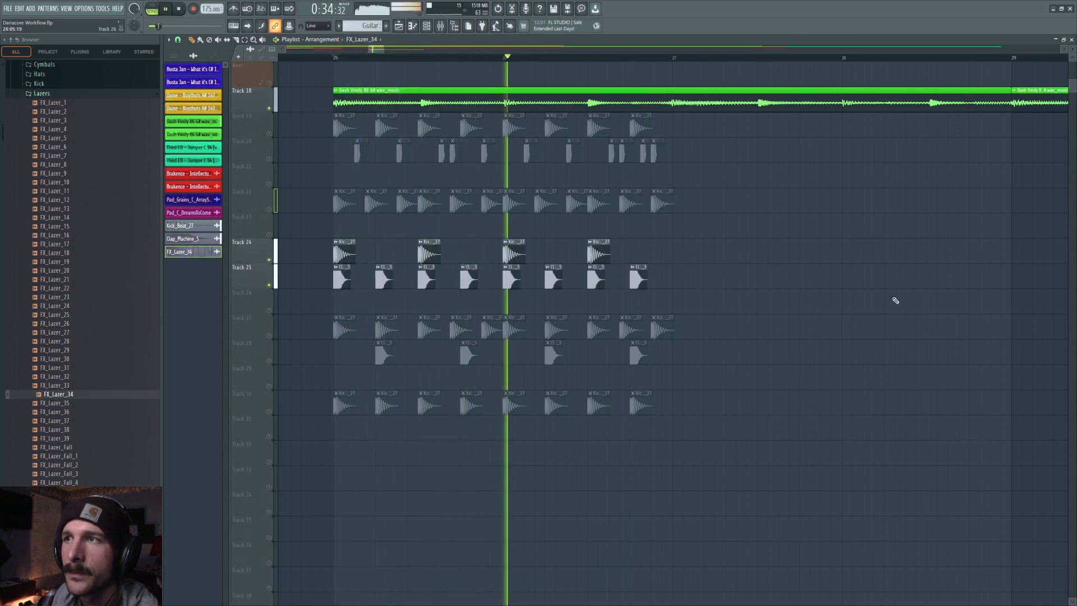
{"action": "key", "text": "space"}
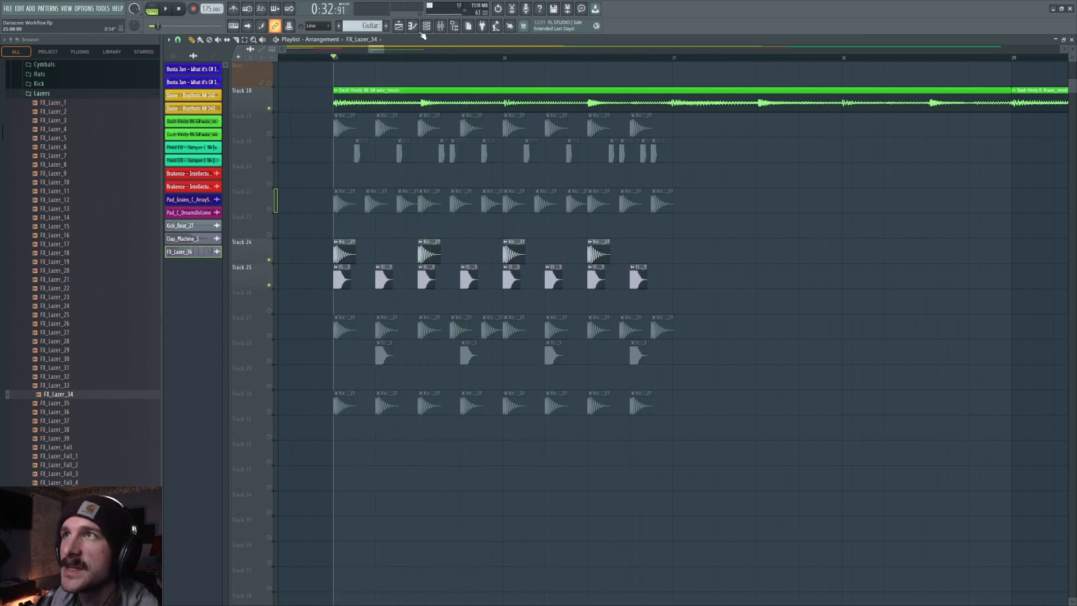
Open the clap's channel settings and mixer, and lower the Clap_Machine_5 mixer fader to about 40%.
{"action": "left_click", "coordinate": [440, 26]}
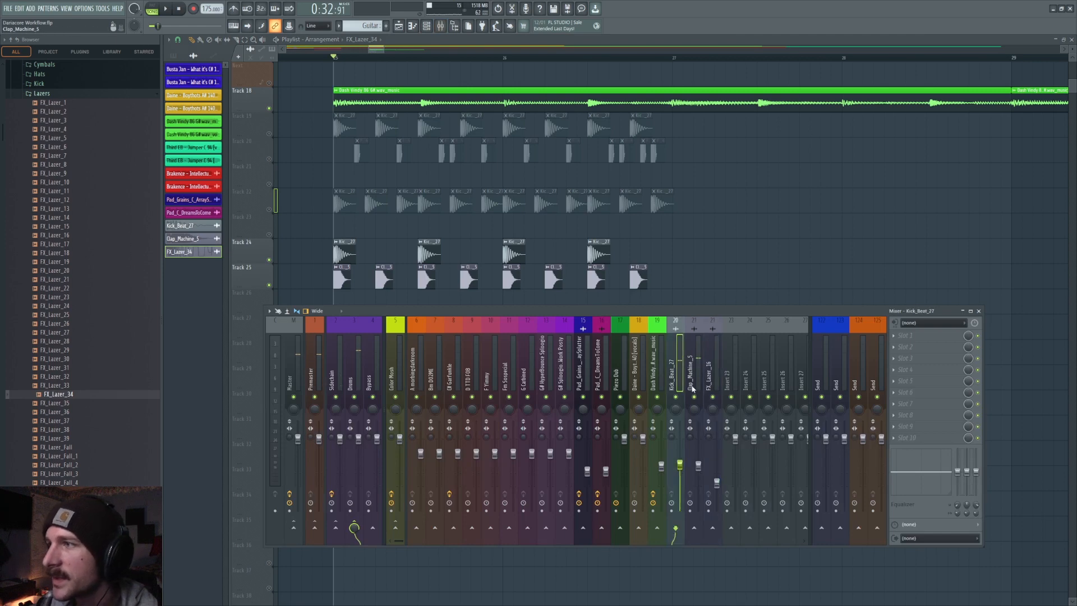
{"action": "left_click", "coordinate": [506, 267]}
{"action": "left_click", "coordinate": [465, 272]}
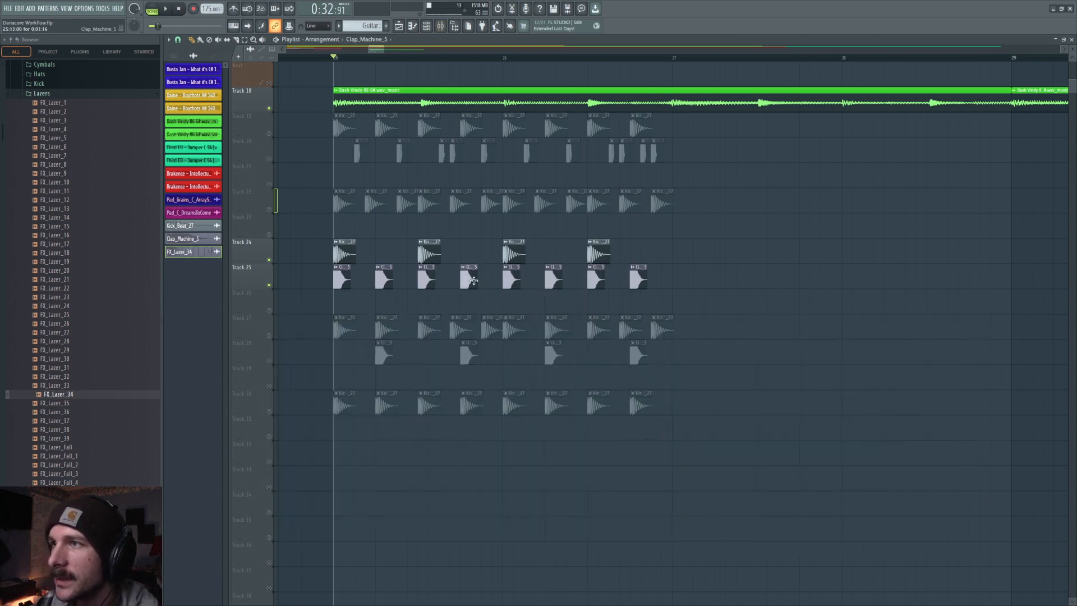
{"action": "double_click", "coordinate": [465, 272]}
{"action": "mouse_move", "coordinate": [420, 259]}
{"action": "left_mouse_down"}
{"action": "mouse_move", "coordinate": [420, 249]}
{"action": "mouse_move", "coordinate": [416, 262]}
{"action": "left_mouse_up"}
{"action": "key", "text": "space"}
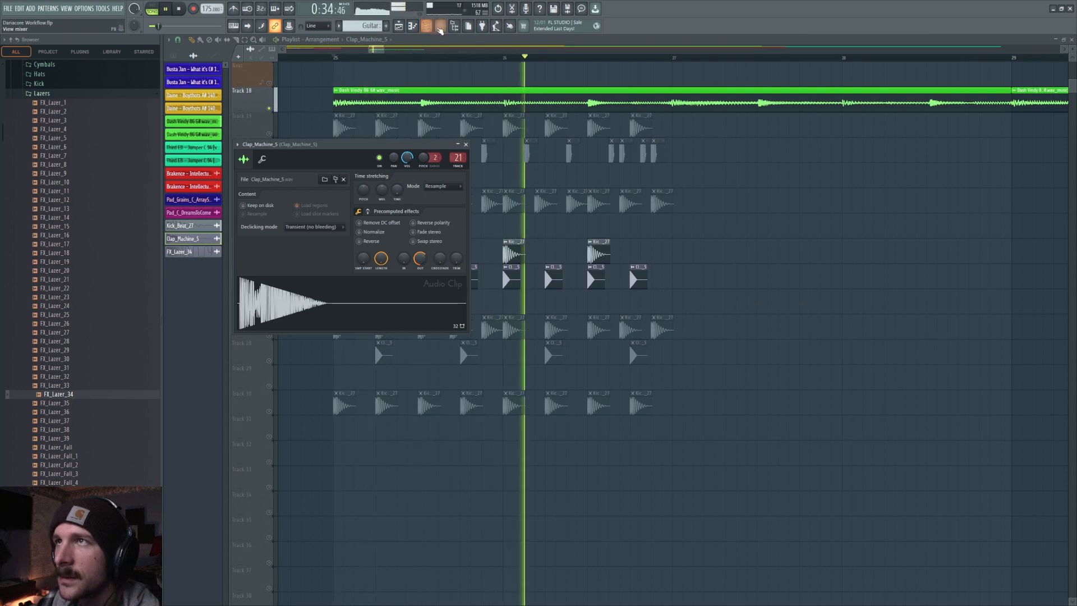
{"action": "key", "text": "F9"}
{"action": "key", "text": "space"}
{"action": "left_click_drag", "start_coordinate": [698, 465], "coordinate": [699, 474]}
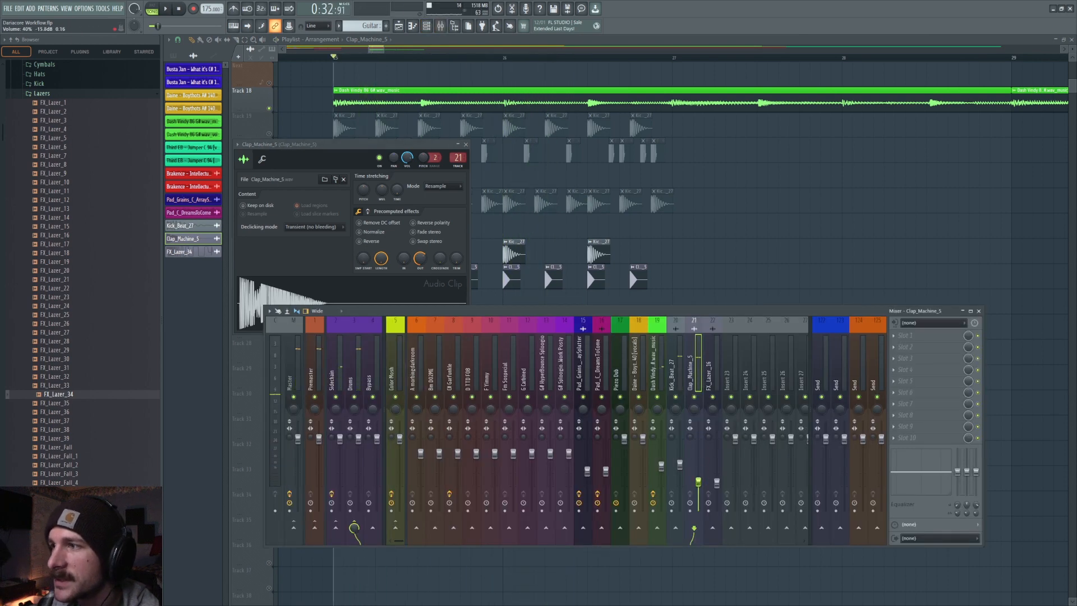
Delete several clap clips on Track 25, previewing the groove between removals.
{"action": "right_click", "coordinate": [822, 213]}
{"action": "key", "text": "space"}
{"action": "left_click", "coordinate": [345, 255]}
{"action": "key", "text": "space"}
{"action": "right_click", "coordinate": [342, 281]}
{"action": "right_click", "coordinate": [468, 280]}
{"action": "key", "text": "space"}
{"action": "right_click", "coordinate": [427, 279]}
{"action": "key", "text": "space"}
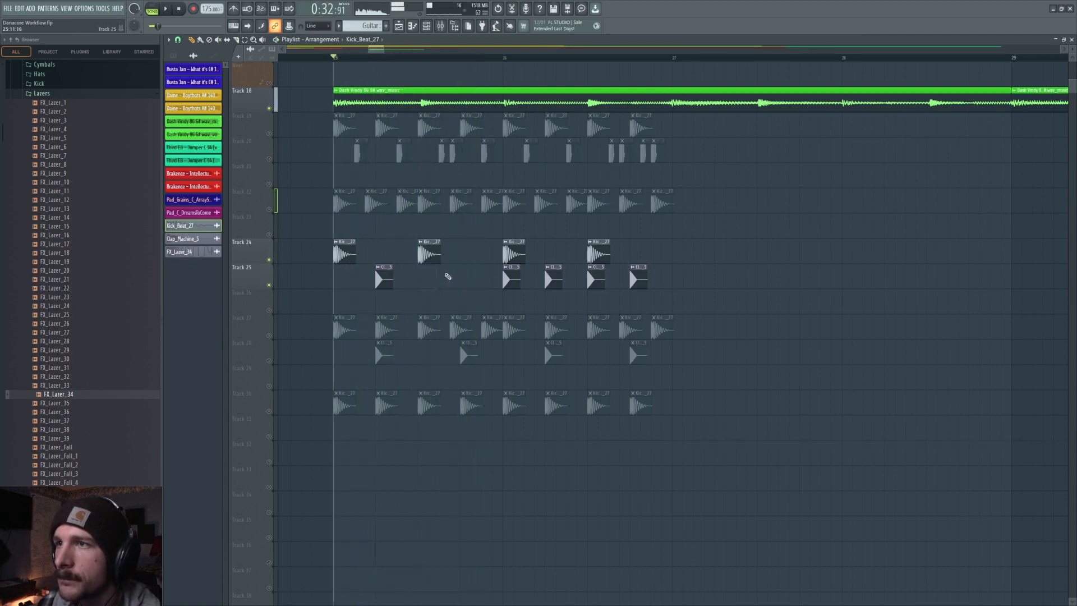
{"action": "key", "text": "space"}
{"action": "right_click", "coordinate": [549, 279]}
{"action": "right_click", "coordinate": [637, 279]}
{"action": "key", "text": "space"}
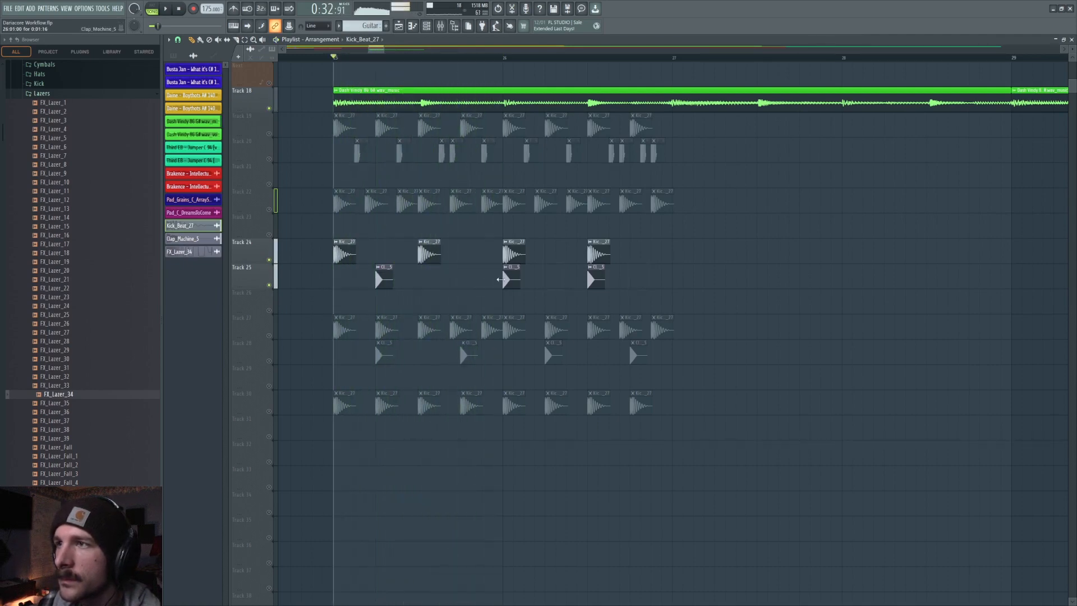
Add a second kick hit just after the first on Track 24 and preview.
{"action": "left_click", "coordinate": [366, 253]}
{"action": "key", "text": "space"}
{"action": "key", "text": "space"}
Rearrange the Track 25 clap clips into three hits at the start of the bar.
{"action": "left_click", "coordinate": [384, 278]}
{"action": "key", "text": "space"}
{"action": "left_click", "coordinate": [446, 277]}
{"action": "left_click", "coordinate": [483, 268]}
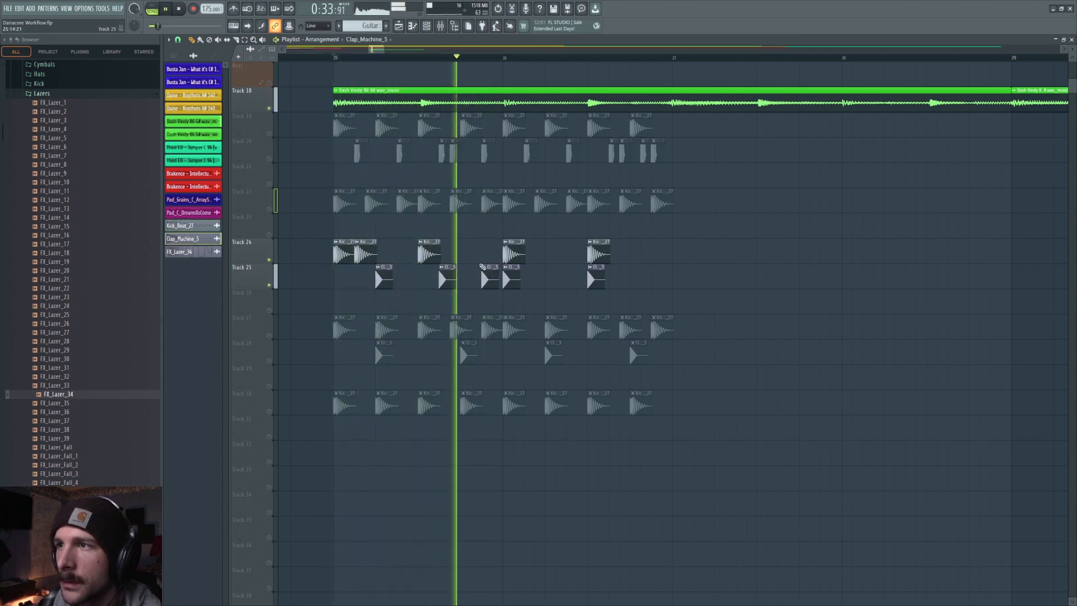
{"action": "key", "text": "space"}
{"action": "right_click", "coordinate": [511, 278]}
{"action": "right_click", "coordinate": [595, 278]}
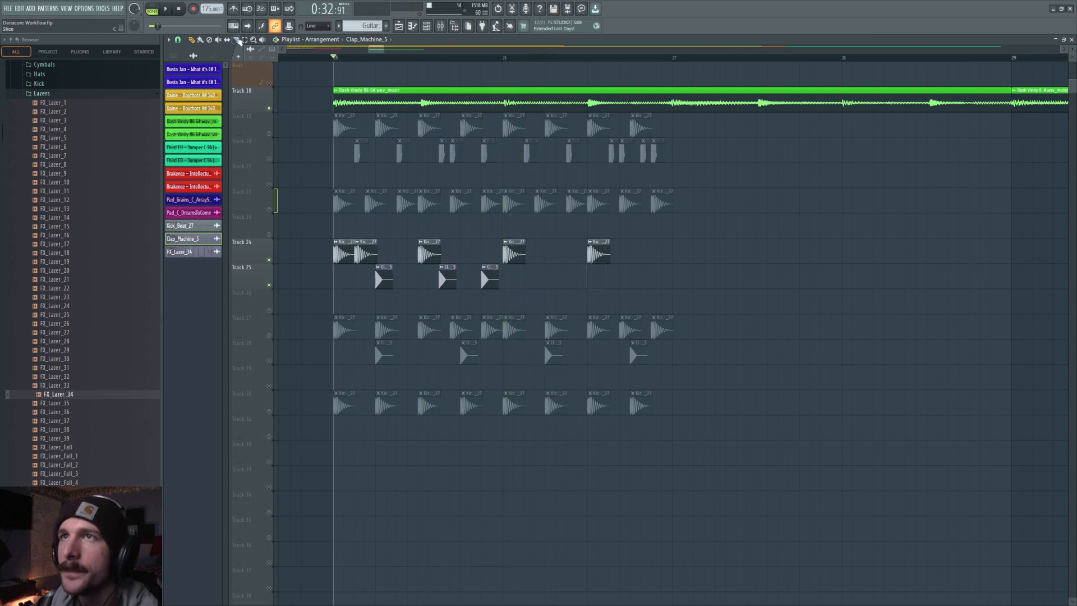
Select the three clap clips on Track 25 and duplicate them across the bar.
{"action": "left_click", "coordinate": [244, 39]}
{"action": "left_click_drag", "start_coordinate": [359, 264], "coordinate": [524, 286]}
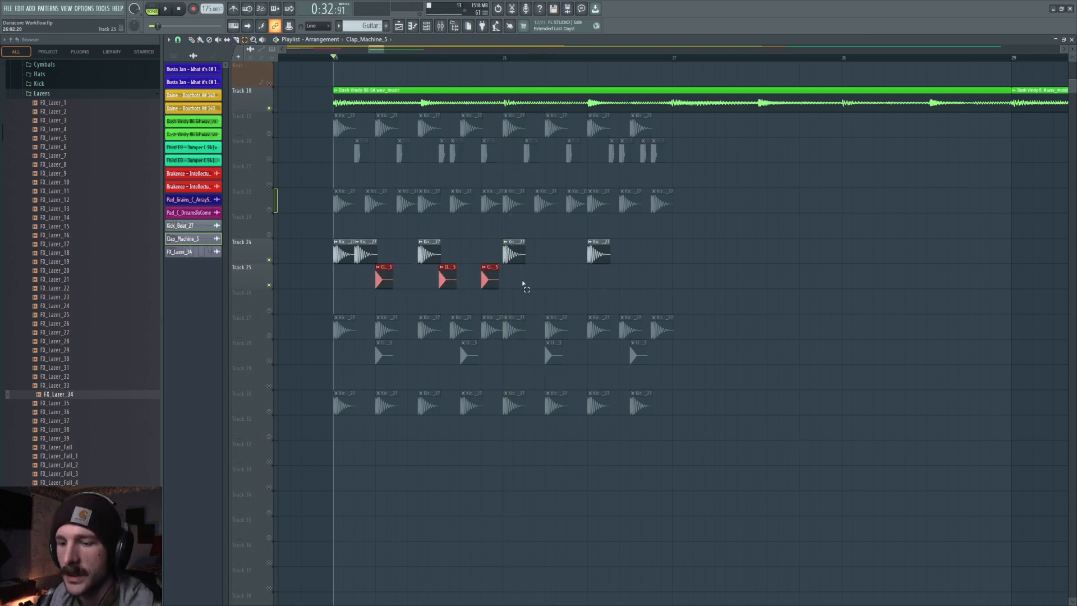
{"action": "left_click_drag", "start_coordinate": [368, 48], "coordinate": [375, 49]}
{"action": "key", "text": "ctrl+b"}
{"action": "left_click", "coordinate": [579, 257], "text": "ctrl"}
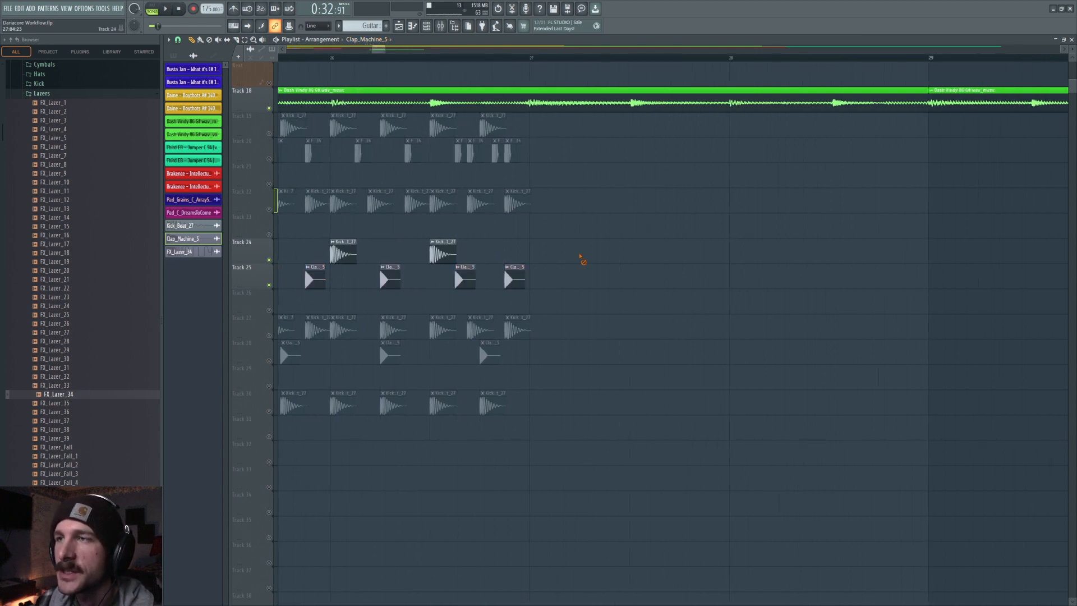
Scroll and zoom through the arrangement to review the kick and clap patterns.
{"action": "scroll", "coordinate": [414, 64], "scroll_direction": "down", "scroll_amount": 3}
{"action": "scroll", "coordinate": [418, 67], "scroll_direction": "down", "scroll_amount": 3}
{"action": "scroll", "coordinate": [418, 65], "scroll_direction": "down", "scroll_amount": 4}
{"action": "scroll", "coordinate": [417, 66], "scroll_direction": "up", "scroll_amount": 4}
{"action": "left_click_drag", "start_coordinate": [372, 49], "coordinate": [289, 63]}
{"action": "scroll", "coordinate": [527, 354], "scroll_direction": "up", "scroll_amount": 4}
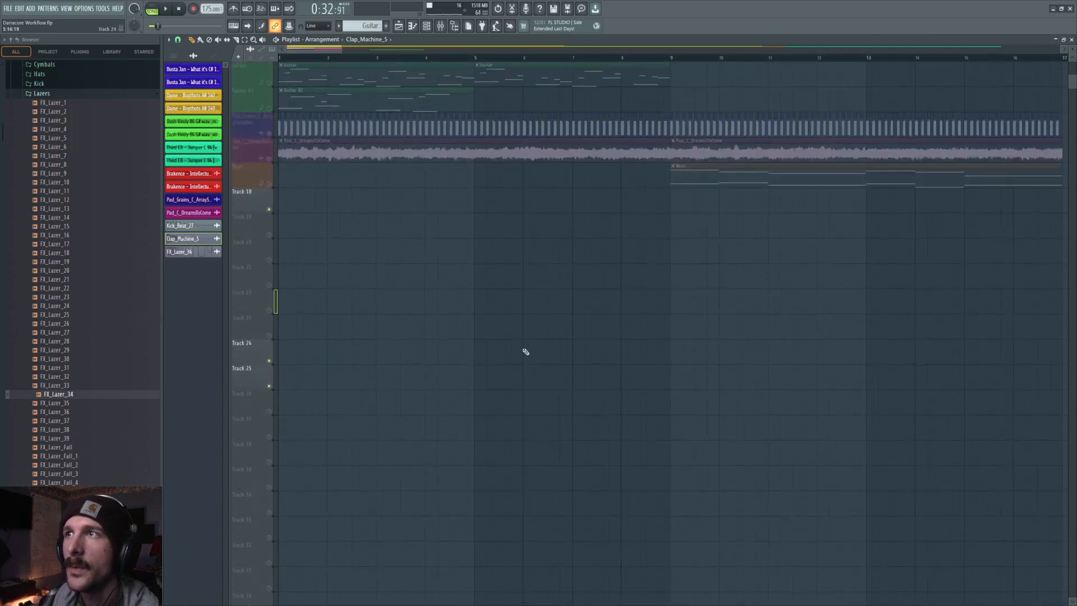
{"action": "scroll", "coordinate": [527, 63], "scroll_direction": "down", "scroll_amount": 4}
{"action": "scroll", "coordinate": [630, 192], "scroll_direction": "down", "scroll_amount": 1}
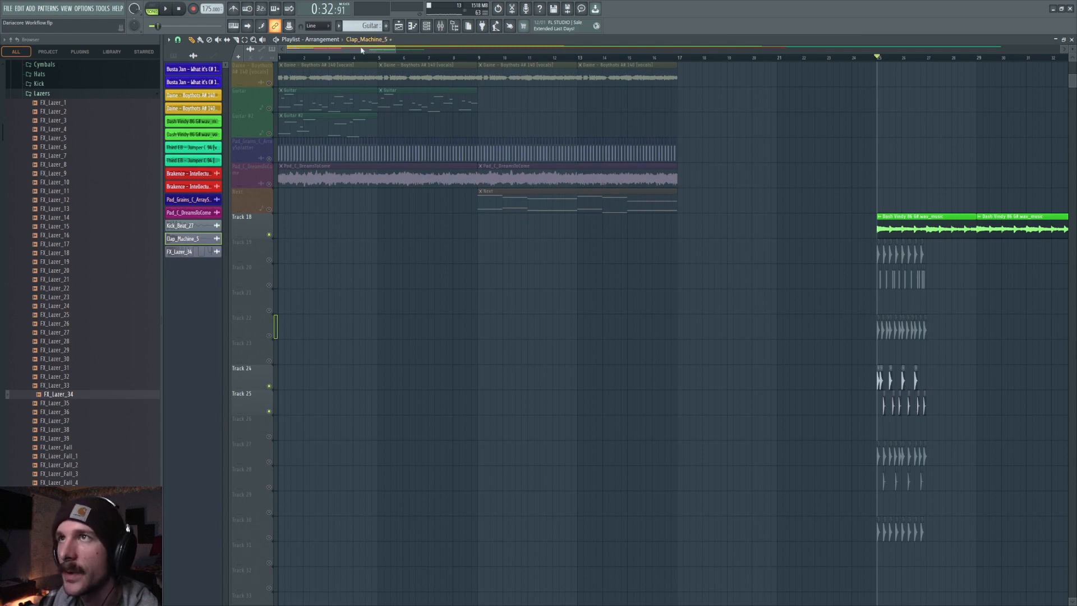
{"action": "left_click_drag", "start_coordinate": [362, 50], "coordinate": [430, 52]}
{"action": "scroll", "coordinate": [409, 59], "scroll_direction": "up", "scroll_amount": 5}
{"action": "scroll", "coordinate": [348, 269], "scroll_direction": "down", "scroll_amount": 3}
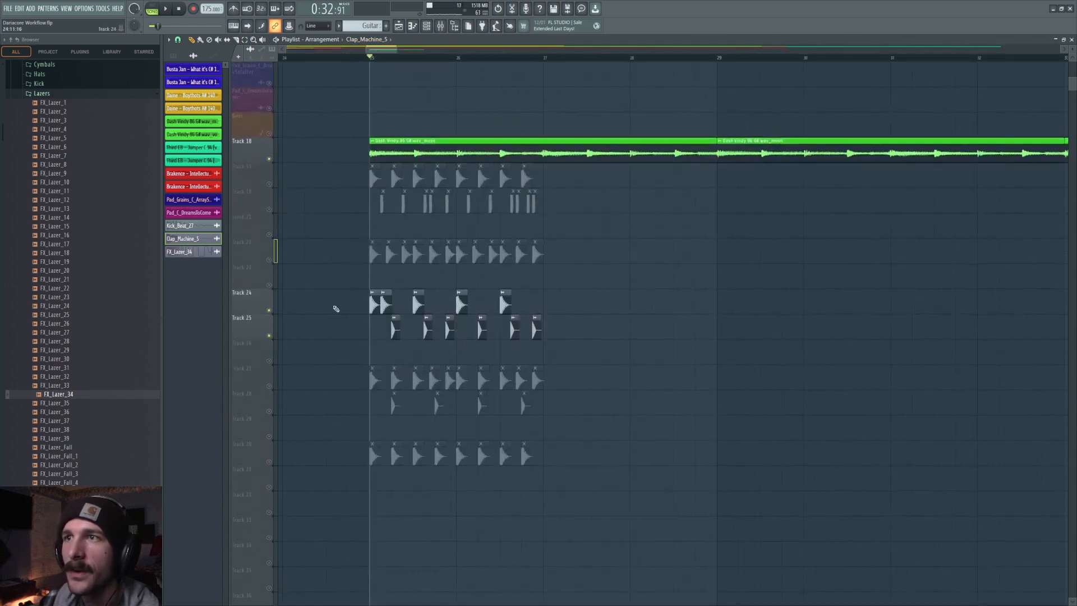
Toggle the Track 24 kick solo and preview the kick and clap section.
{"action": "left_click", "coordinate": [273, 312]}
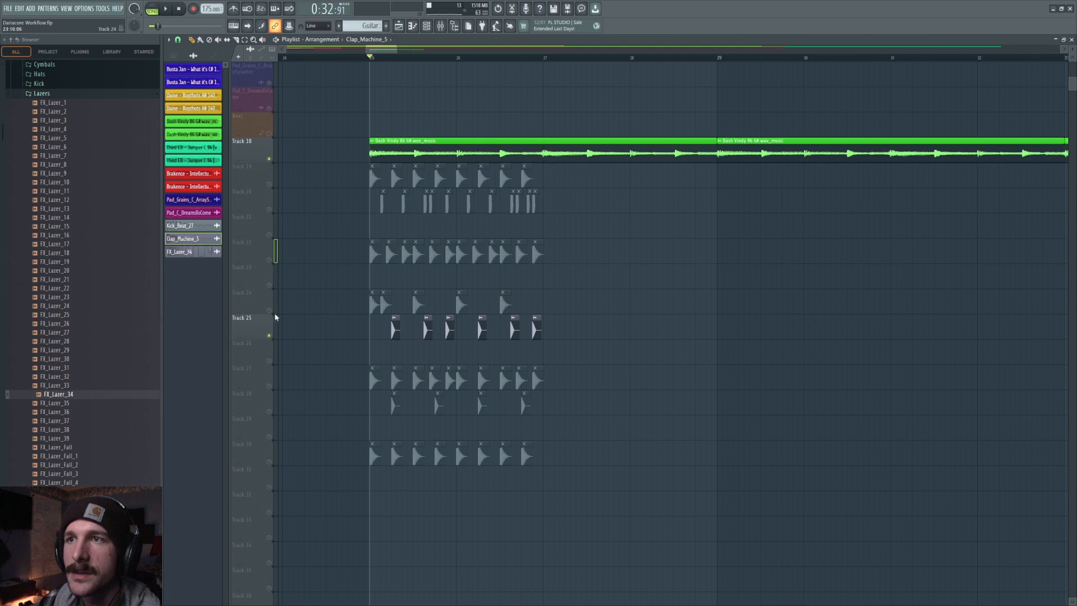
{"action": "left_click", "coordinate": [274, 313]}
{"action": "key", "text": "space"}
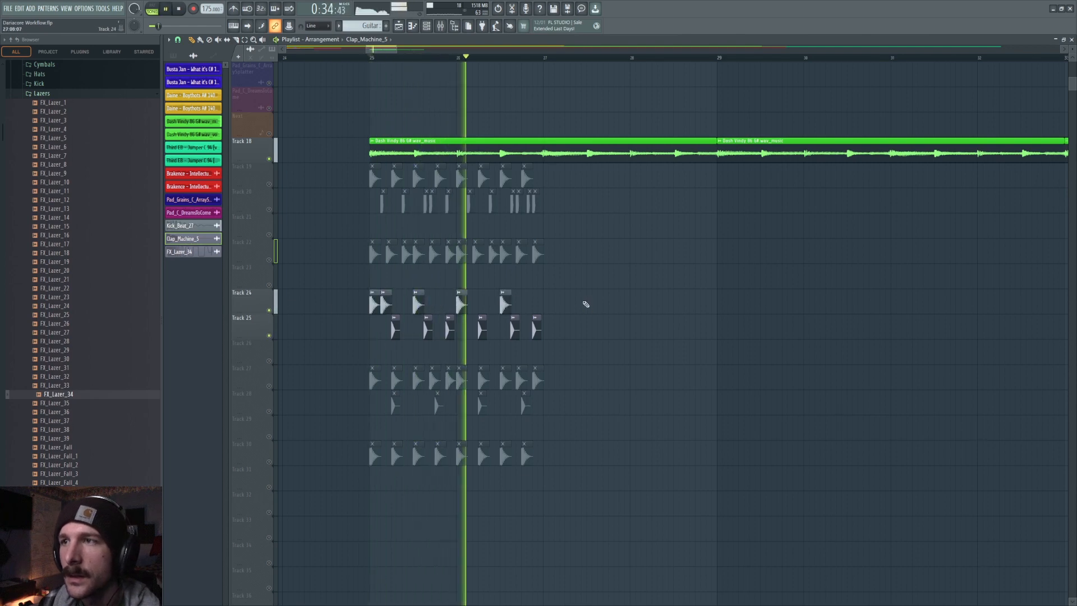
{"action": "key", "text": "space"}
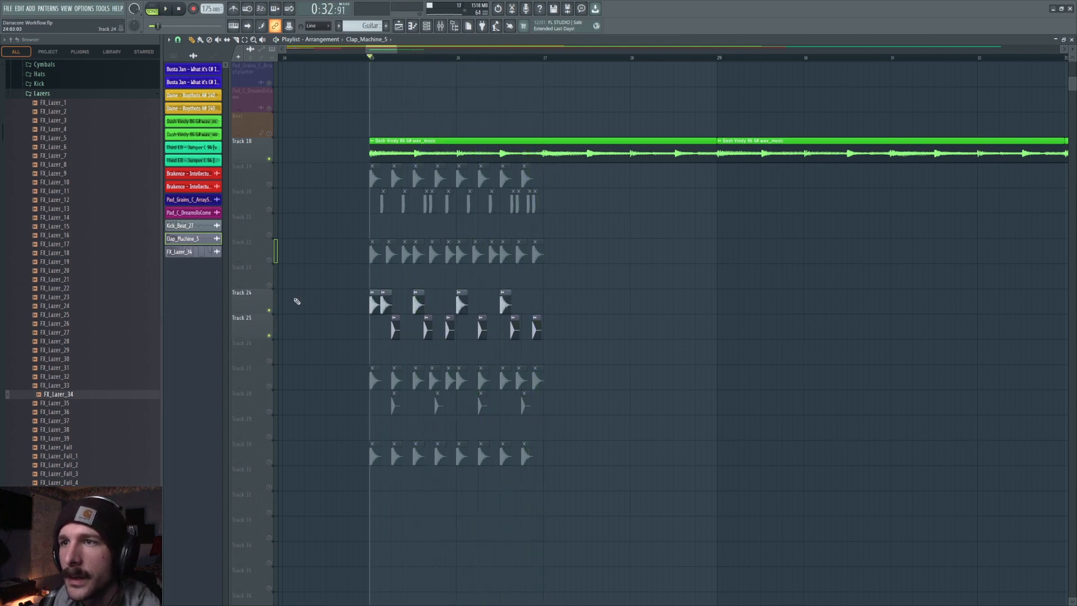
Solo only the Track 27 kick pattern and preview it.
{"action": "left_click", "coordinate": [269, 312]}
{"action": "left_click", "coordinate": [269, 336]}
{"action": "left_click", "coordinate": [269, 386]}
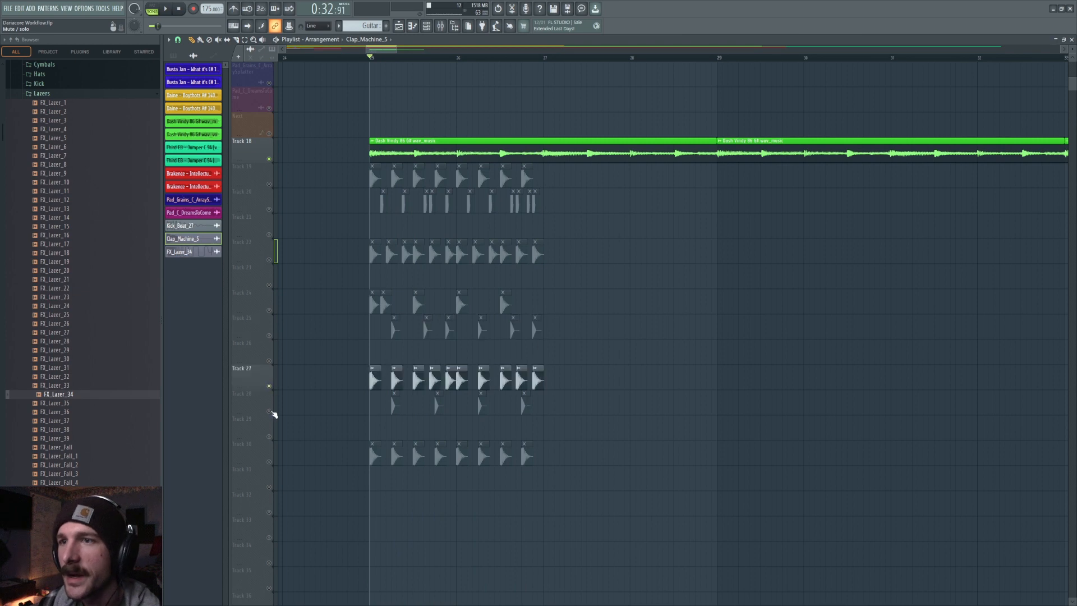
{"action": "key", "text": "space"}
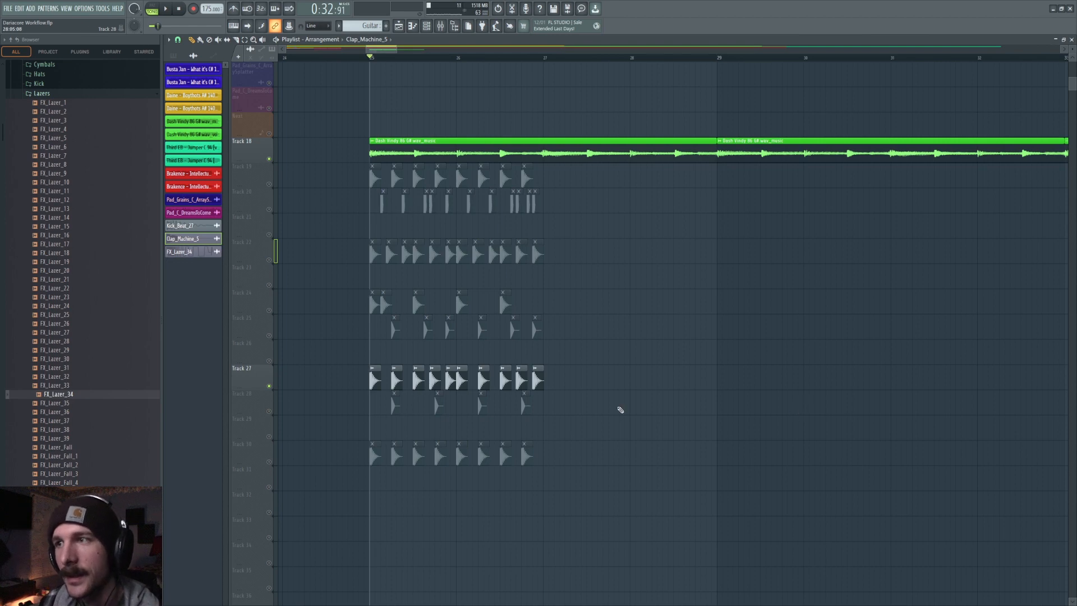
{"action": "key", "text": "space"}
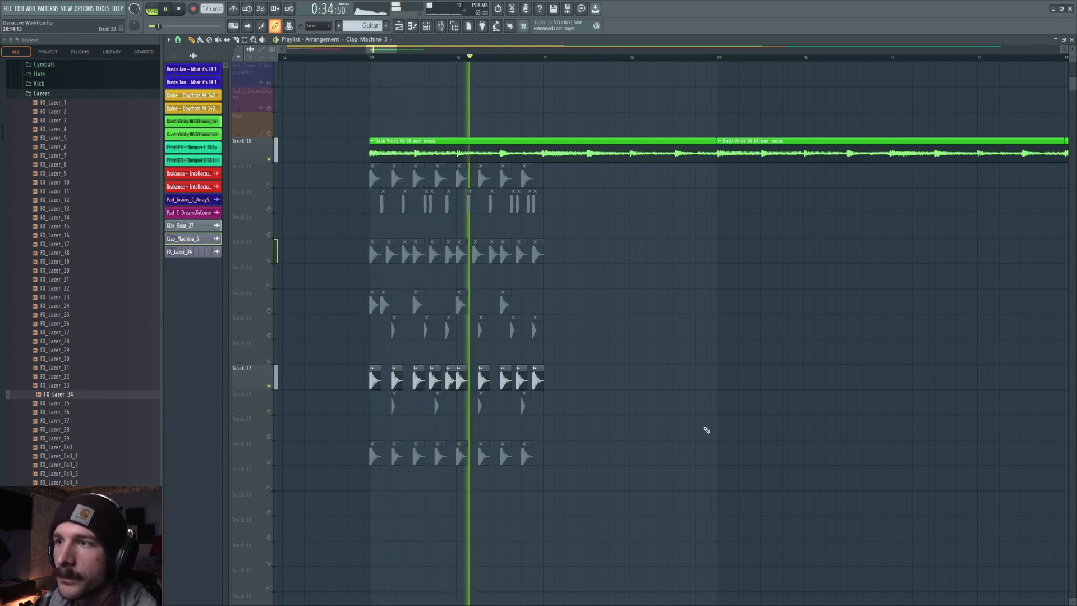
{"action": "key", "text": "space"}
Add Track 28's clap layer to the solo and preview both tracks.
{"action": "left_click", "coordinate": [269, 411]}
{"action": "key", "text": "space"}
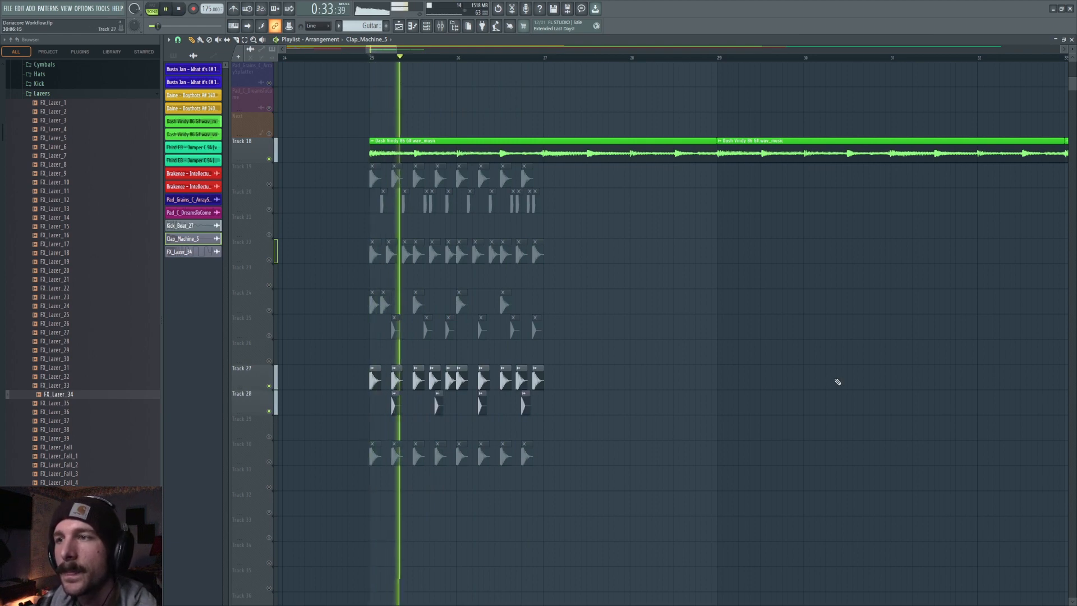
{"action": "key", "text": "space"}
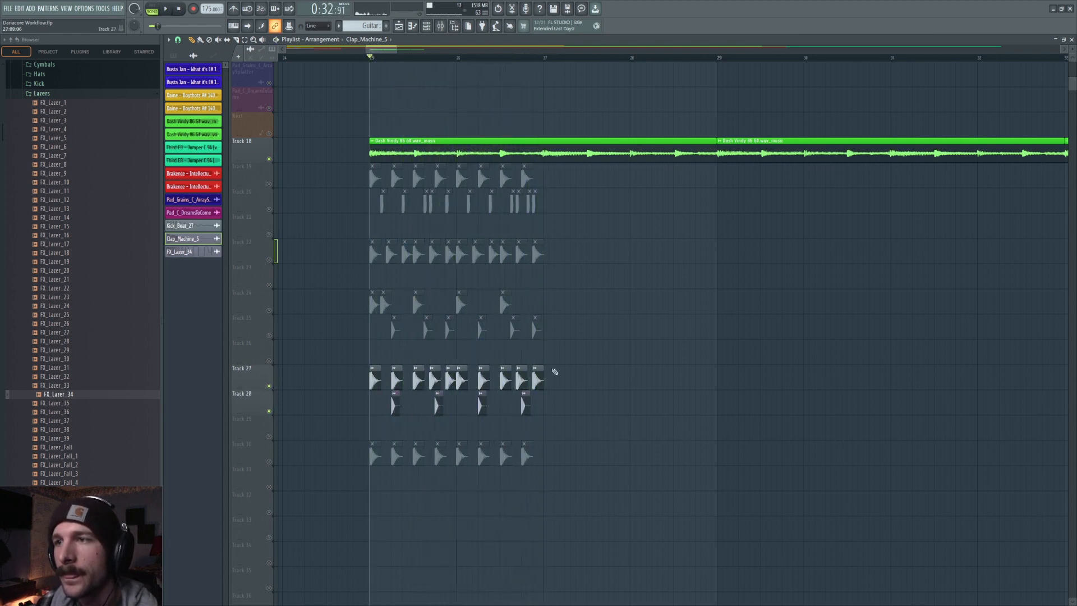
Remove an early kick hit from the Track 27 pattern and preview.
{"action": "key", "text": "space"}
{"action": "right_click", "coordinate": [435, 378]}
{"action": "key", "text": "space"}
{"action": "key", "text": "ctrl+z"}
{"action": "right_click", "coordinate": [427, 380]}
{"action": "key", "text": "space"}
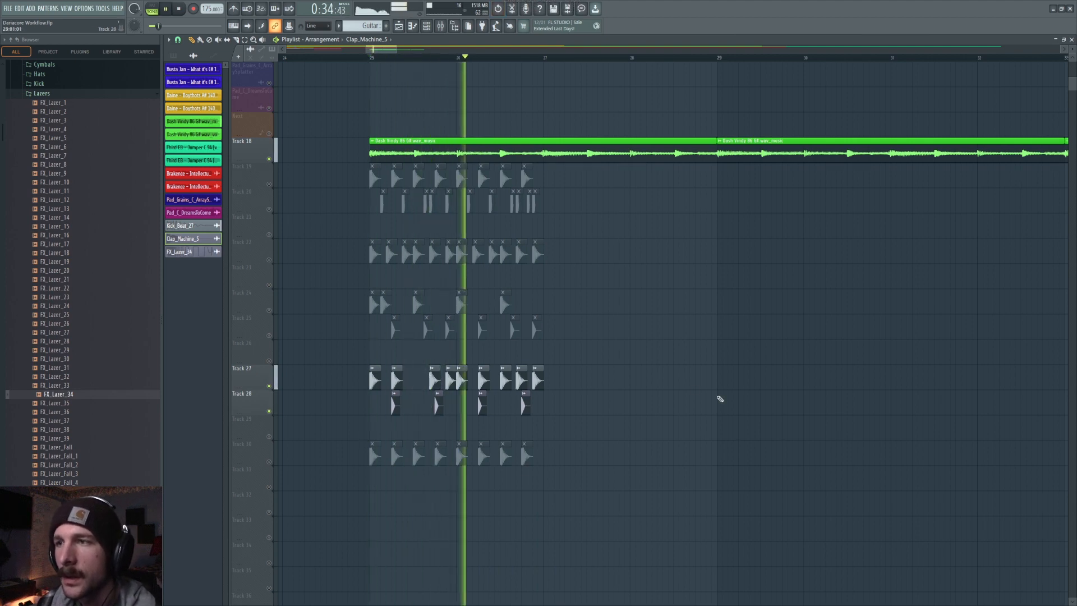
Move the late kick hit in the Track 27 pattern slightly later and preview.
{"action": "right_click", "coordinate": [506, 380]}
{"action": "key", "text": "space"}
{"action": "key", "text": "space"}
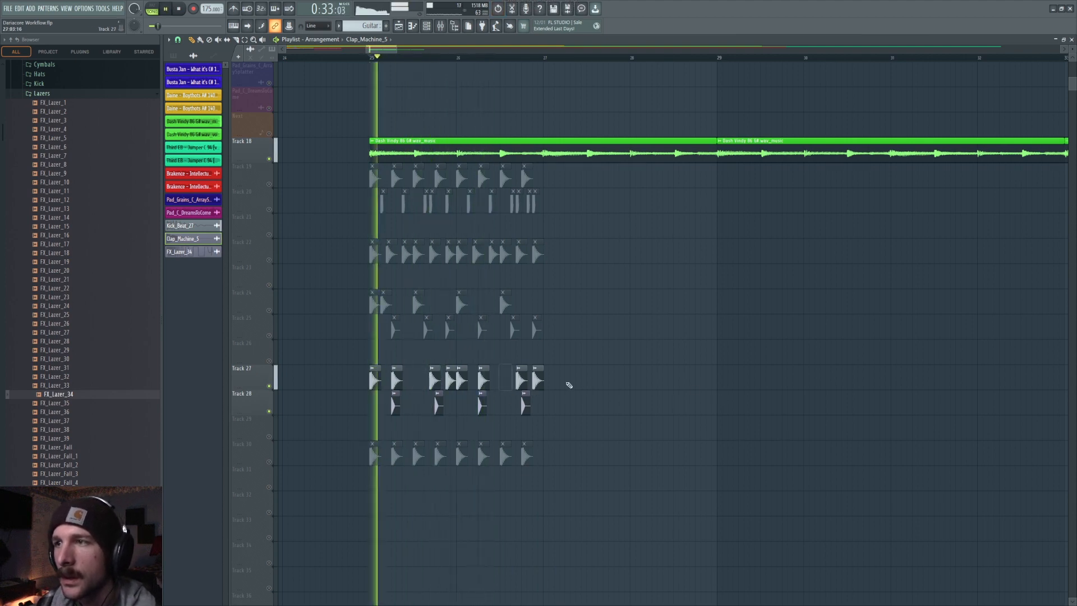
{"action": "left_click", "coordinate": [521, 377]}
{"action": "key", "text": "space"}
{"action": "left_click", "coordinate": [511, 378]}
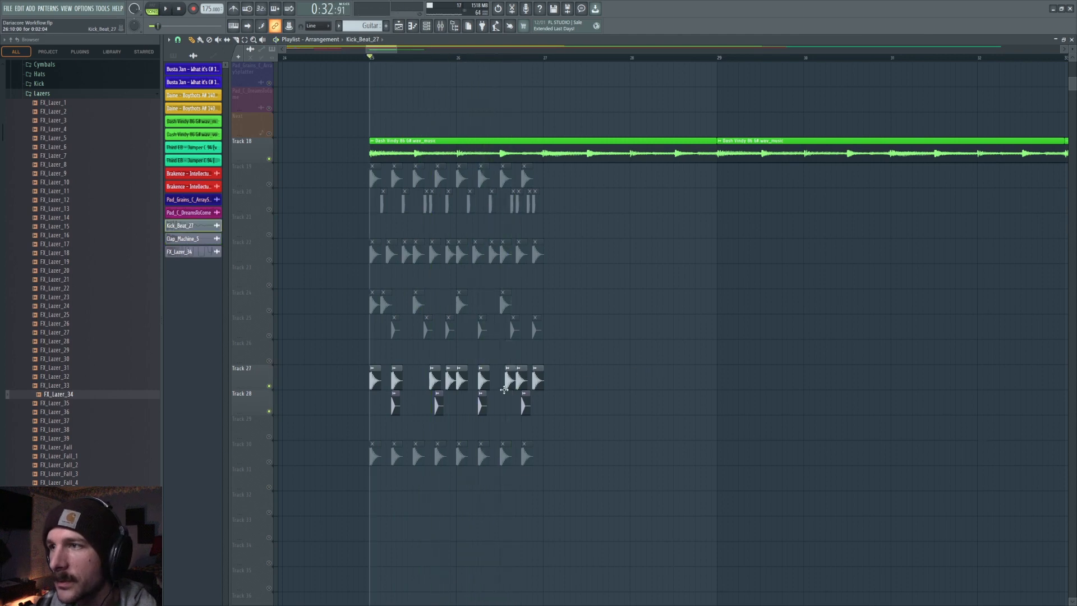
{"action": "key", "text": "space"}
Toggle the Track 27 and Track 28 solos, leaving only the Track 27 kick soloed.
{"action": "scroll", "coordinate": [644, 381], "scroll_direction": "down", "scroll_amount": 3}
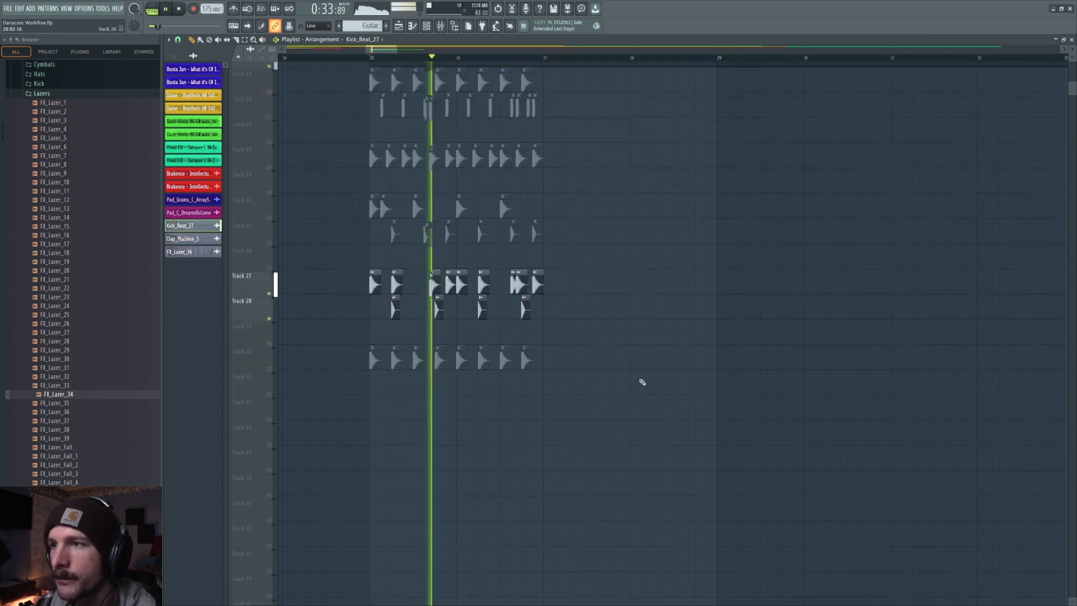
{"action": "scroll", "coordinate": [644, 381], "scroll_direction": "up", "scroll_amount": 1}
{"action": "scroll", "coordinate": [642, 382], "scroll_direction": "down", "scroll_amount": 2}
{"action": "key", "text": "space"}
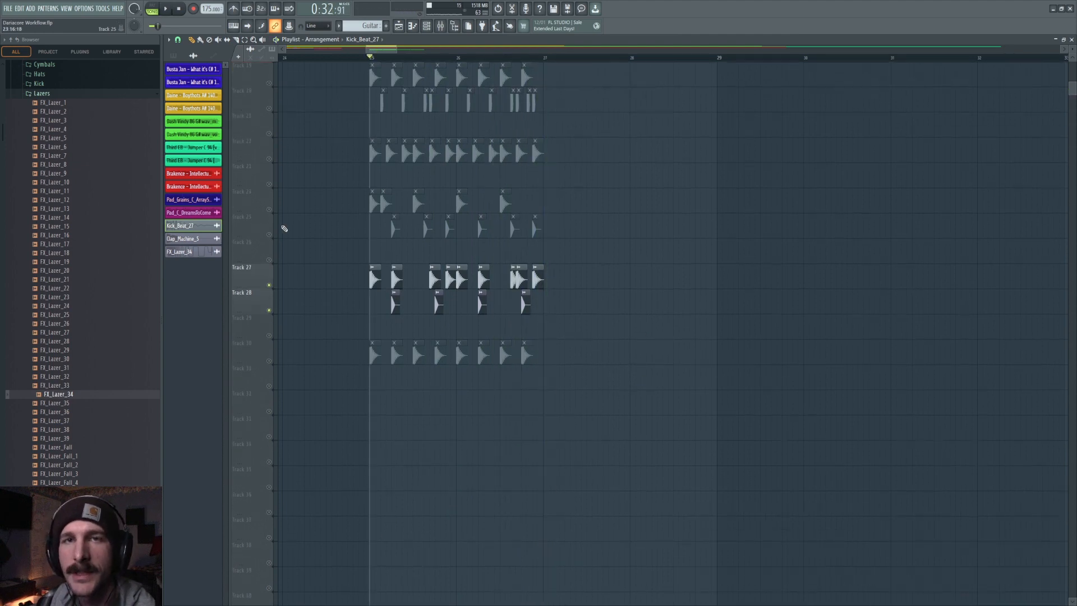
{"action": "left_click", "coordinate": [269, 285]}
{"action": "left_click", "coordinate": [269, 310]}
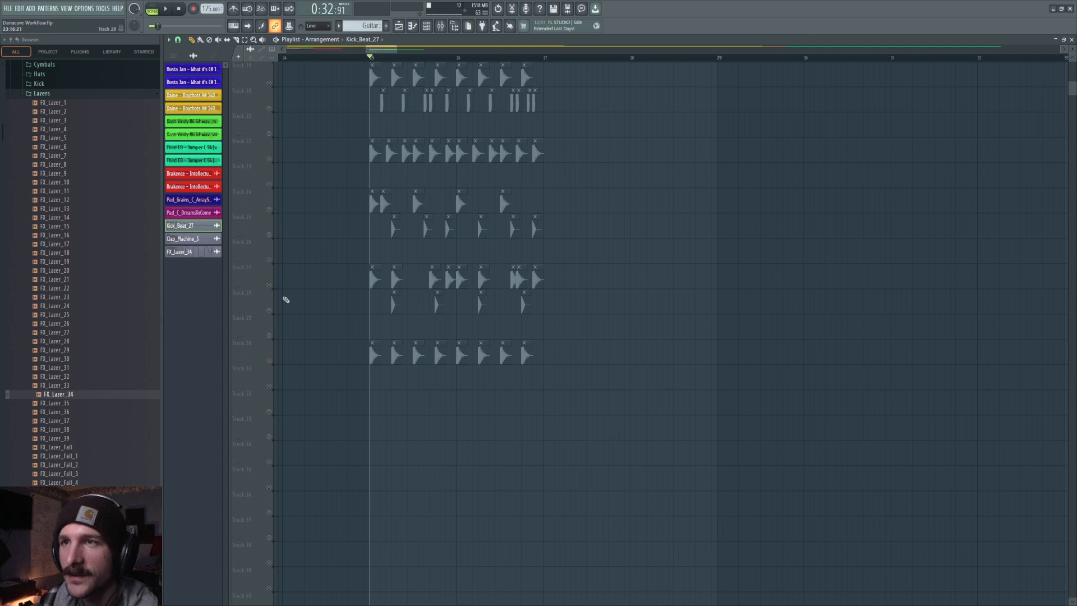
{"action": "left_click", "coordinate": [269, 285]}
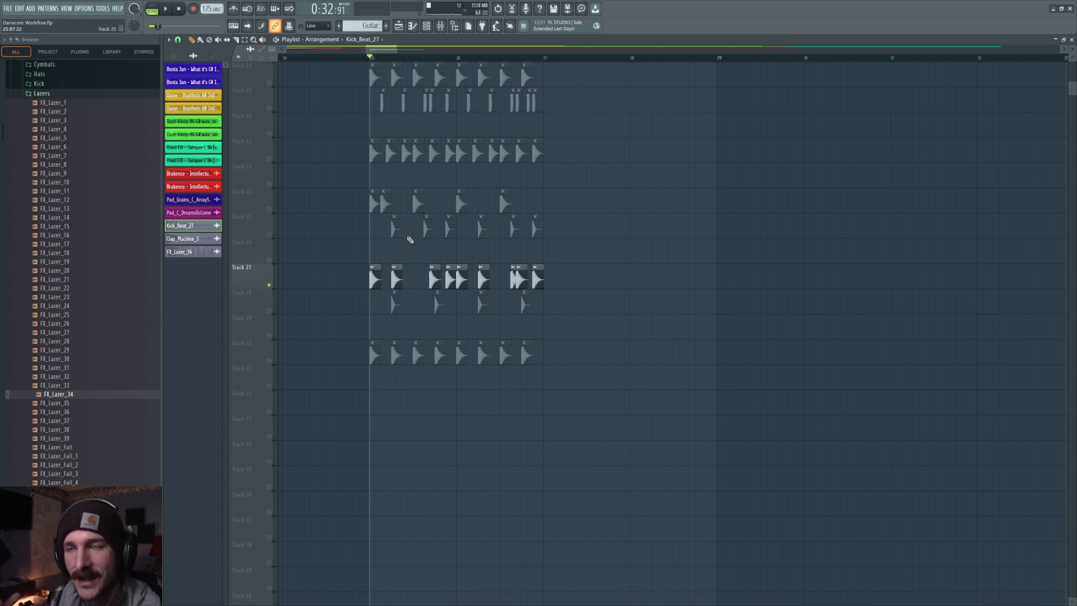
{"action": "scroll", "coordinate": [395, 60], "scroll_direction": "up", "scroll_amount": 2}
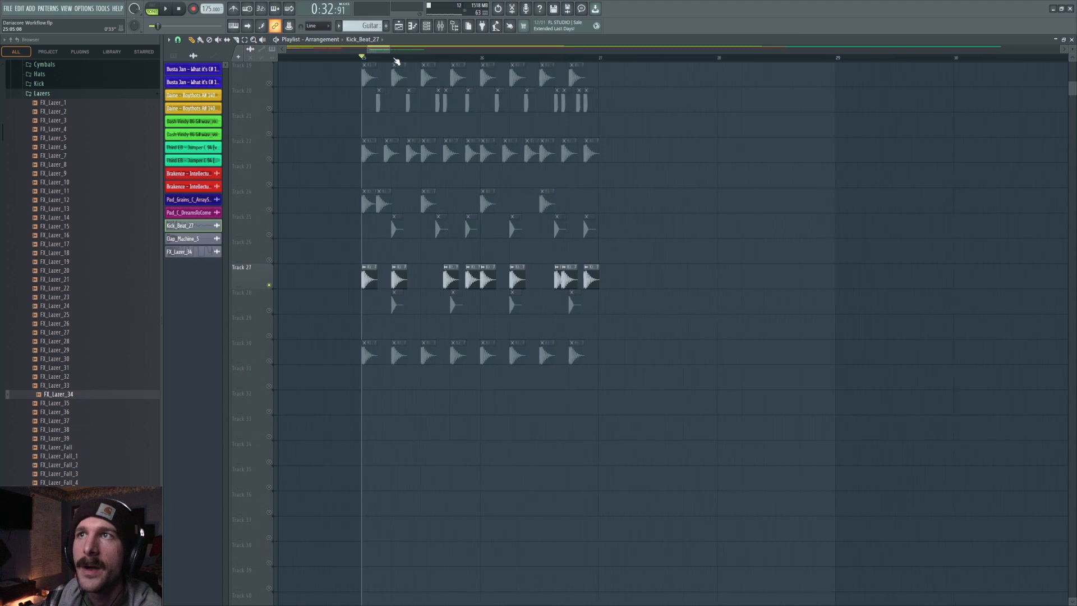
{"action": "scroll", "coordinate": [396, 60], "scroll_direction": "up", "scroll_amount": 1}
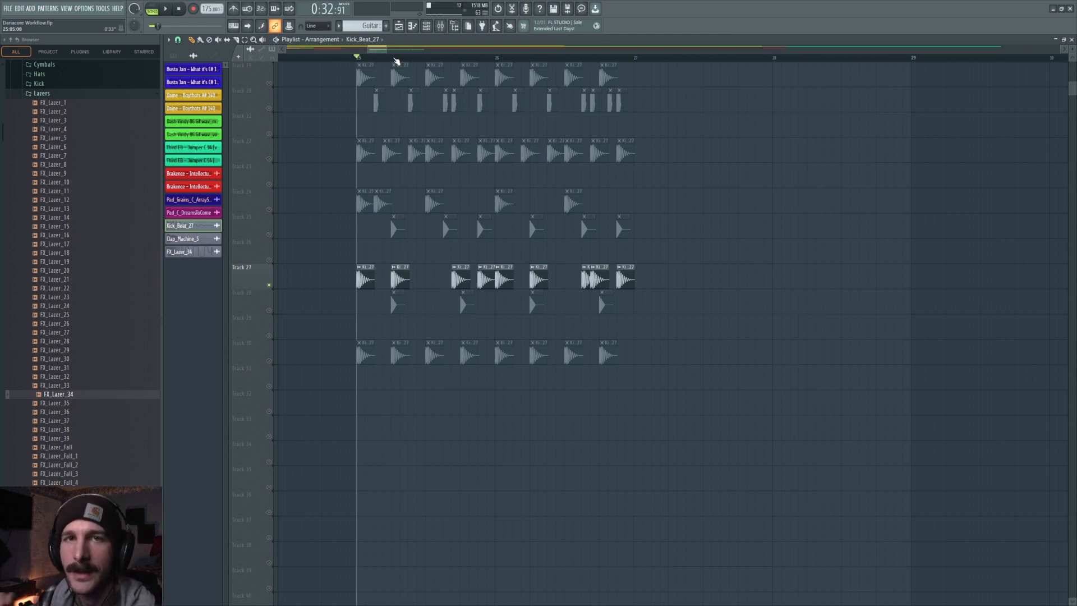
Solo Track 30 to isolate its kick pattern in the playlist.
{"action": "scroll", "coordinate": [397, 55], "scroll_direction": "down", "scroll_amount": 4}
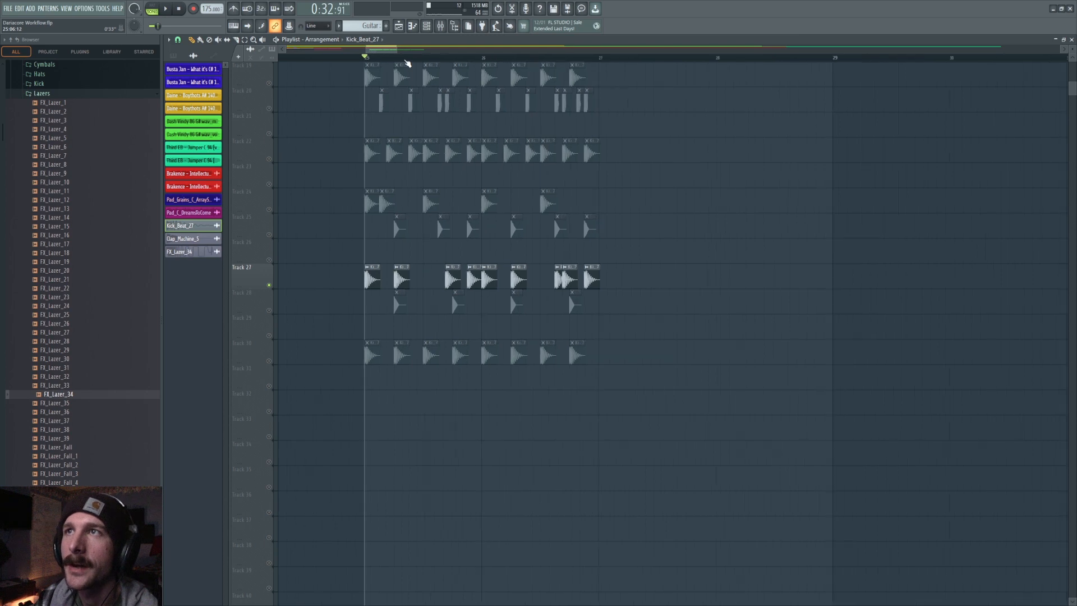
{"action": "scroll", "coordinate": [392, 53], "scroll_direction": "down", "scroll_amount": 3}
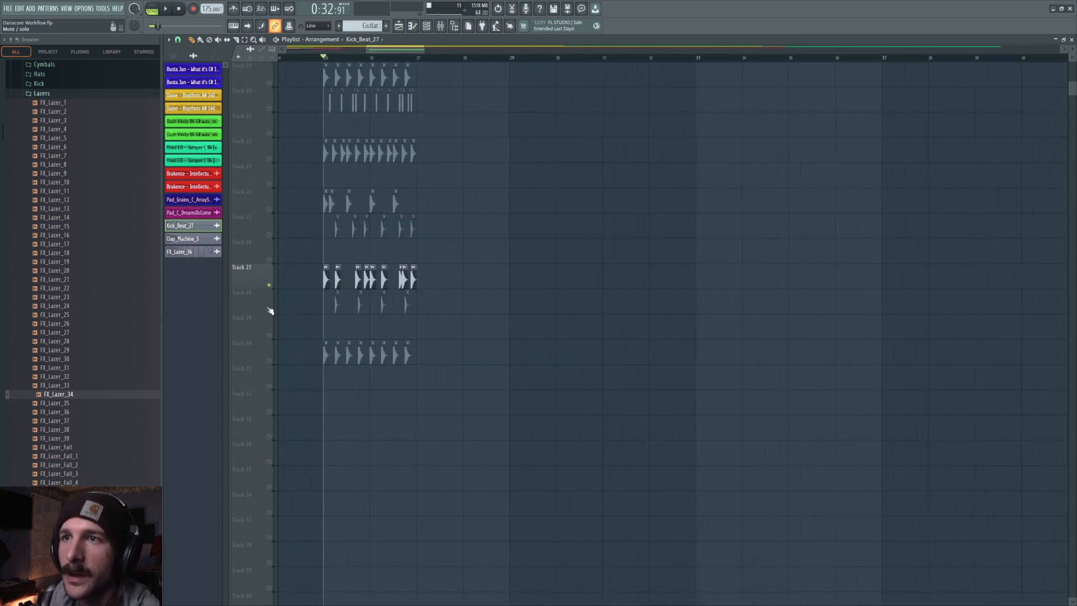
{"action": "left_click", "coordinate": [269, 355]}
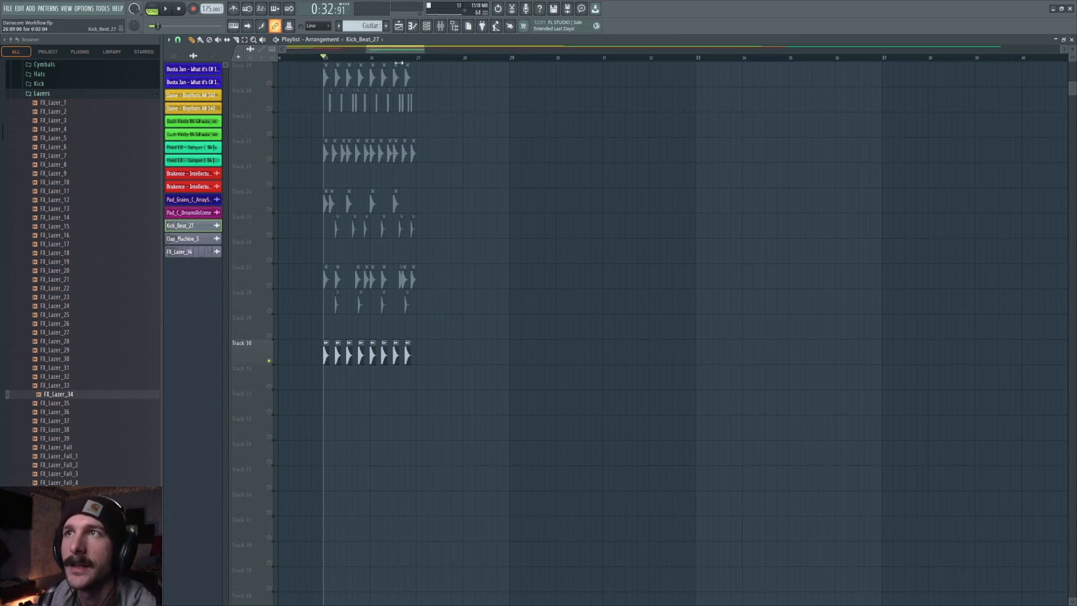
{"action": "scroll", "coordinate": [405, 60], "scroll_direction": "down", "scroll_amount": 3}
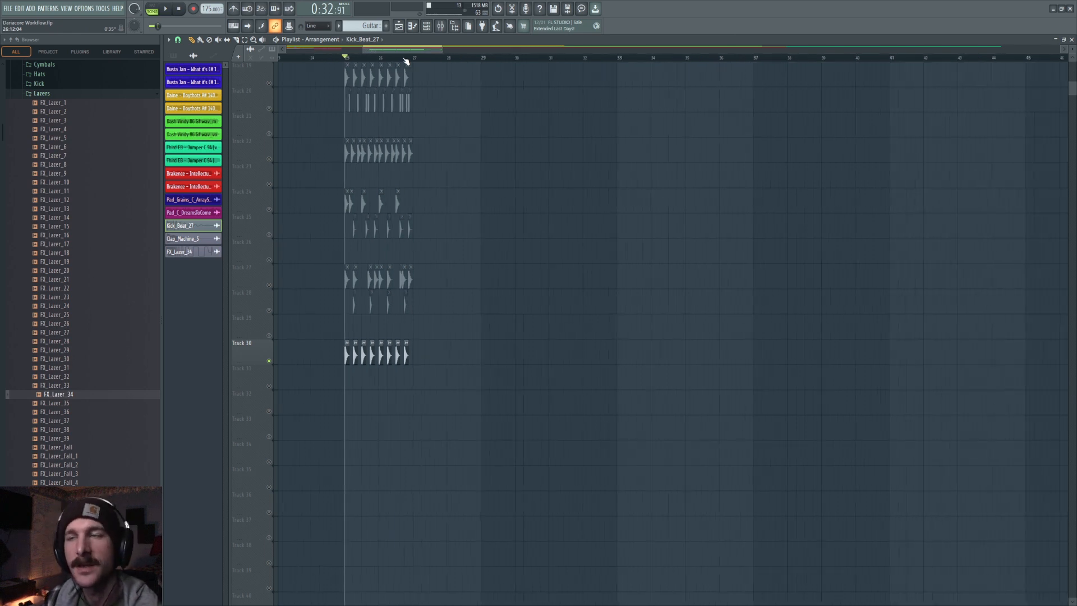
{"action": "scroll", "coordinate": [405, 61], "scroll_direction": "down", "scroll_amount": 2}
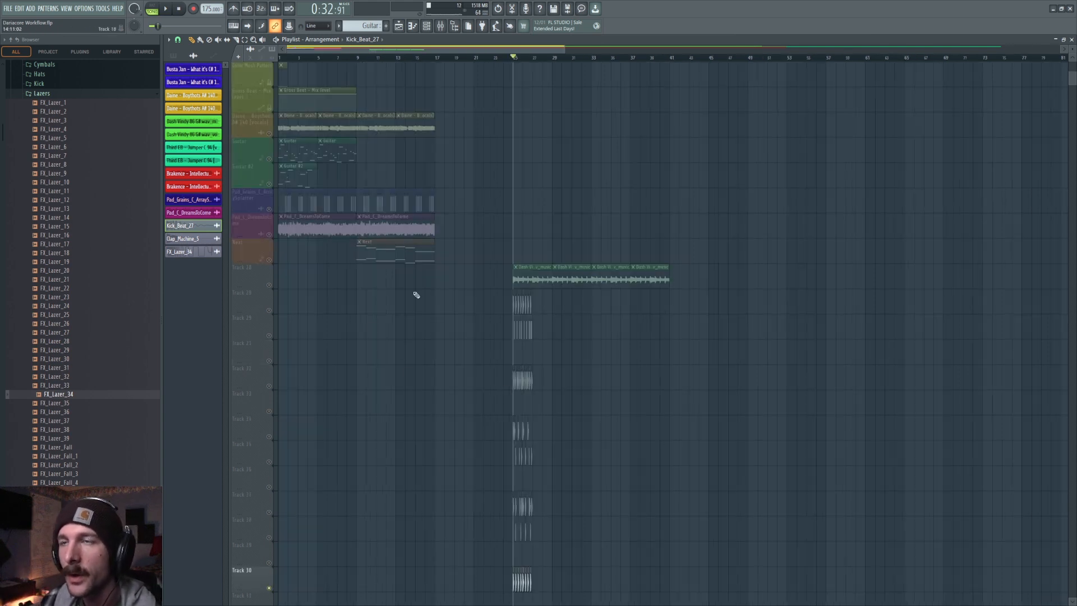
Solo the Dame Boyhood vocals track and preview it from the start of the song.
{"action": "scroll", "coordinate": [428, 339], "scroll_direction": "up", "scroll_amount": 3}
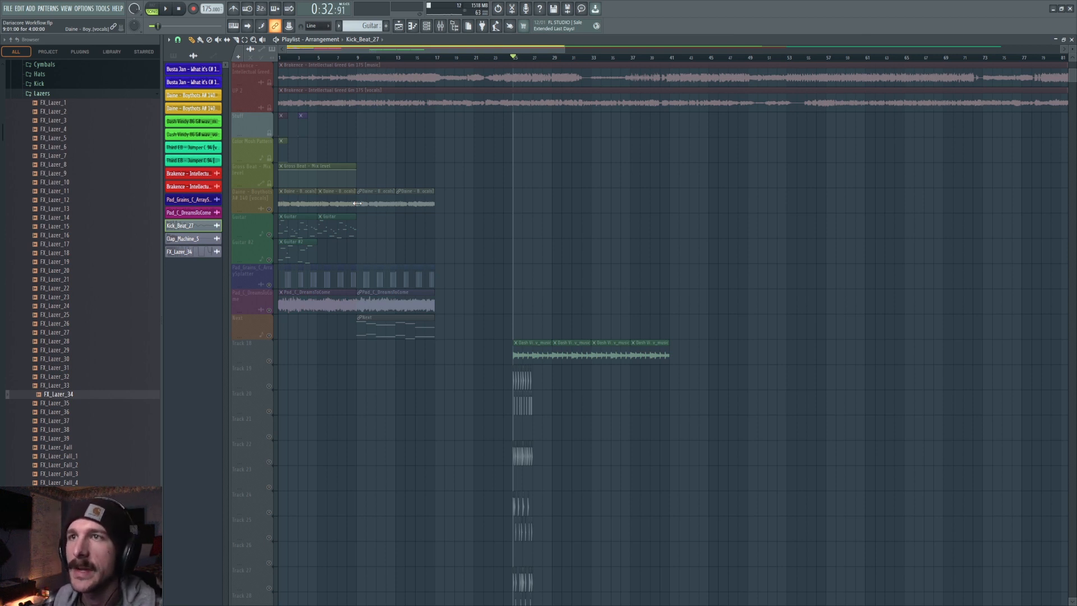
{"action": "left_click", "coordinate": [264, 227]}
{"action": "scroll", "coordinate": [330, 49], "scroll_direction": "up", "scroll_amount": 5}
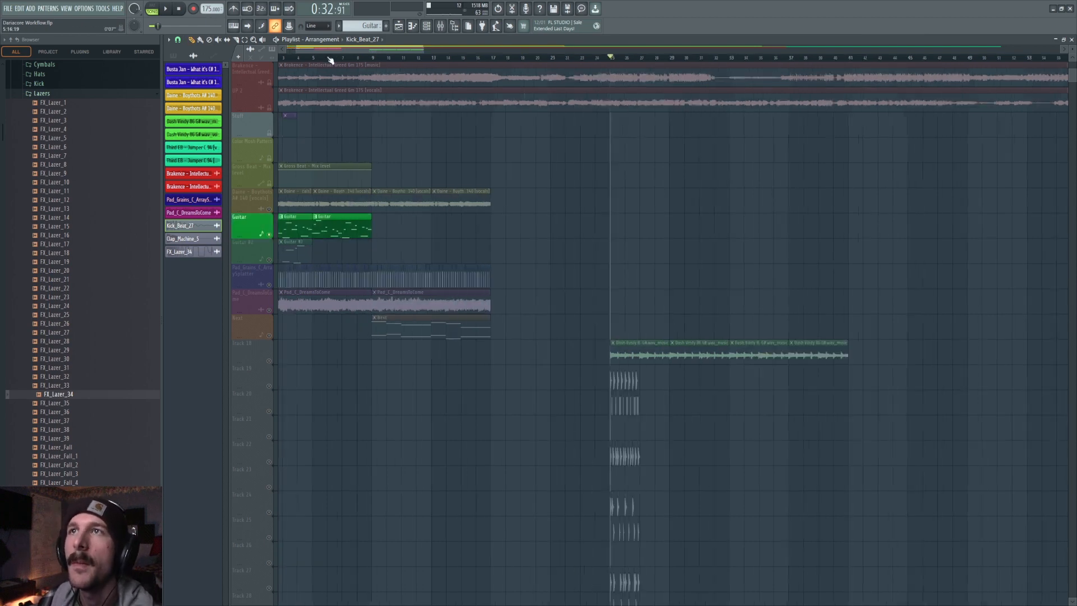
{"action": "left_click_drag", "start_coordinate": [329, 49], "coordinate": [220, 52]}
{"action": "key", "text": "space"}
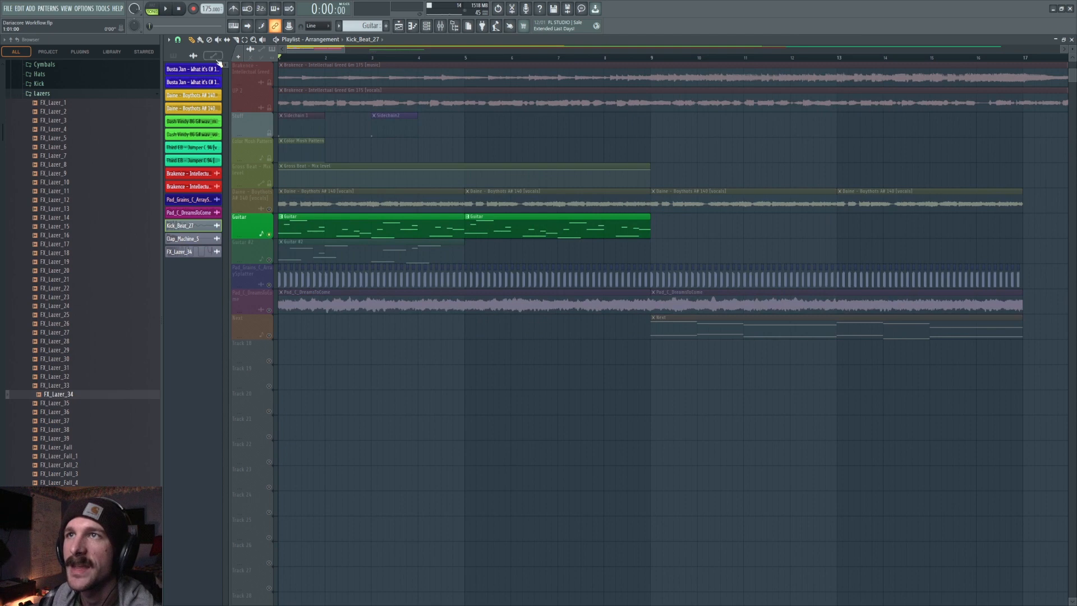
{"action": "left_click", "coordinate": [270, 208]}
{"action": "left_click", "coordinate": [269, 234]}
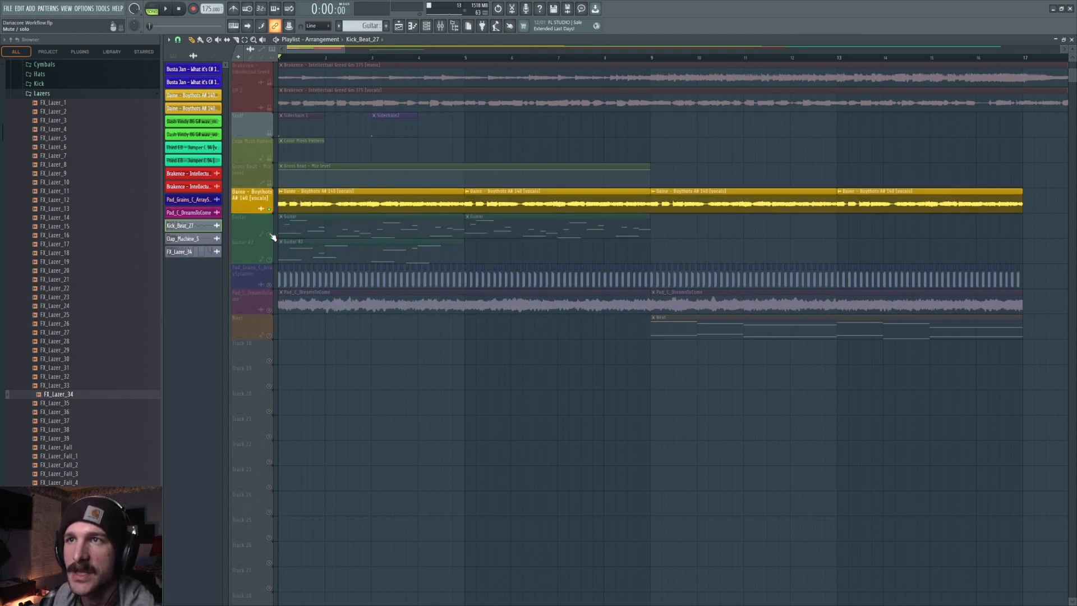
{"action": "key", "text": "space"}
{"action": "key", "text": "space"}
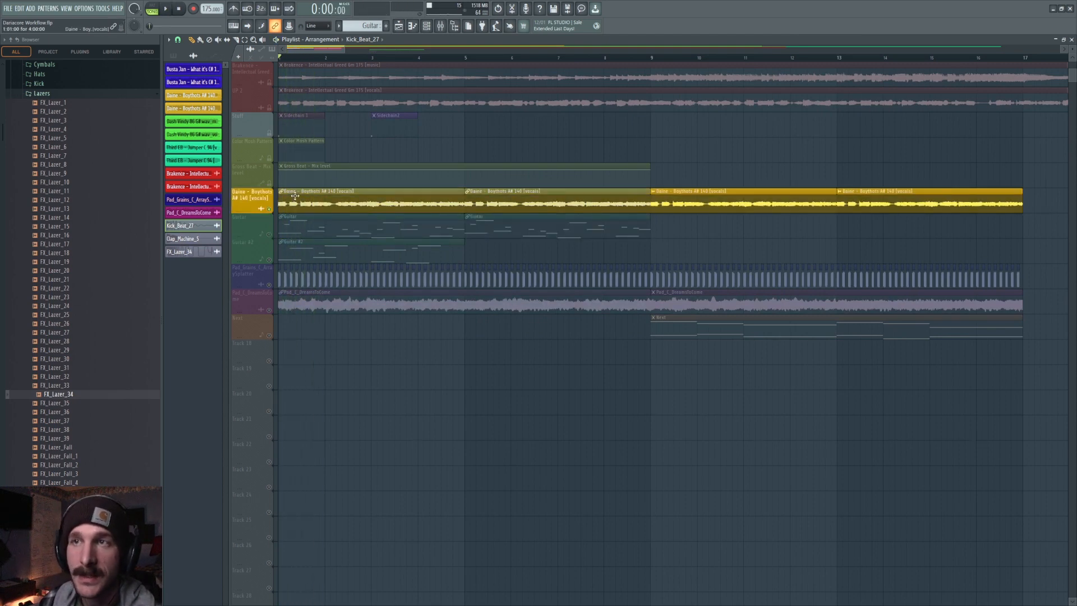
Add the Guitar track to the solo and preview it with the vocals.
{"action": "left_click", "coordinate": [269, 235]}
{"action": "key", "text": "space"}
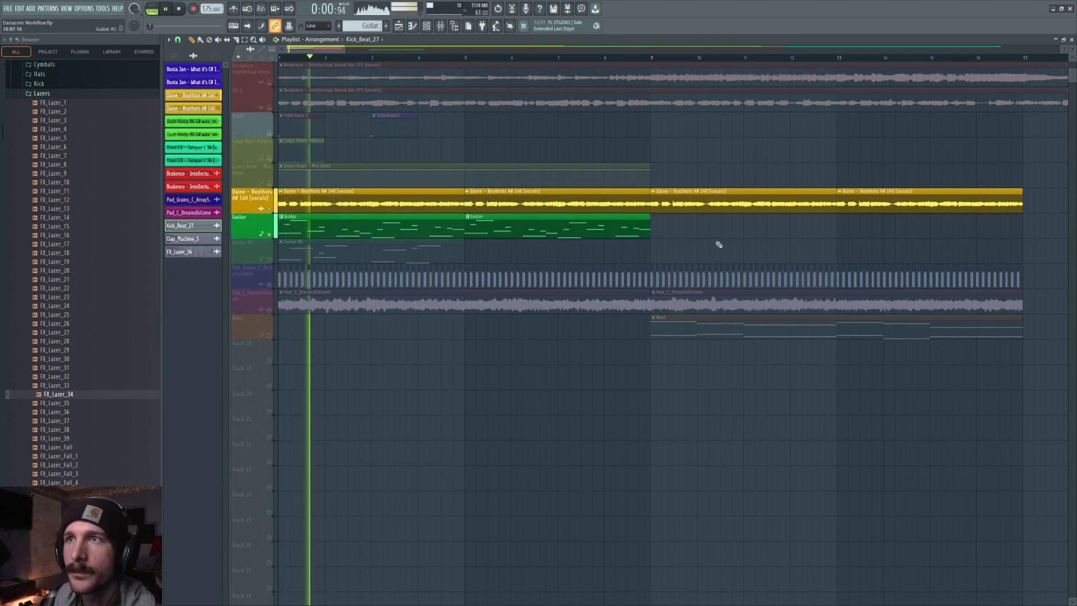
{"action": "key", "text": "space"}
Add the Pad_Grains_C_ArraySplatter track to the solo and preview the combination.
{"action": "left_click", "coordinate": [270, 284]}
{"action": "key", "text": "space"}
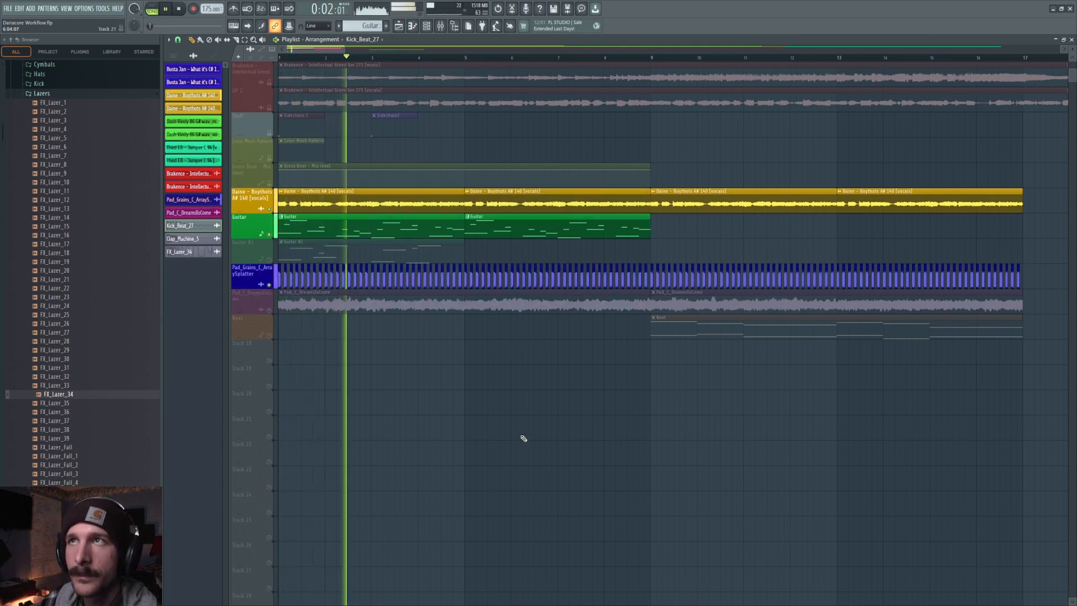
{"action": "key", "text": "space"}
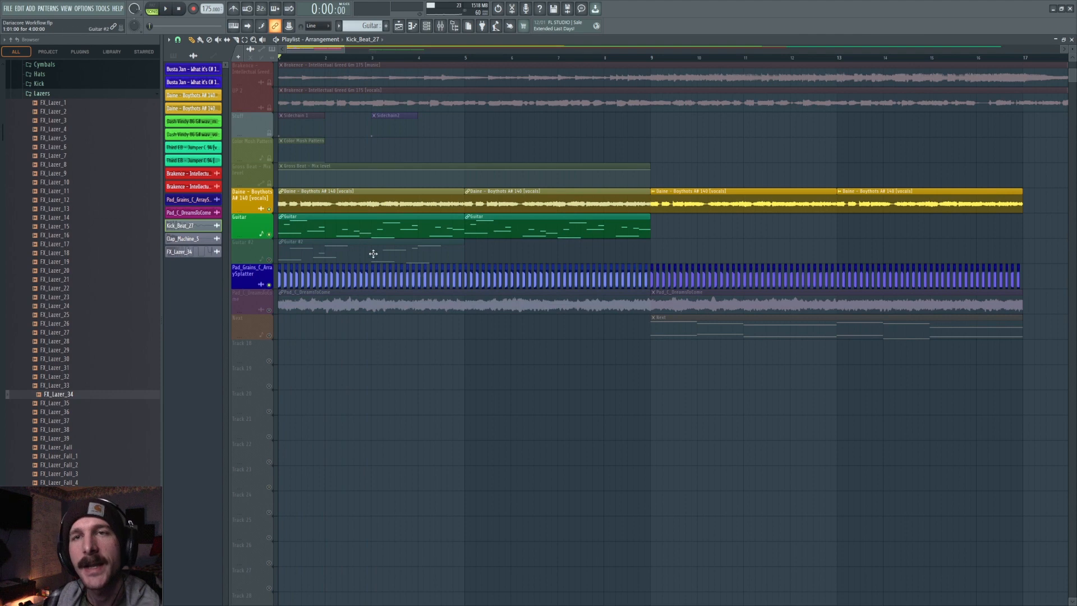
Solo only the two pad tracks, Pad_Grains and Pad_C_DreamsDoCome, and preview them together.
{"action": "scroll", "coordinate": [400, 60], "scroll_direction": "down", "scroll_amount": 3}
{"action": "scroll", "coordinate": [399, 59], "scroll_direction": "down", "scroll_amount": 1}
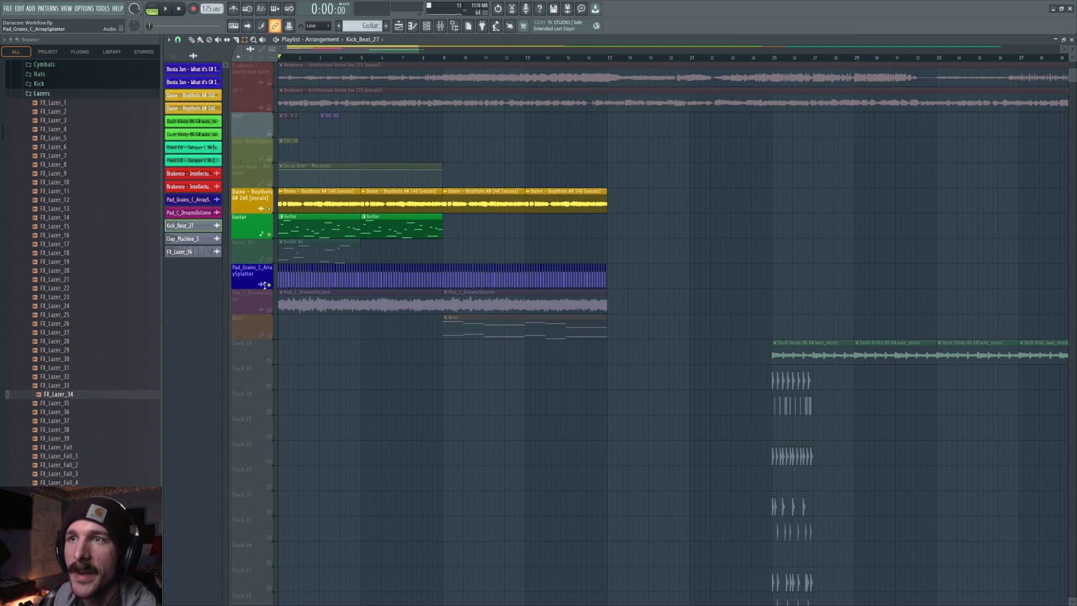
{"action": "left_click_drag", "start_coordinate": [268, 209], "coordinate": [269, 234]}
{"action": "left_click", "coordinate": [269, 310]}
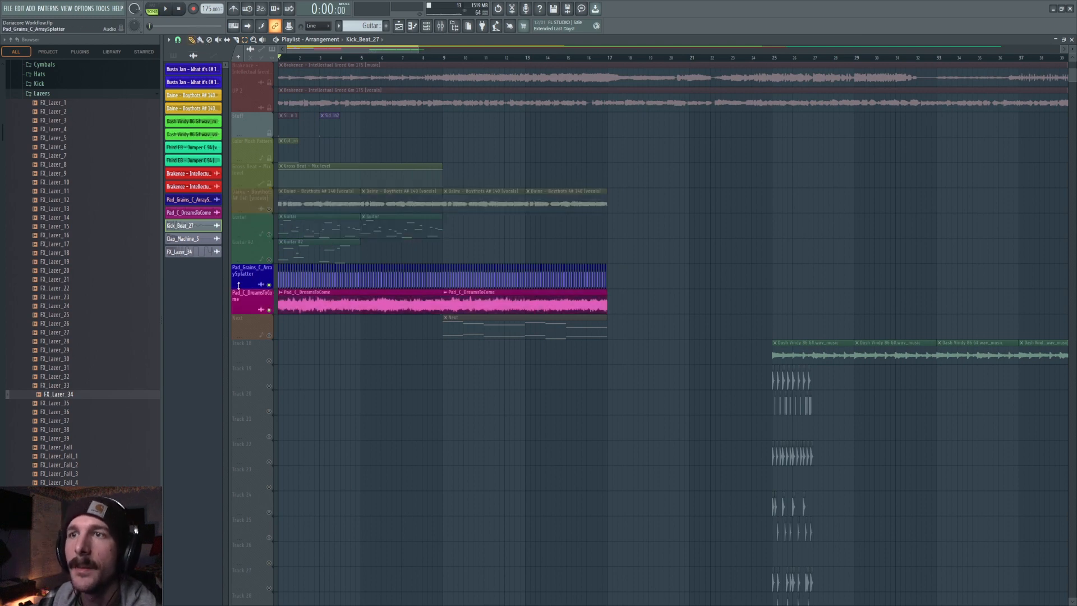
{"action": "left_click", "coordinate": [269, 284]}
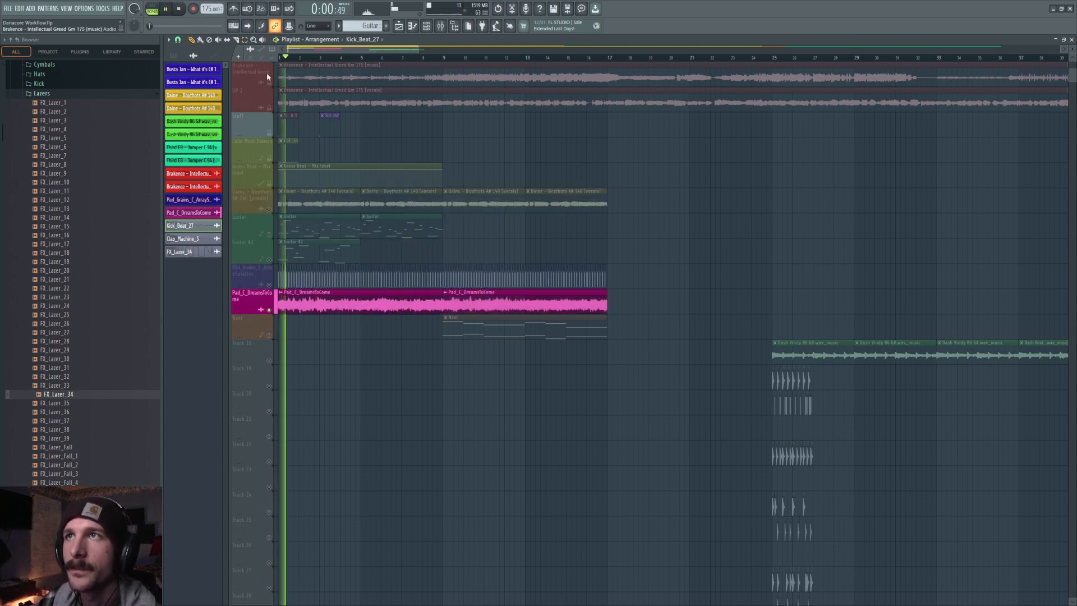
{"action": "left_click", "coordinate": [268, 284]}
{"action": "key", "text": "space"}
{"action": "key", "text": "space"}
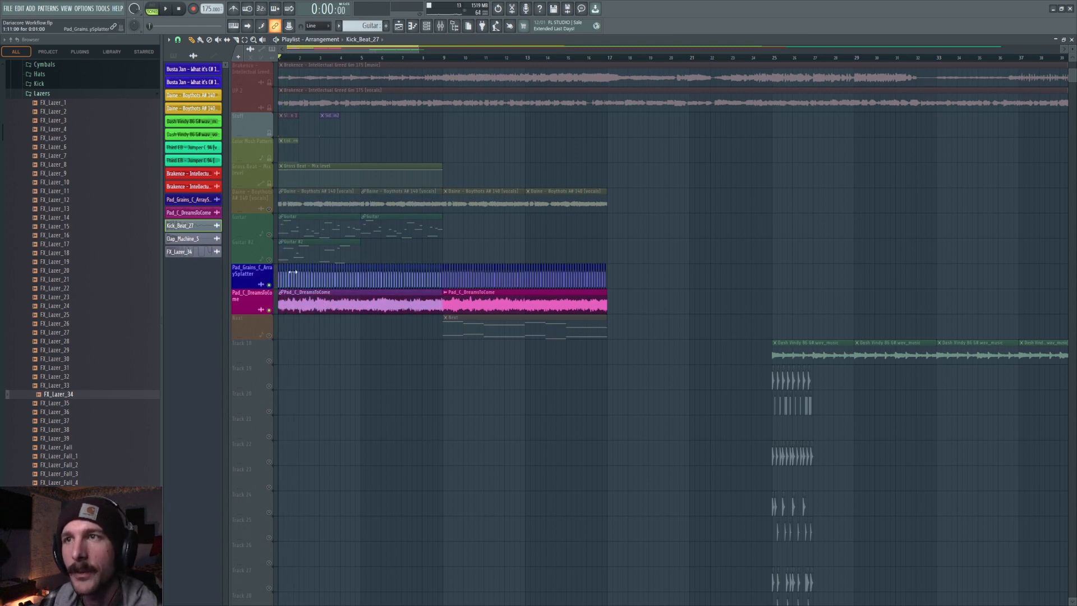
Add the Guitar and vocals tracks back into the solo and preview the full layer.
{"action": "left_click", "coordinate": [268, 234]}
{"action": "key", "text": "space"}
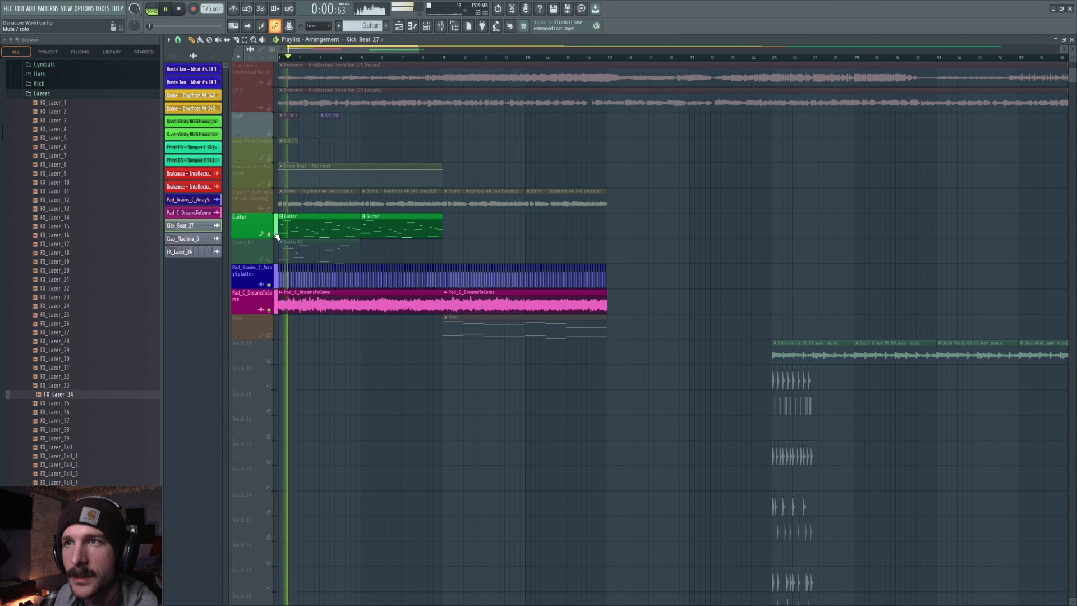
{"action": "left_click", "coordinate": [268, 209]}
{"action": "key", "text": "space"}
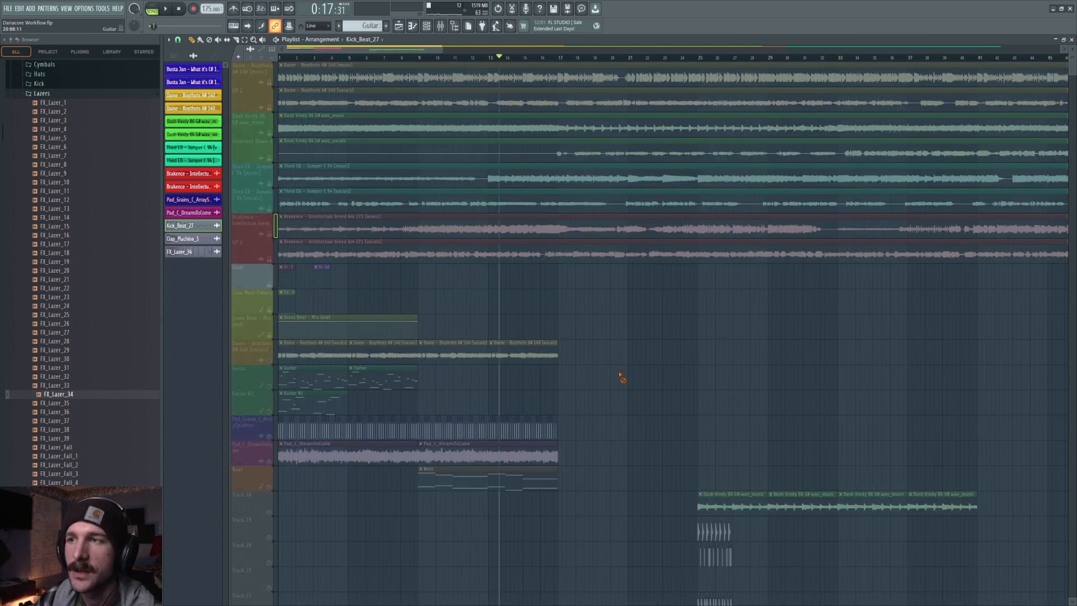
Return the playhead to the song start and solo the Guitar and both pad tracks together.
{"action": "left_click", "coordinate": [266, 389]}
{"action": "left_click", "coordinate": [262, 375]}
{"action": "left_click", "coordinate": [265, 371]}
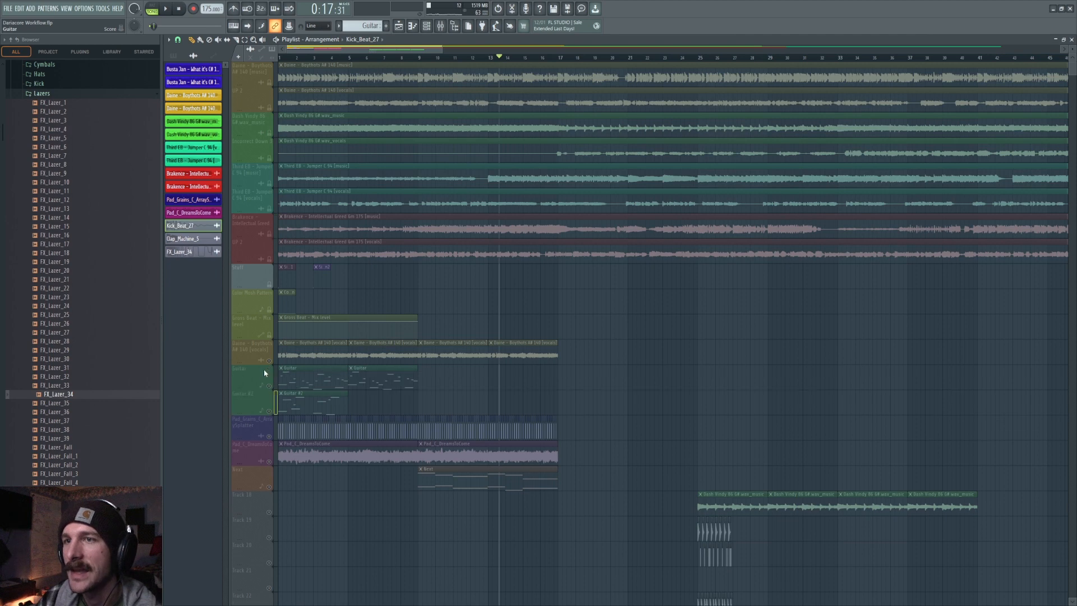
{"action": "left_click", "coordinate": [279, 58]}
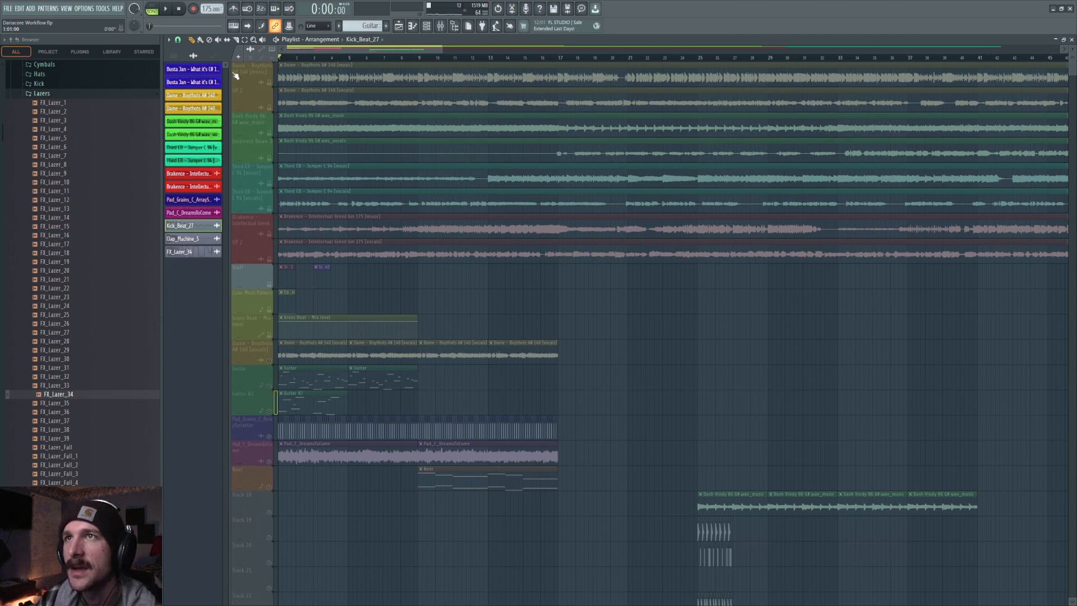
{"action": "left_click", "coordinate": [269, 385]}
{"action": "left_click", "coordinate": [268, 436]}
{"action": "left_click", "coordinate": [268, 461]}
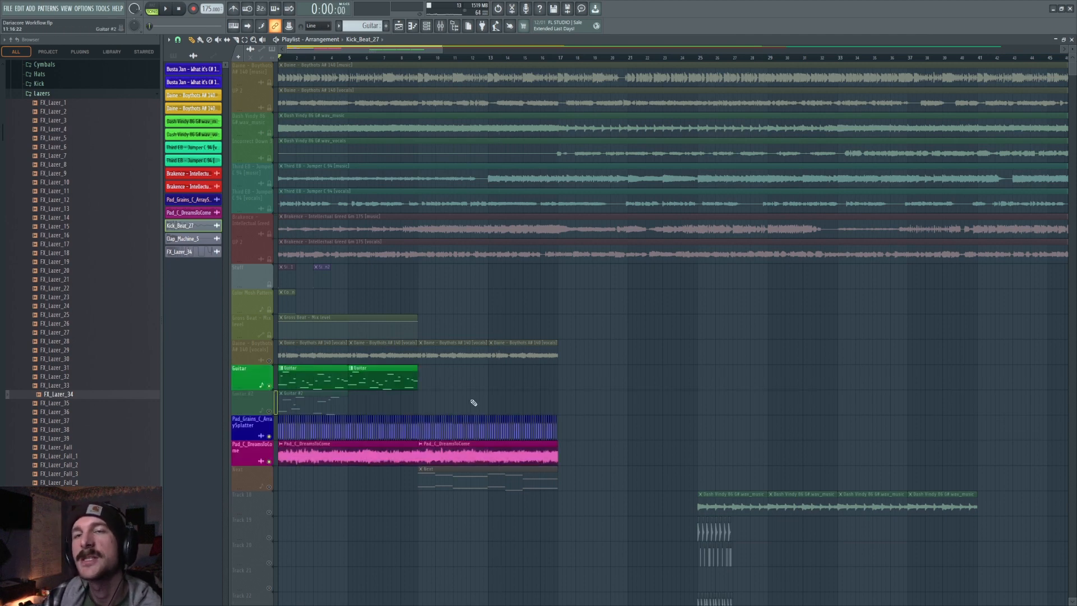